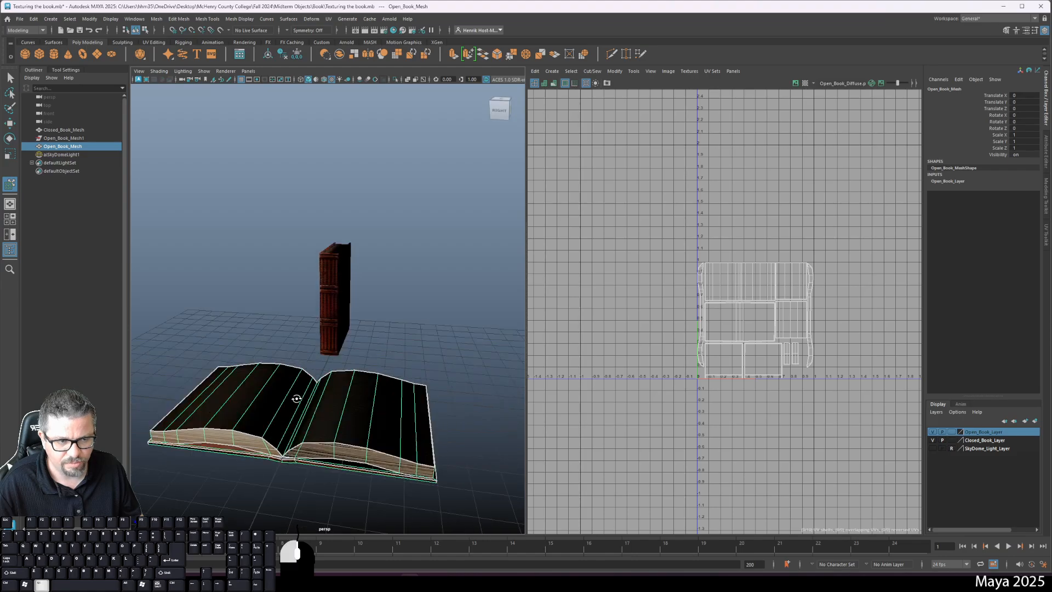
Select the open book and show its diffuse texture behind the UV layout, leaving the shells unshaded
left_click(253, 318)
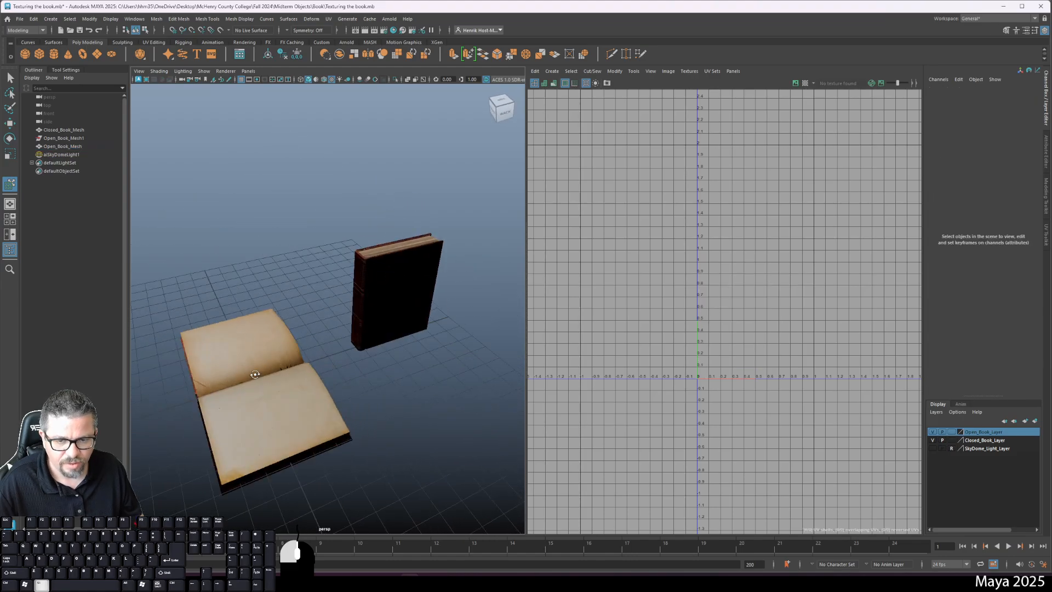
left_click(452, 361)
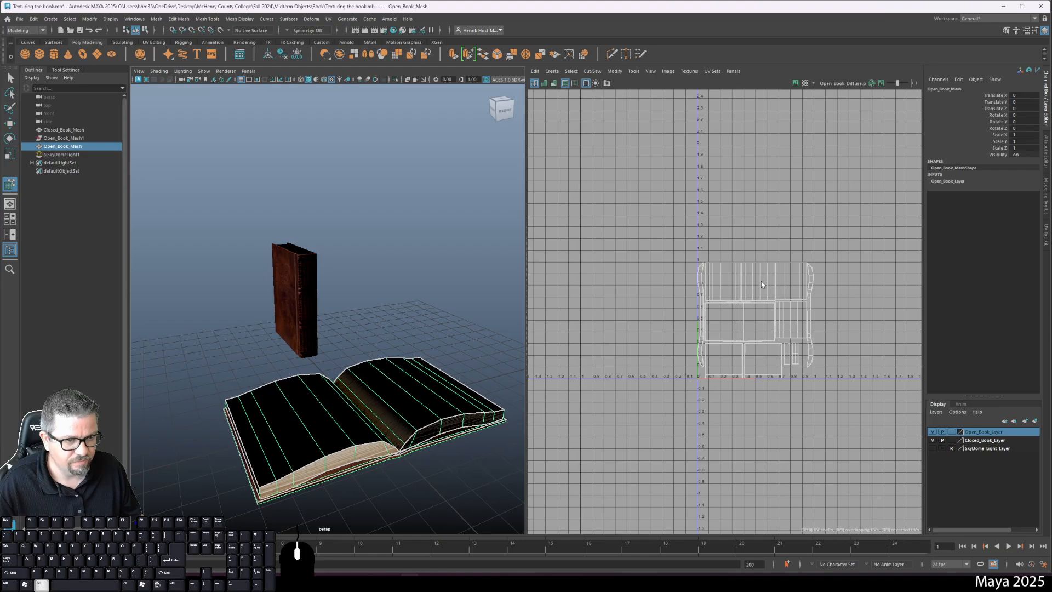
left_click(538, 85)
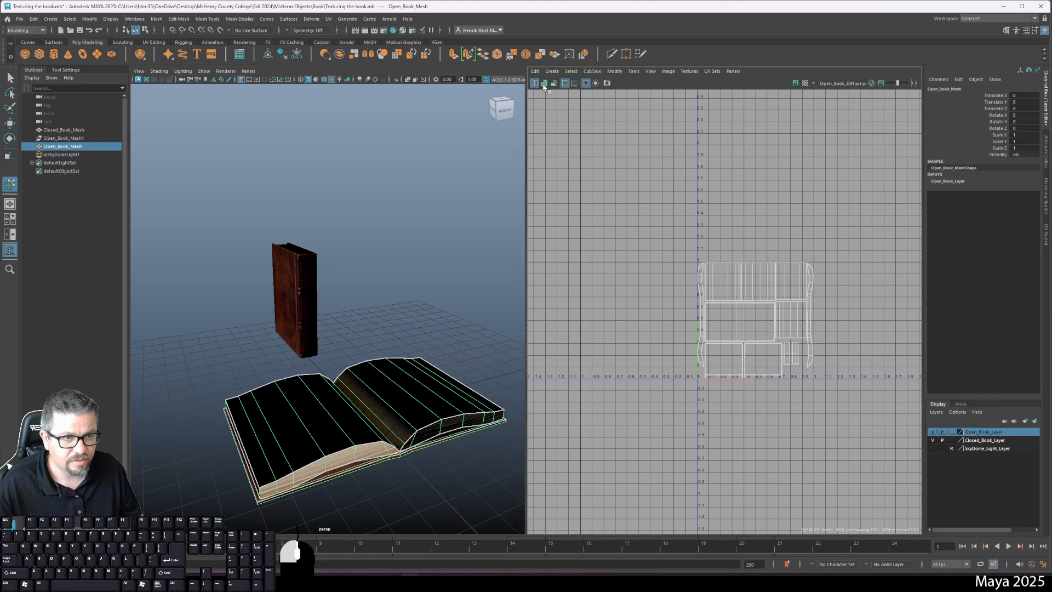
scroll(619, 389, "up", 5)
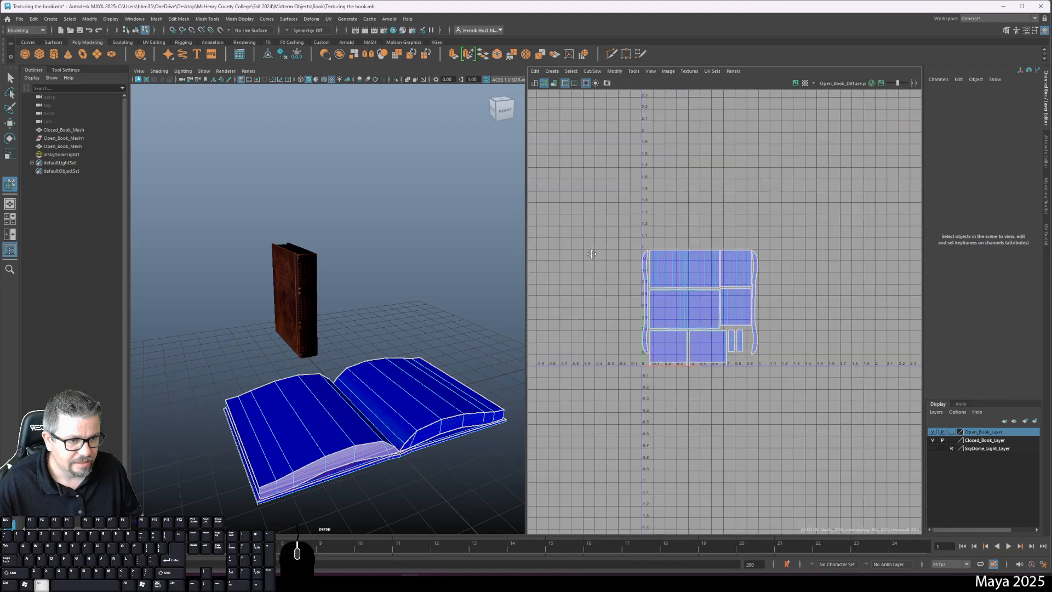
key("6")
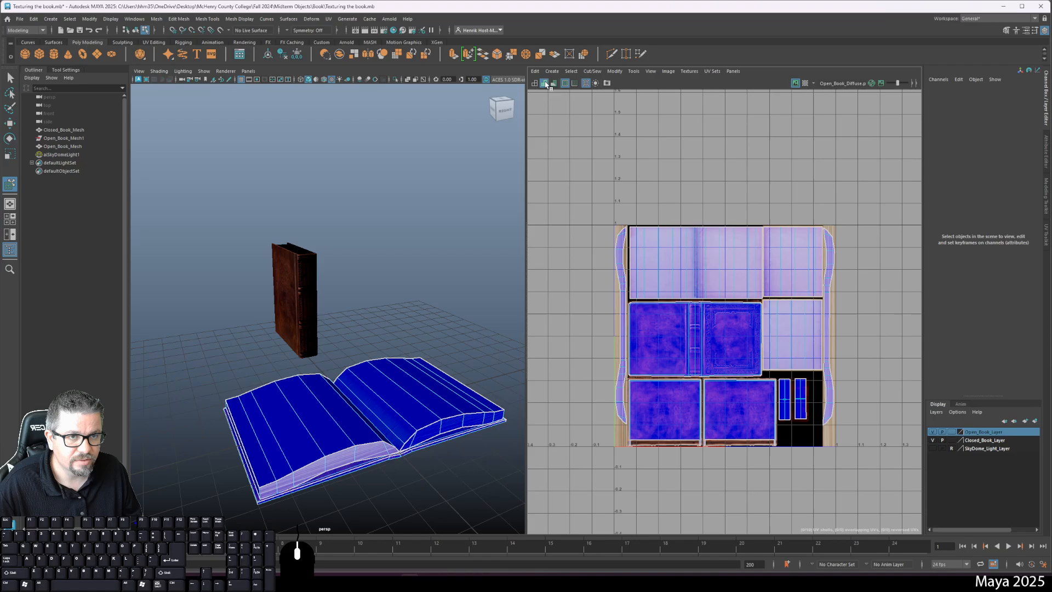
left_click(578, 271)
scroll(624, 358, "up", 4)
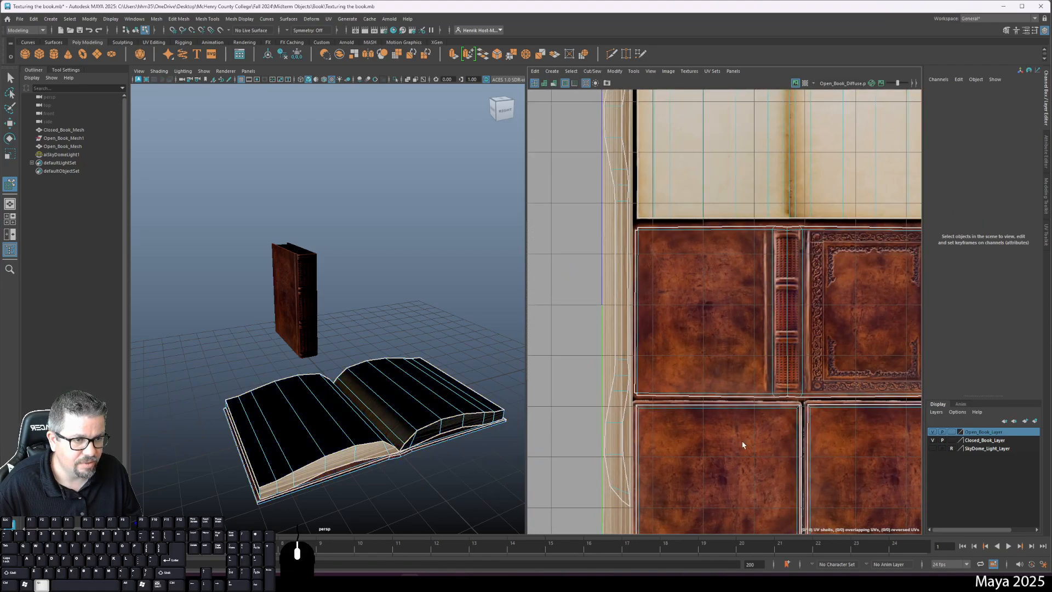
Examine the leather covers, spines and page edges of the open and closed book models against their UV textures
left_click_drag(328, 362, 261, 341, "alt")
middle_click_drag(334, 405, 390, 312, "alt")
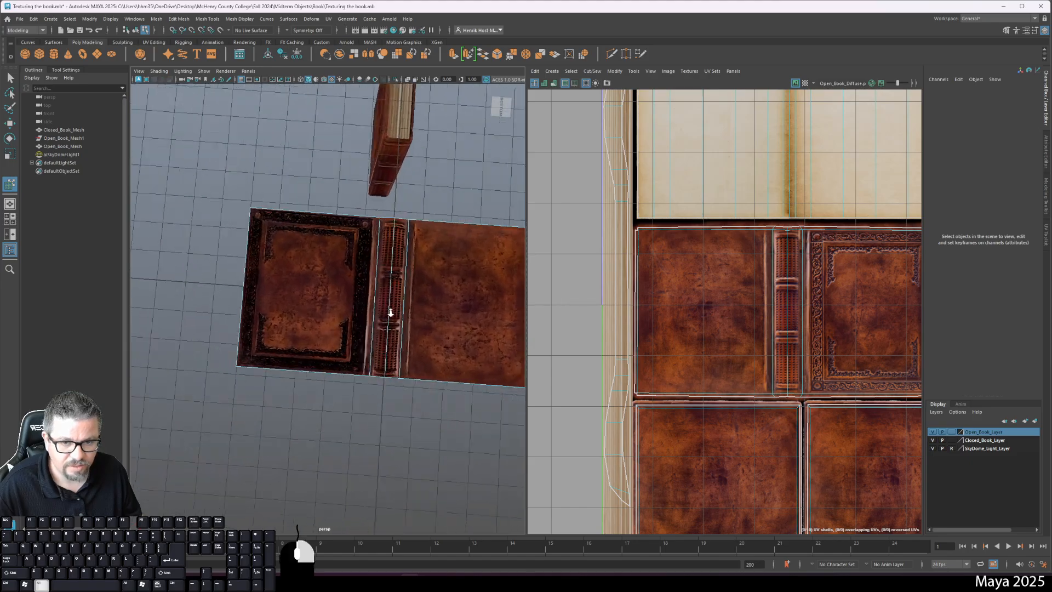
right_click_drag(390, 312, 402, 387, "alt")
left_click_drag(402, 388, 327, 355, "alt")
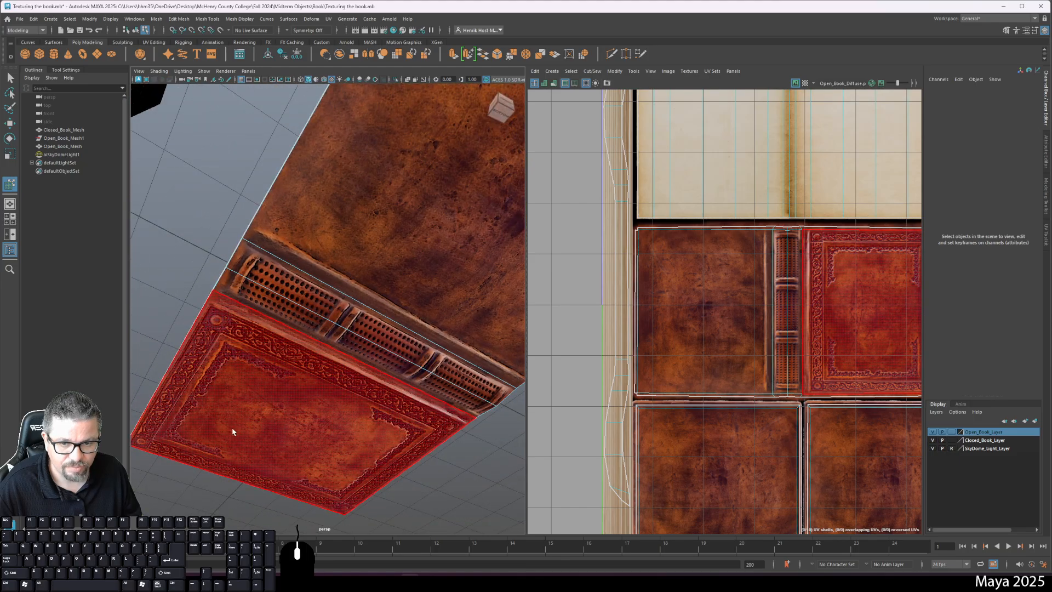
left_click(354, 267)
left_click_drag(354, 267, 371, 348, "alt")
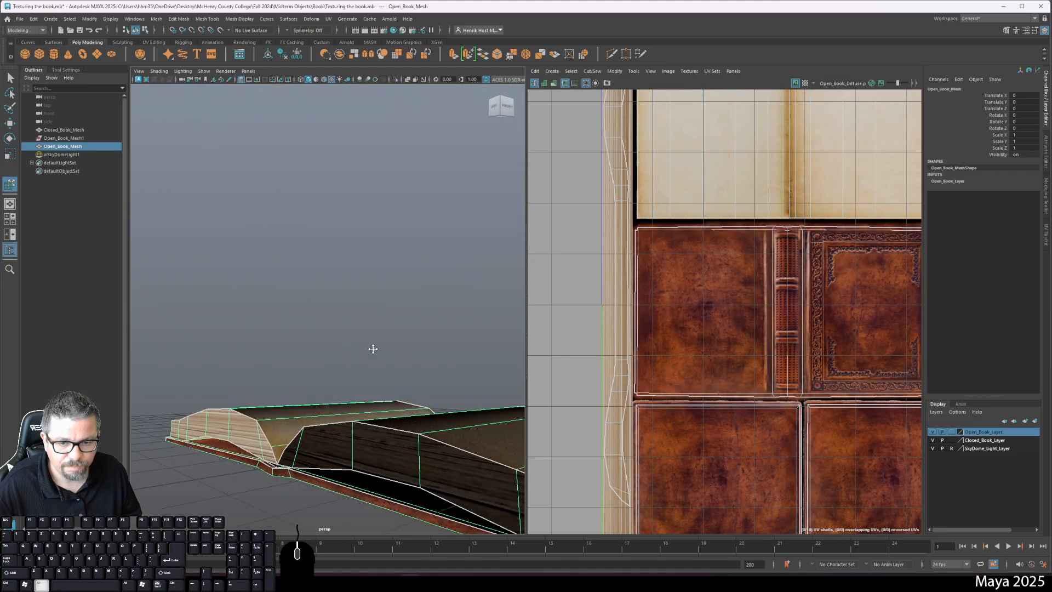
middle_click_drag(371, 347, 366, 295, "alt")
left_click_drag(366, 296, 437, 409, "alt")
middle_click_drag(436, 409, 273, 415, "alt")
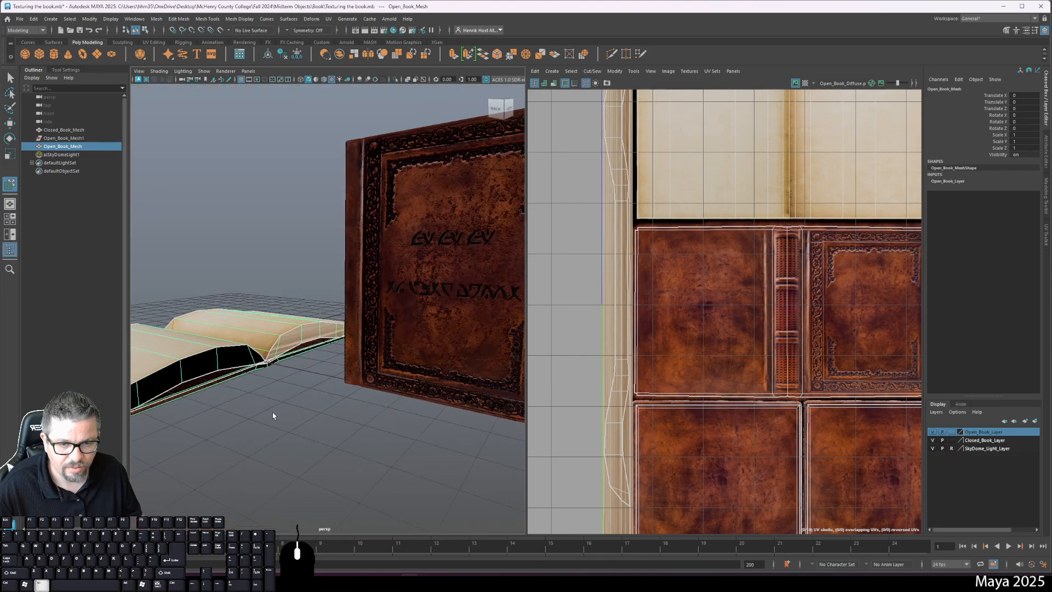
scroll(272, 415, "down", 4)
left_click(387, 334)
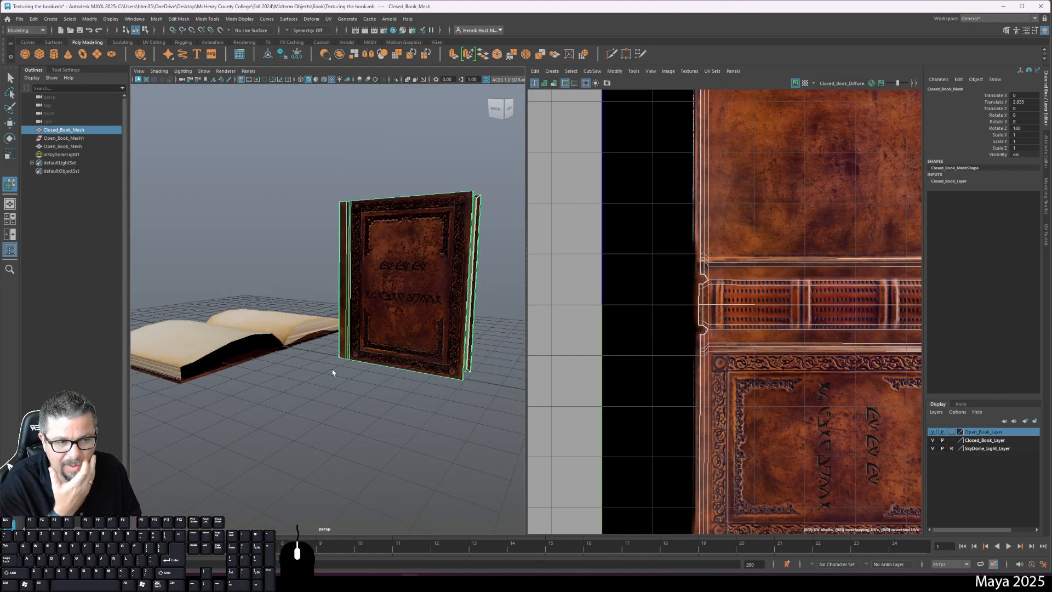
left_click_drag(380, 366, 404, 419, "alt")
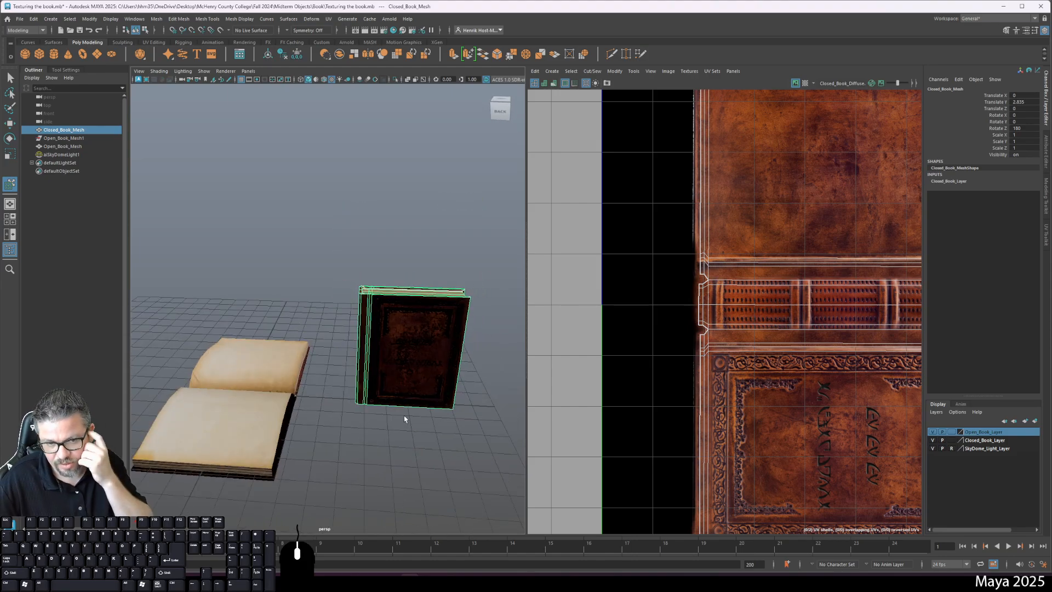
mouse_move(327, 389)
left_mouse_down("alt")
mouse_move(385, 383)
mouse_move(305, 328)
mouse_move(394, 369)
mouse_move(400, 406)
mouse_move(336, 404)
left_mouse_up("alt")
Display the viewport with all scene lights and compare the texture layouts of the open and closed books
key("7")
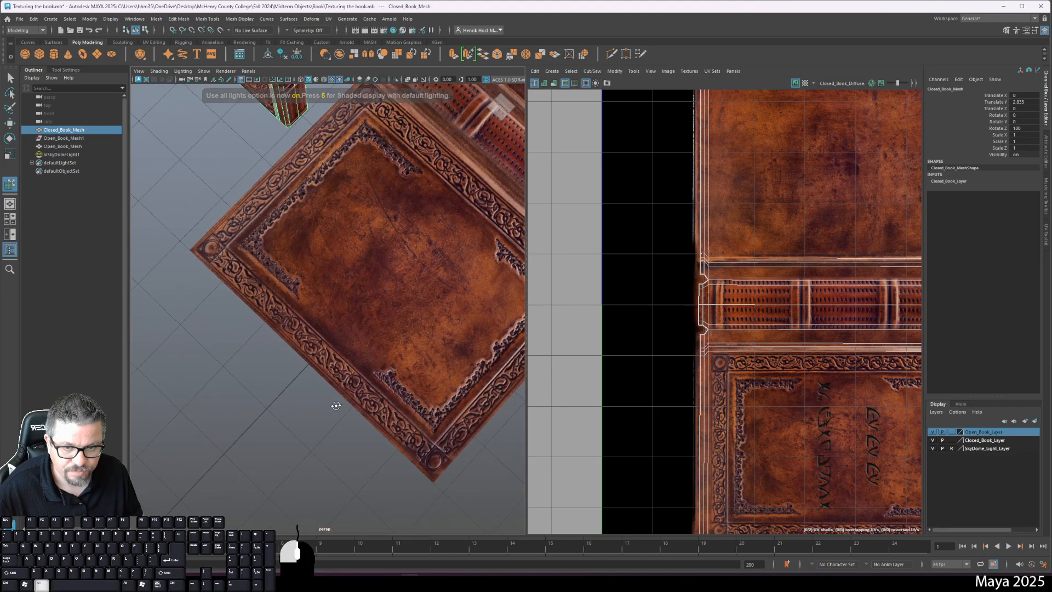
left_click_drag(351, 335, 388, 418, "alt")
middle_click_drag(388, 418, 432, 393, "alt")
scroll(432, 393, "down", 5, "alt")
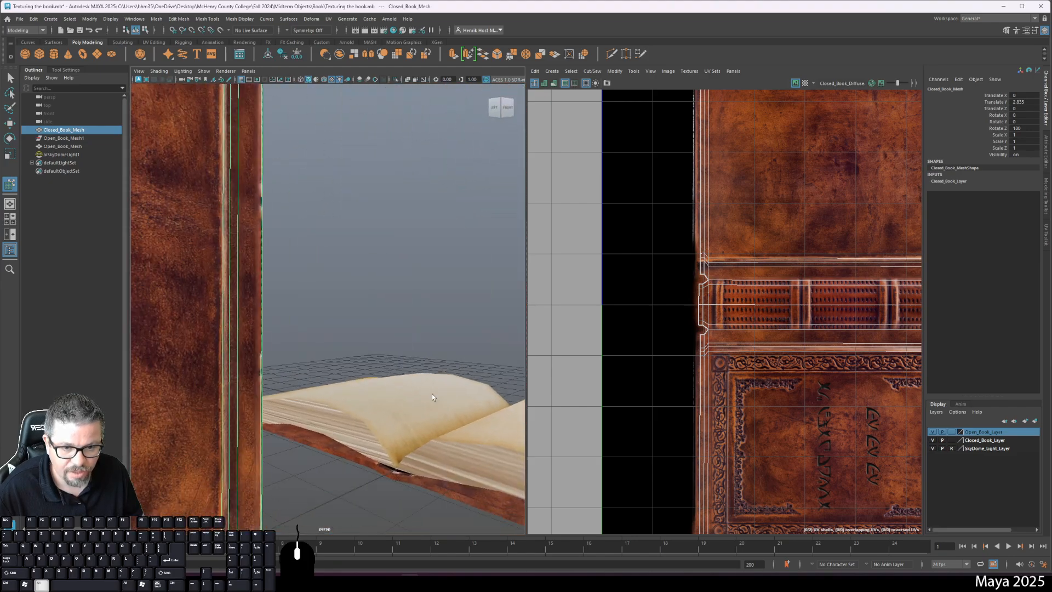
left_click_drag(427, 378, 220, 323, "alt")
left_click_drag(301, 361, 384, 367, "alt")
scroll(659, 411, "down", 5, "alt")
middle_click_drag(734, 313, 700, 364, "alt")
left_click(321, 356)
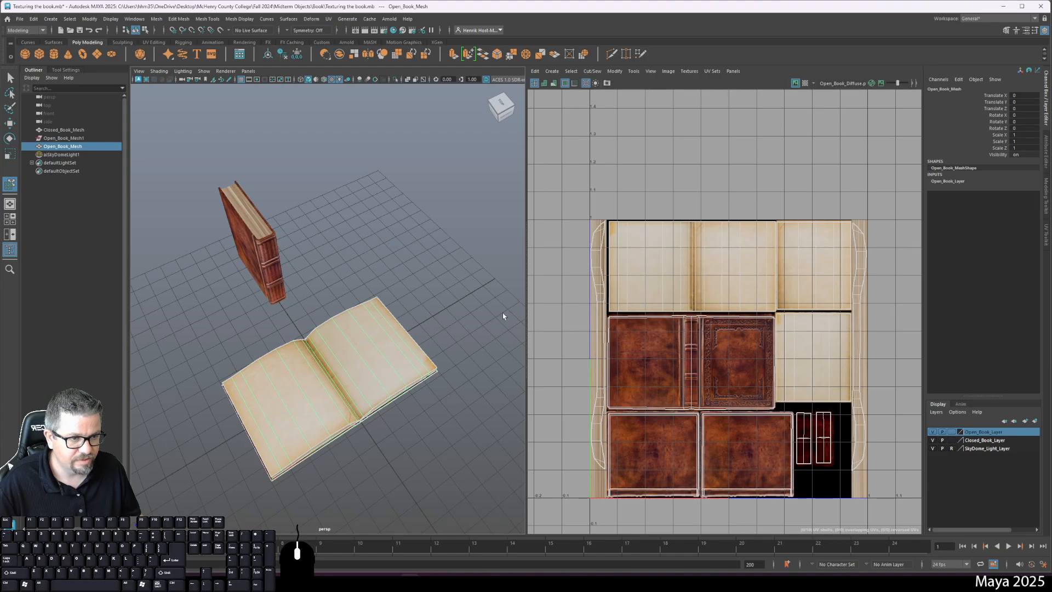
left_click(246, 230)
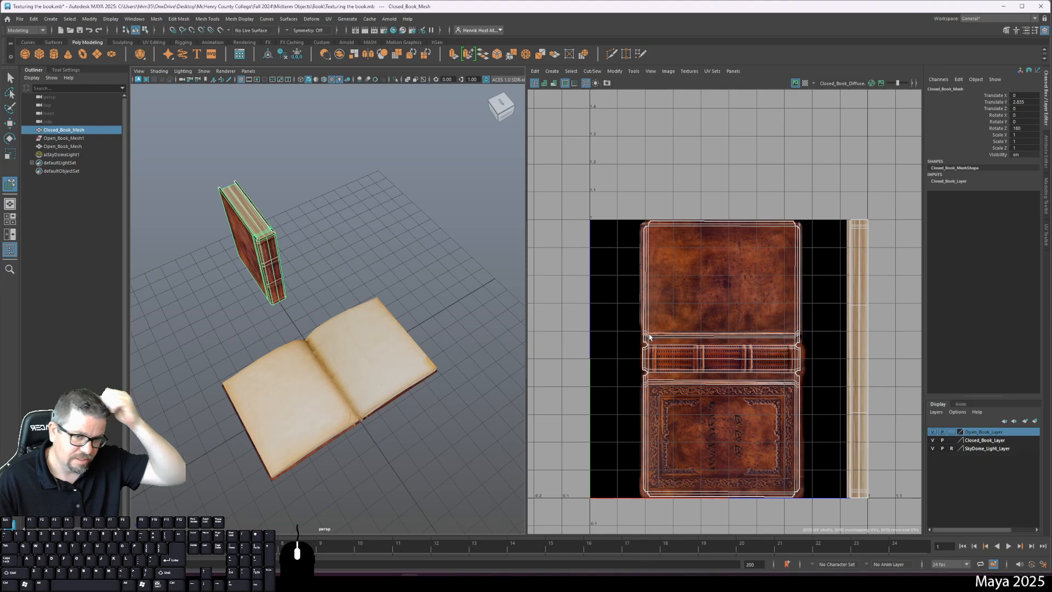
Examine the open book's page surfaces, page edges and cover under the scene lighting from several angles
left_click(404, 395)
left_click_drag(446, 422, 350, 340, "alt")
scroll(302, 265, "up", 10)
scroll(316, 296, "down", 5)
right_click_drag(350, 340, 343, 353, "alt")
mouse_move(342, 353)
left_mouse_down("alt")
mouse_move(458, 337)
mouse_move(328, 389)
mouse_move(361, 378)
mouse_move(342, 366)
left_mouse_up("alt")
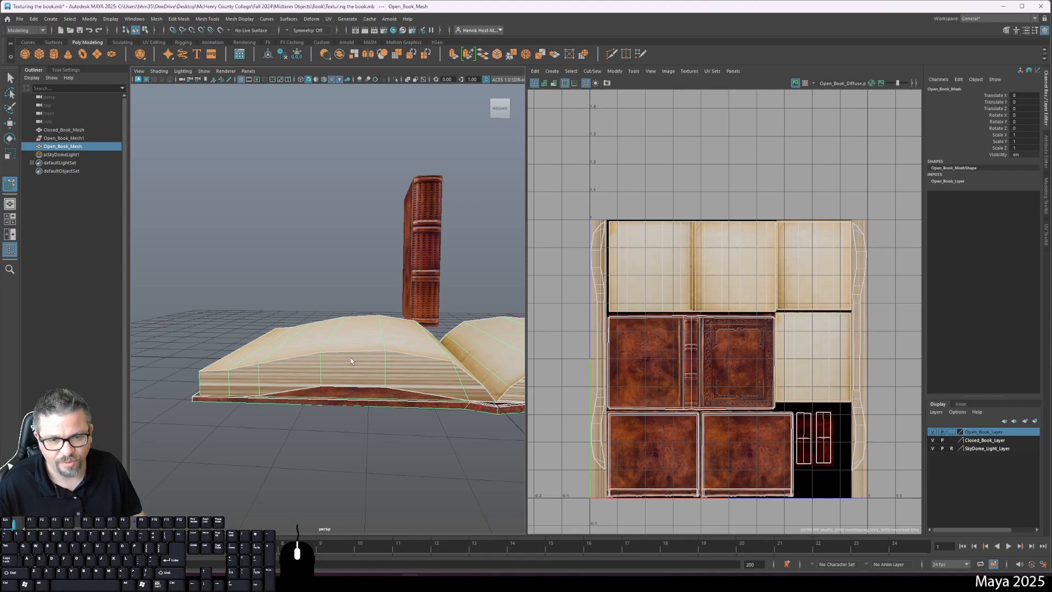
left_click_drag(356, 377, 372, 394, "alt")
right_click_drag(371, 394, 402, 476, "alt")
middle_click_drag(402, 476, 364, 475, "alt")
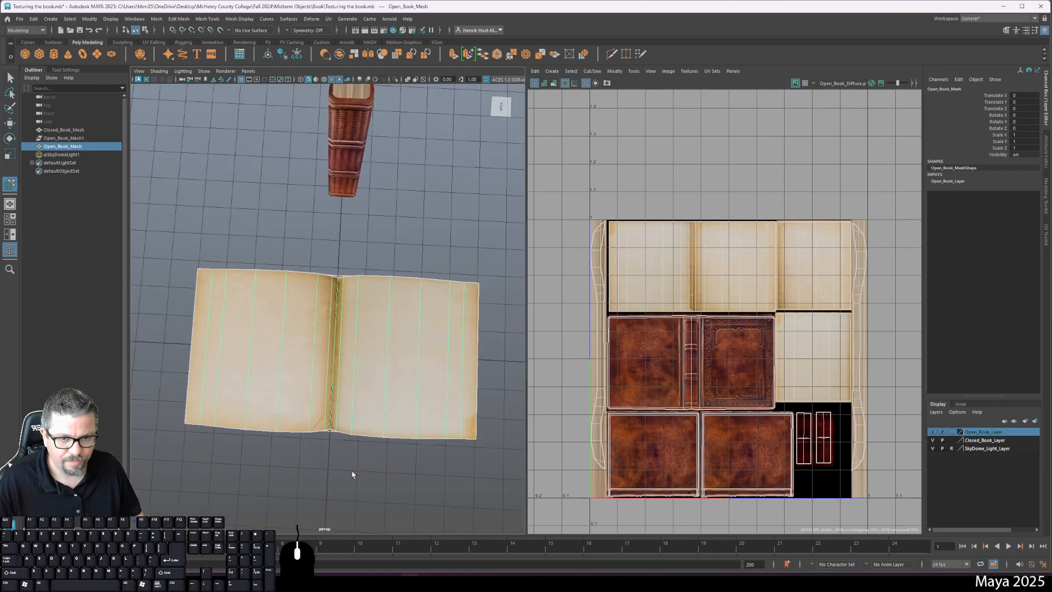
left_click(356, 464)
left_click_drag(356, 465, 383, 413, "alt")
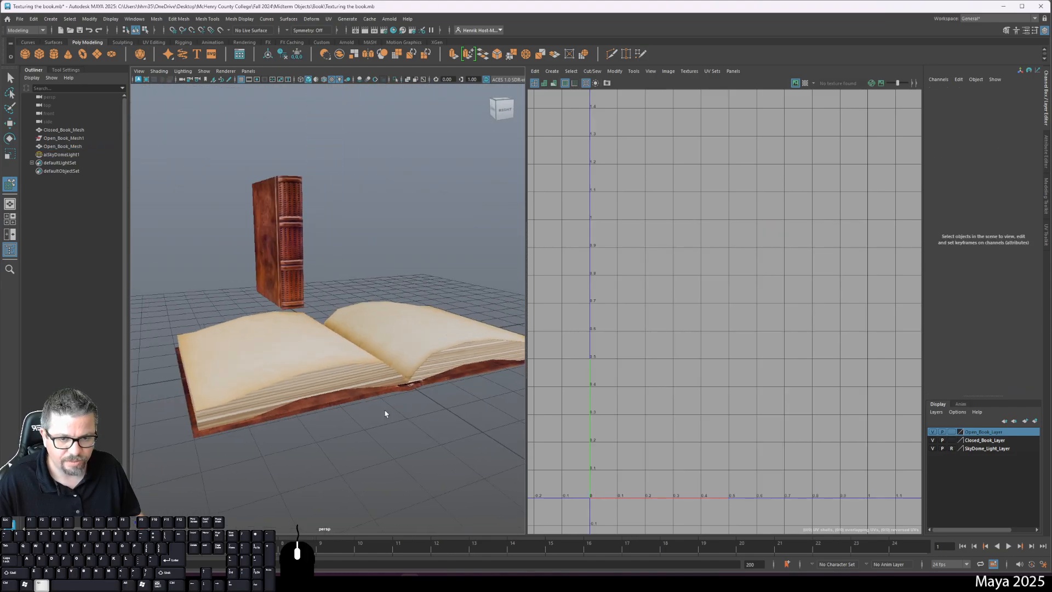
Hide the sky dome light layer and return the viewport to textured shading with default lighting
left_click(934, 449)
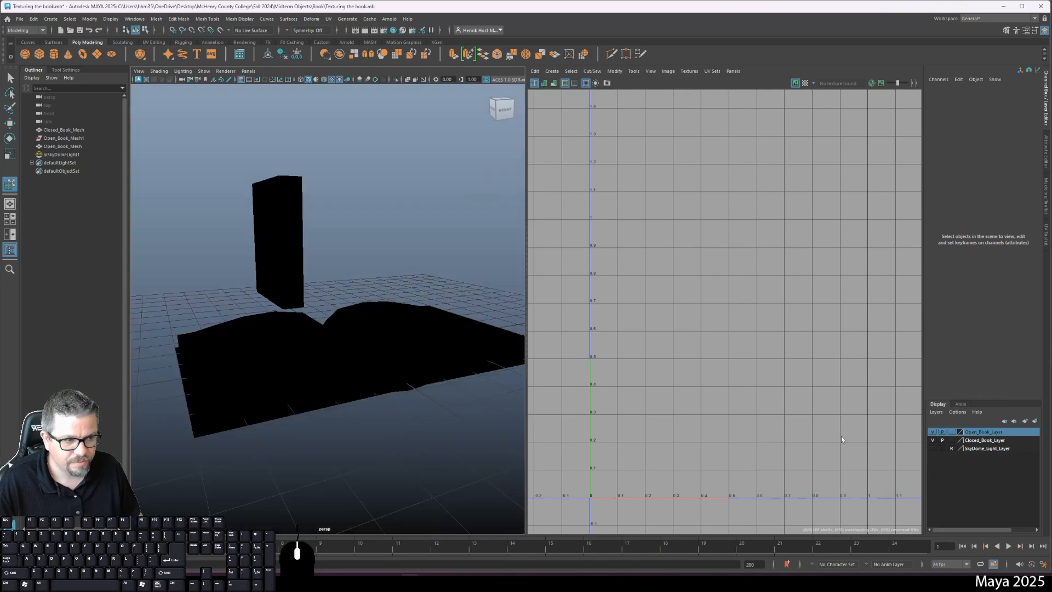
key("6")
left_click(393, 303)
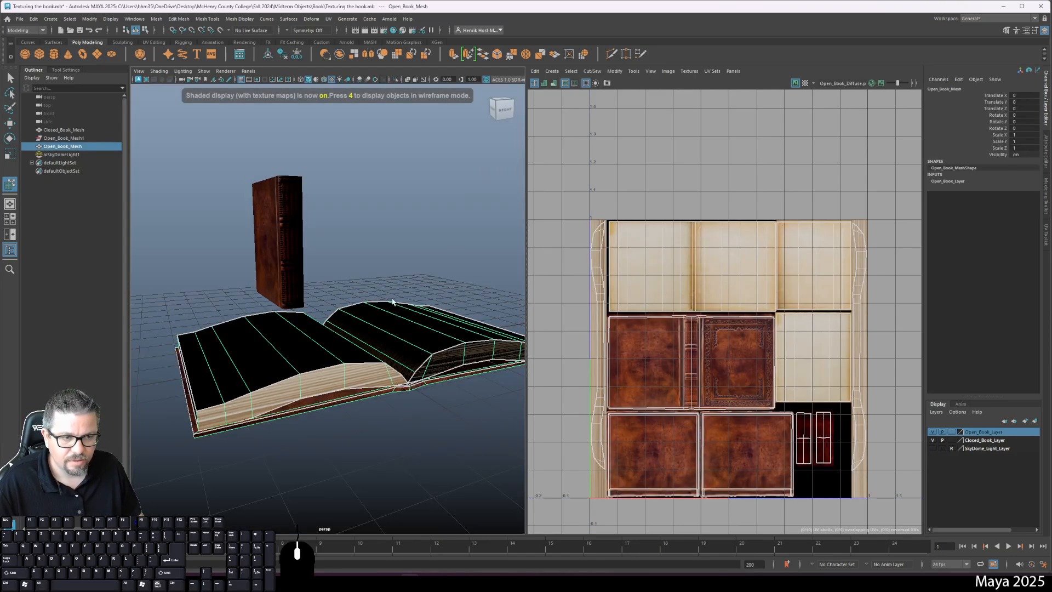
left_click(386, 295)
Maximize the perspective view with both books in frame
scroll(386, 296, "down", 5)
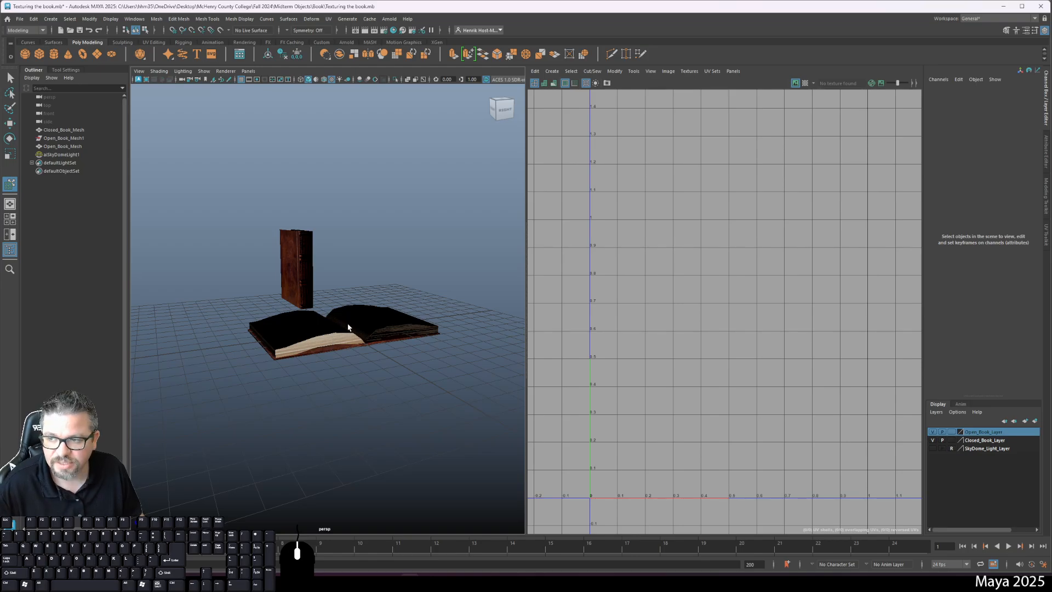
middle_click_drag(318, 204, 354, 272, "alt")
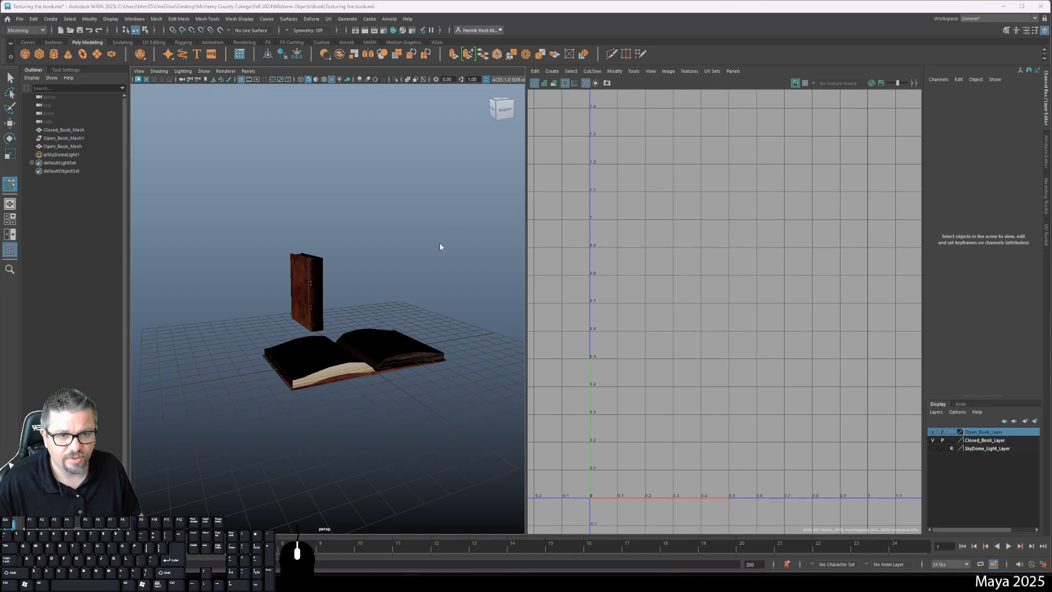
key("space")
mouse_move(515, 364)
left_mouse_down("alt")
mouse_move(512, 381)
mouse_move(500, 345)
mouse_move(531, 359)
mouse_move(502, 351)
mouse_move(518, 347)
left_mouse_up("alt")
Start a file import and browse to the Book folder in McHenry County College, Fall 2024, Midterm Objects
left_click(20, 19)
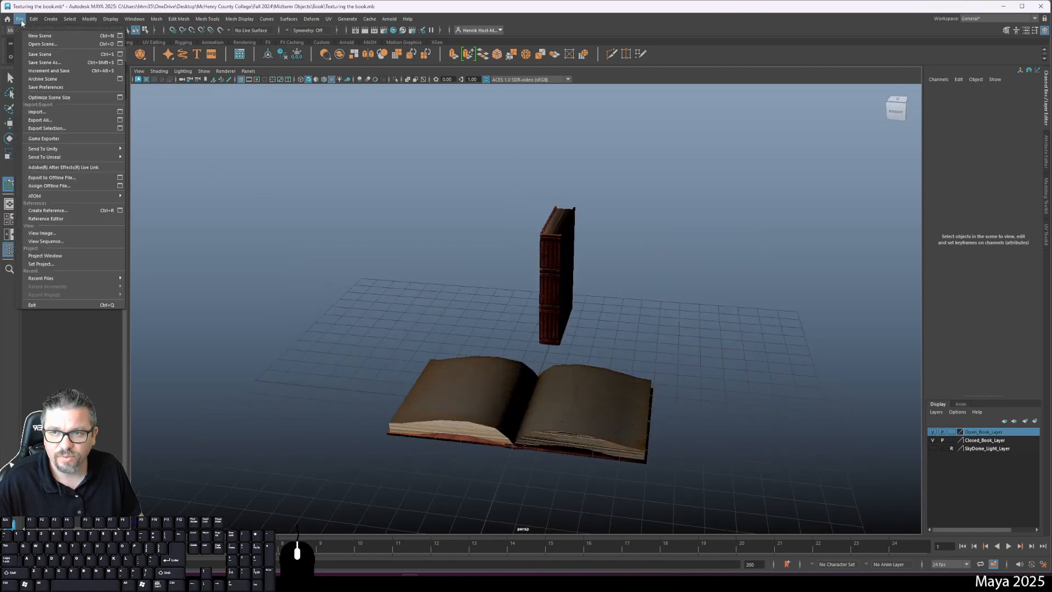
left_click(38, 112)
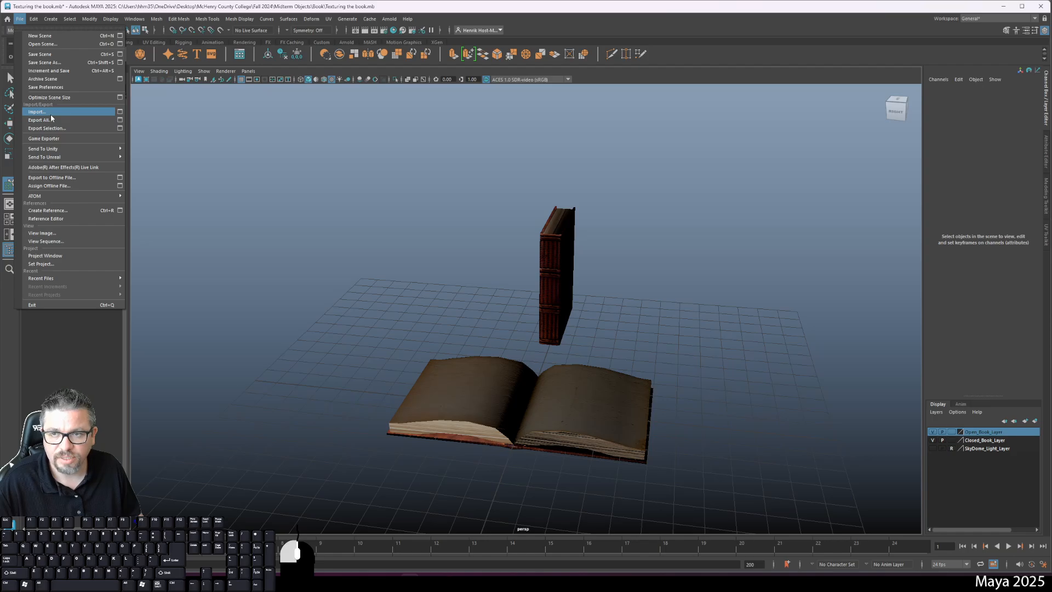
left_click(222, 162)
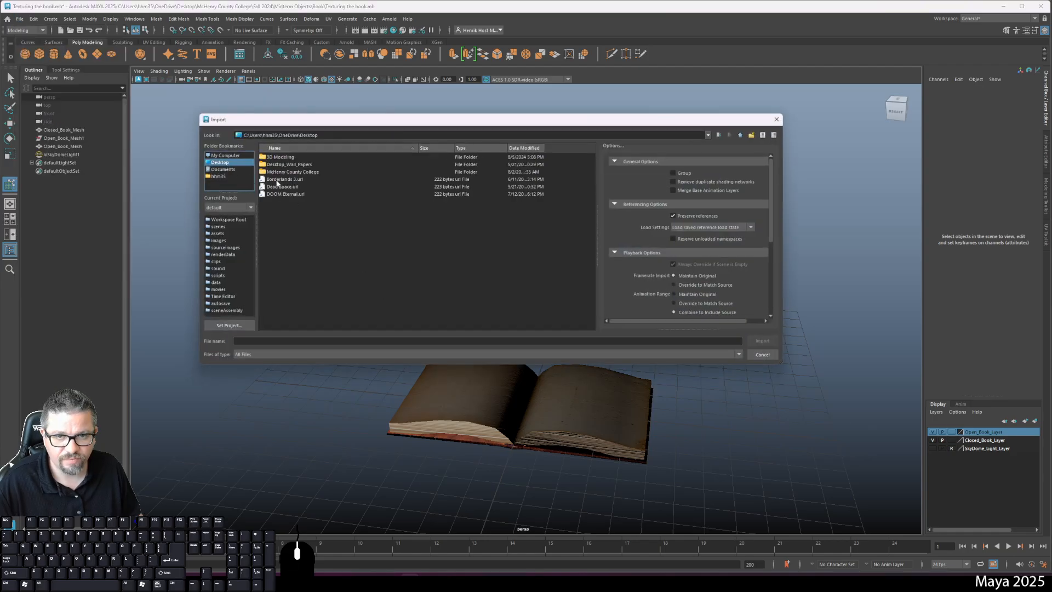
double_click(292, 172)
double_click(288, 164)
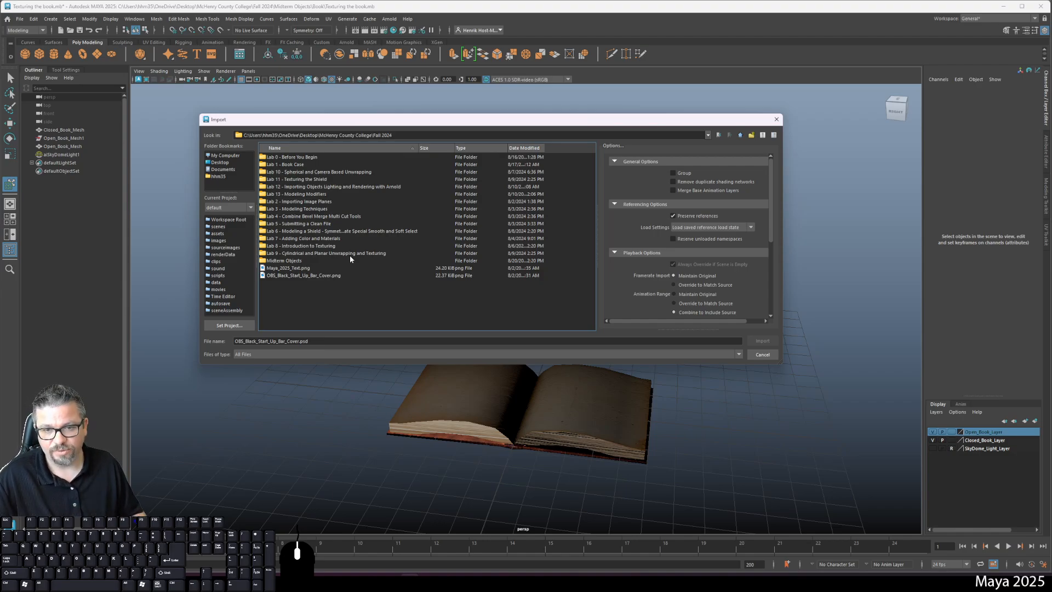
double_click(303, 262)
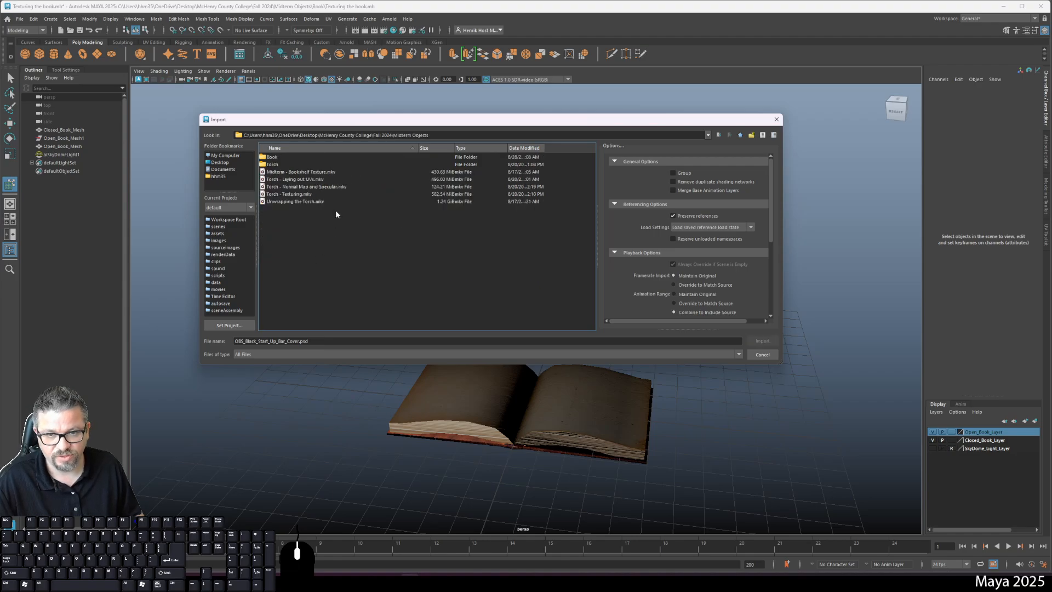
double_click(287, 157)
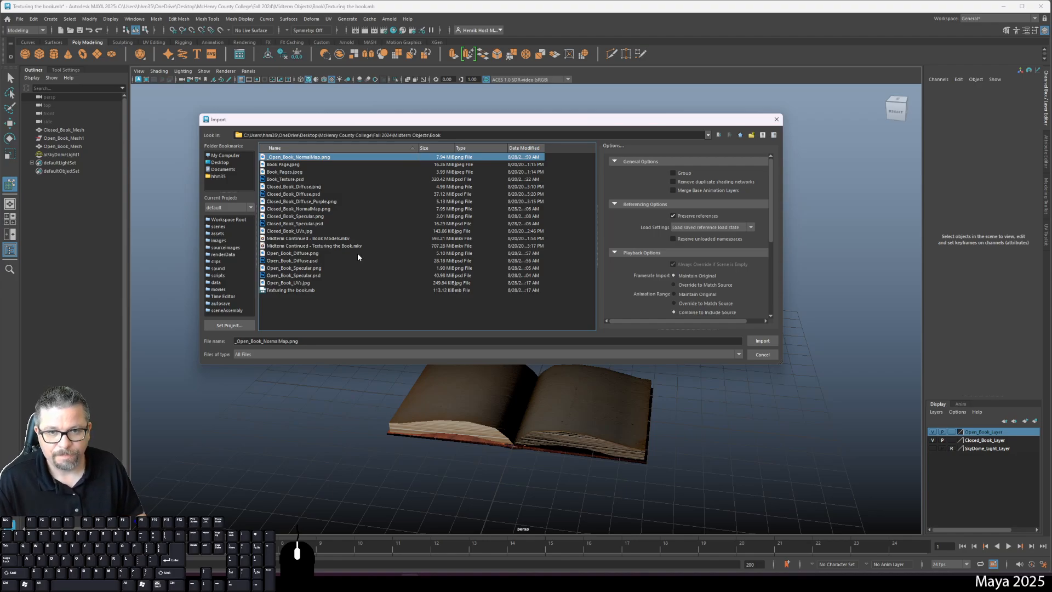
Look over the closed book's purple diffuse, normal map and specular image files in the Book folder
left_click(299, 201)
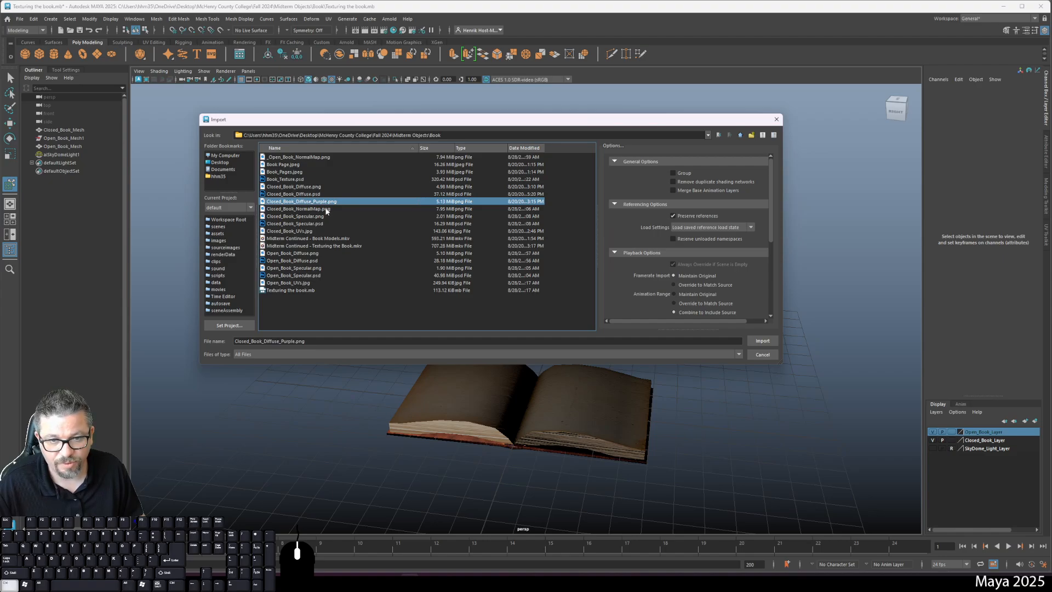
left_click(325, 209)
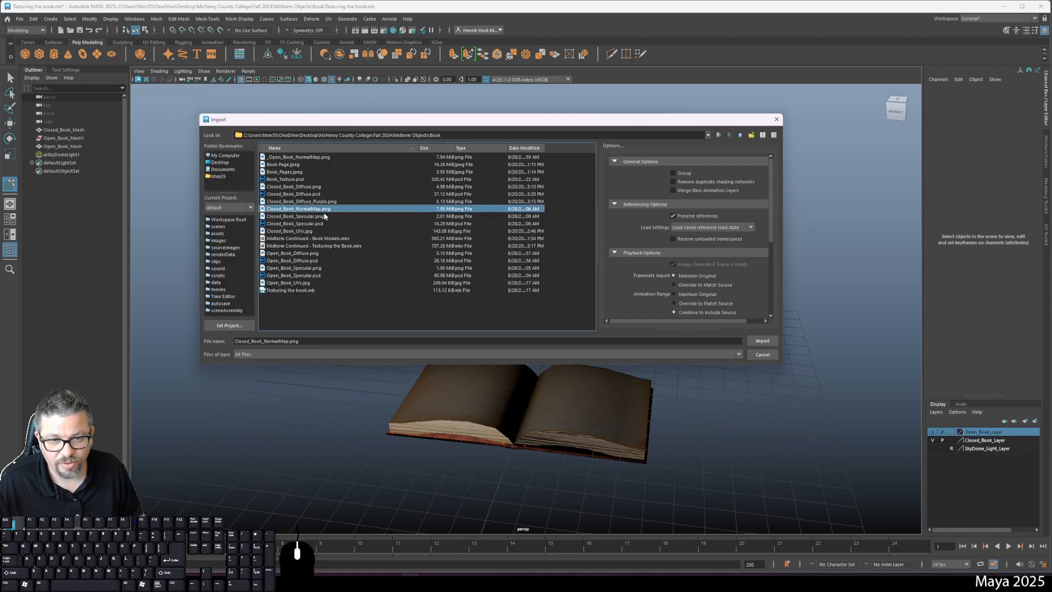
left_click(323, 216)
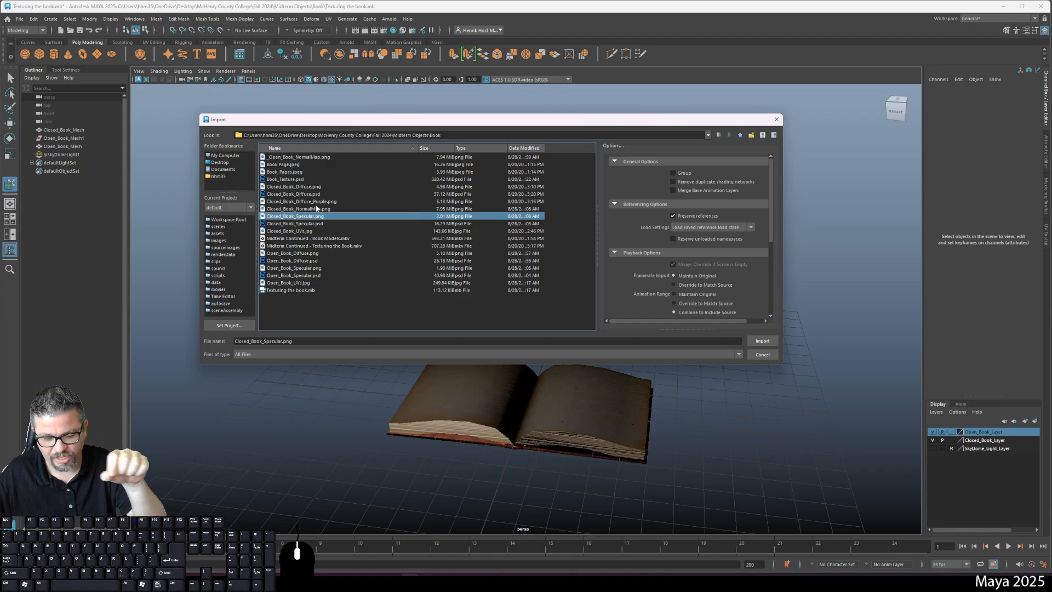
right_click(289, 203)
left_click(433, 311)
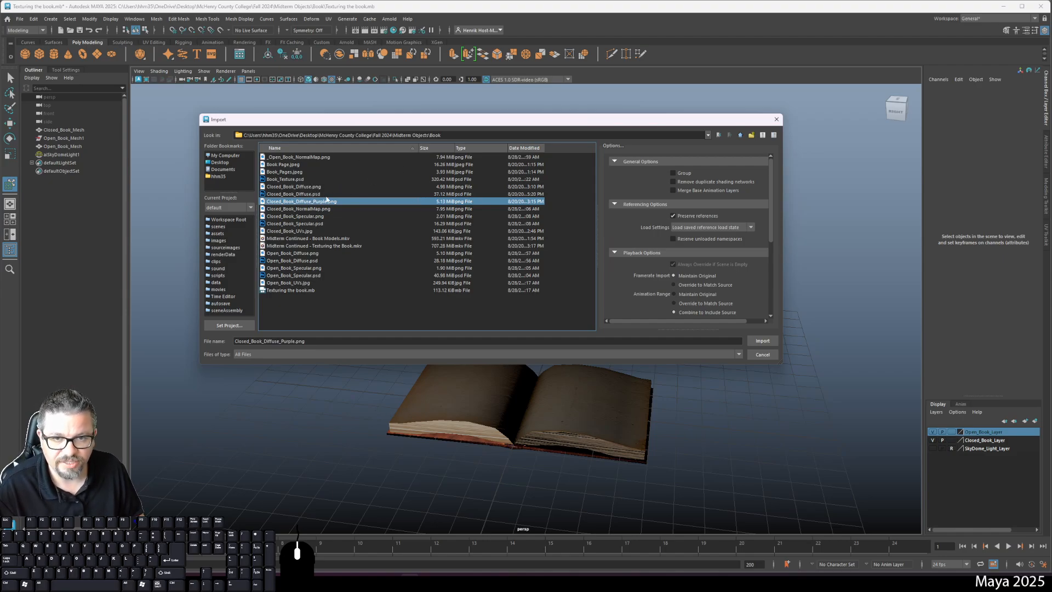
Import the file Midterm - Unwrapping the Torch.mb from the Torch folder in Midterm Objects
left_click(740, 135)
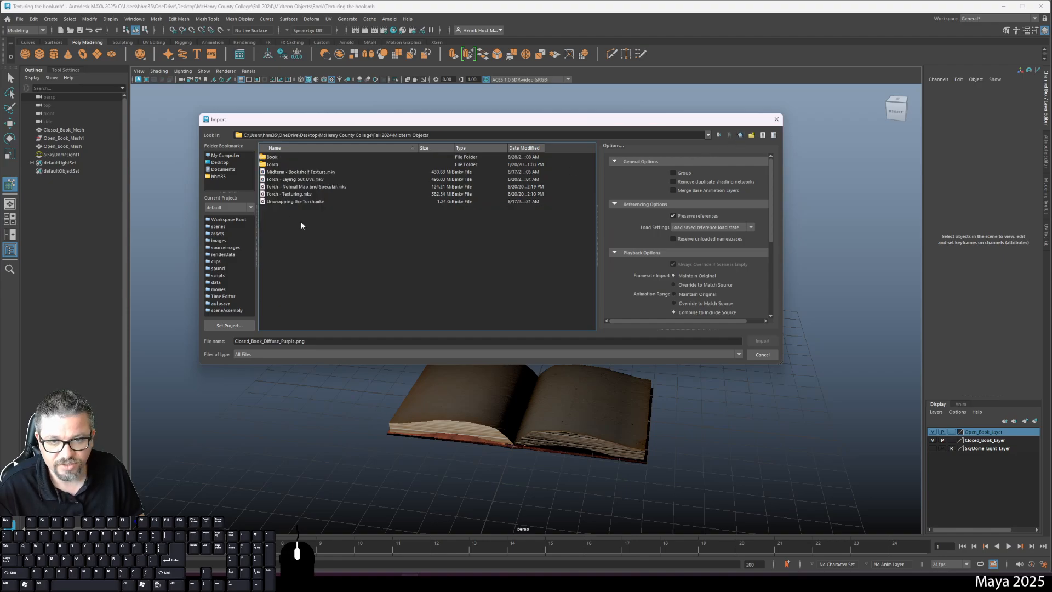
double_click(281, 163)
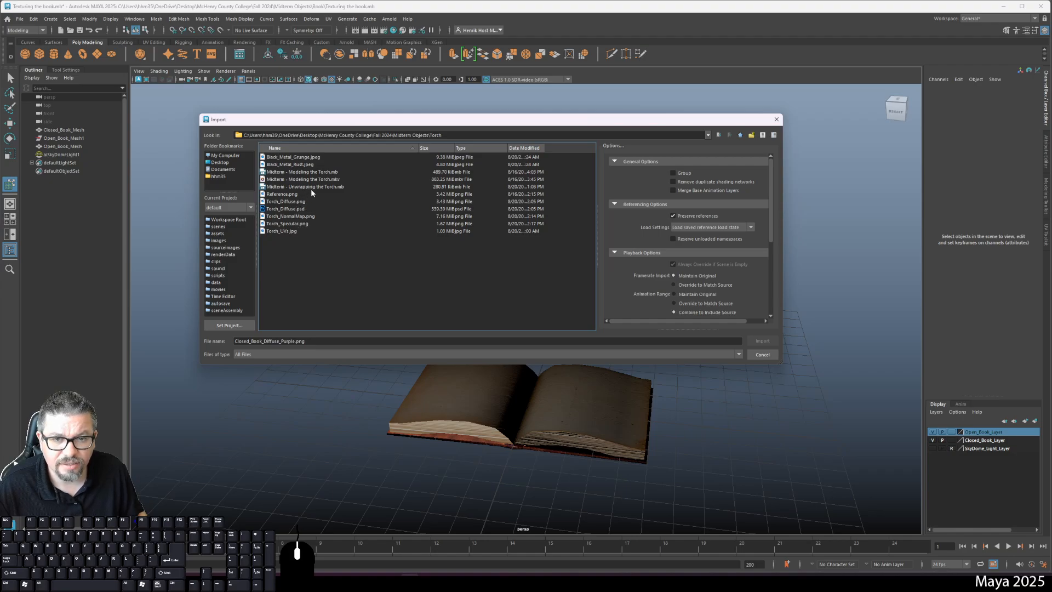
left_click(329, 173)
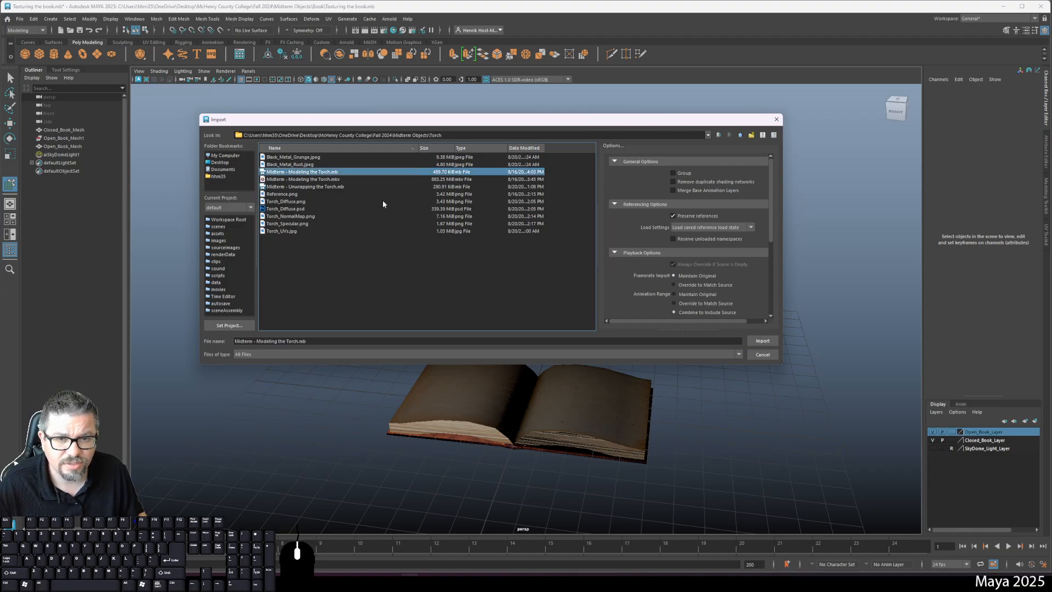
left_click(334, 186)
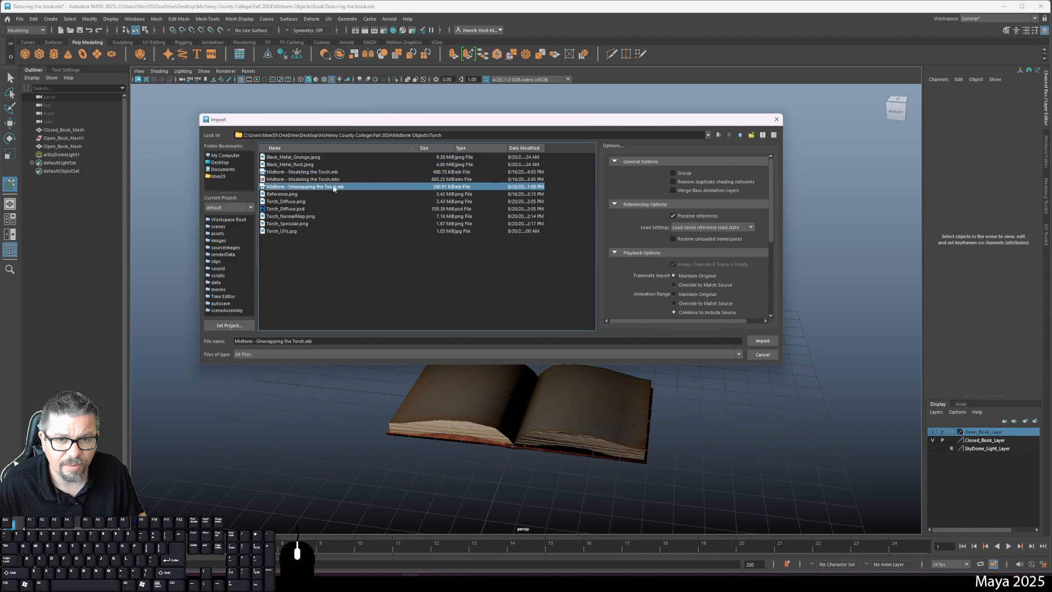
left_click(750, 341)
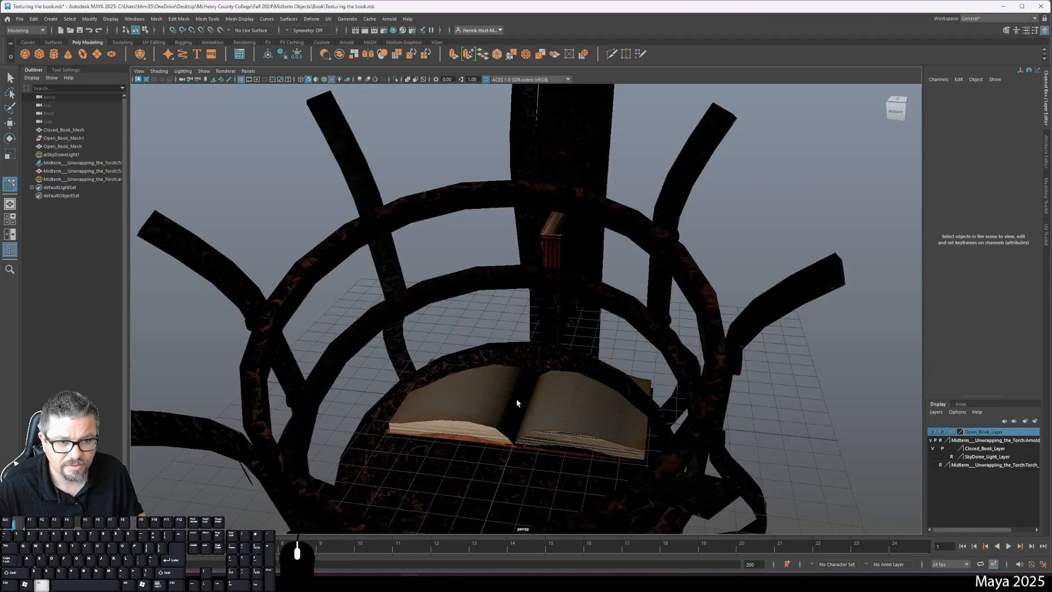
Inspect the imported torch around the books and check the settings of its Arnold sky dome light layer
left_click_drag(516, 399, 575, 367, "alt")
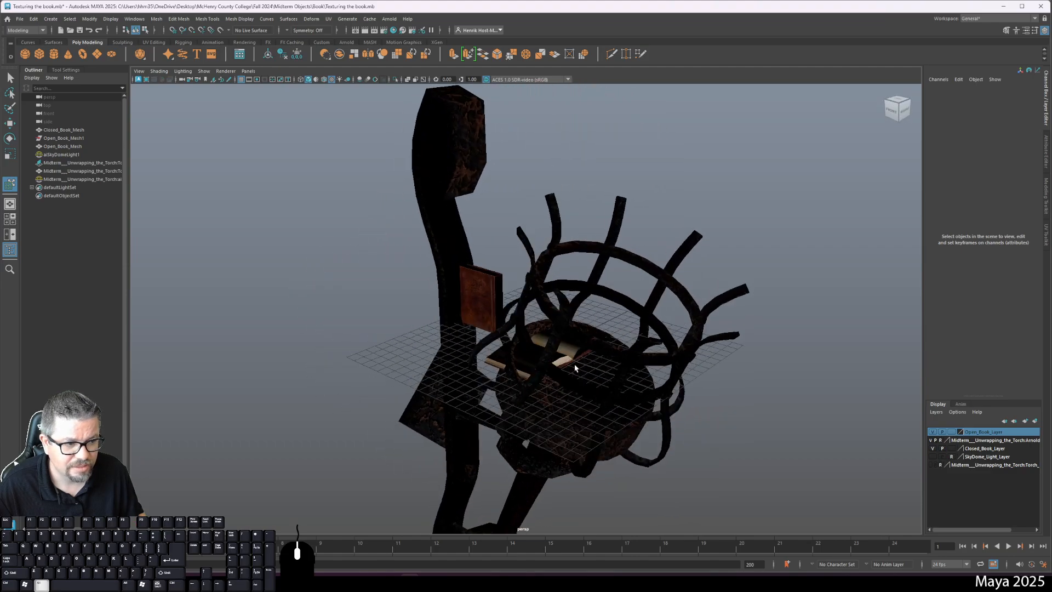
left_click(932, 448)
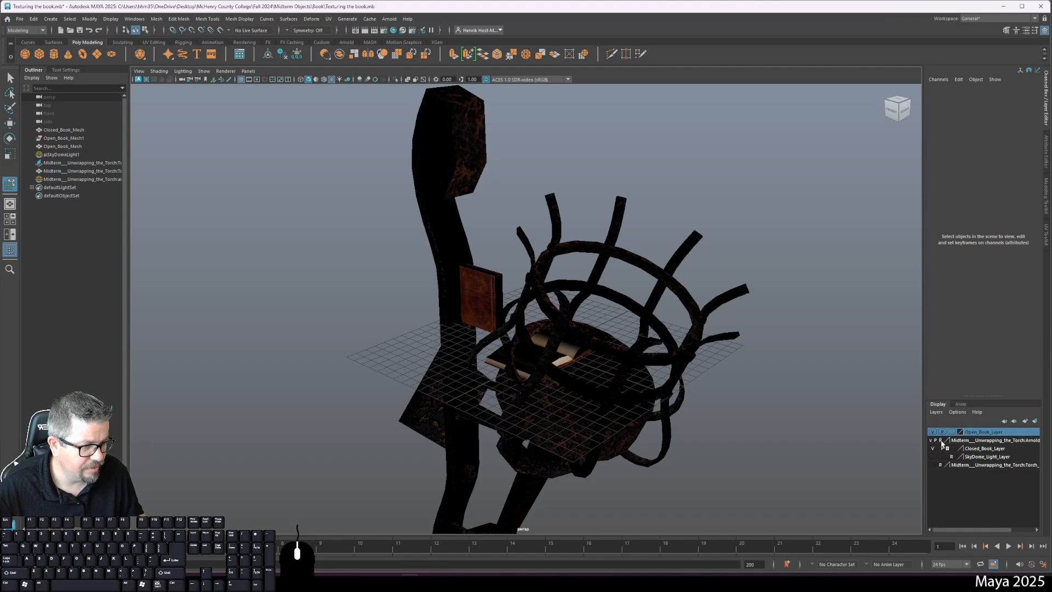
double_click(960, 441)
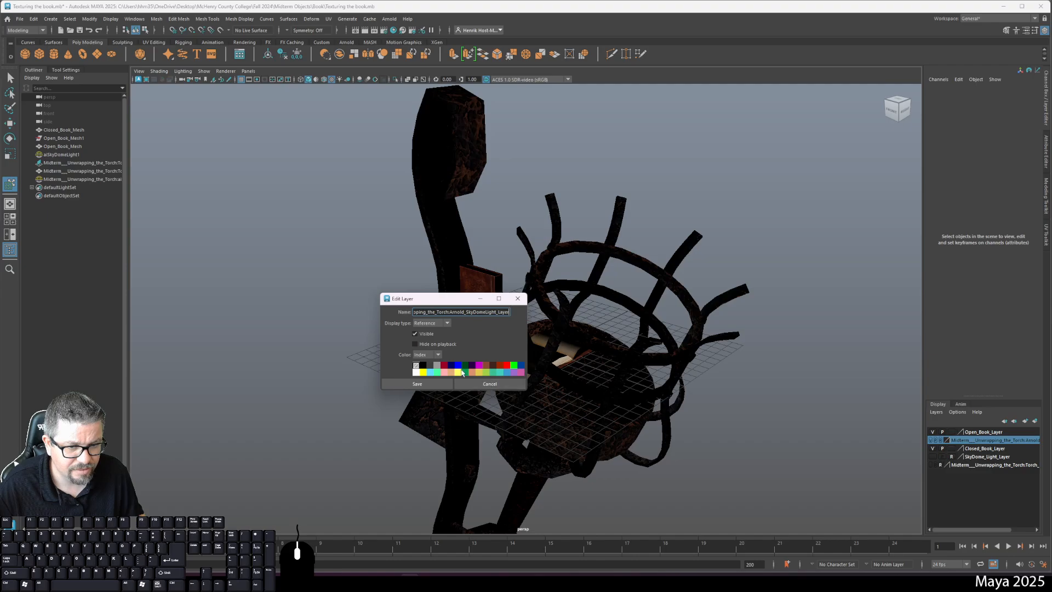
left_click(477, 384)
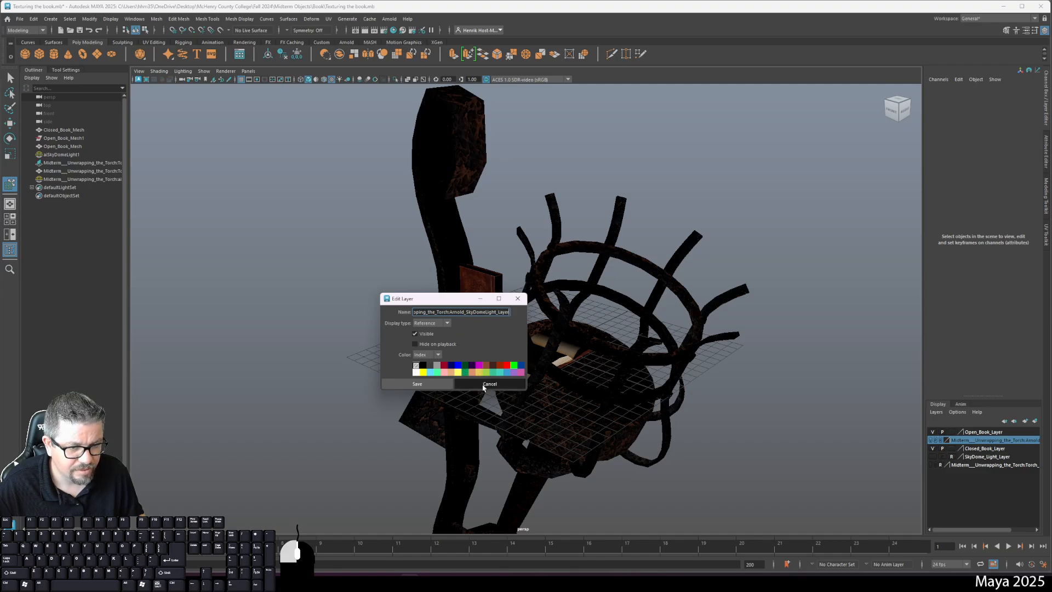
left_click(473, 376)
right_click_drag(475, 381, 711, 331, "alt")
left_click(740, 416)
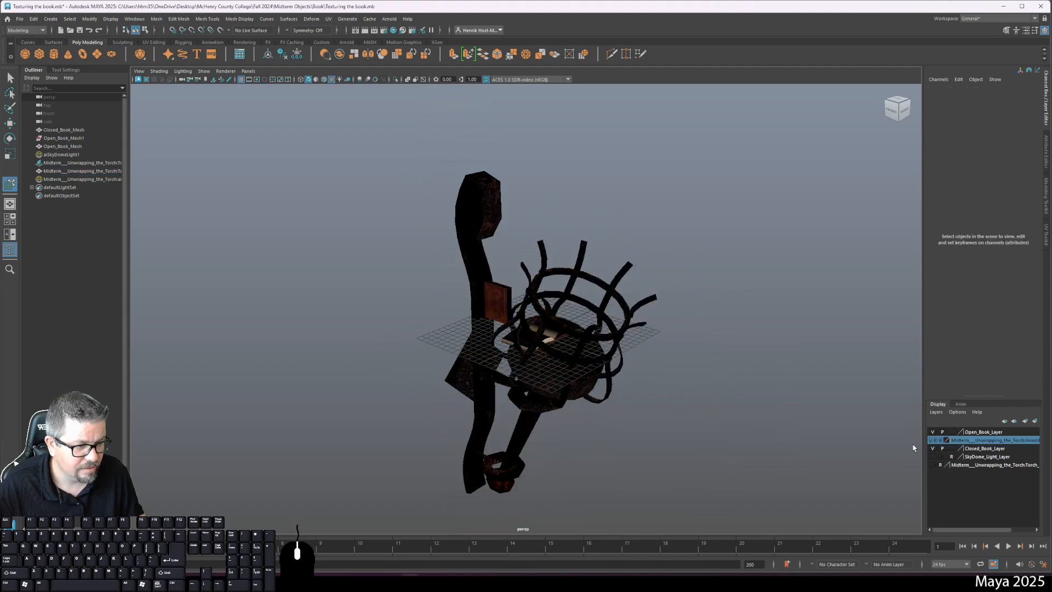
Move the torch mesh along Z to about 21.571, clear of the two books
left_click(540, 407)
key("w")
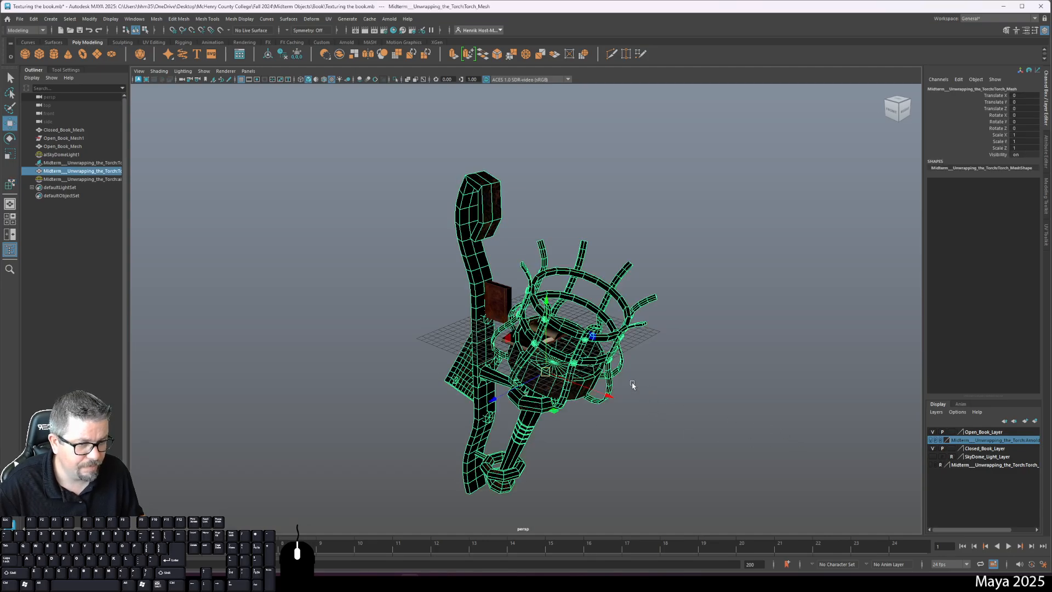
left_click_drag(501, 403, 357, 463)
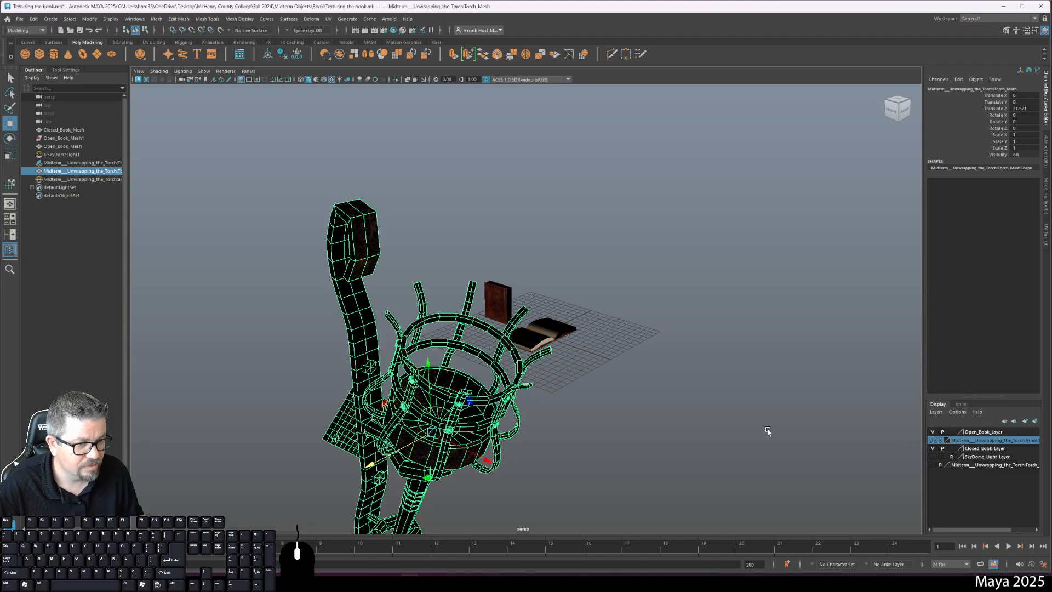
Try deleting every scene object except the torch mesh by inverting the selection, and undo the deletion
key("ctrl+shift+a")
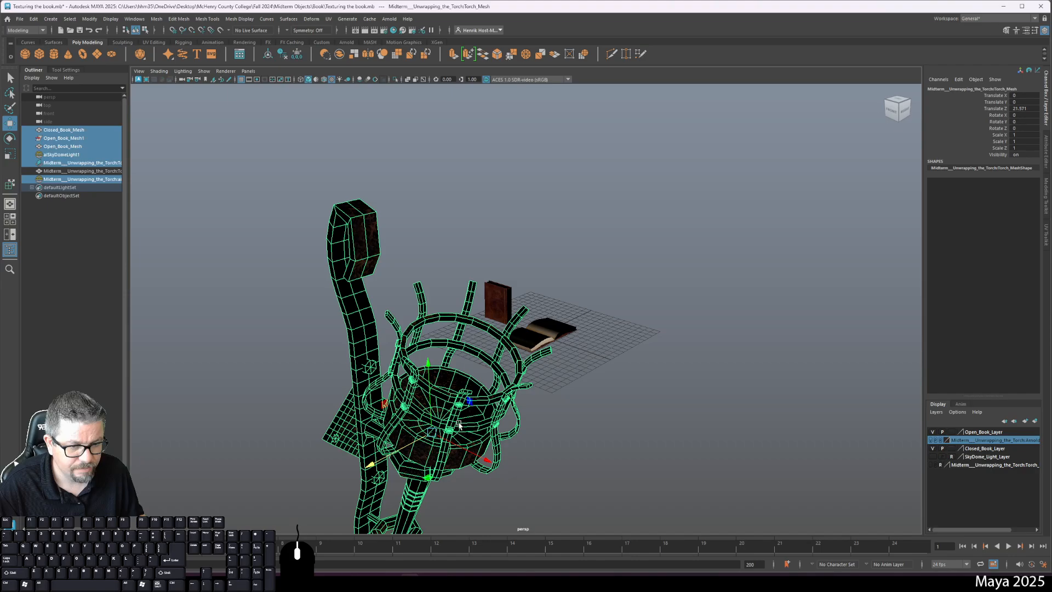
left_click(636, 421)
left_click(425, 399)
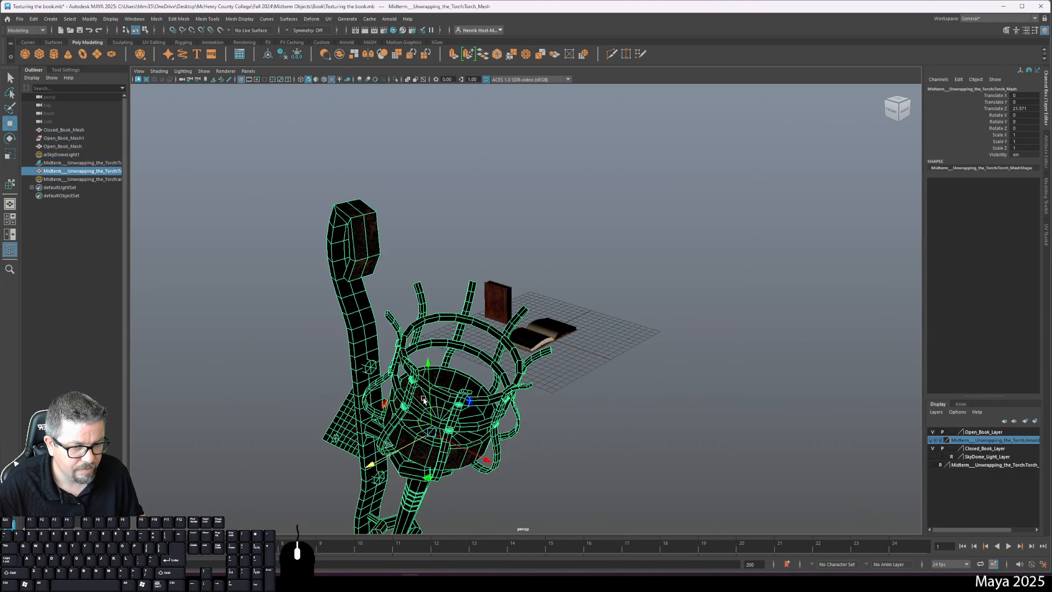
key("ctrl+shift+a")
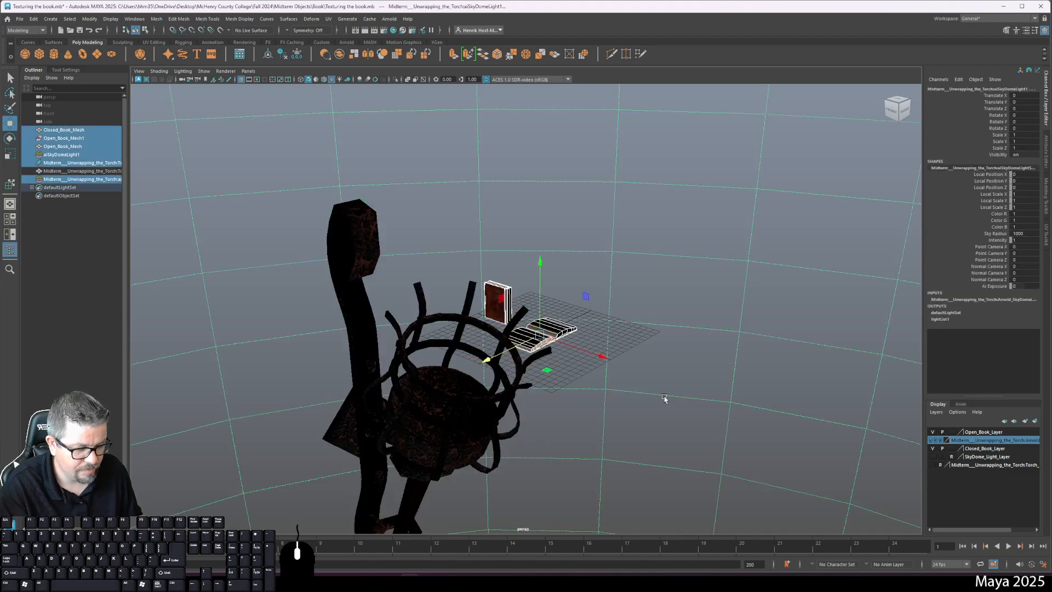
key("Delete")
key("ctrl+z")
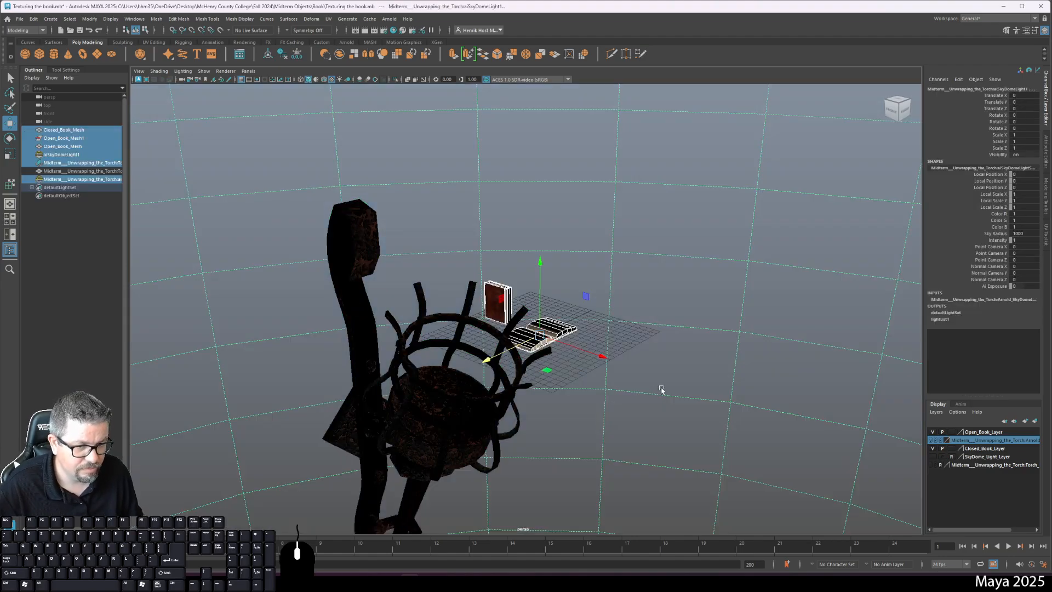
Switch the imported Arnold sky dome light layer from reference to normal display and check the torch image plane reference layer's settings
double_click(963, 441)
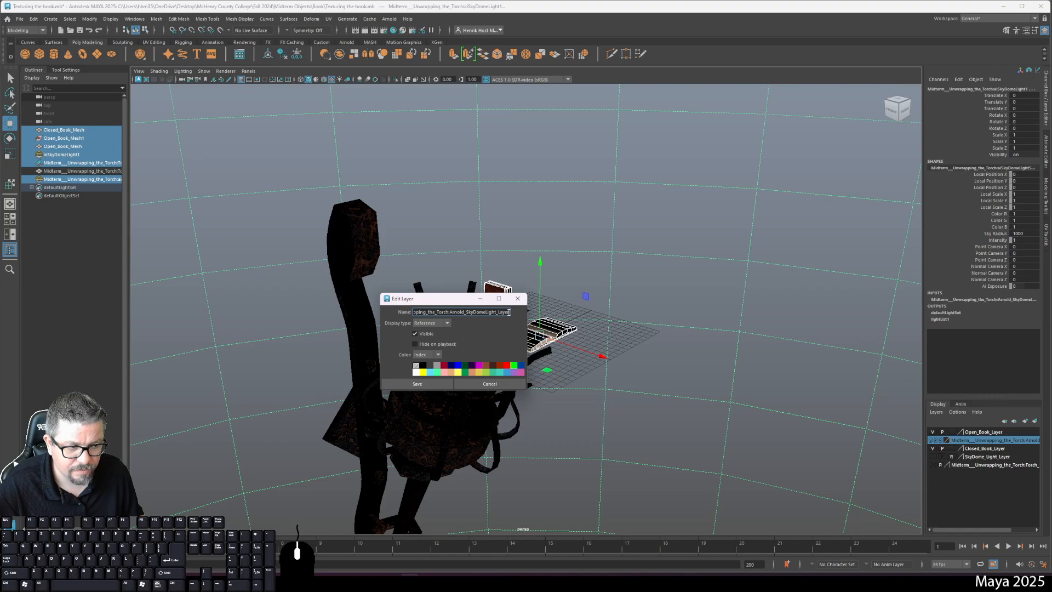
left_click(489, 383)
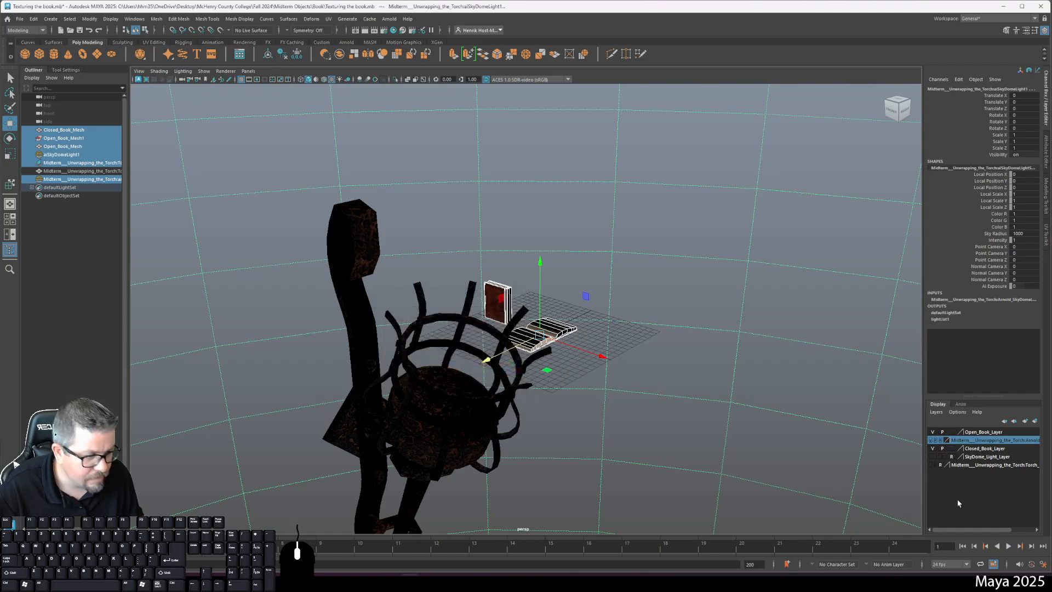
left_click(398, 417)
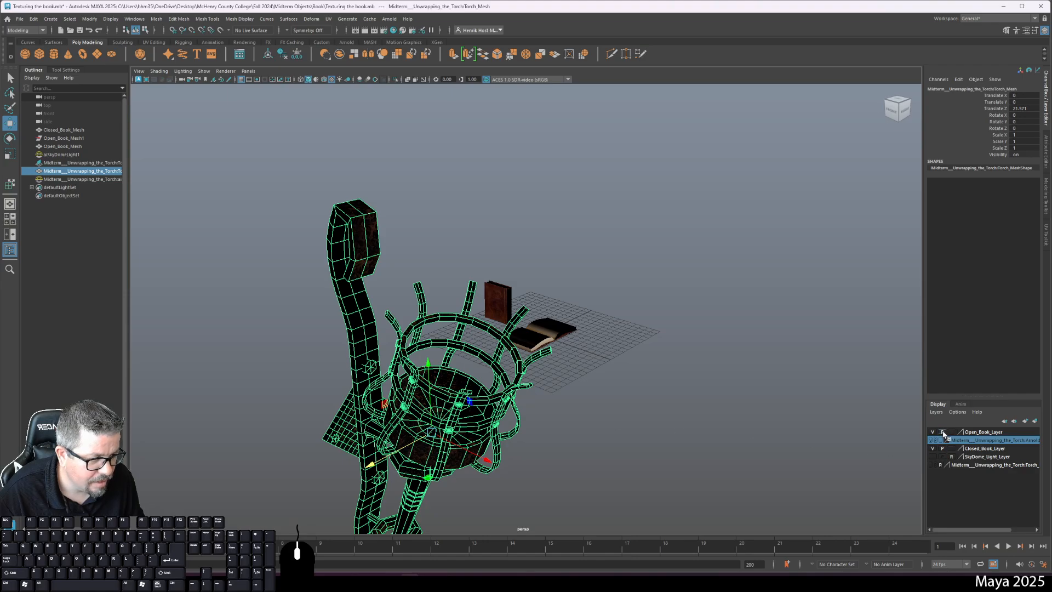
left_click(940, 464)
left_click(968, 466)
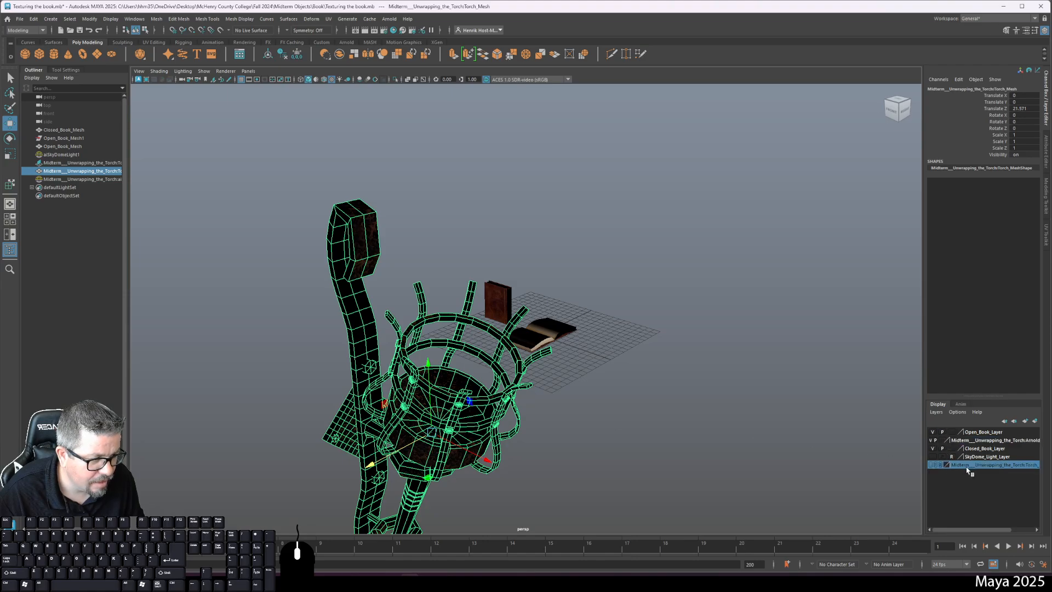
double_click(991, 465)
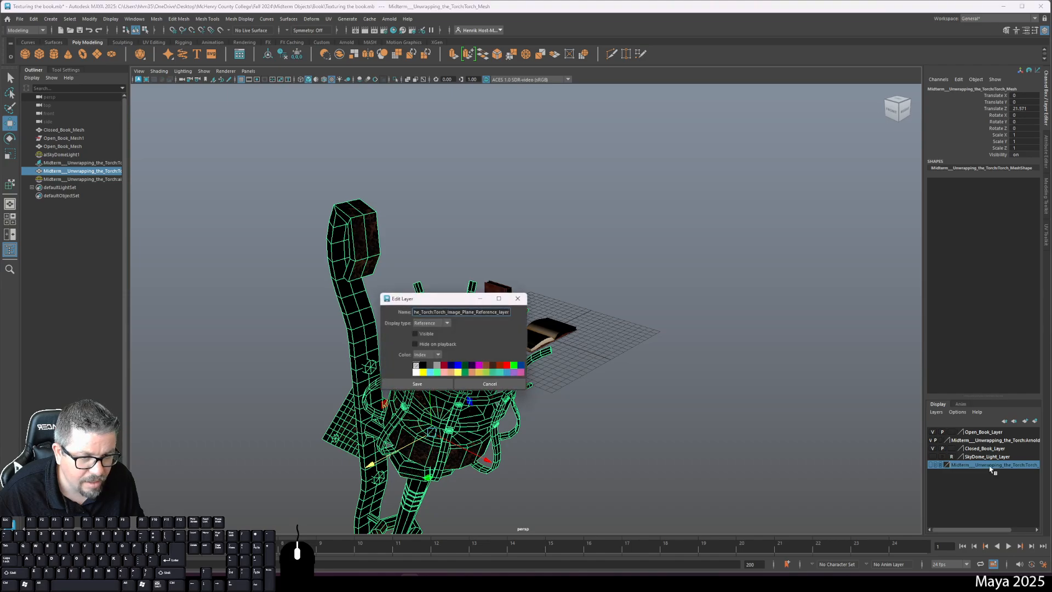
left_click(490, 384)
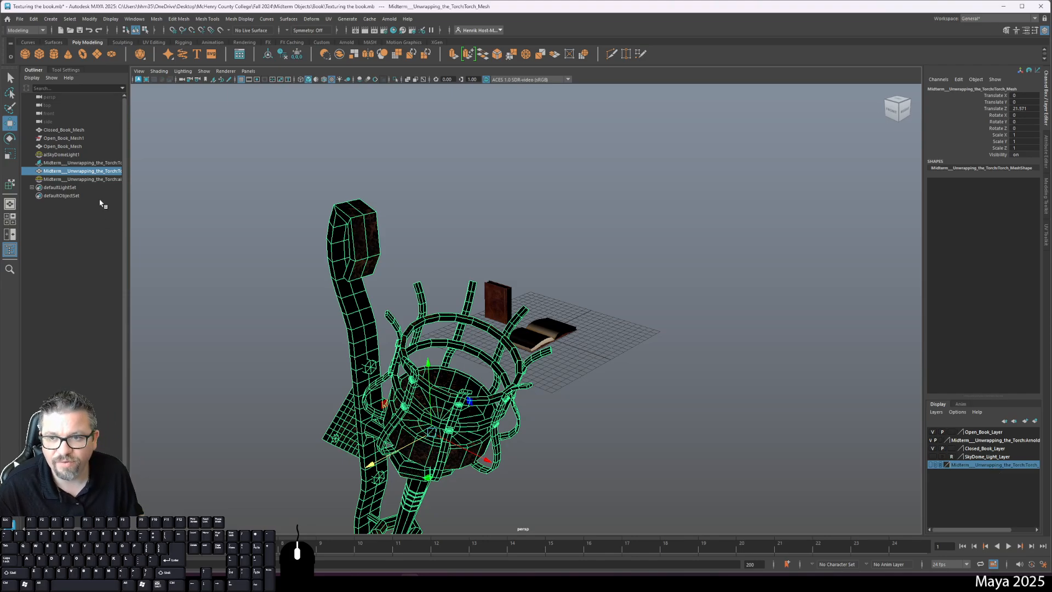
Delete the construction history of all objects in the scene
left_click(70, 138)
left_click_drag(530, 335, 509, 331, "alt")
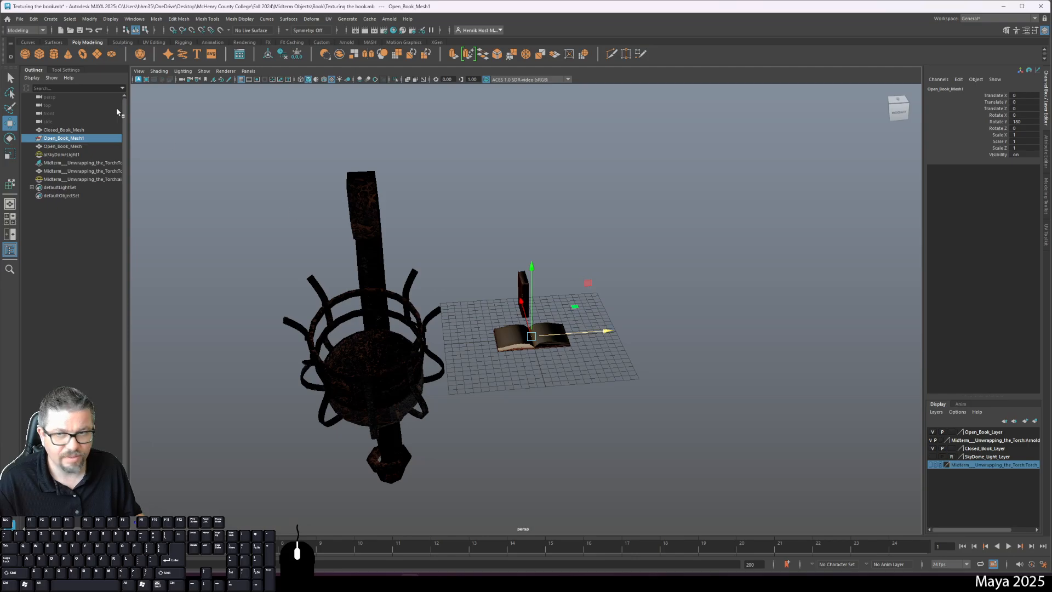
left_click(33, 20)
mouse_move(76, 127)
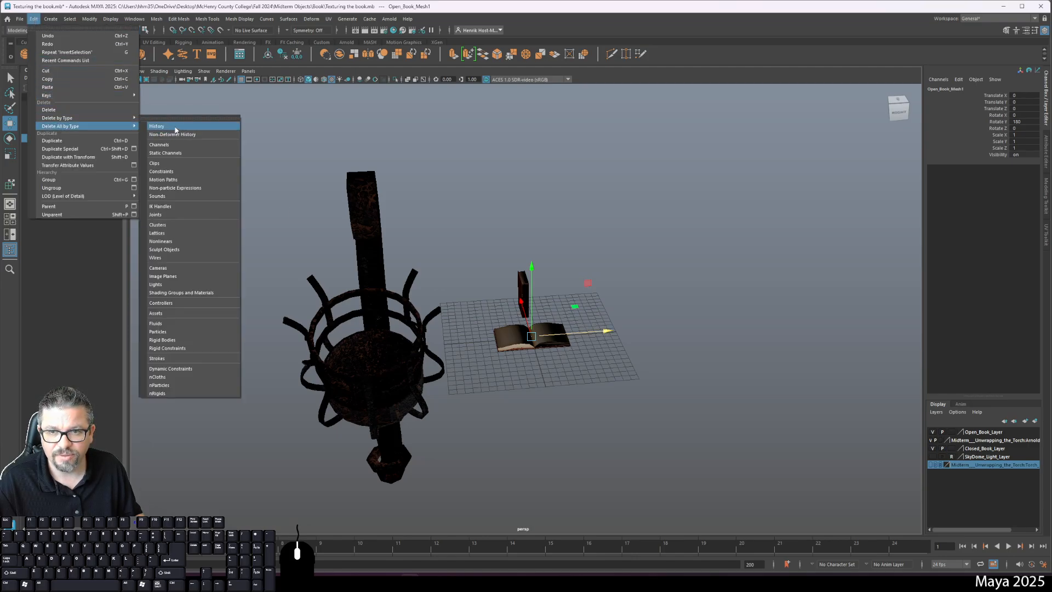
left_click(176, 128)
Delete the leftover Open_Book_Mesh1 node, keeping Open_Book_Mesh
left_click(66, 149)
left_click(69, 140)
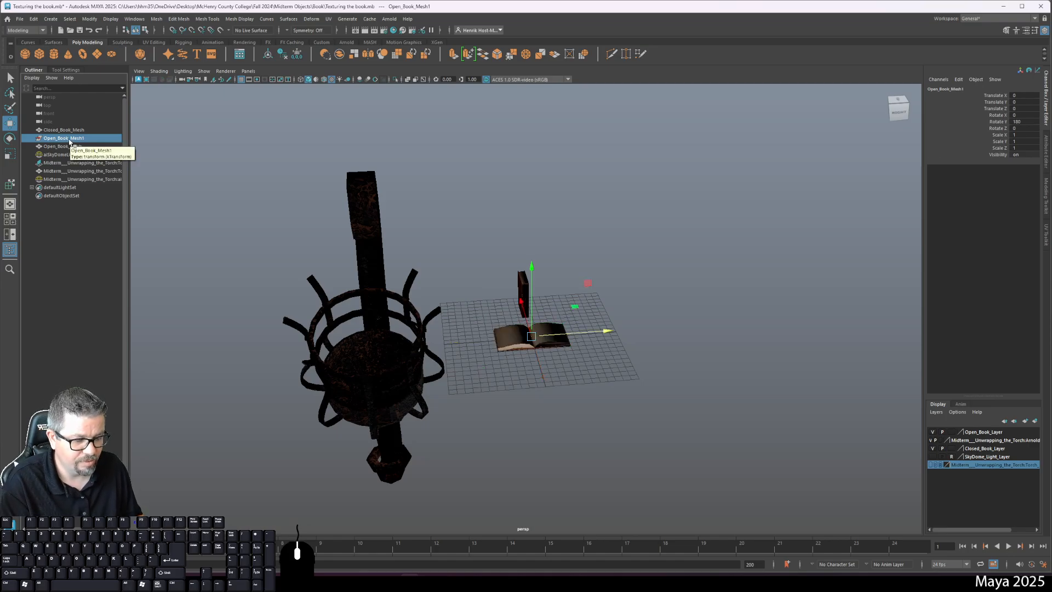
key("Delete")
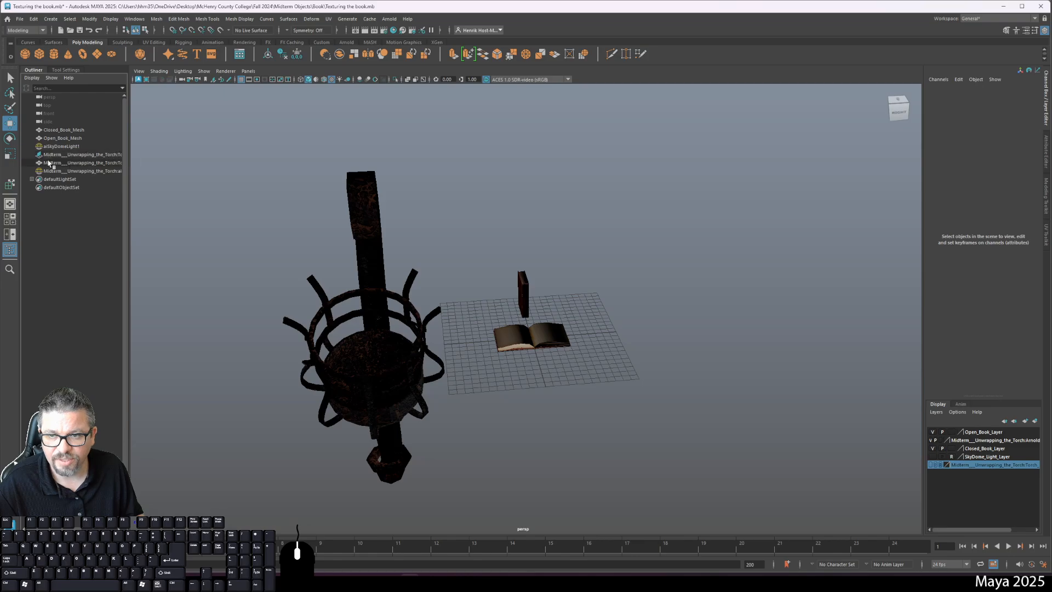
Delete the aiSkyDomeLight1 that was imported with the torch file, keeping the scene's original sky dome light
left_click(66, 163)
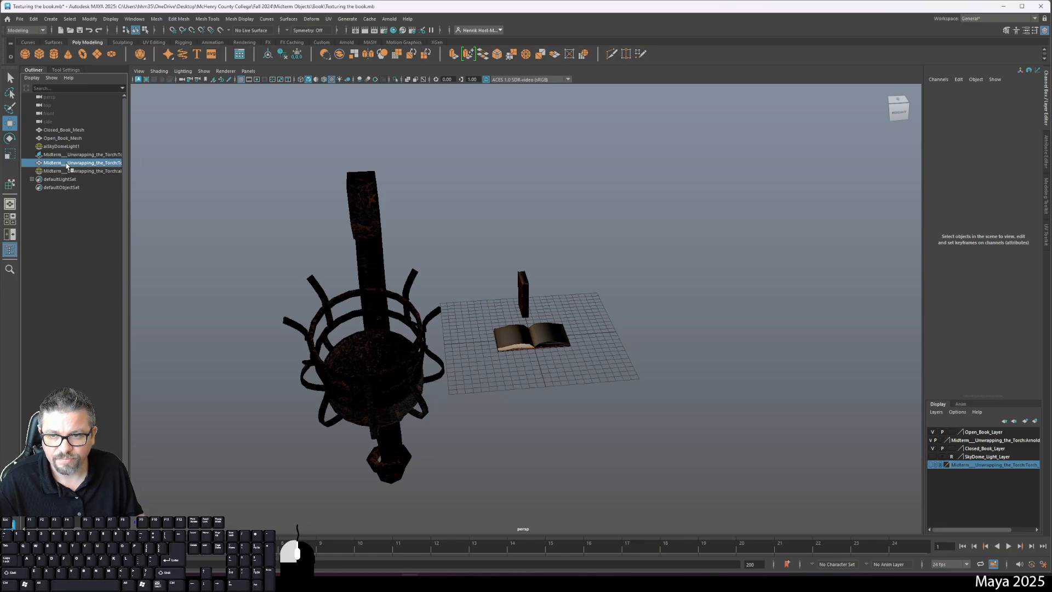
left_click(69, 147)
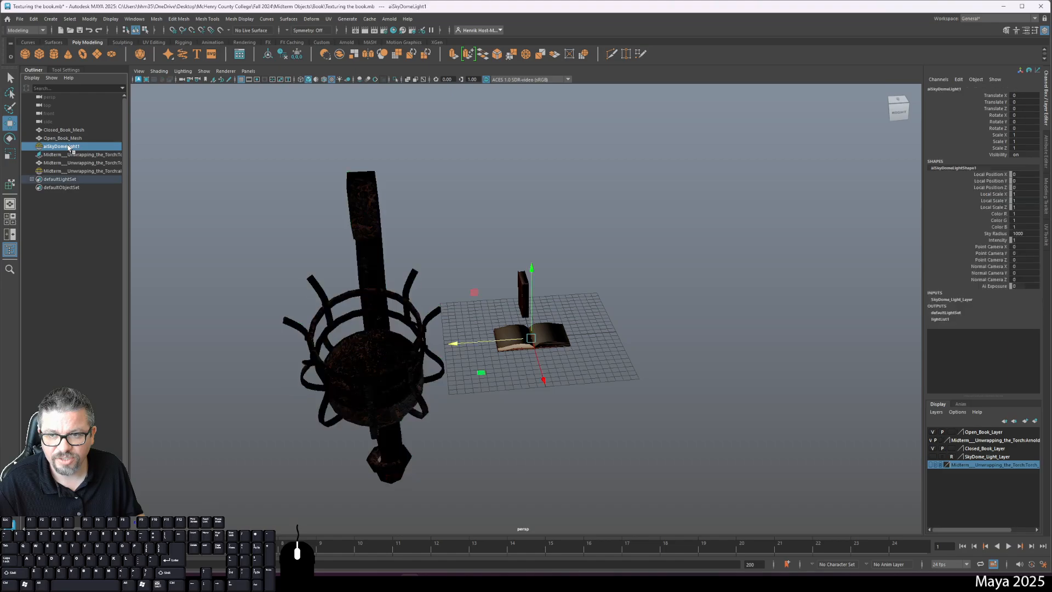
left_click(82, 171)
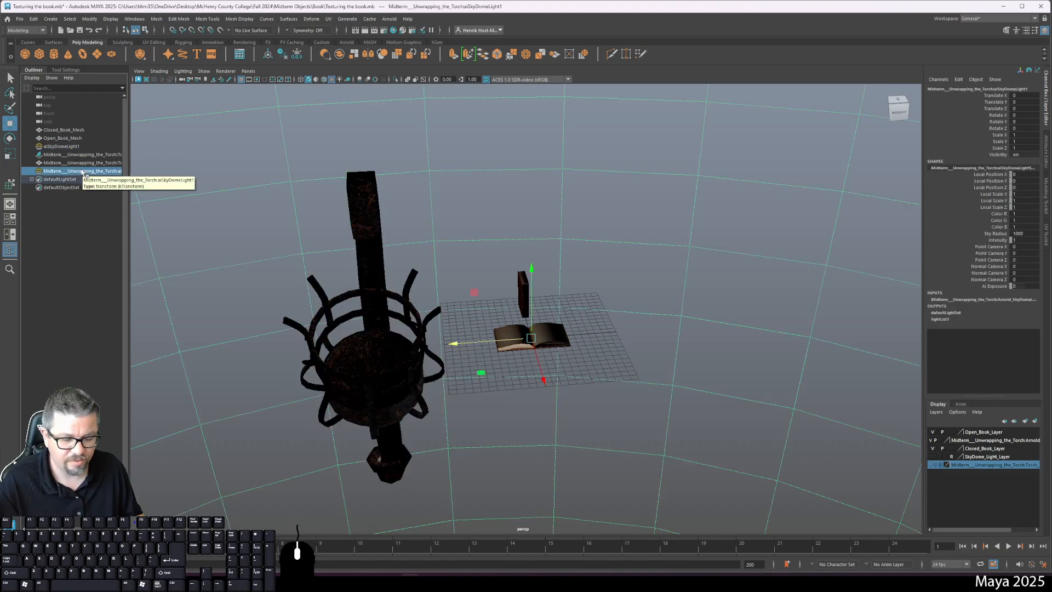
key("Delete")
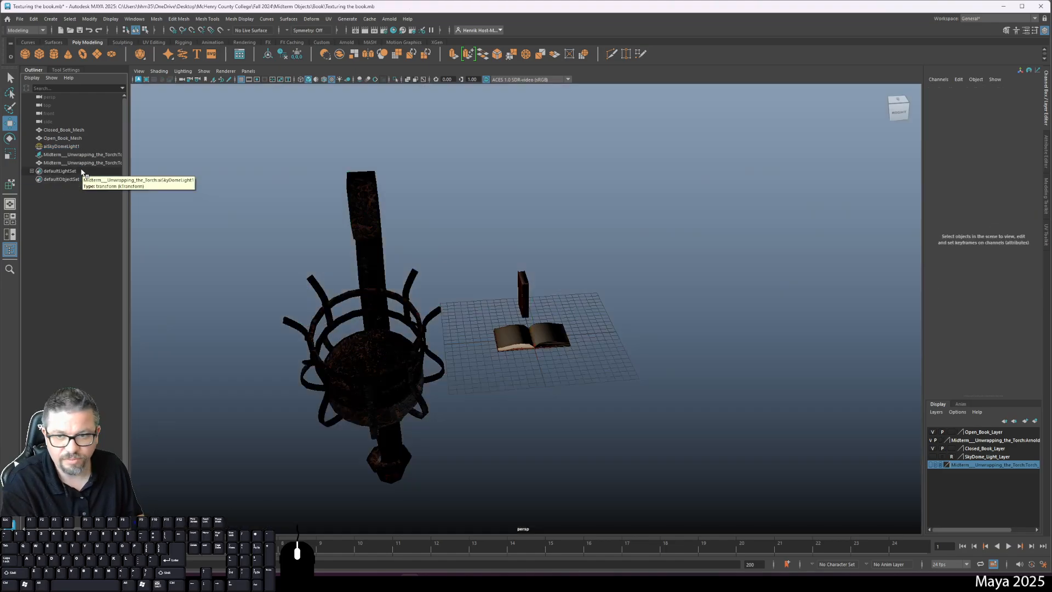
Select the contents of the torch image plane reference layer and delete that image plane
right_click(1002, 467)
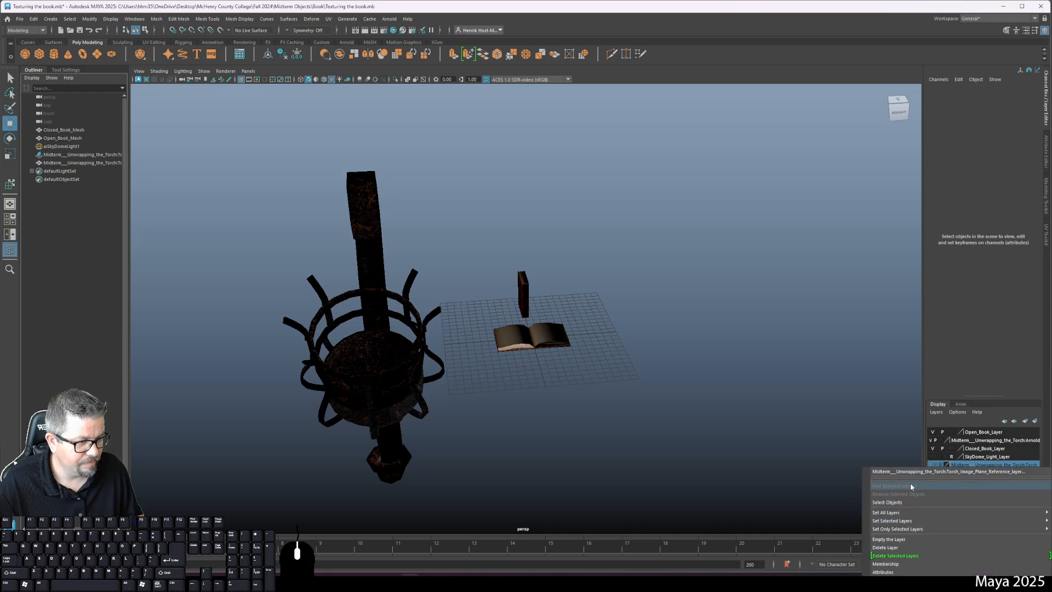
left_click(903, 502)
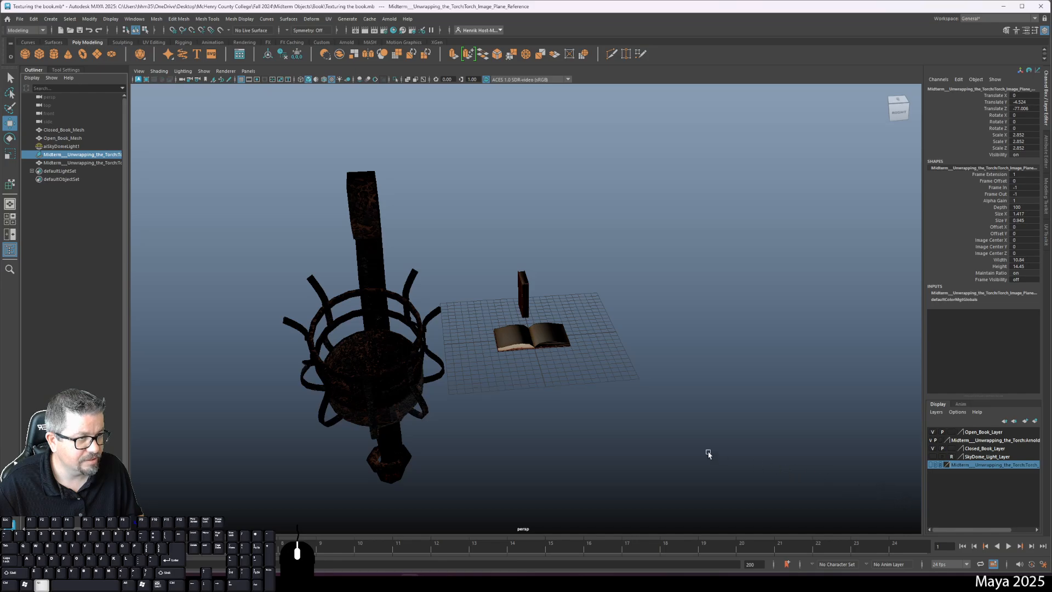
left_click_drag(708, 454, 689, 409, "alt")
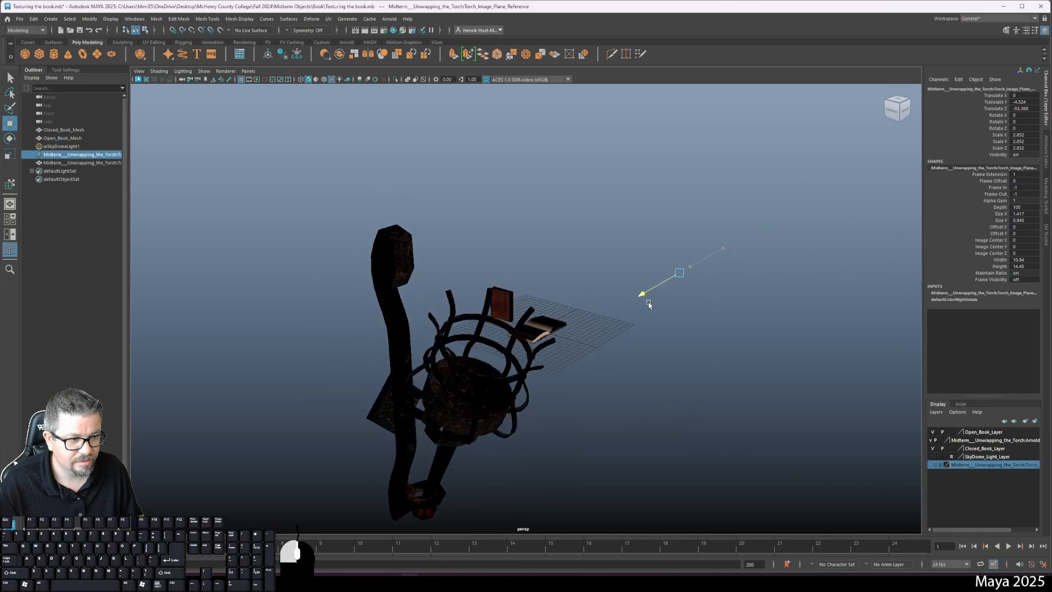
key("Delete")
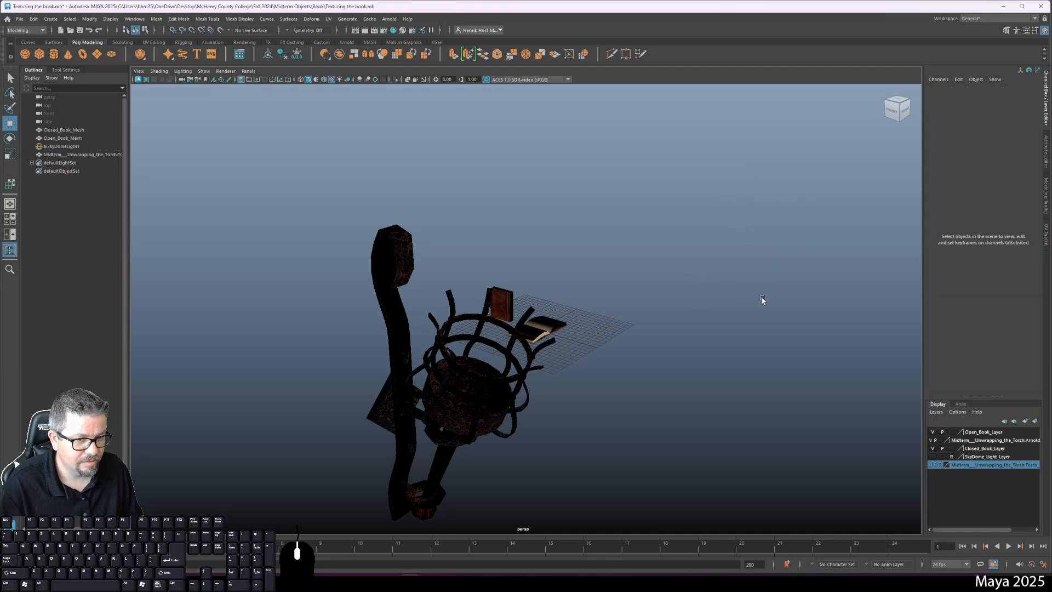
Delete the leftover torch image plane reference layer and rename the imported Arnold sky dome light layer as Torch_Layer
right_click(970, 465)
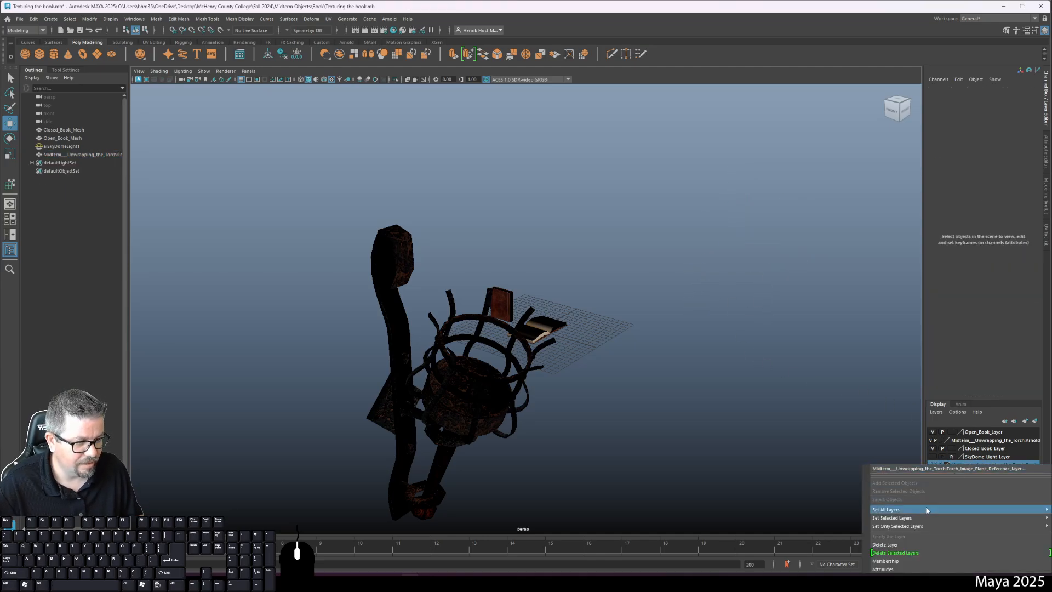
left_click(919, 544)
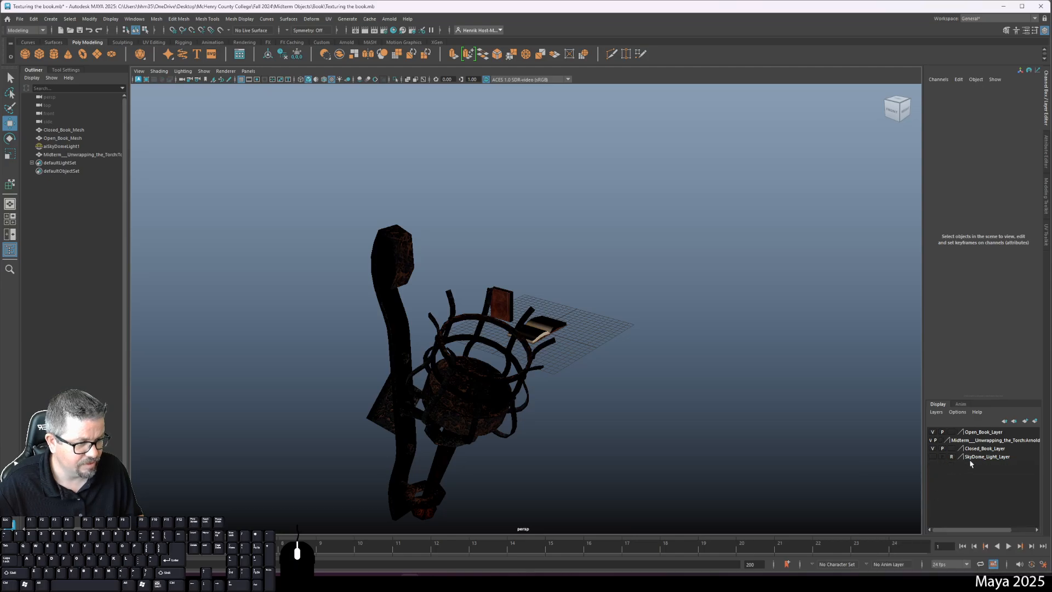
left_click_drag(973, 458, 973, 442)
double_click(973, 442)
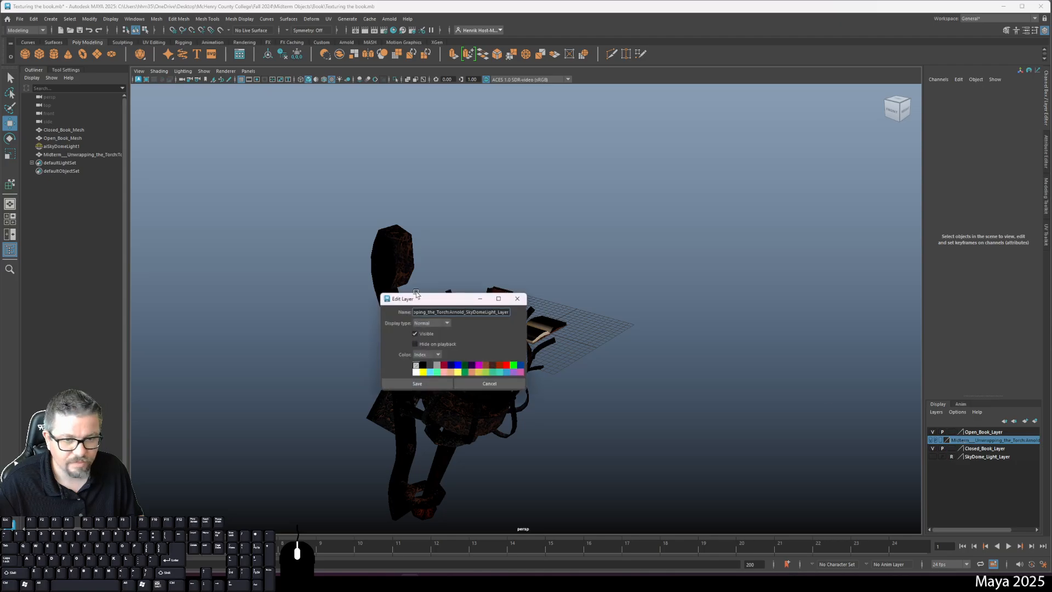
triple_click(479, 312)
type("T")
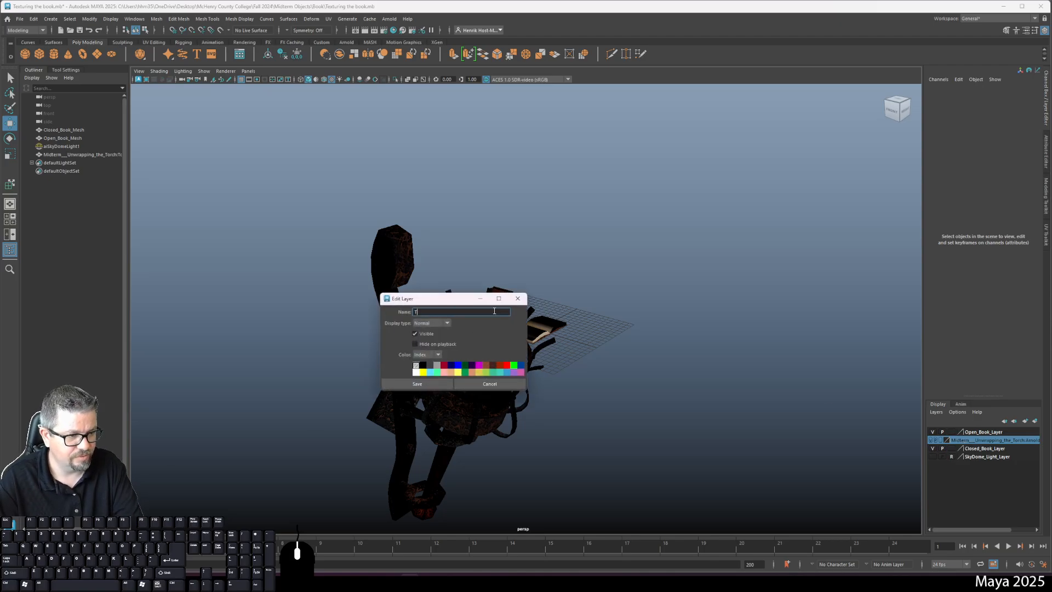
type("orch_Layer")
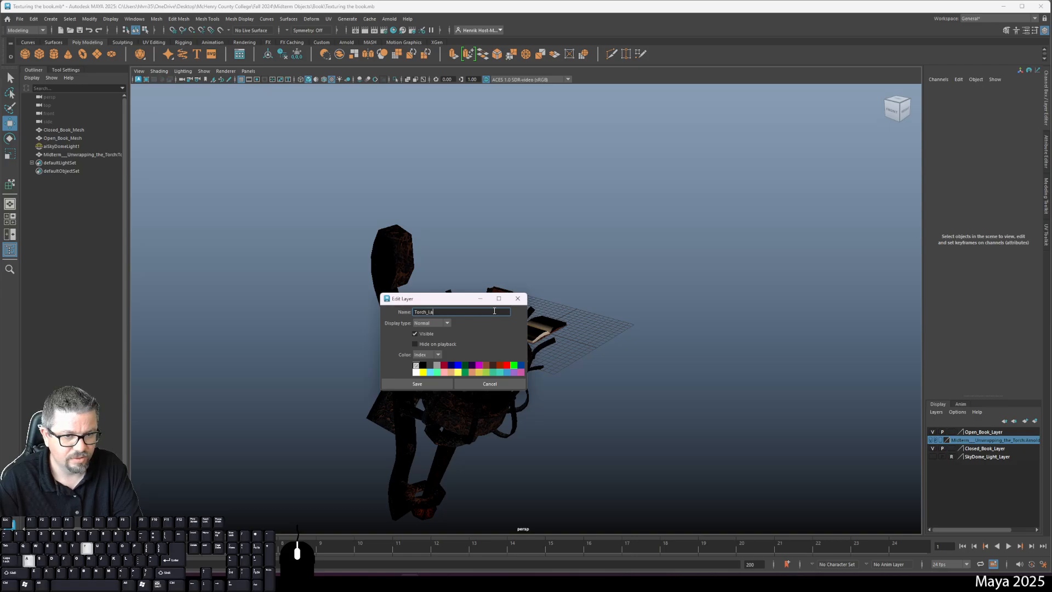
left_click(430, 385)
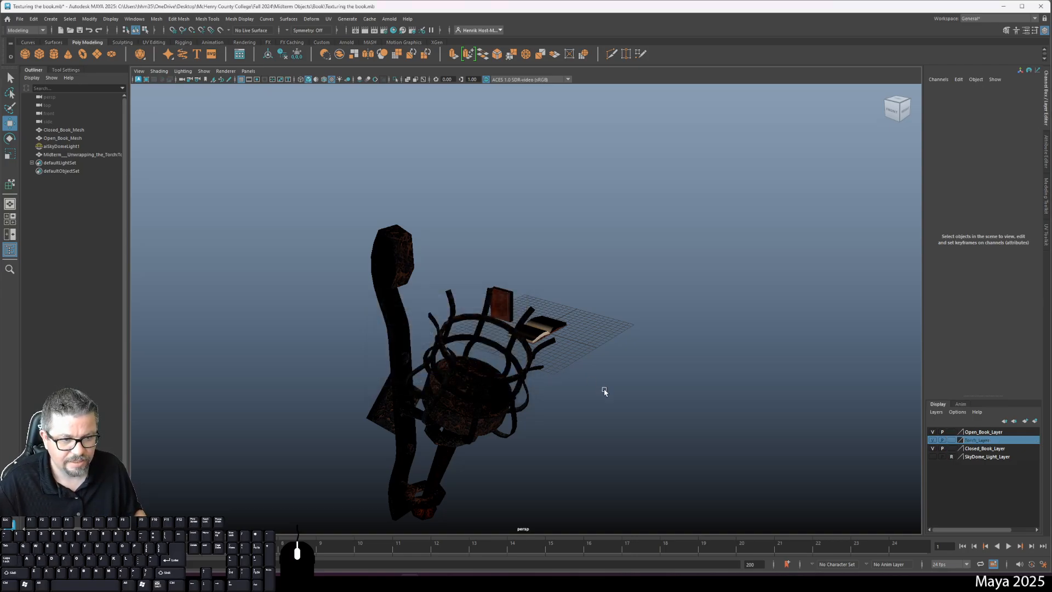
Add the torch mesh to Torch_Layer and check the assignment by switching the layer's visibility off and on
left_click(500, 420)
left_click_drag(622, 465, 627, 465, "alt")
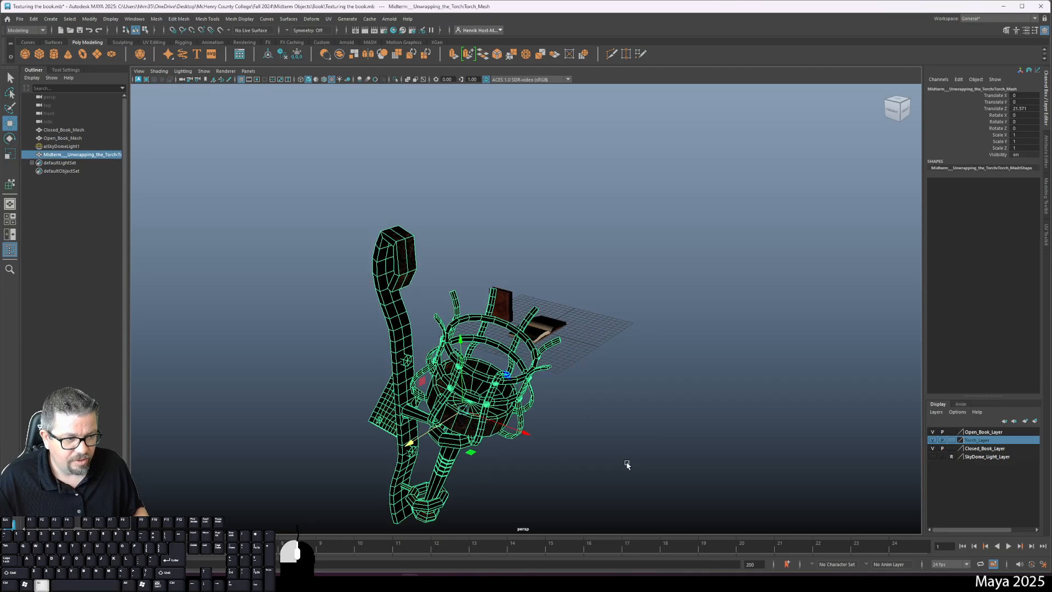
left_click(933, 442)
left_click(934, 442)
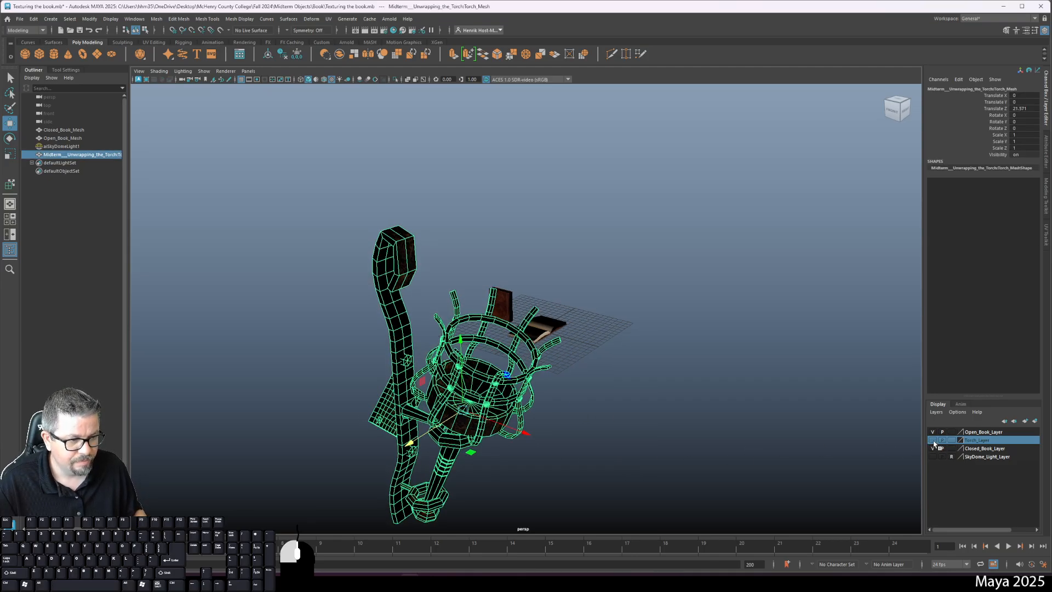
right_click(978, 442)
left_click(971, 460)
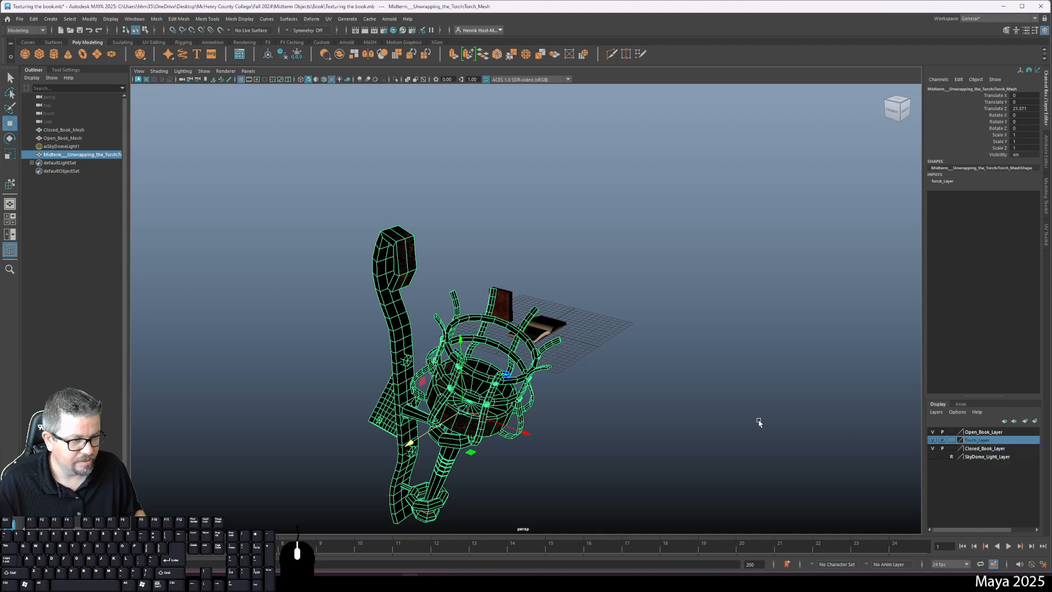
left_click(933, 441)
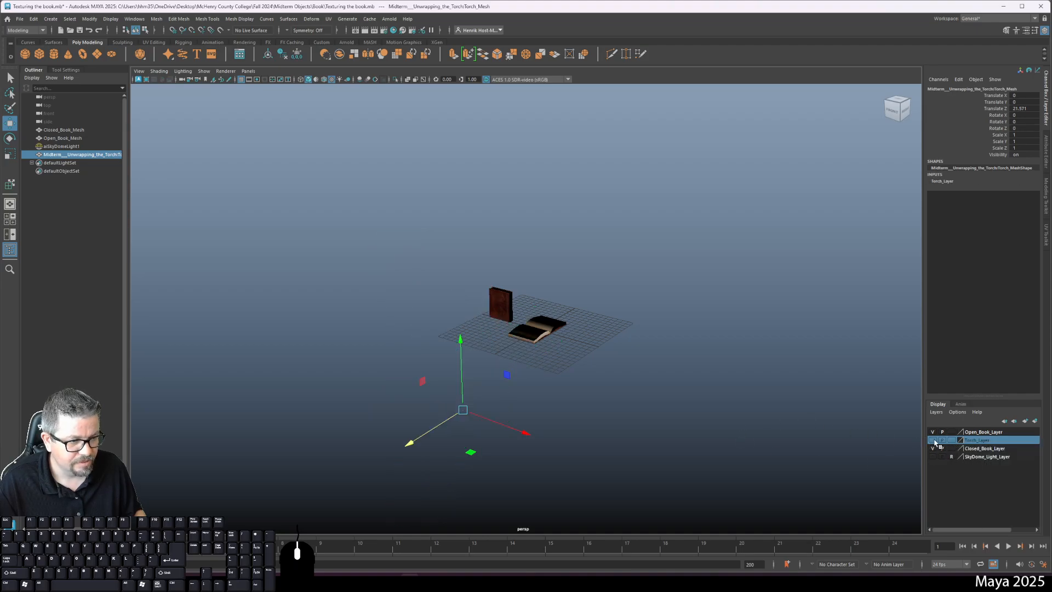
left_click(934, 441)
Scale the torch mesh down uniformly to about 0.221
left_click_drag(531, 447, 535, 450, "alt")
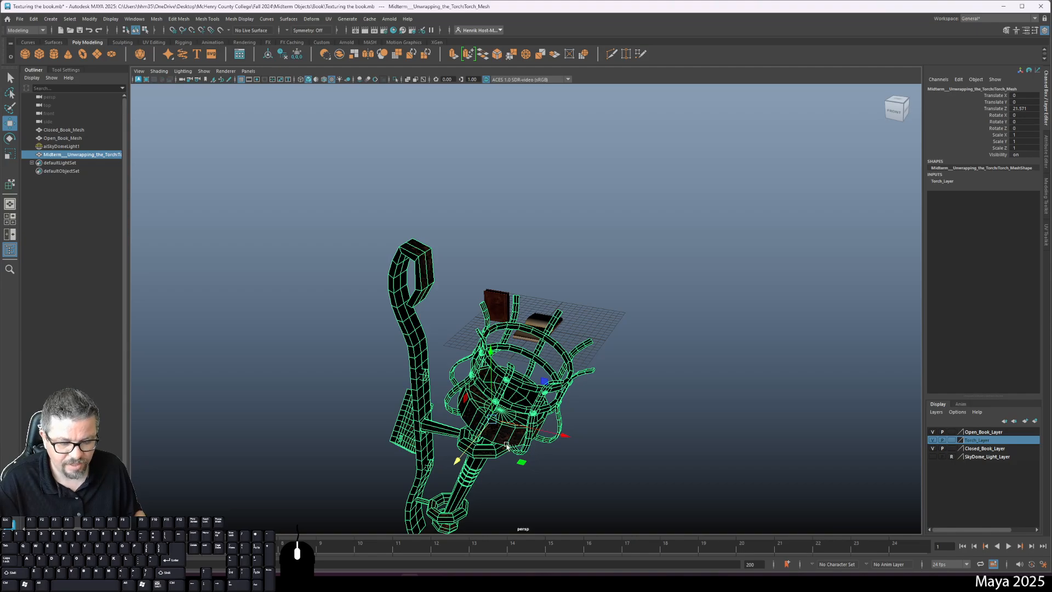
key("r")
left_click_drag(492, 421, 340, 381)
Move the torch to about 11.58 in Y and 7.879 in Z, and shift it along X clear of the books
key("w")
left_click_drag(396, 371, 423, 370)
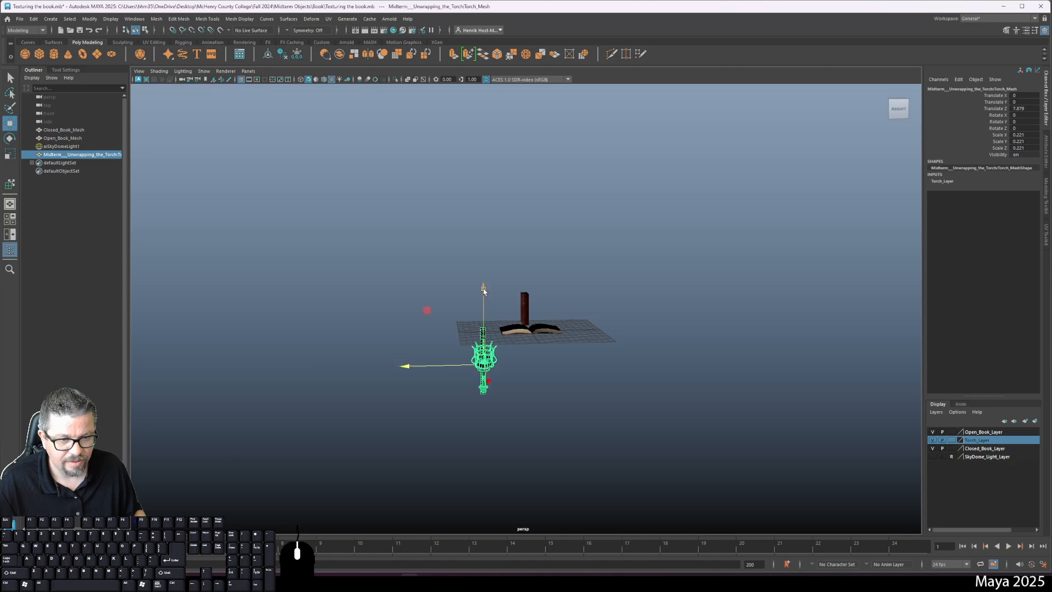
left_click_drag(471, 299, 469, 212)
left_click_drag(403, 339, 556, 364, "alt")
left_click(600, 399)
left_click(520, 290)
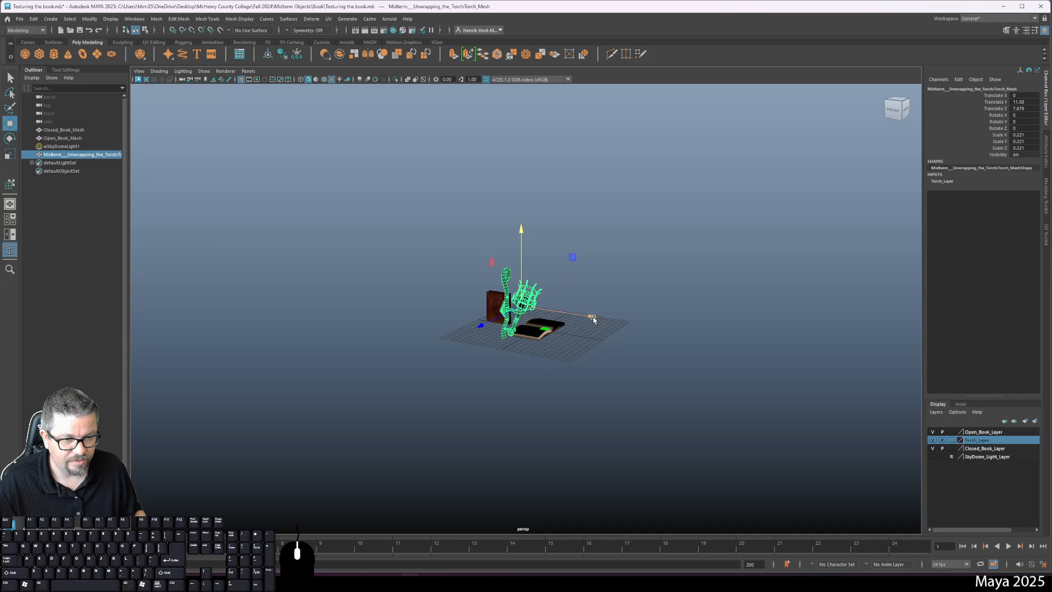
left_click_drag(592, 316, 512, 305)
left_click(565, 416)
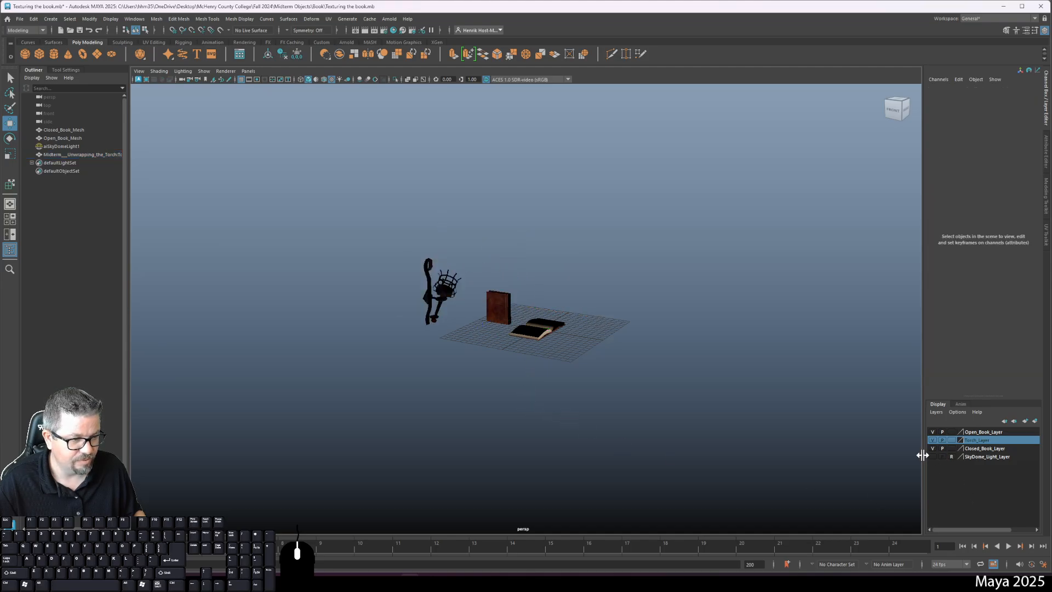
Make SkyDome_Light_Layer visible and display the textured torch and books with all lights in the viewport
left_click_drag(491, 405, 444, 411, "alt")
middle_click_drag(444, 411, 508, 439, "alt")
right_click_drag(507, 439, 552, 434, "alt")
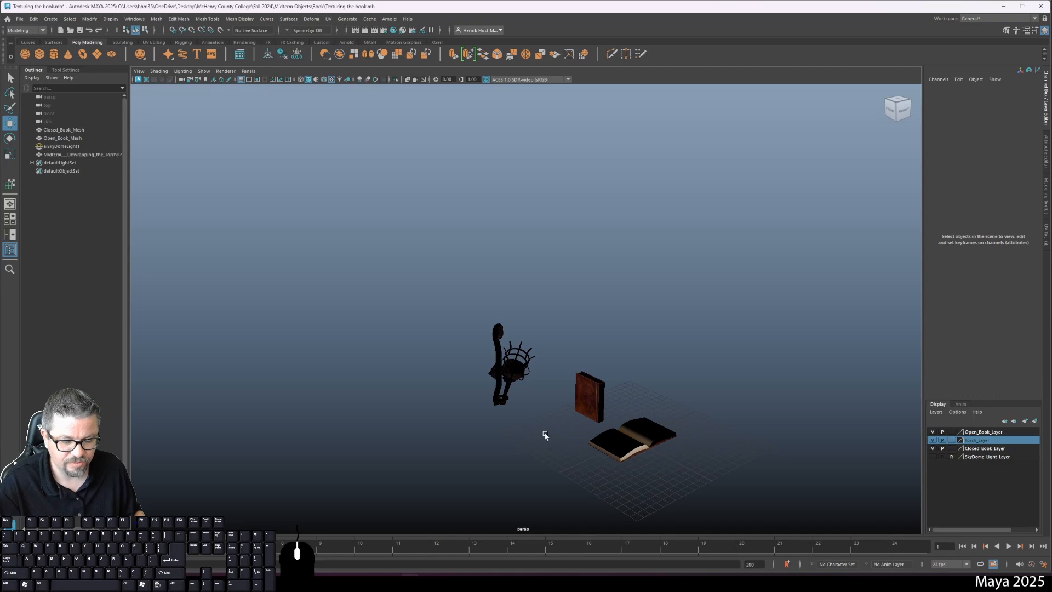
key("5")
key("6")
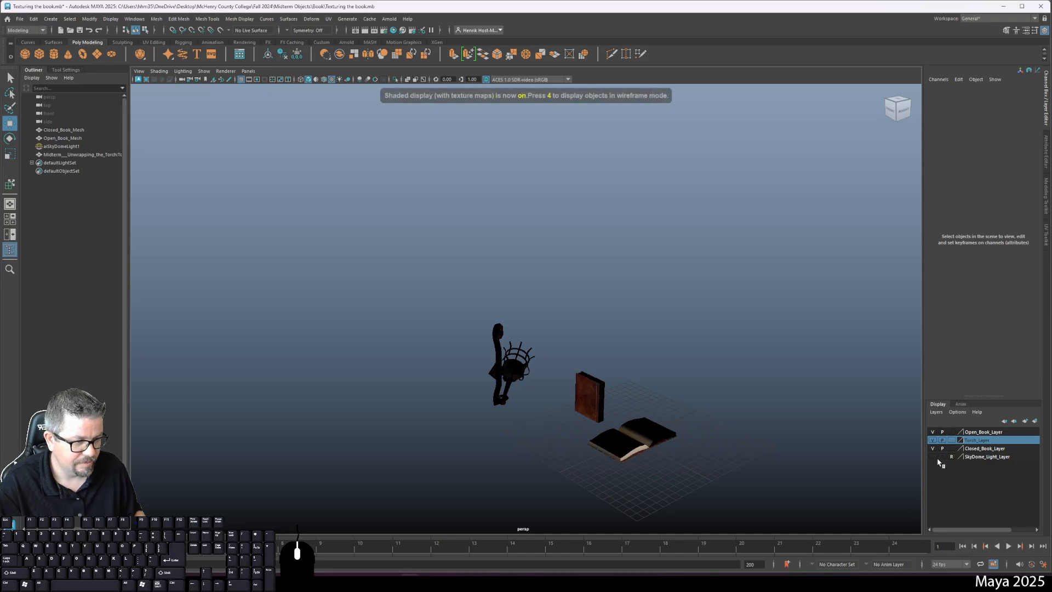
left_click(933, 456)
key("7")
left_click_drag(554, 437, 565, 395, "alt")
left_click(572, 392)
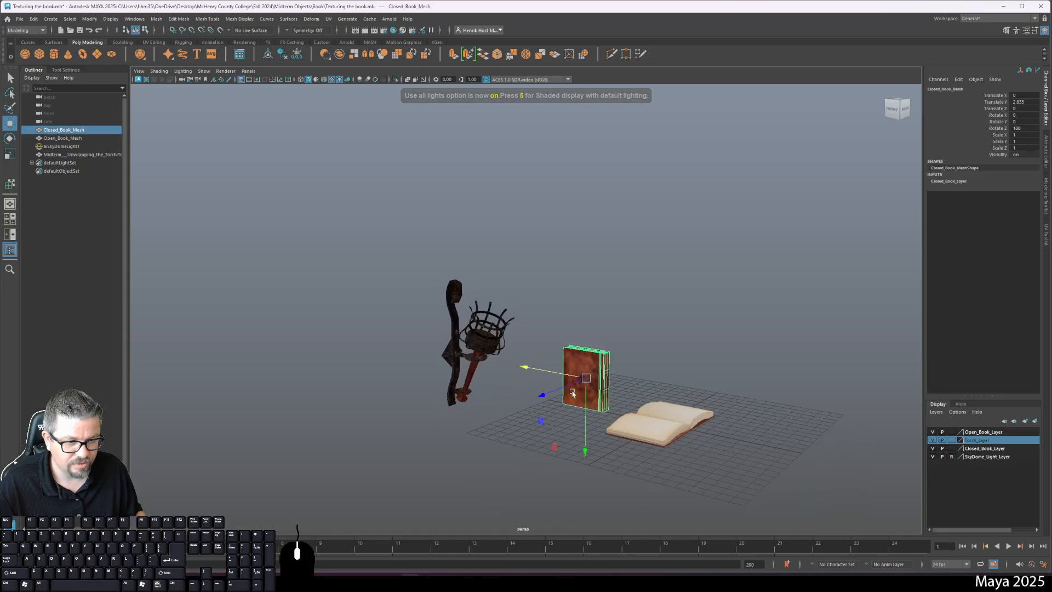
left_click(564, 433)
left_click(645, 428)
left_click(507, 436)
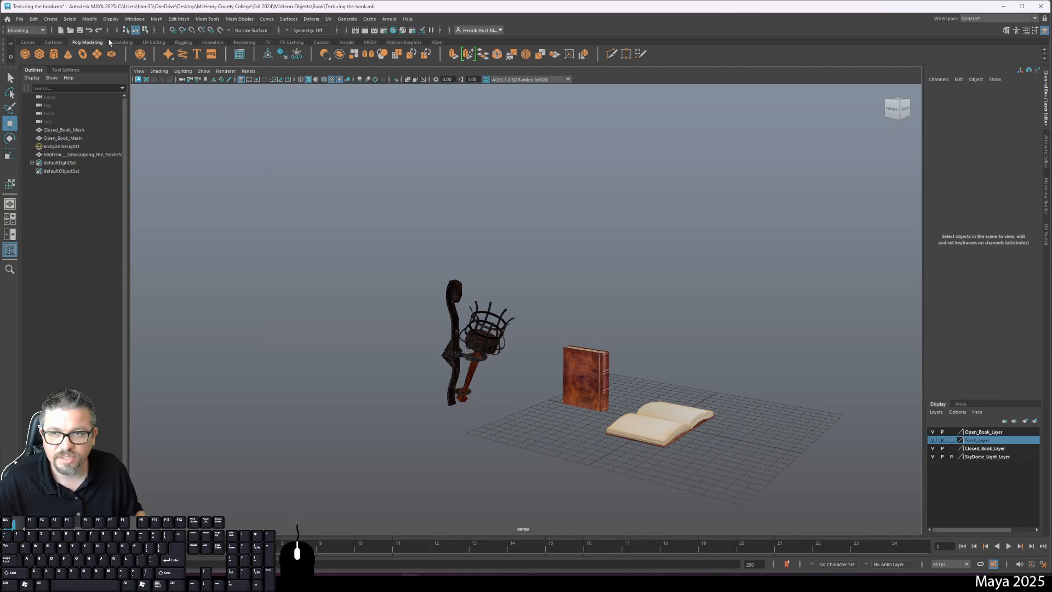
left_click(19, 19)
left_click(881, 375)
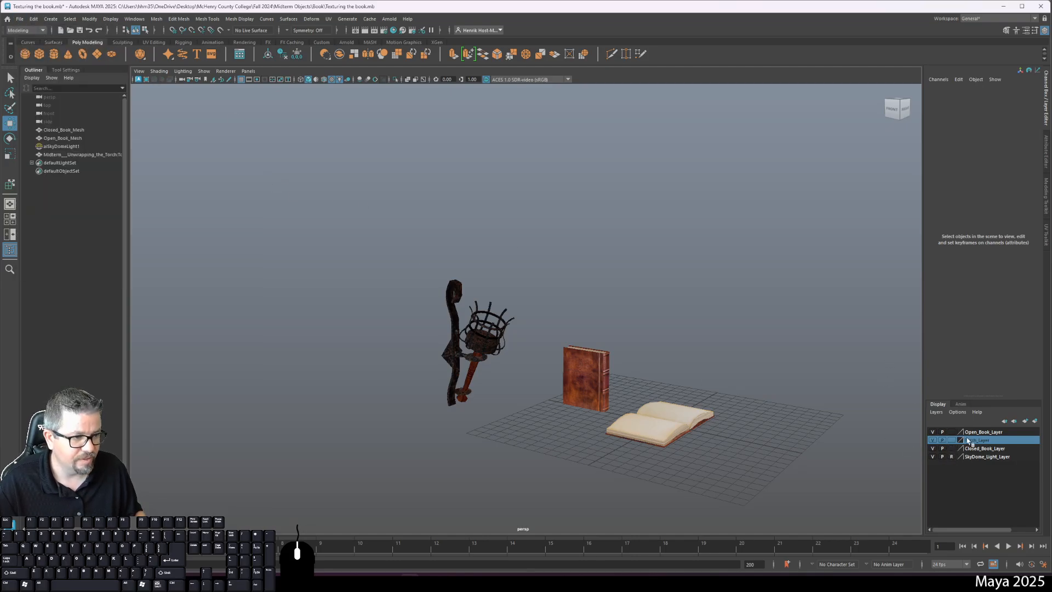
Create a new empty display layer and select it in the layer list
left_click(936, 411)
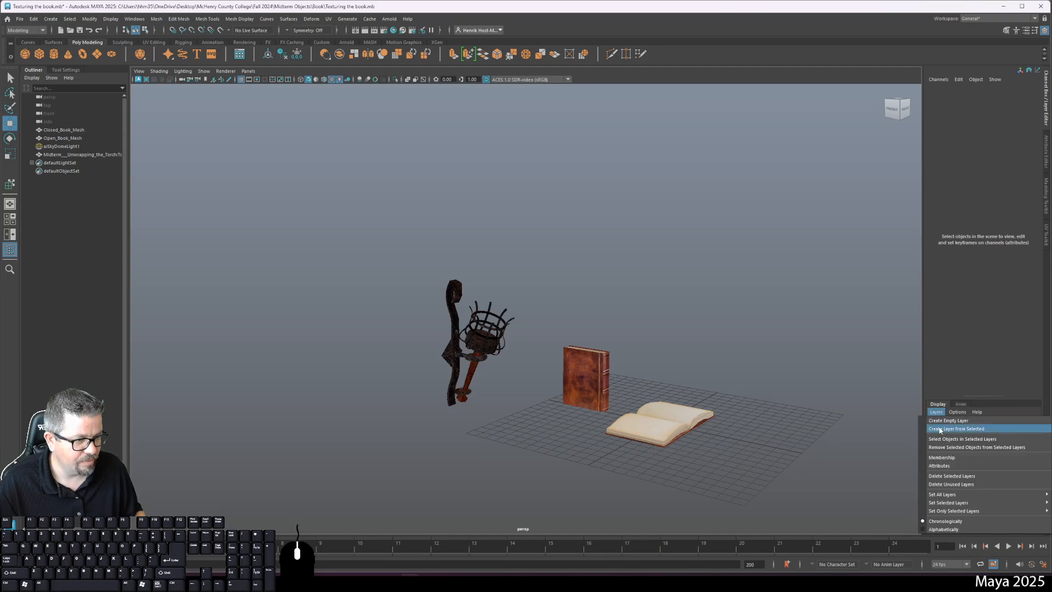
left_click(957, 421)
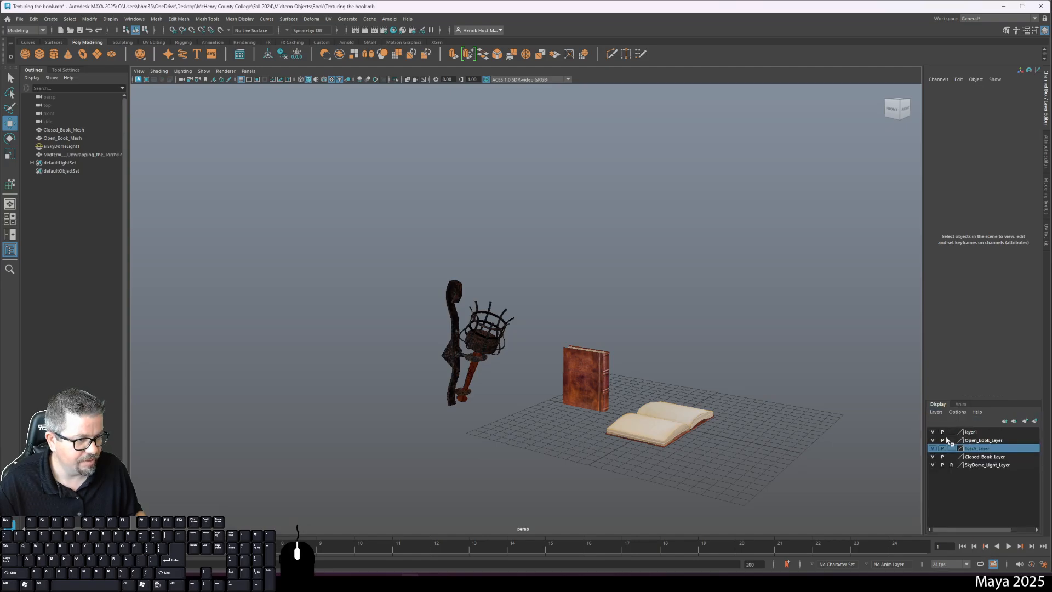
left_click(981, 433)
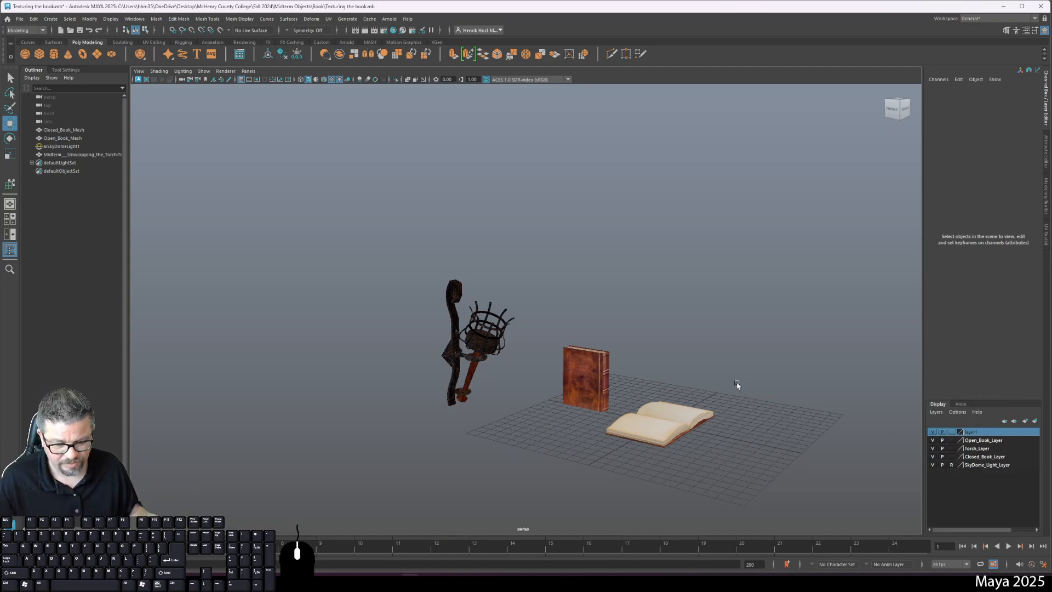
Import Lab 1 - Book Case Textured.mb from the Lab 1 - Book Case folder into the scene
left_click(21, 20)
left_click(45, 116)
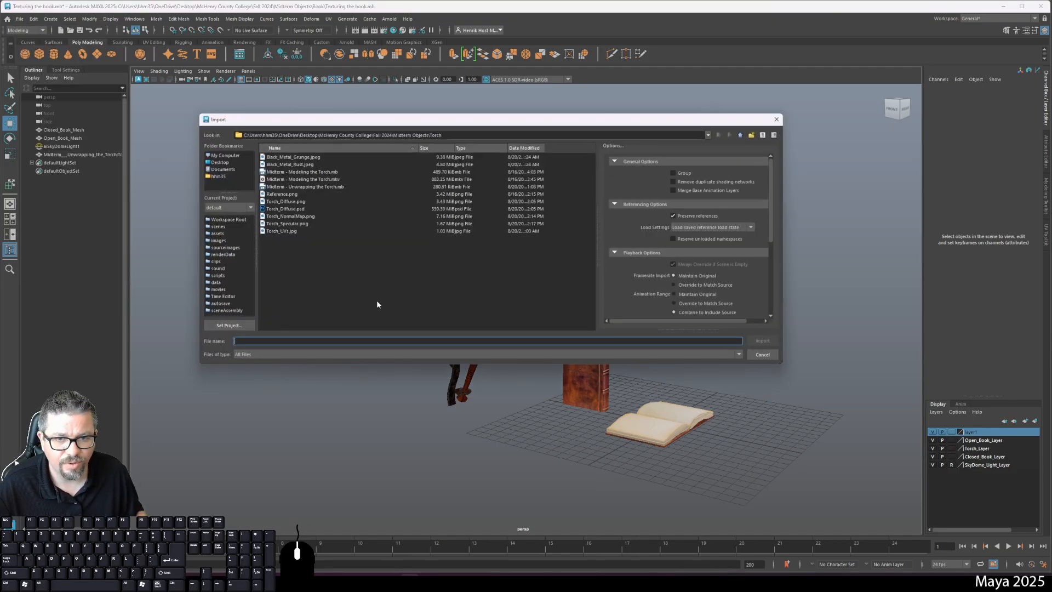
left_click(741, 135)
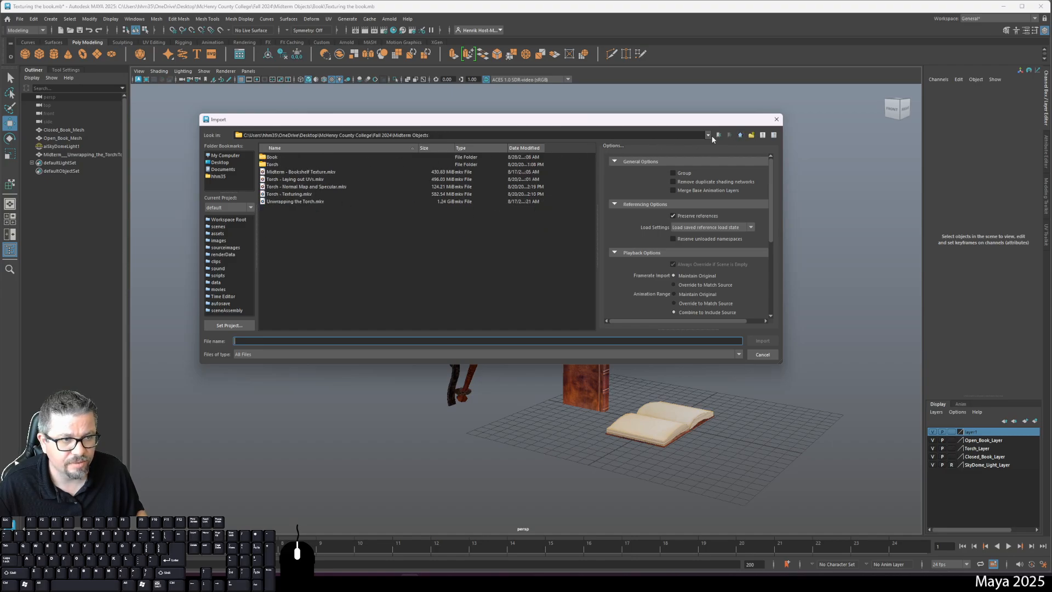
left_click(741, 136)
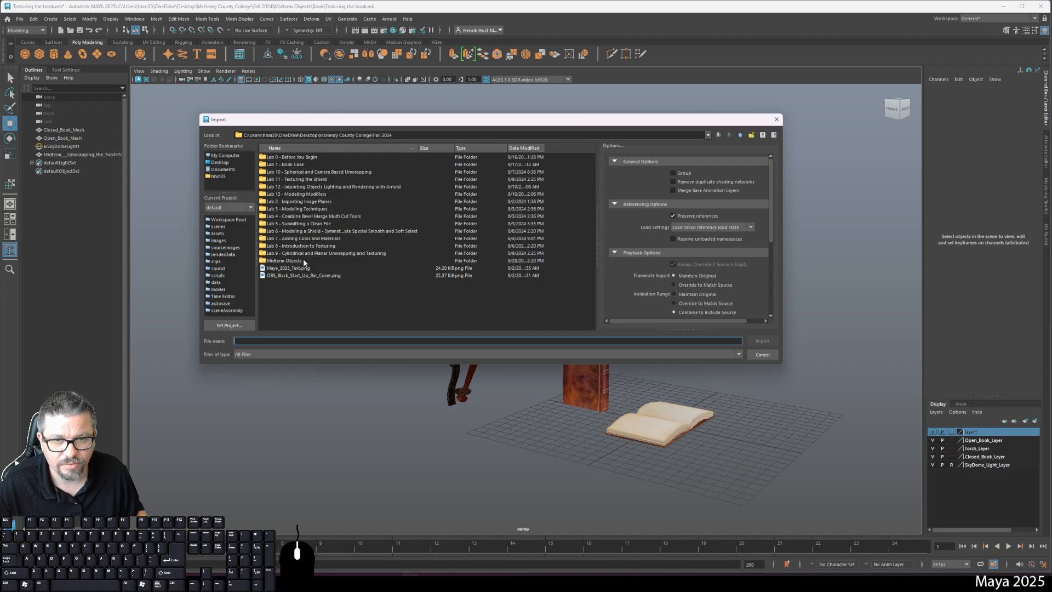
double_click(305, 166)
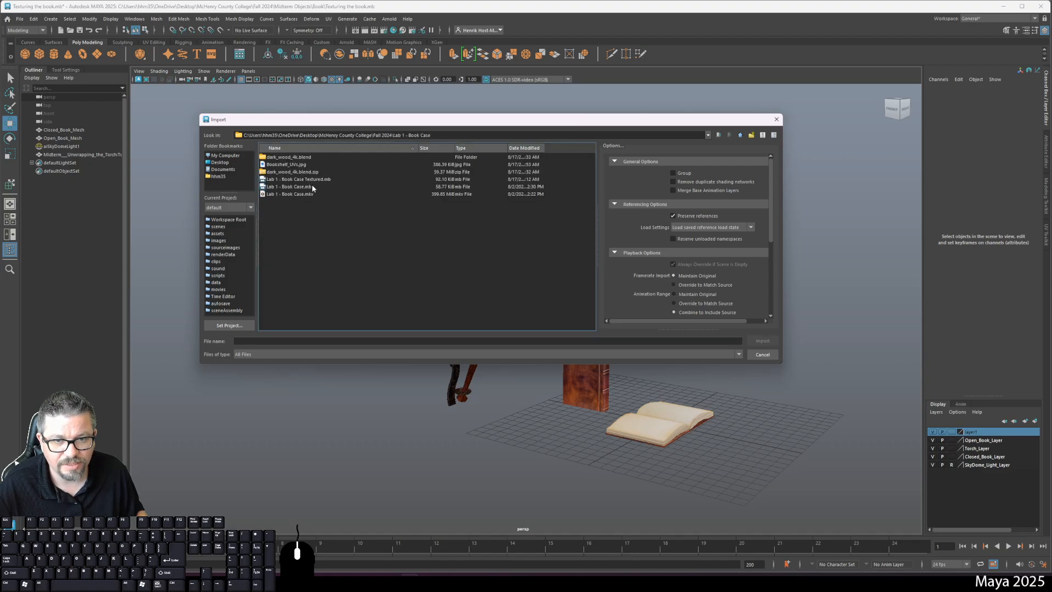
left_click(324, 179)
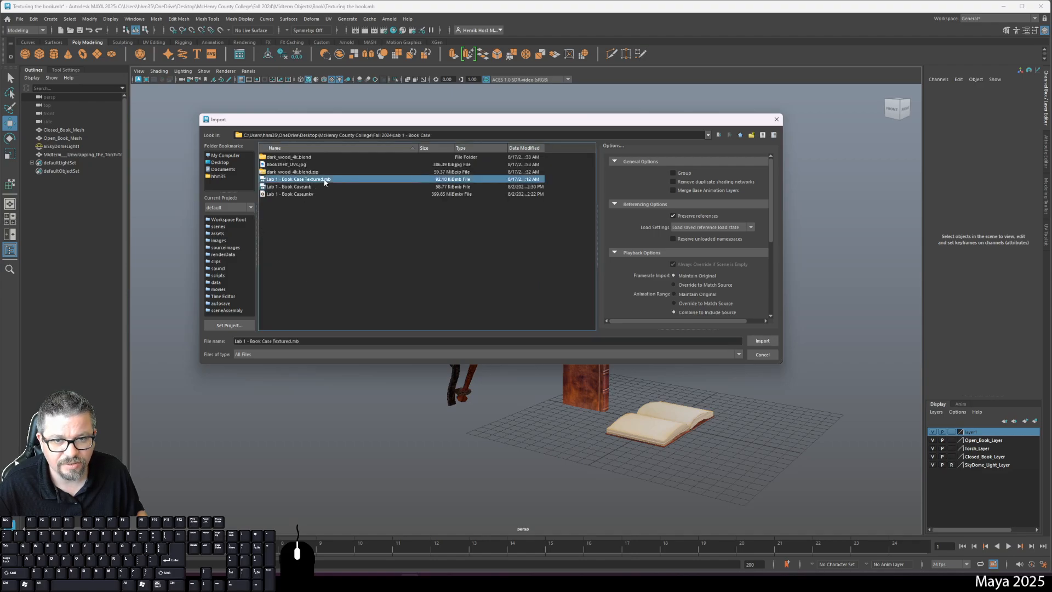
left_click(763, 341)
left_click_drag(652, 344, 518, 458, "alt")
key("r")
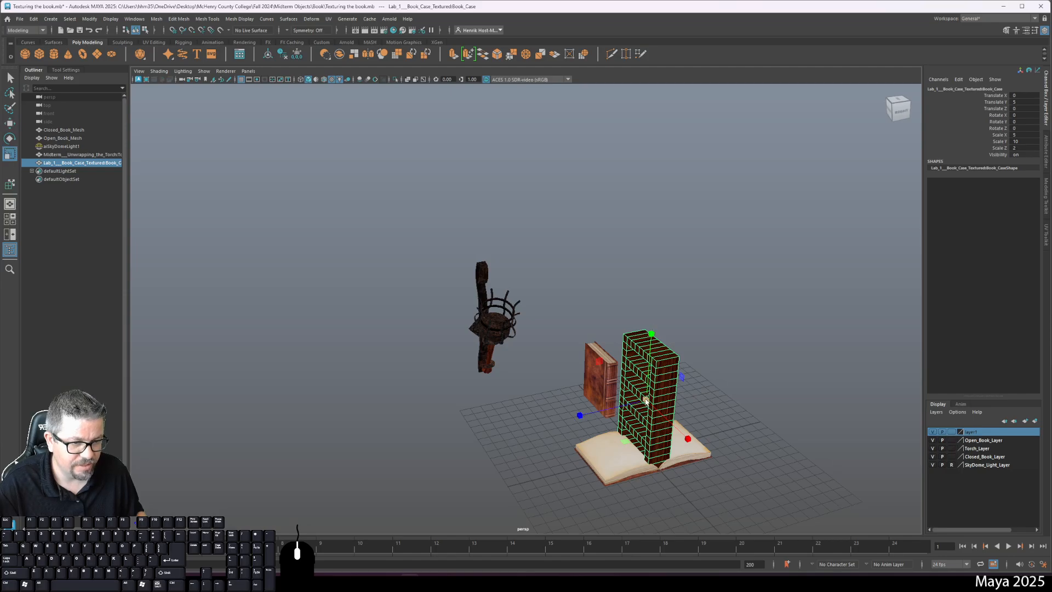
left_click_drag(636, 412, 706, 467)
key("ctrl+z")
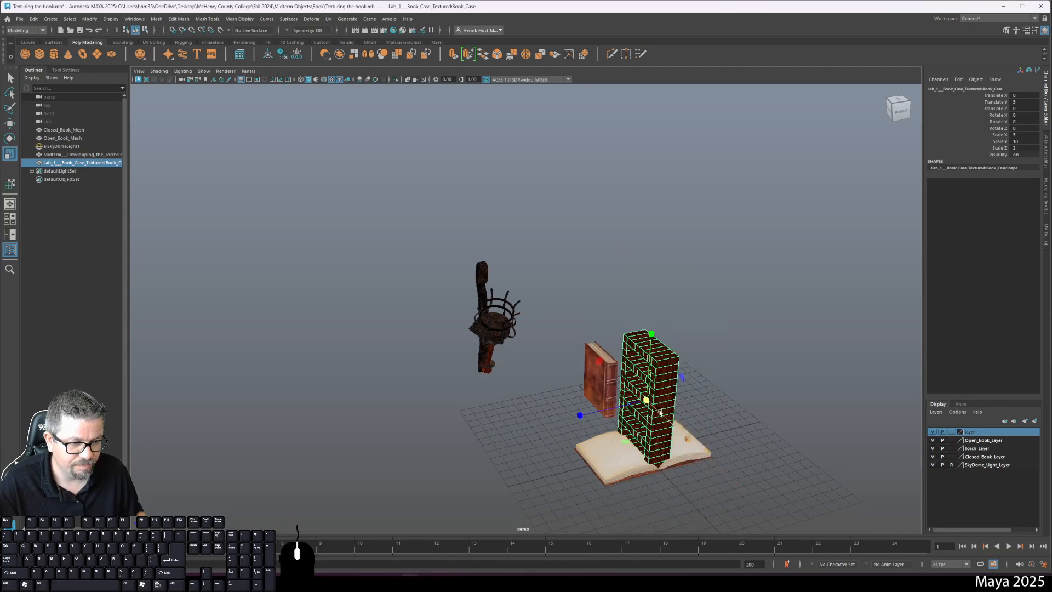
Snap the bookcase's pivot to a vertex at its base, and snap the bookcase by that pivot onto the grid
key("w")
key("d")
key("v")
left_click_drag(652, 344, 622, 515)
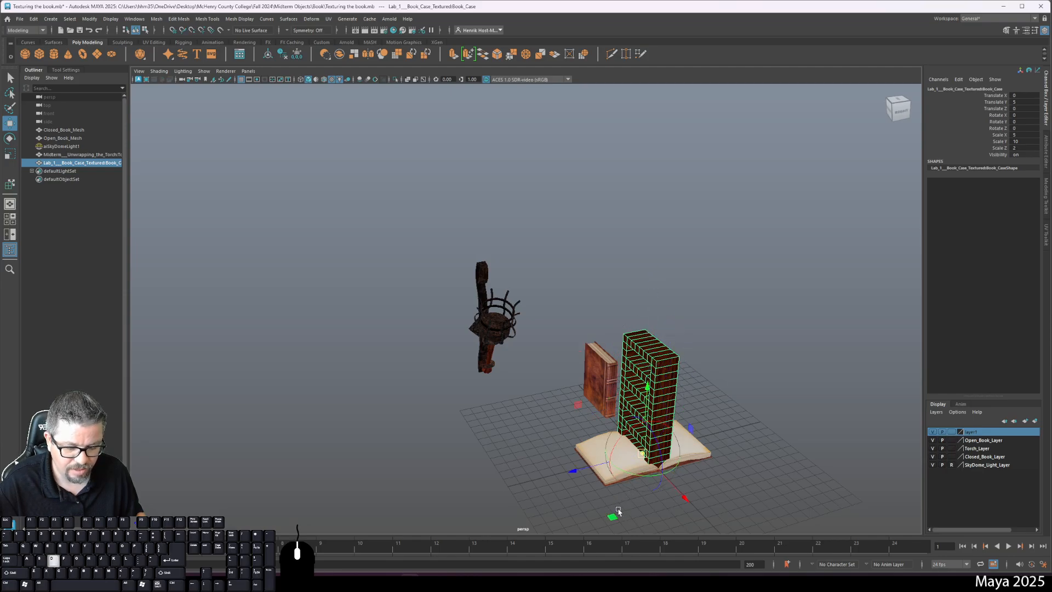
key("x")
left_click_drag(645, 389, 685, 446)
Scale the bookcase up around its base pivot and move it beside the open book, clear of both books
key("r")
key("w")
left_click_drag(592, 451, 707, 441)
left_click(644, 390)
left_click_drag(642, 401, 570, 437, "alt")
left_click(535, 395)
left_click(602, 401)
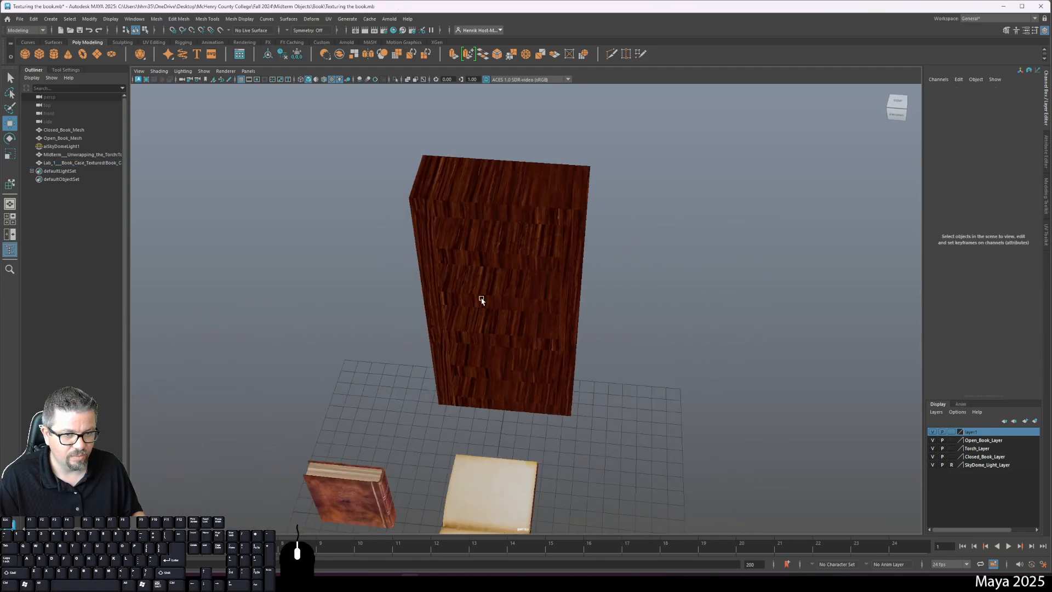
left_click_drag(481, 300, 535, 415, "alt")
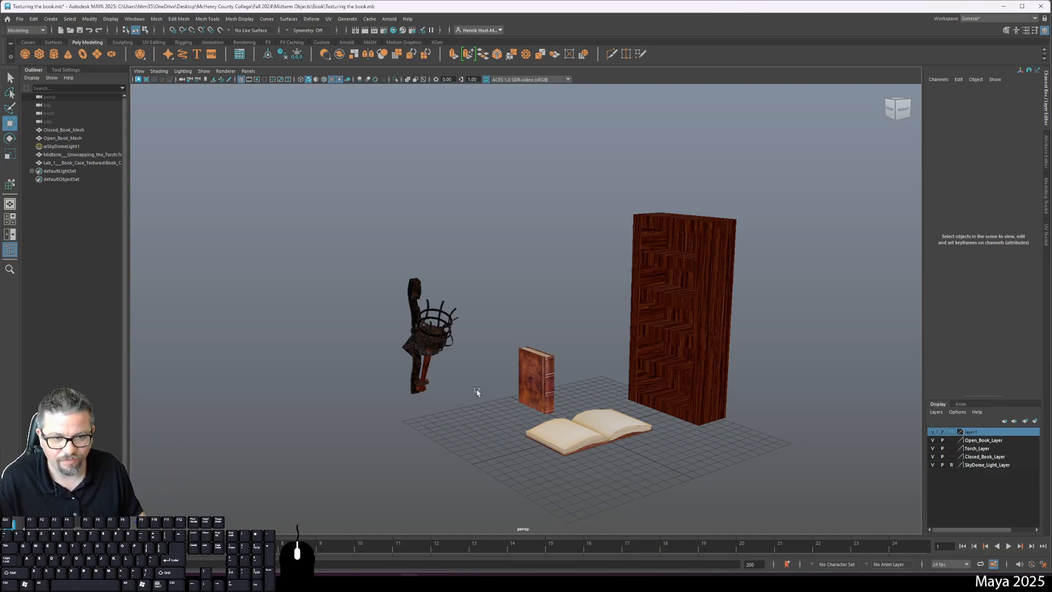
Import Lab 6 - Modeling the Shield.mb from the Lab 6 - Modeling a Shield folder into the scene
left_click(20, 19)
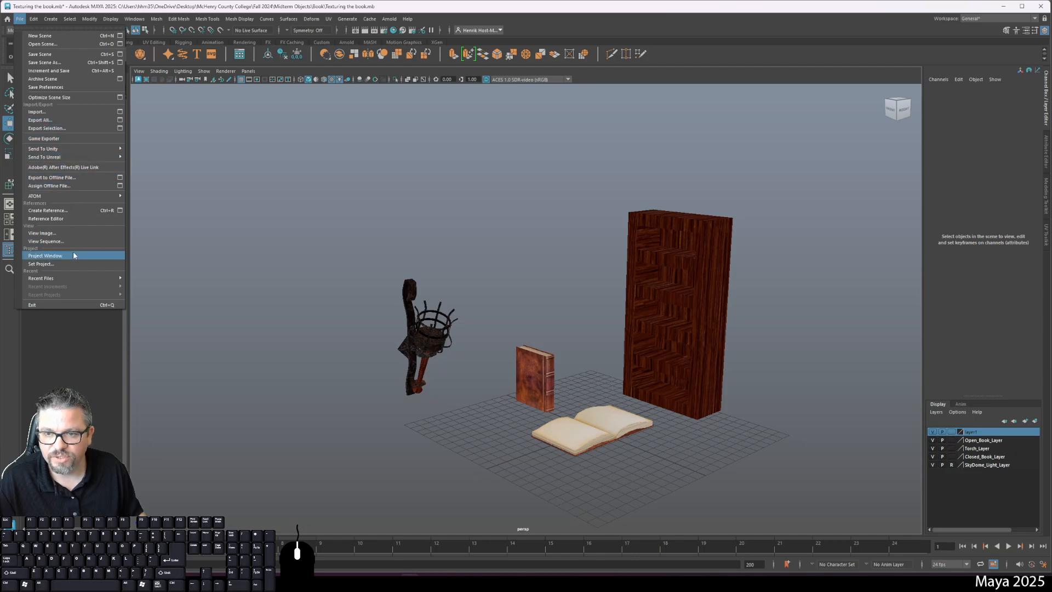
left_click(52, 112)
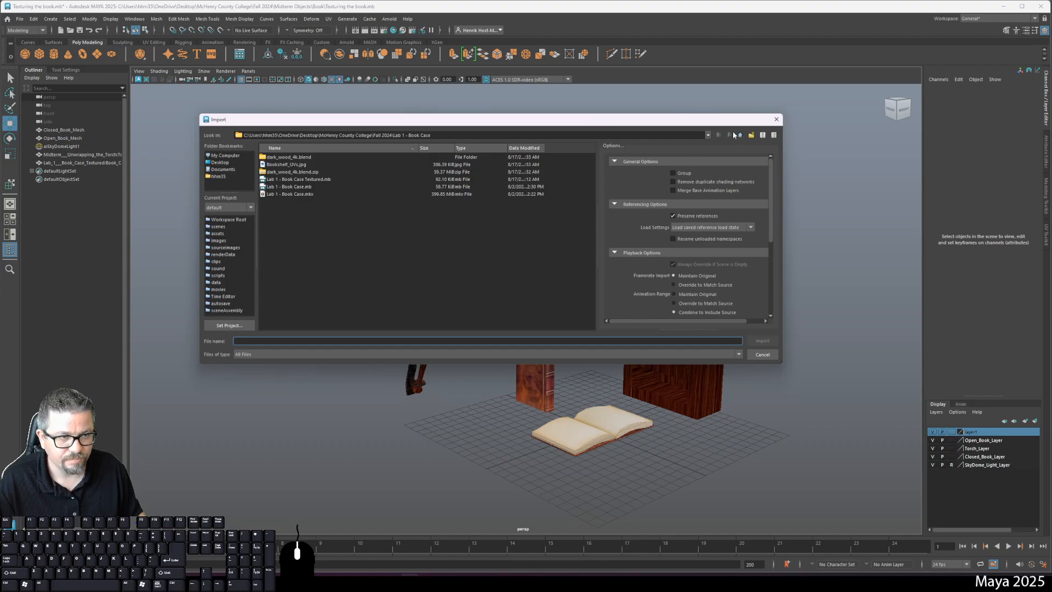
left_click(738, 135)
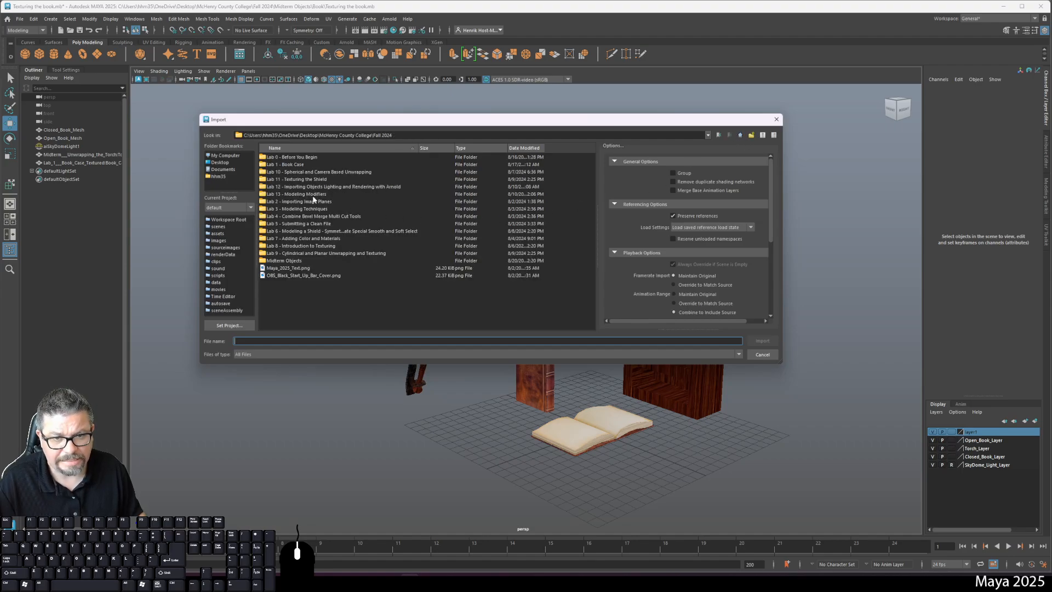
double_click(324, 232)
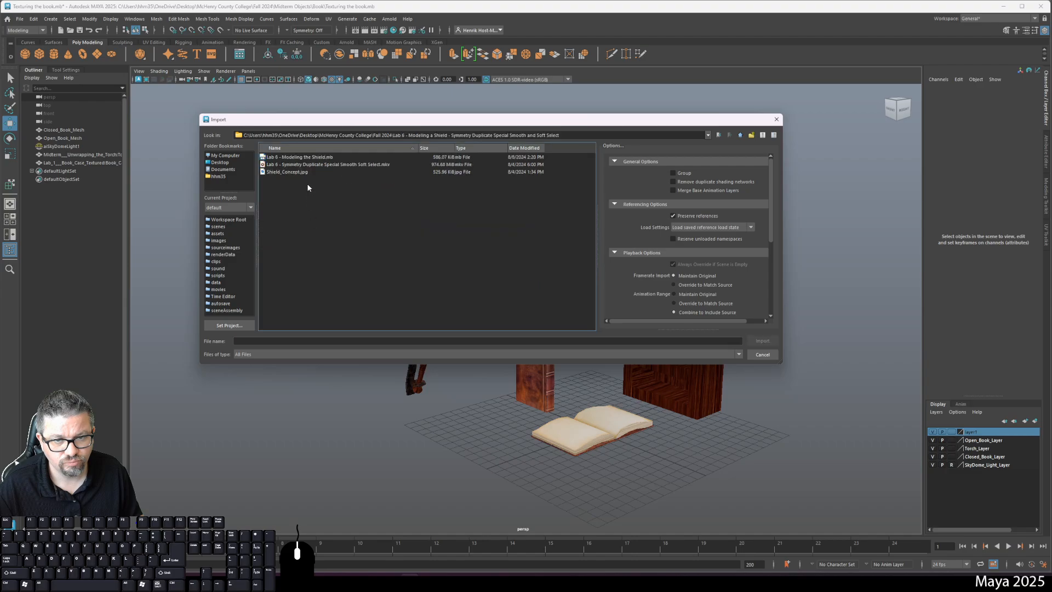
left_click(319, 158)
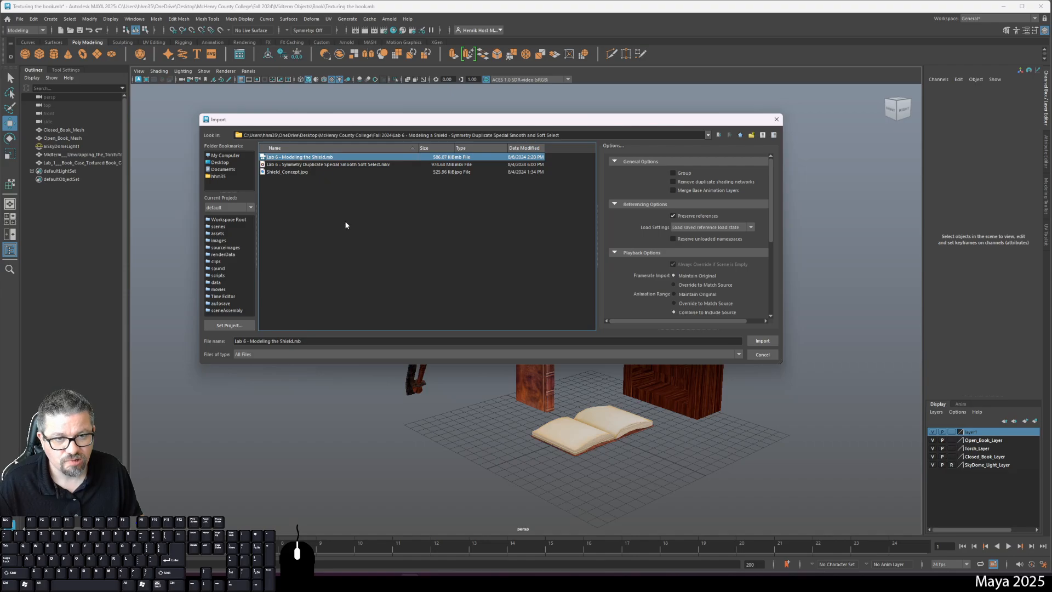
left_click(765, 341)
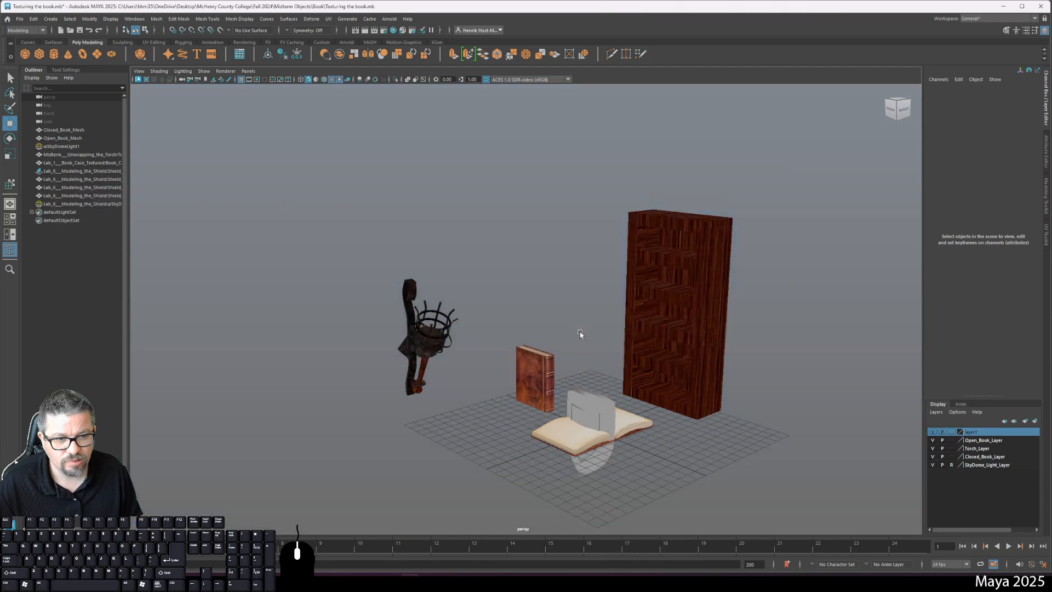
Move the imported shield mesh off the open book and place it beside the bookcase, then clear the selection
left_click_drag(569, 331, 609, 332, "alt")
left_click(610, 392)
left_click_drag(722, 412, 700, 416, "alt")
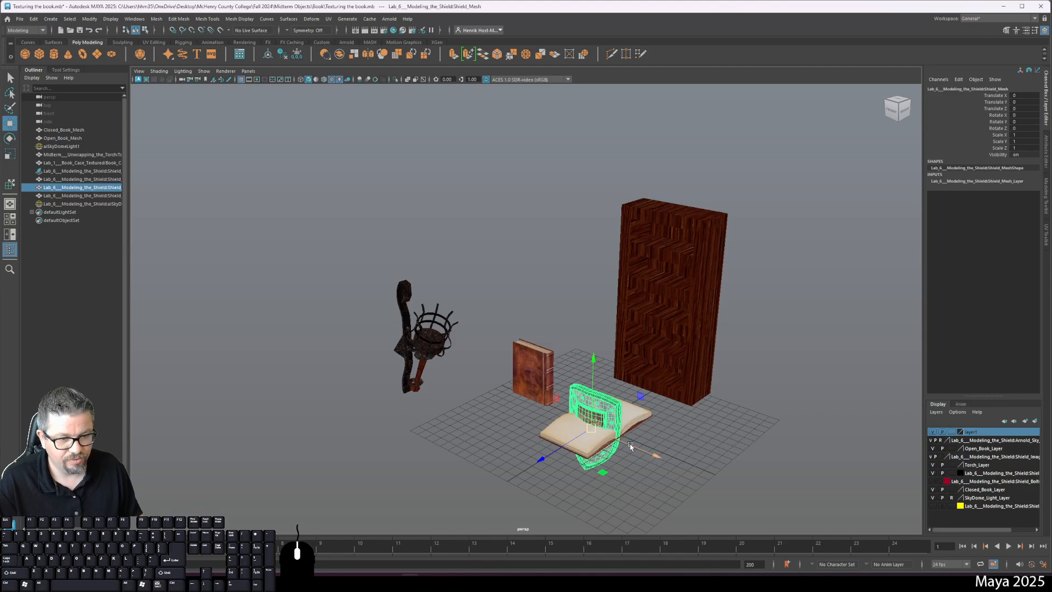
left_click_drag(654, 455, 724, 486)
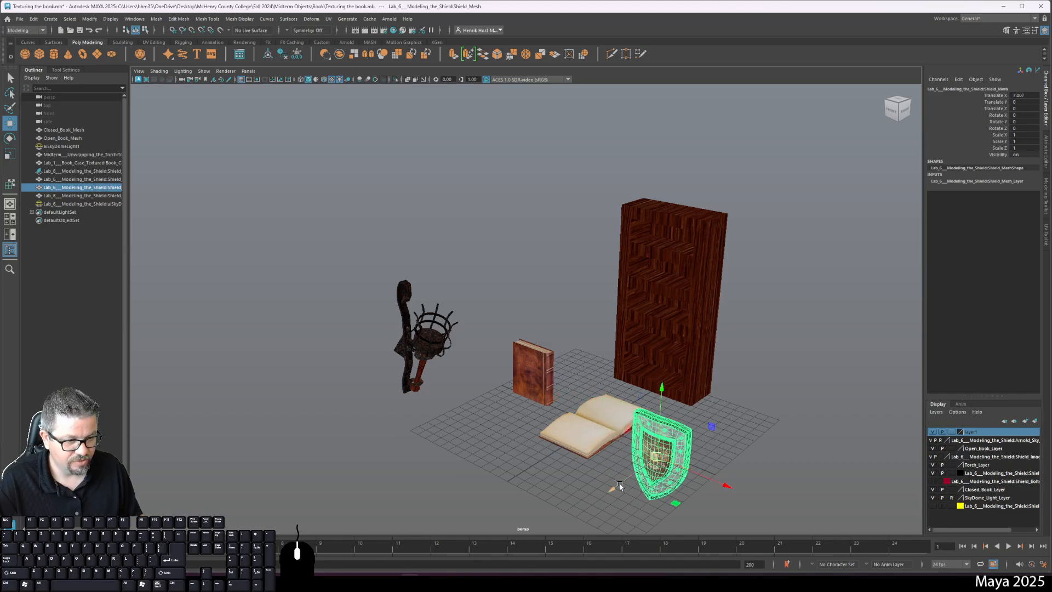
left_click_drag(619, 484, 697, 425)
left_click(566, 335)
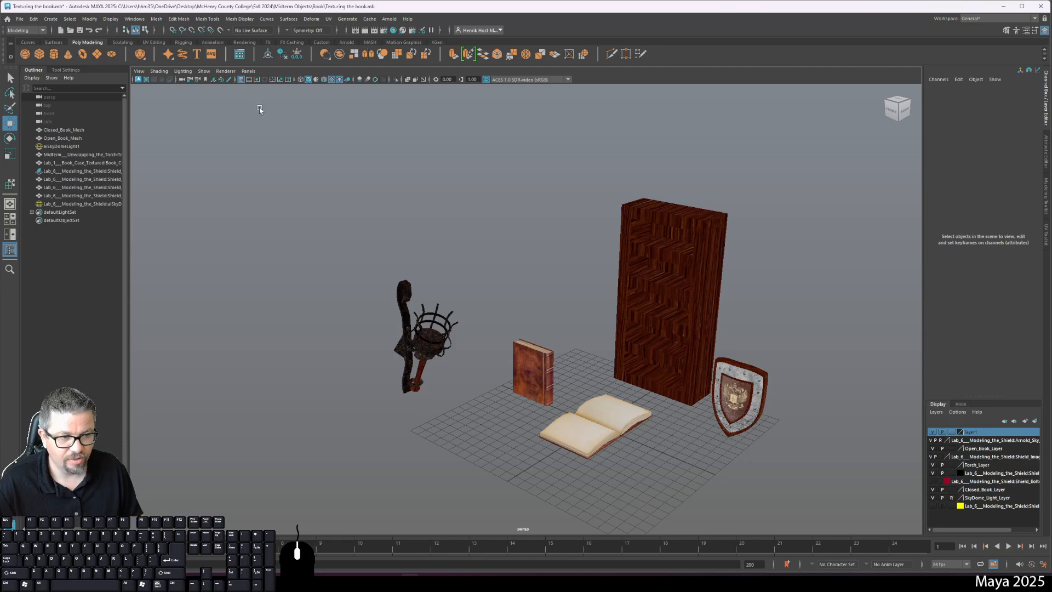
Take the shield file's Arnold sky dome light layer out of reference mode and delete its sky dome light
left_click(977, 441)
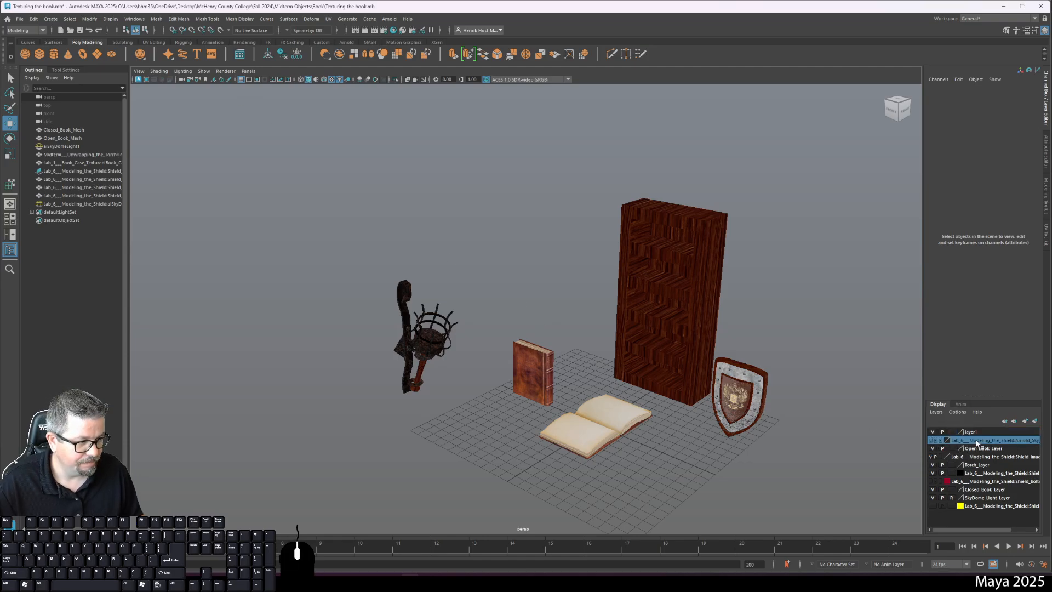
left_click(931, 440)
left_click(931, 440)
left_click(931, 441)
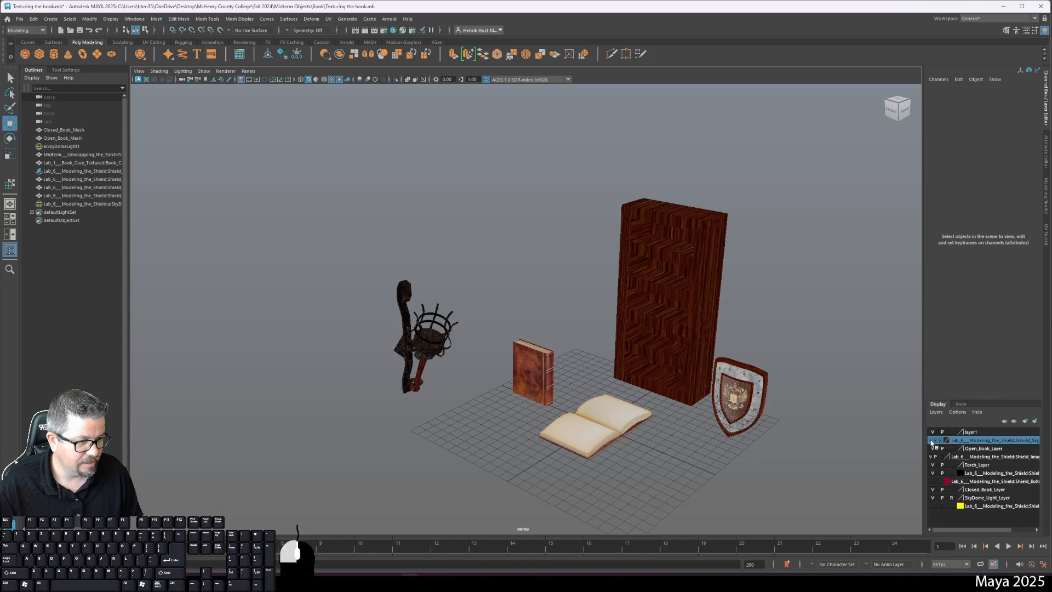
left_click(932, 441)
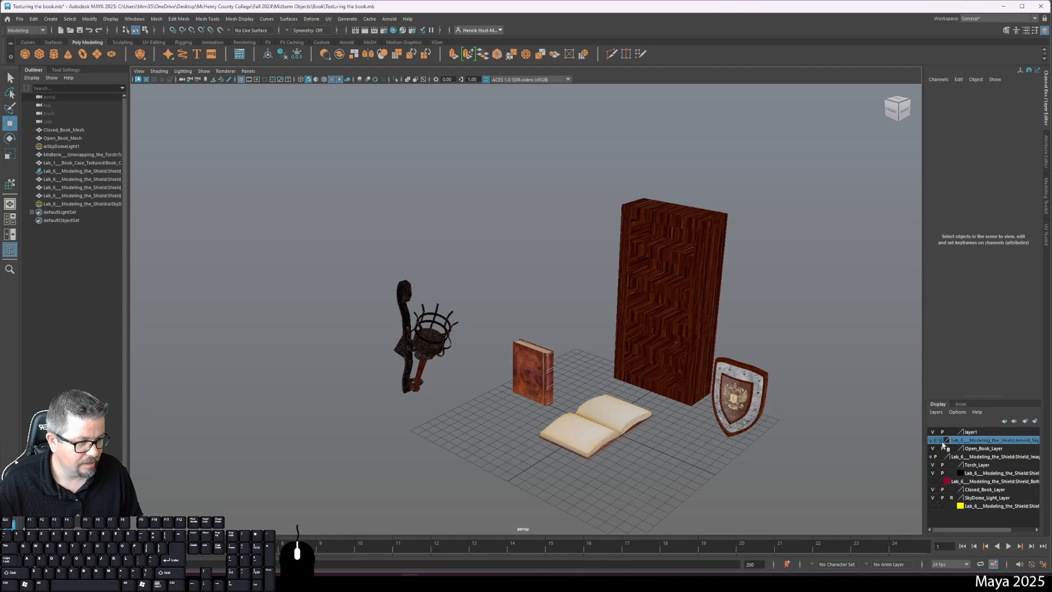
left_click(941, 440)
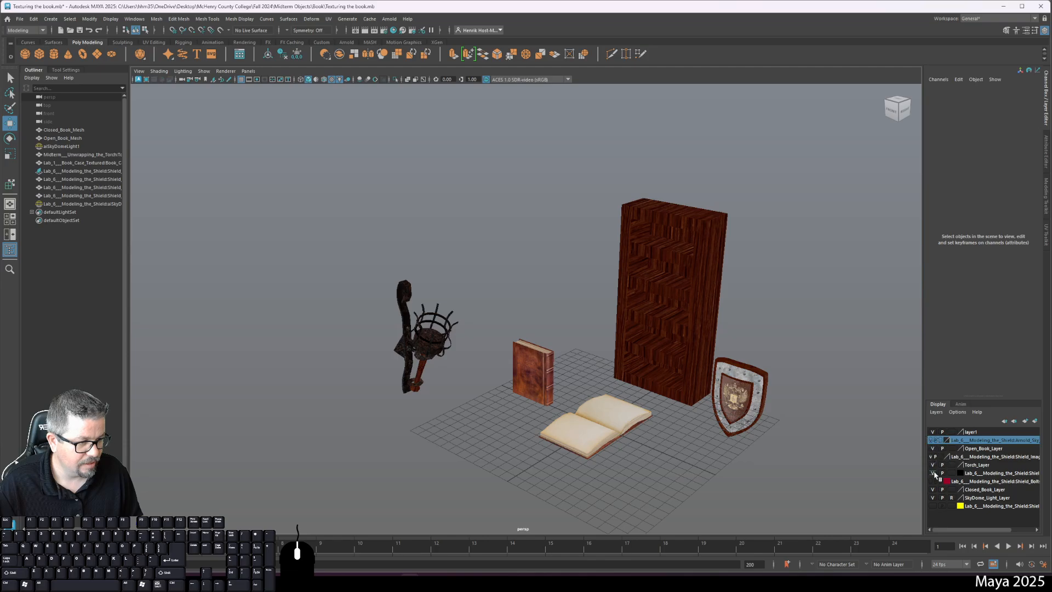
left_click(864, 400)
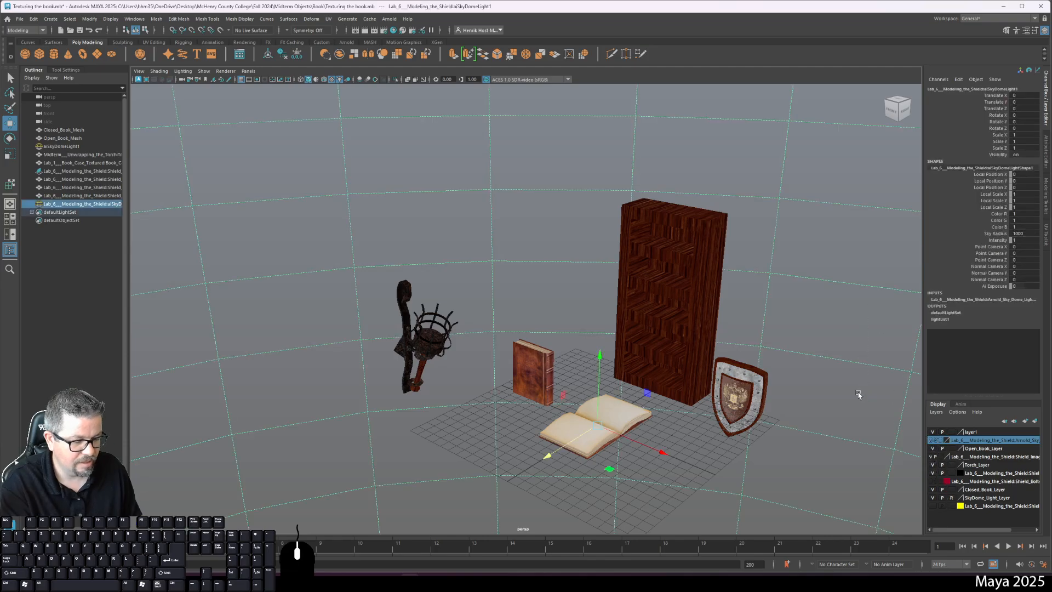
key("Delete")
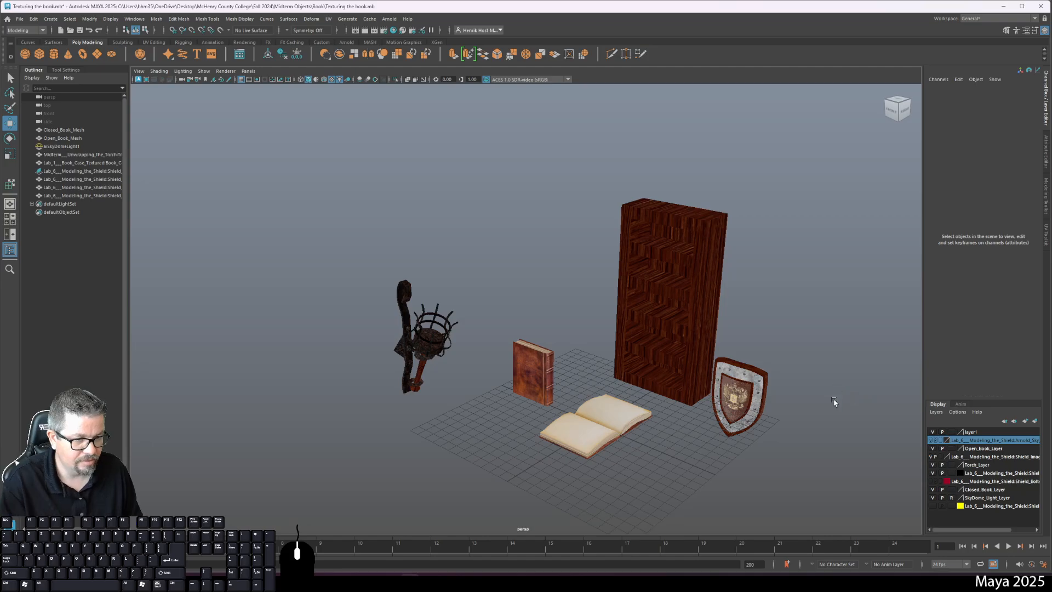
Delete the shield file's empty Arnold sky dome light display layer
right_click(983, 444)
mouse_move(953, 489)
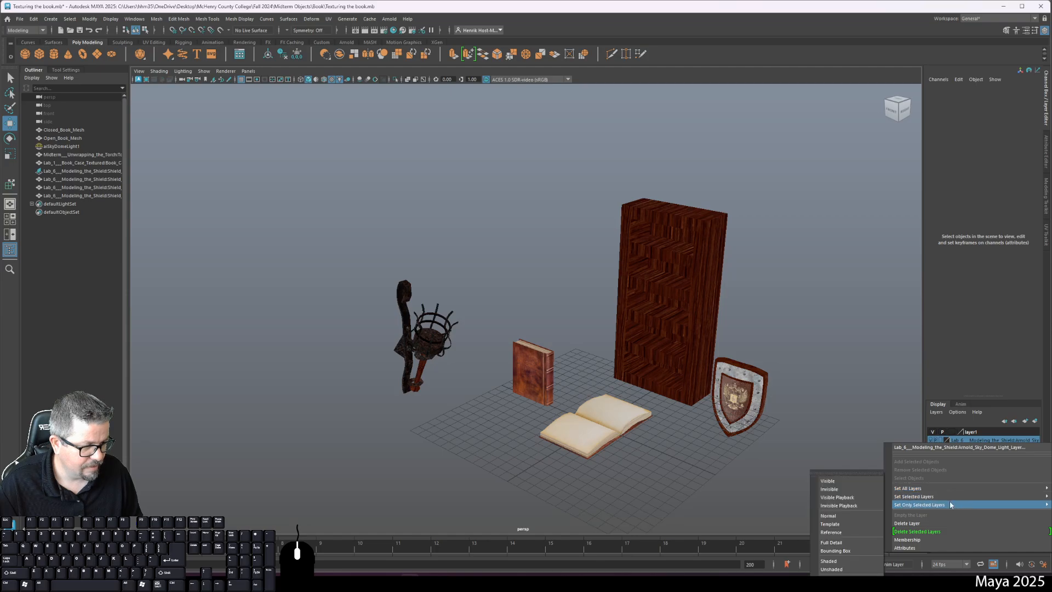
left_click(949, 524)
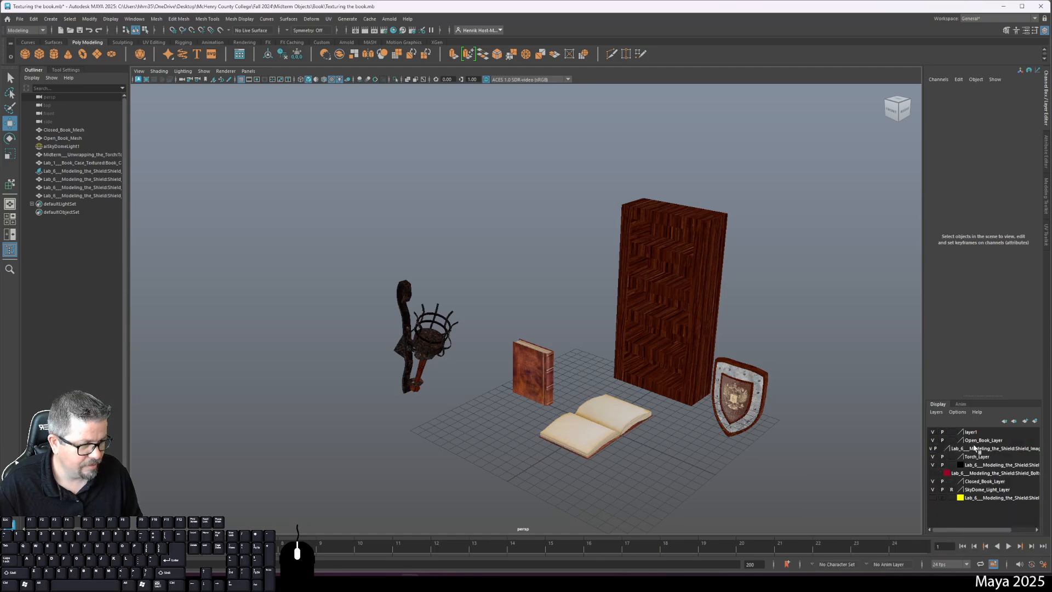
Select the contents of the Shield_Image_Plane_Reference layer and delete the shield's image plane from the scene
left_click(984, 449)
double_click(985, 449)
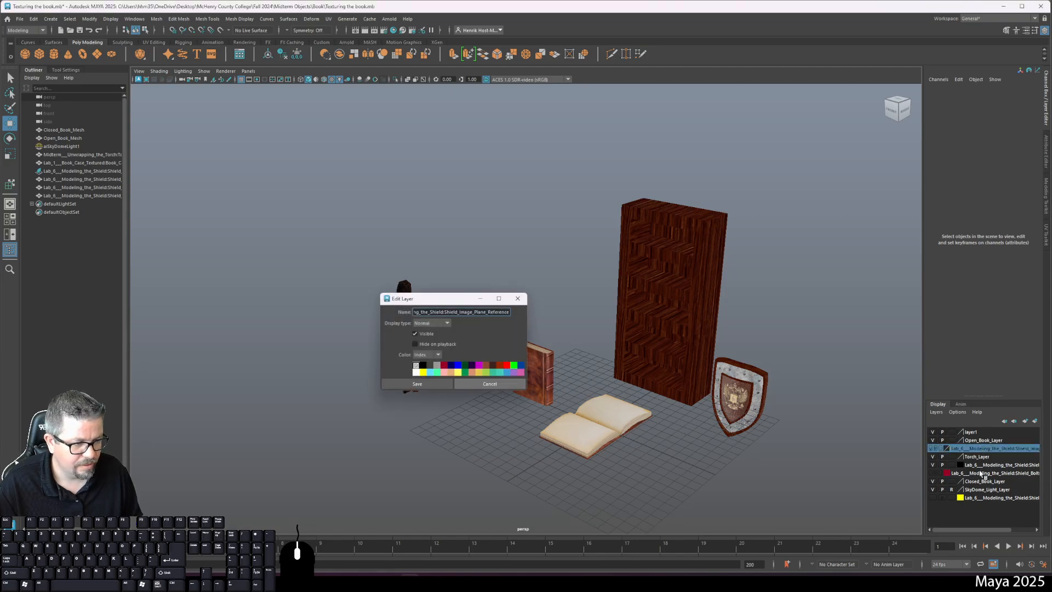
left_click(504, 384)
right_click(990, 449)
left_click(954, 485)
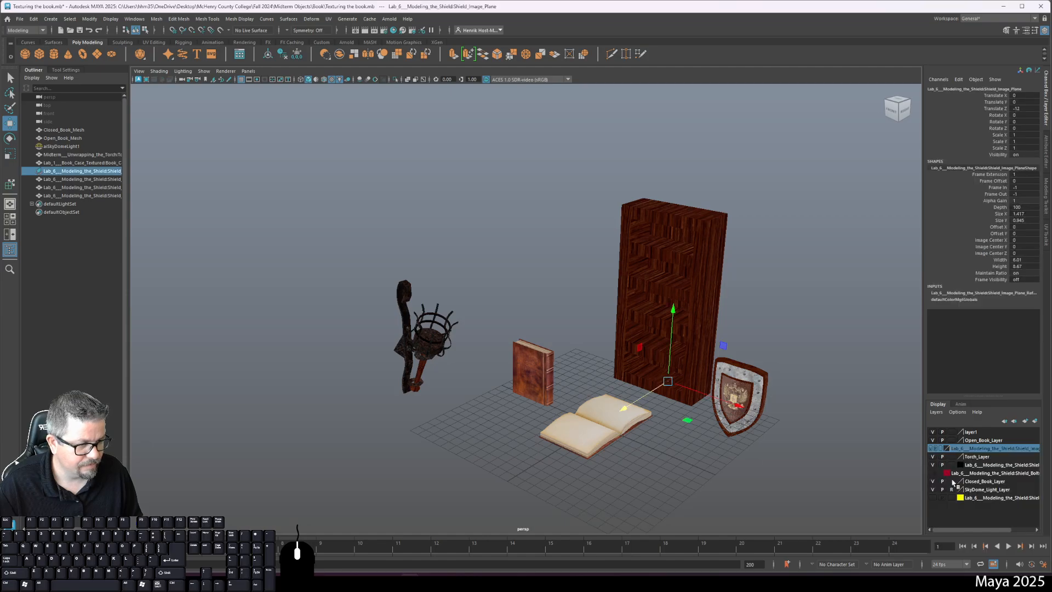
left_click_drag(784, 439, 749, 449, "alt")
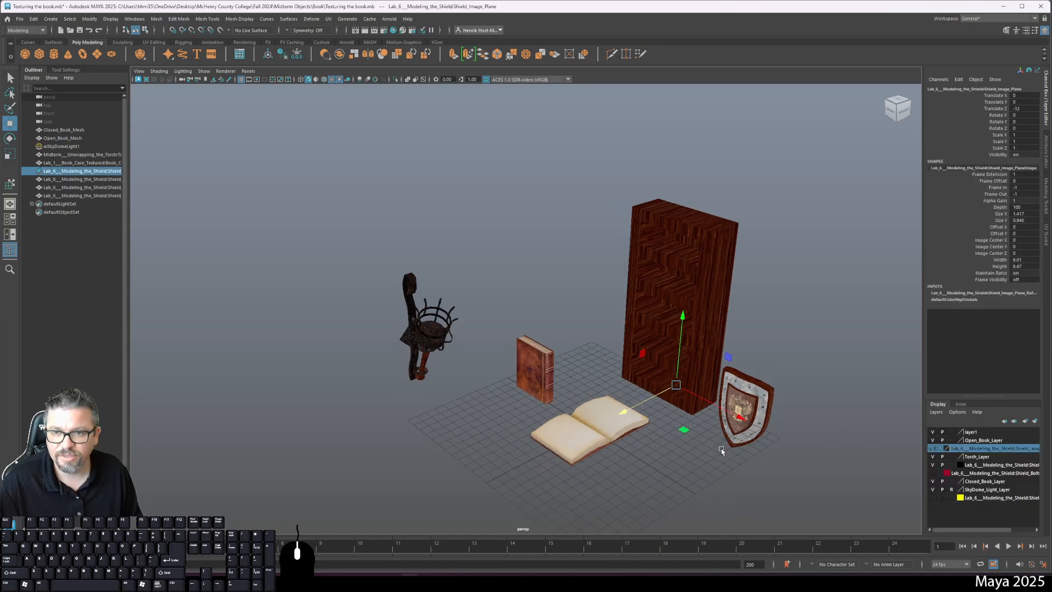
key("Delete")
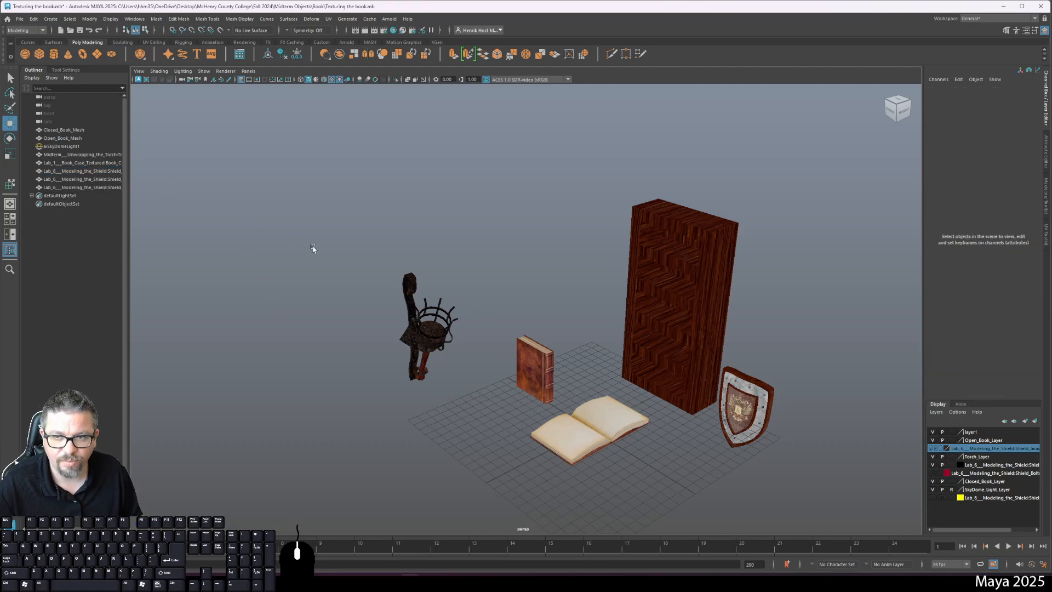
double_click(957, 449)
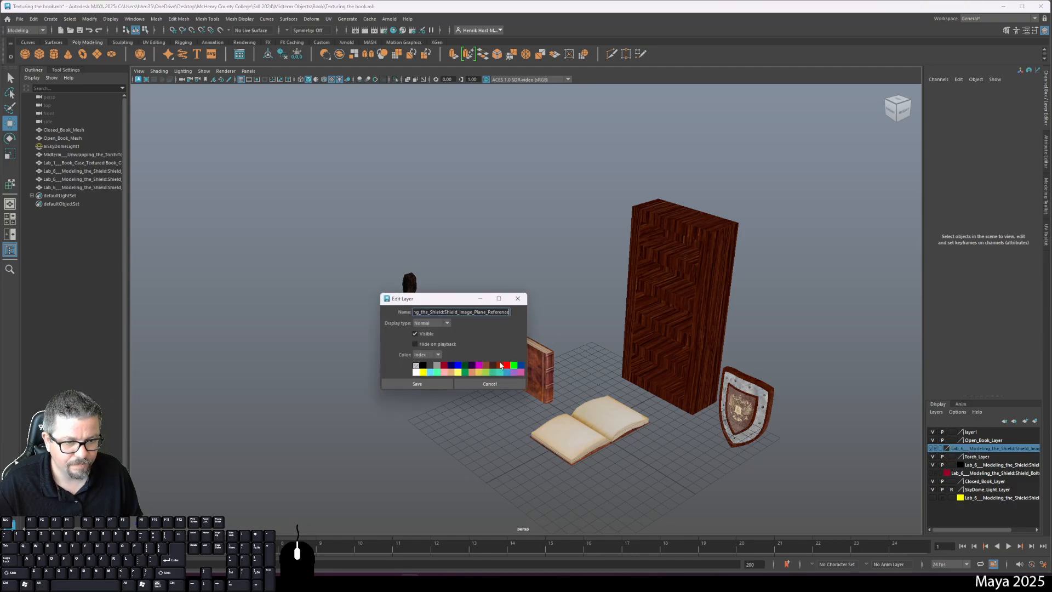
left_click(490, 383)
right_click(971, 455)
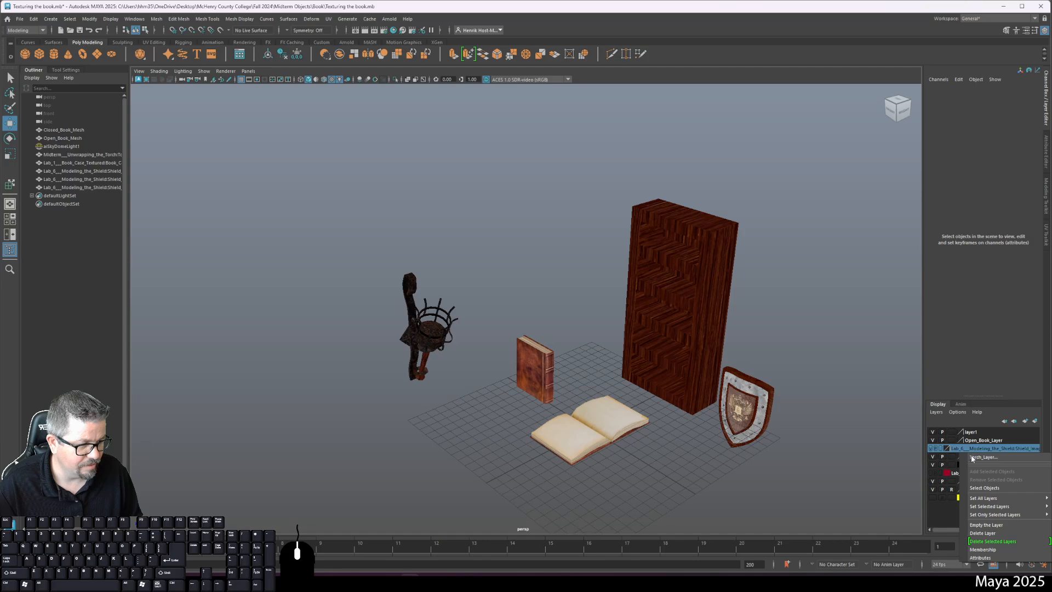
left_click(981, 489)
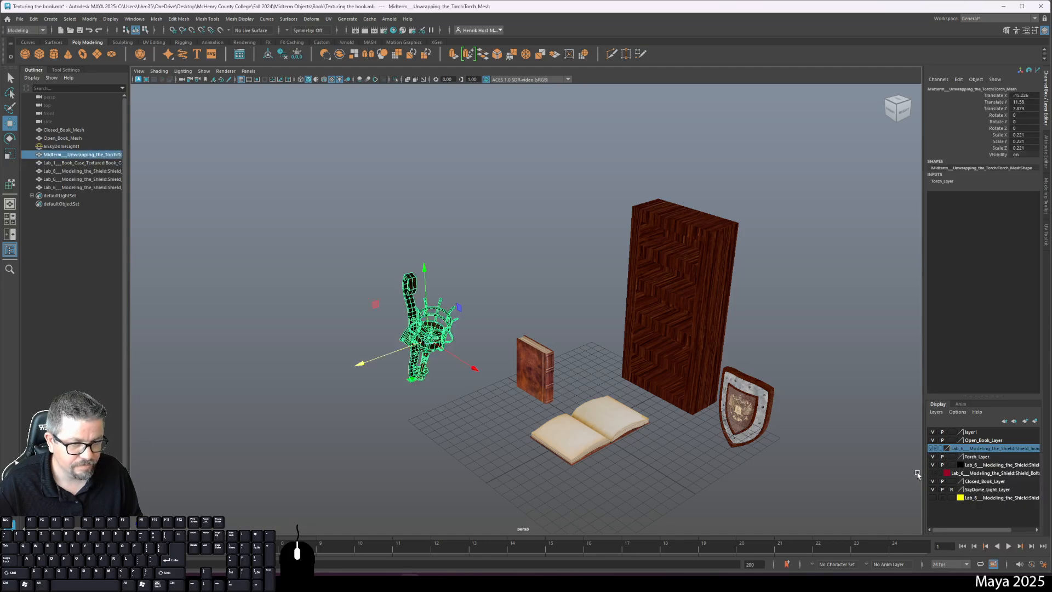
double_click(995, 449)
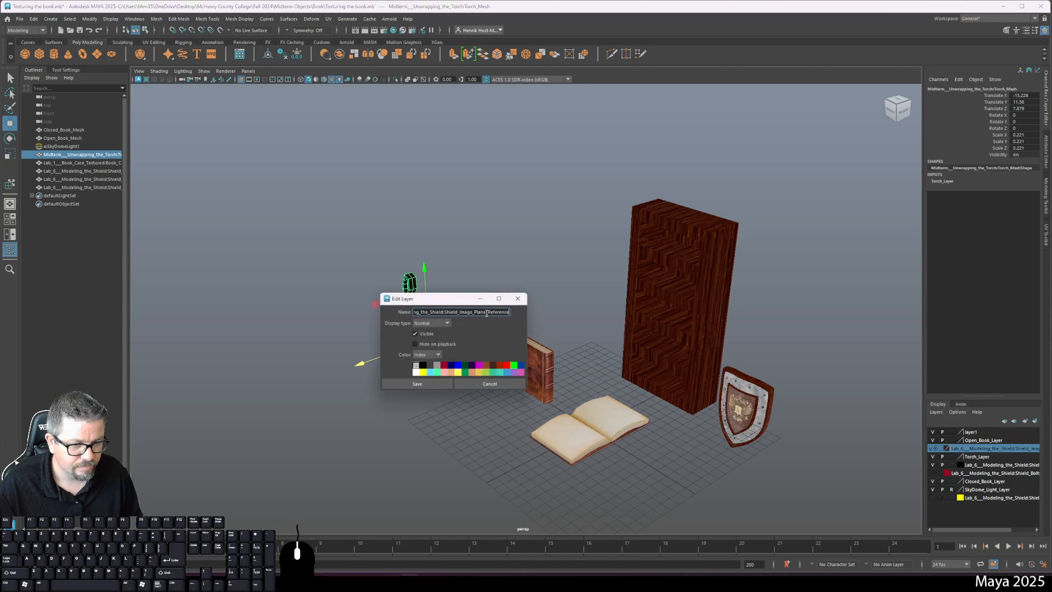
left_click(490, 384)
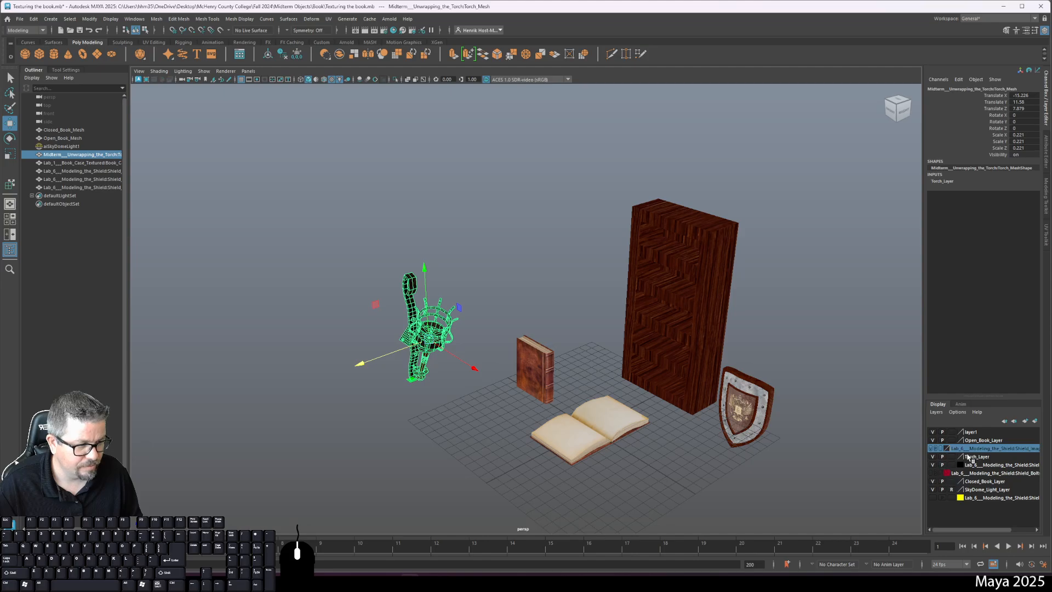
left_click(933, 457)
left_click(933, 456)
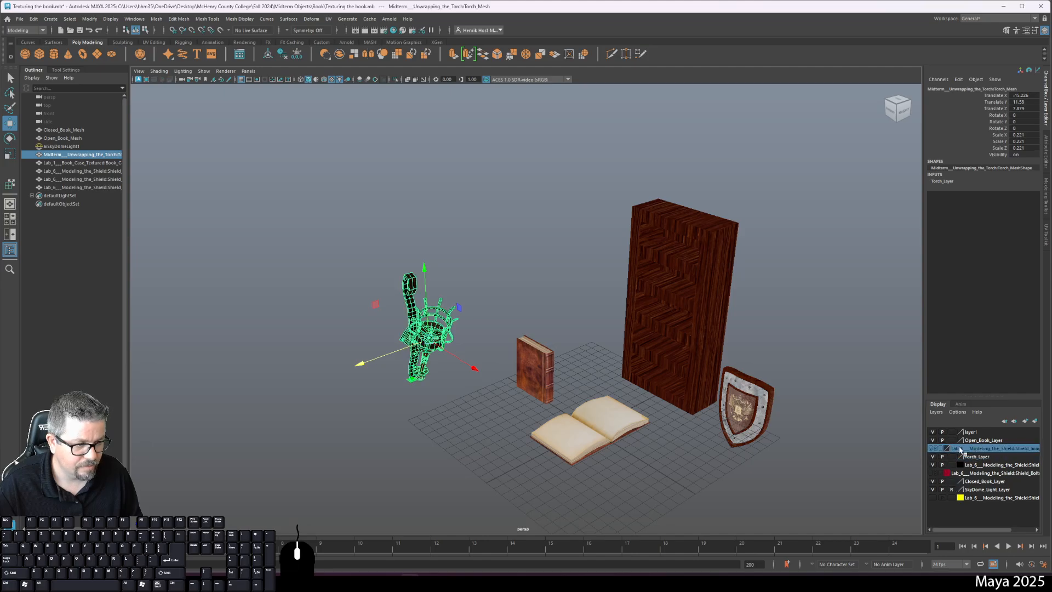
left_click(912, 436)
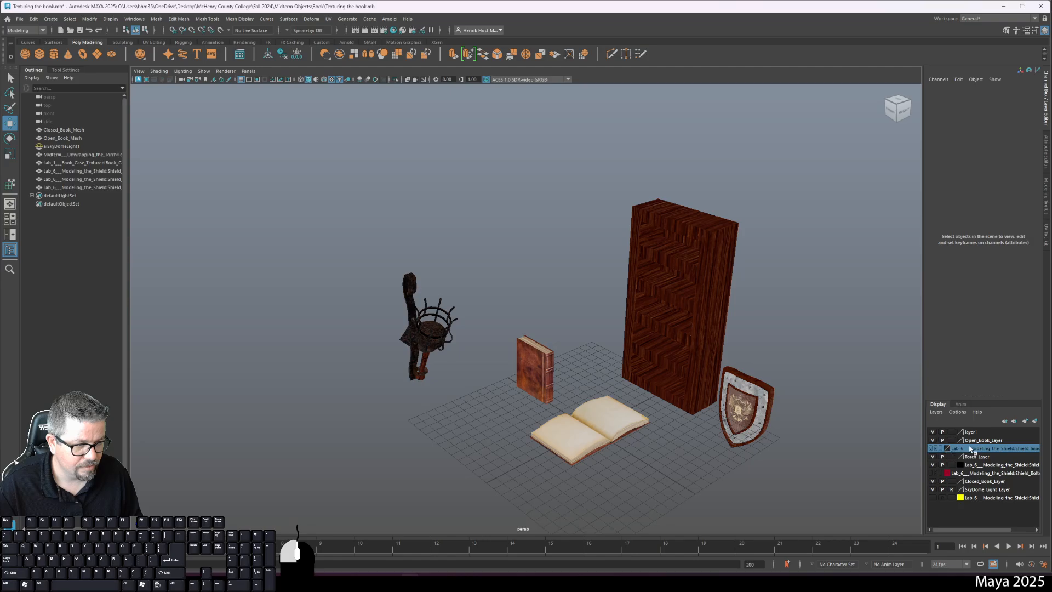
Delete the emptied Shield_Image_Plane_Reference display layer
right_click(973, 449)
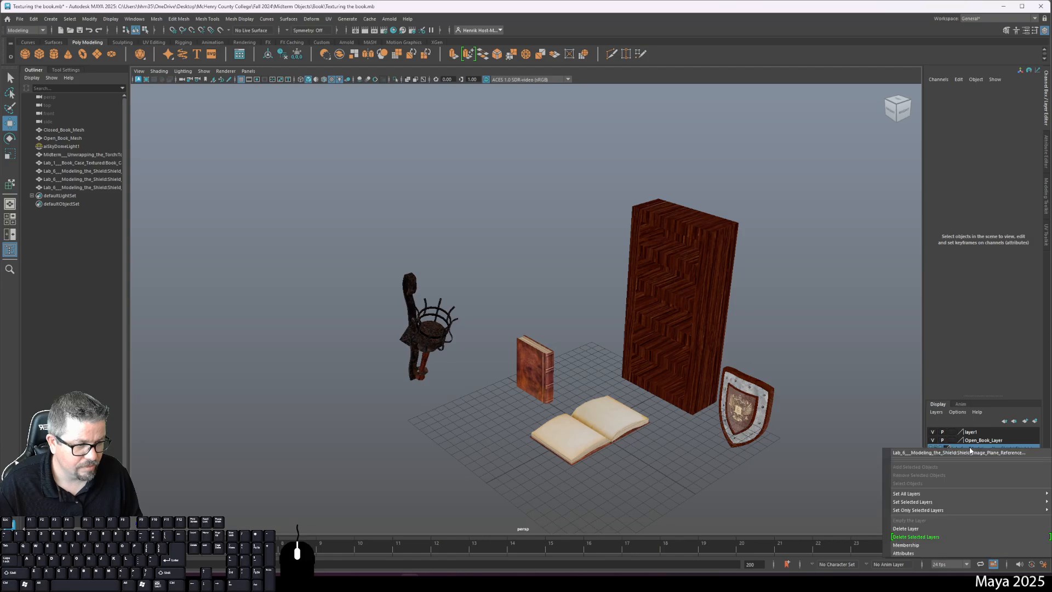
left_click(926, 528)
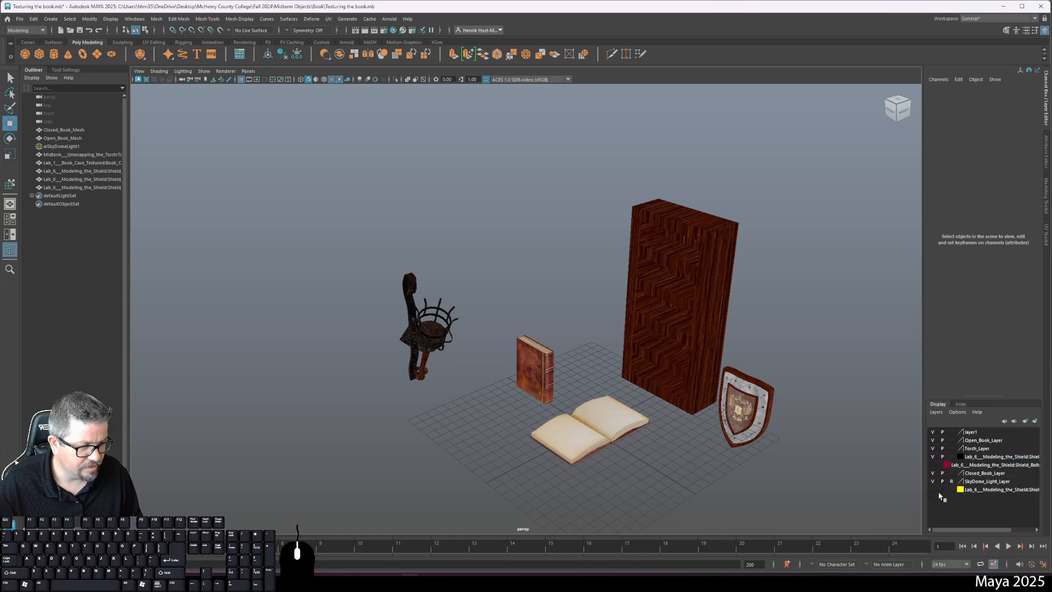
Check which object the imported shield mesh display layer controls and rename that layer as Shield_Mesh_Layer
left_click(969, 457)
left_click(933, 457)
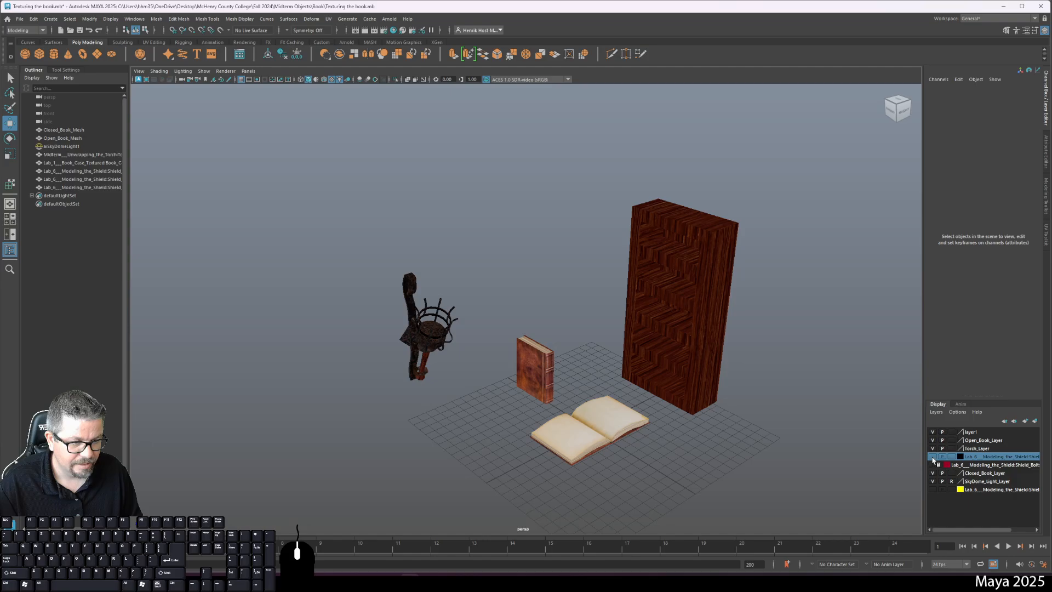
left_click(933, 457)
double_click(969, 457)
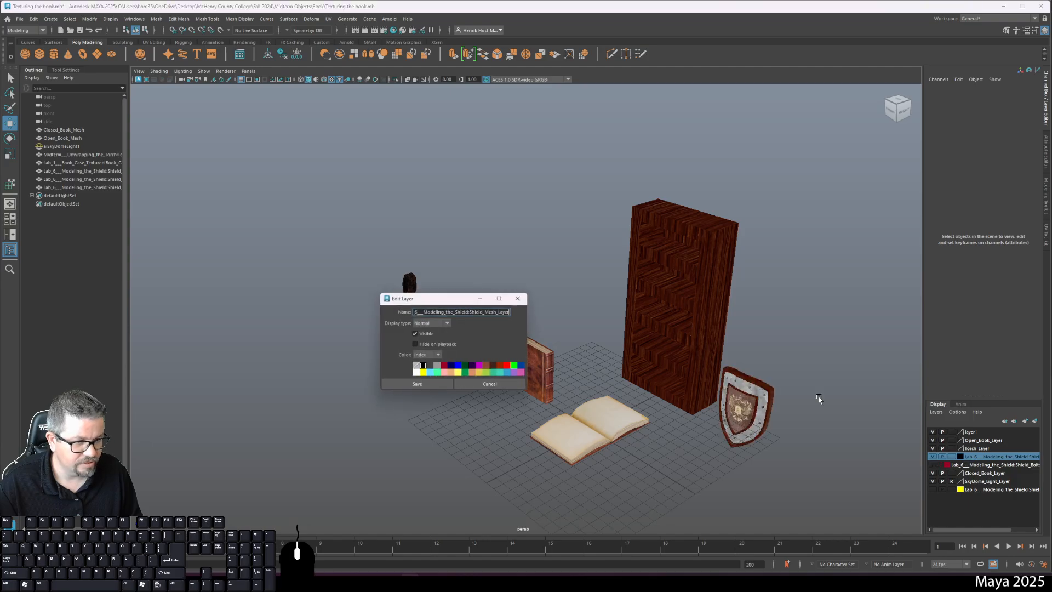
triple_click(491, 312)
type("S")
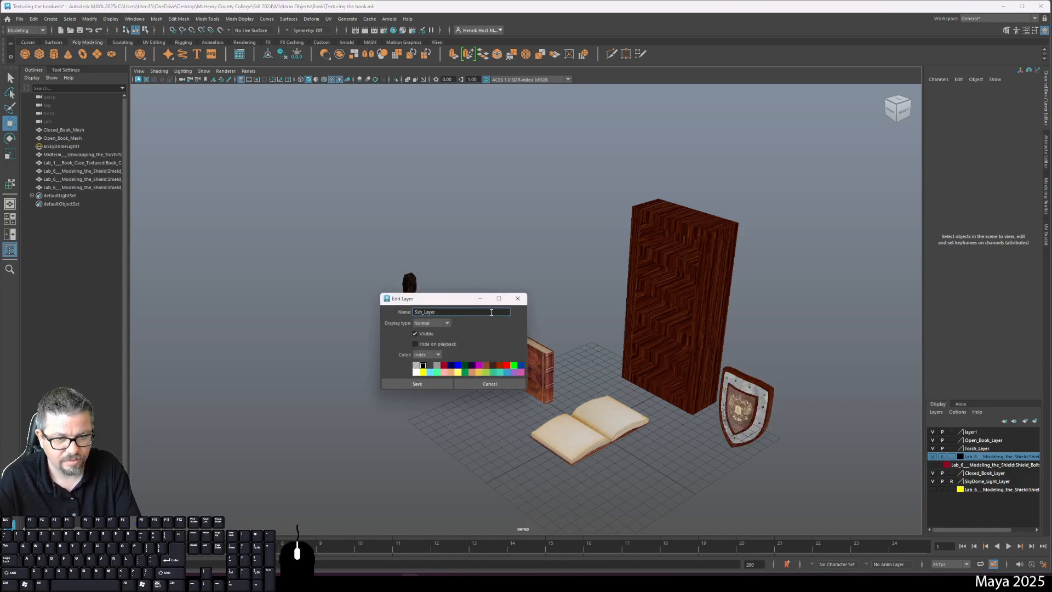
key("Delete")
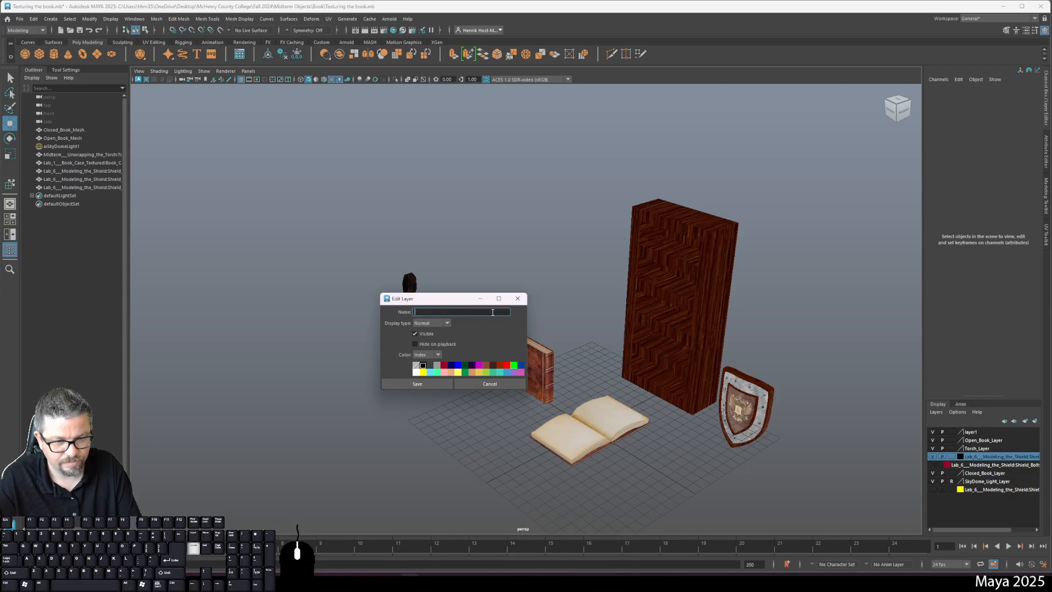
type("Shield")
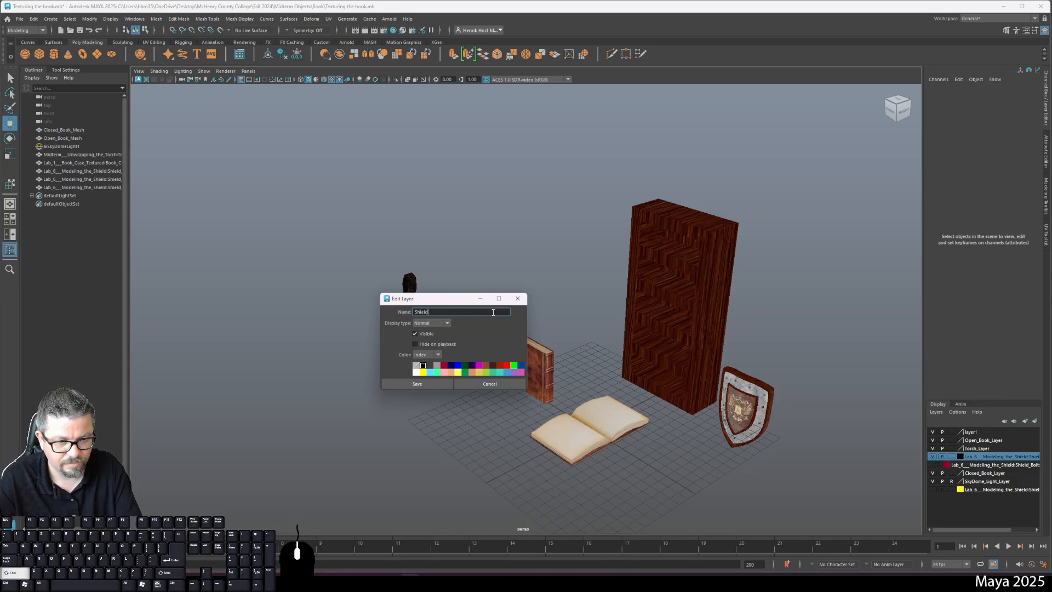
type("_Mes")
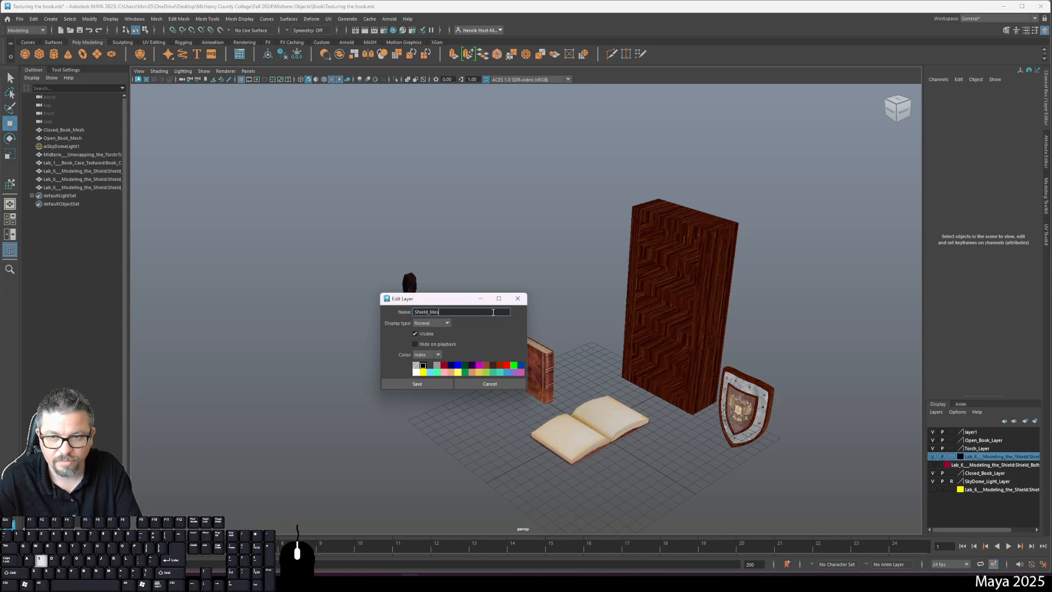
type("h_Layer")
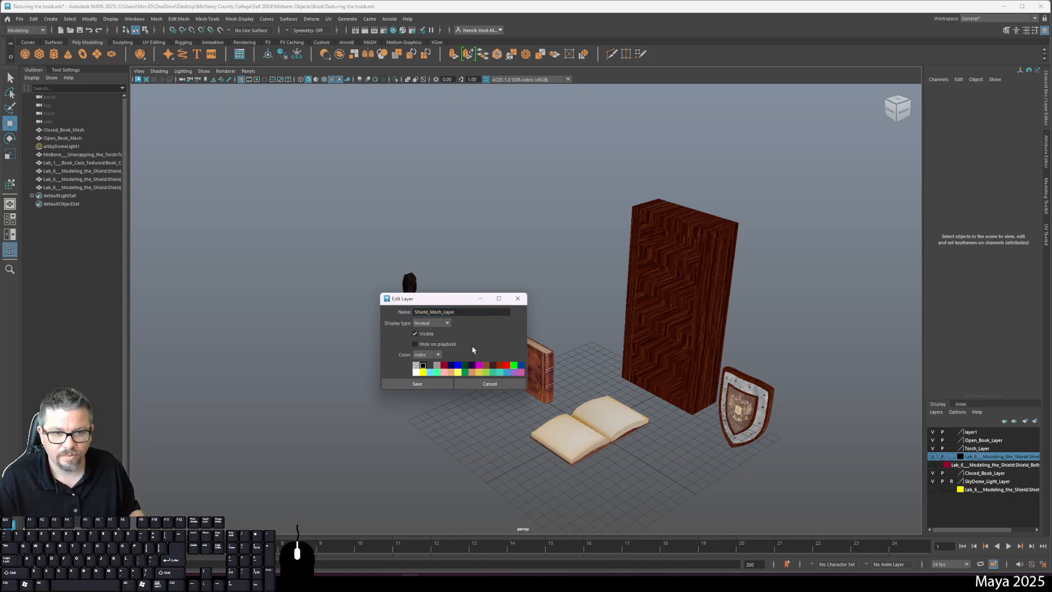
left_click(417, 383)
Strip the import prefix from the bookcase object's name and rename it as Book_Case_Mesh
left_click(99, 171)
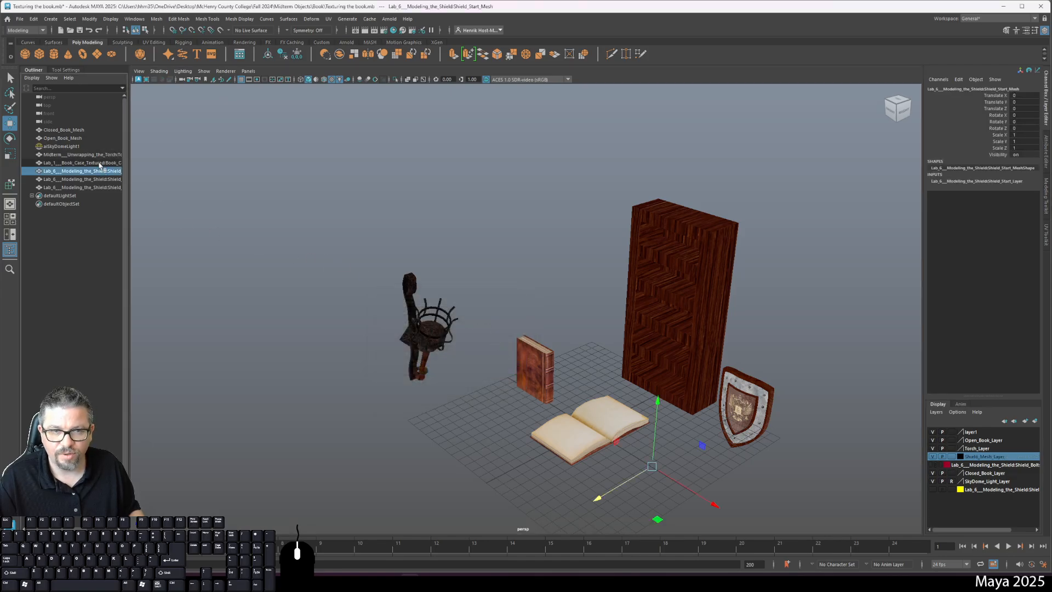
left_click(100, 163)
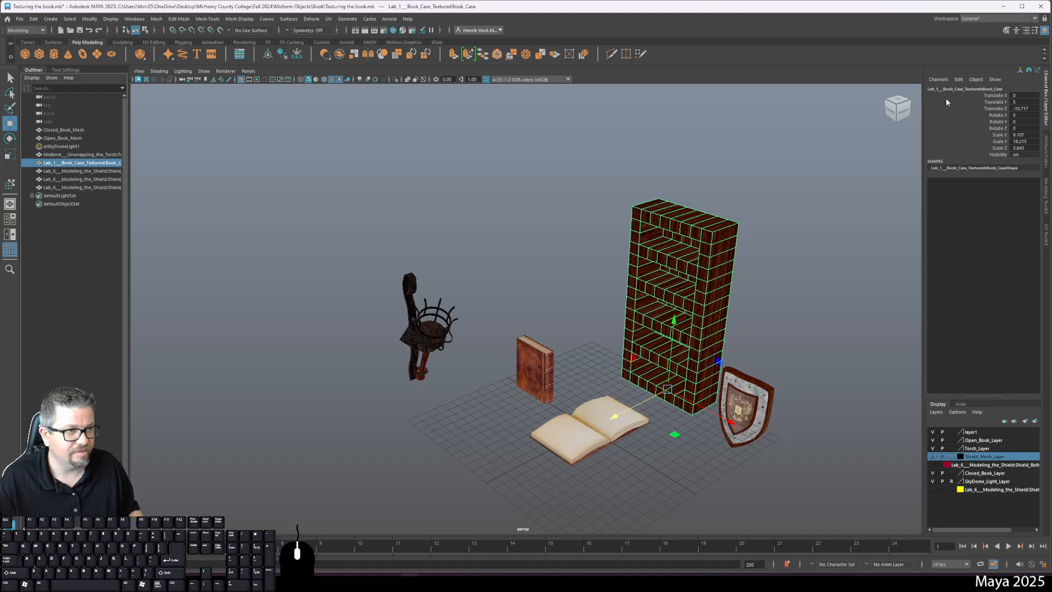
double_click(959, 88)
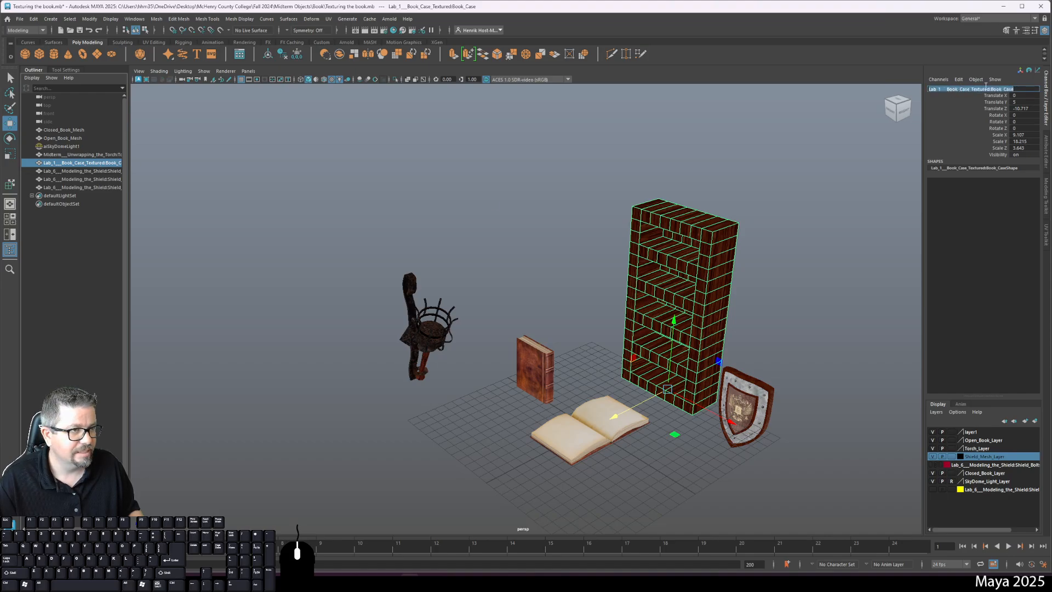
left_click_drag(930, 89, 980, 89)
key("Delete")
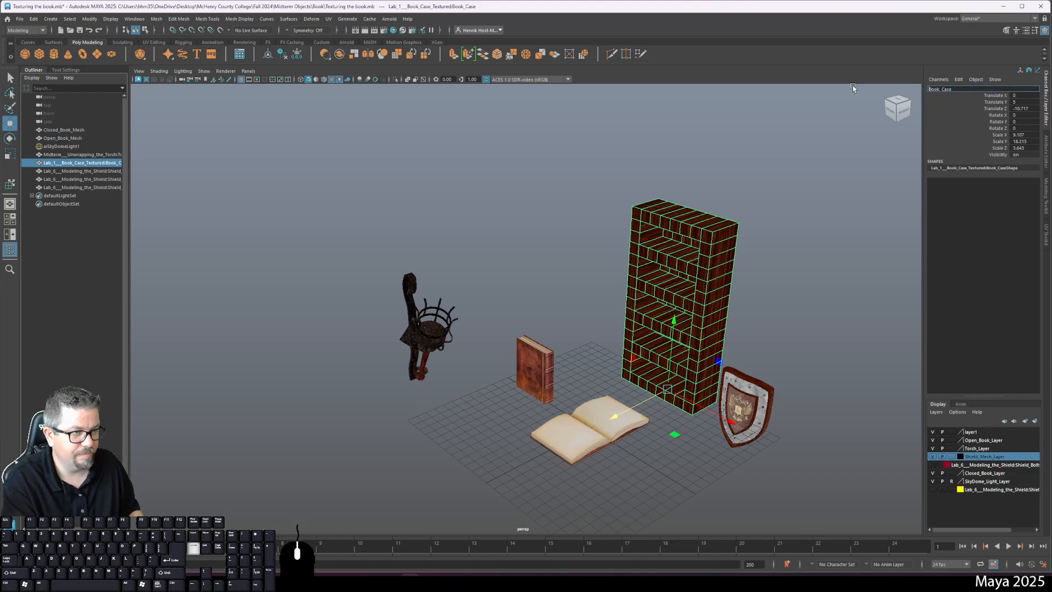
type("_Mesh")
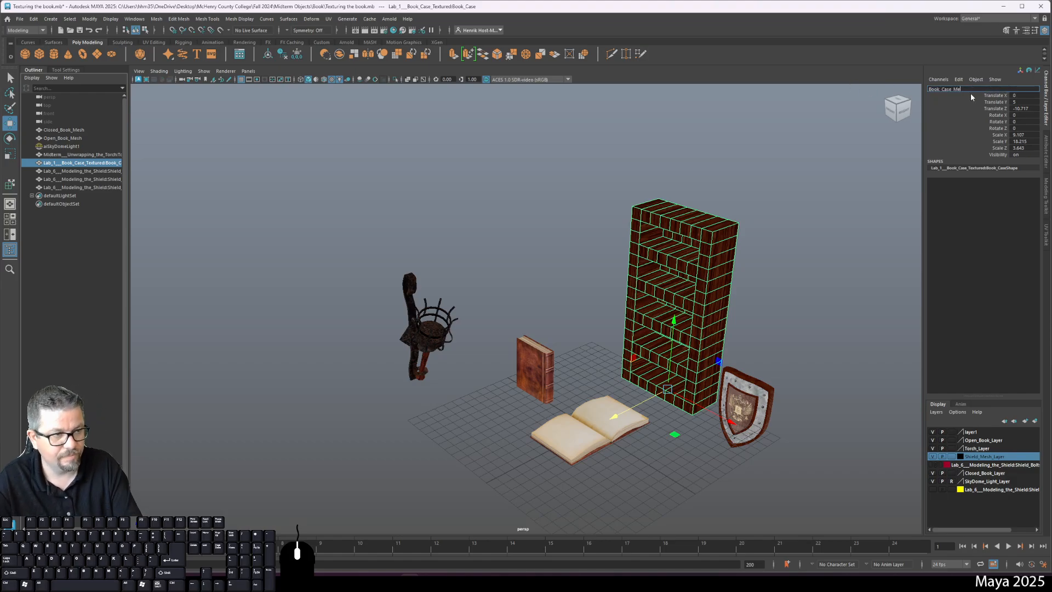
key("Return")
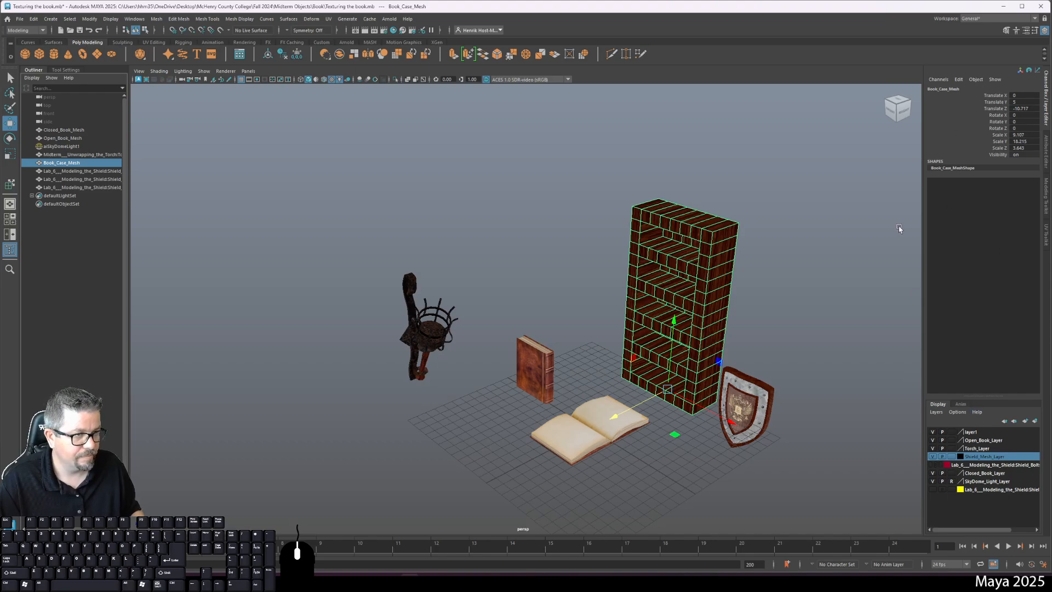
Rename the torch object as Torch_Mesh and clear the selection
left_click(446, 326)
left_click(974, 89)
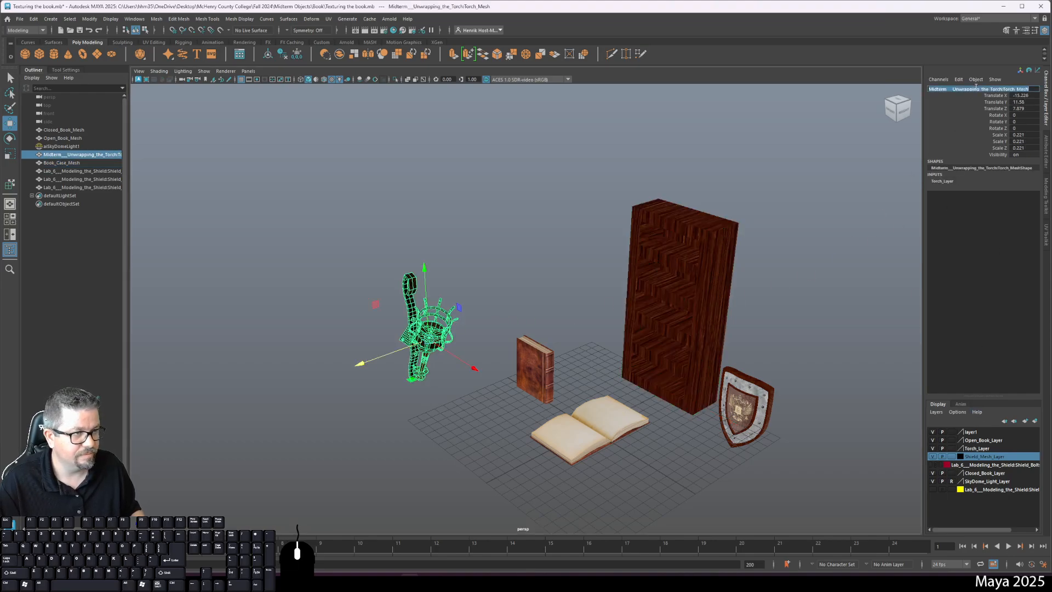
type("Torch_Mesh")
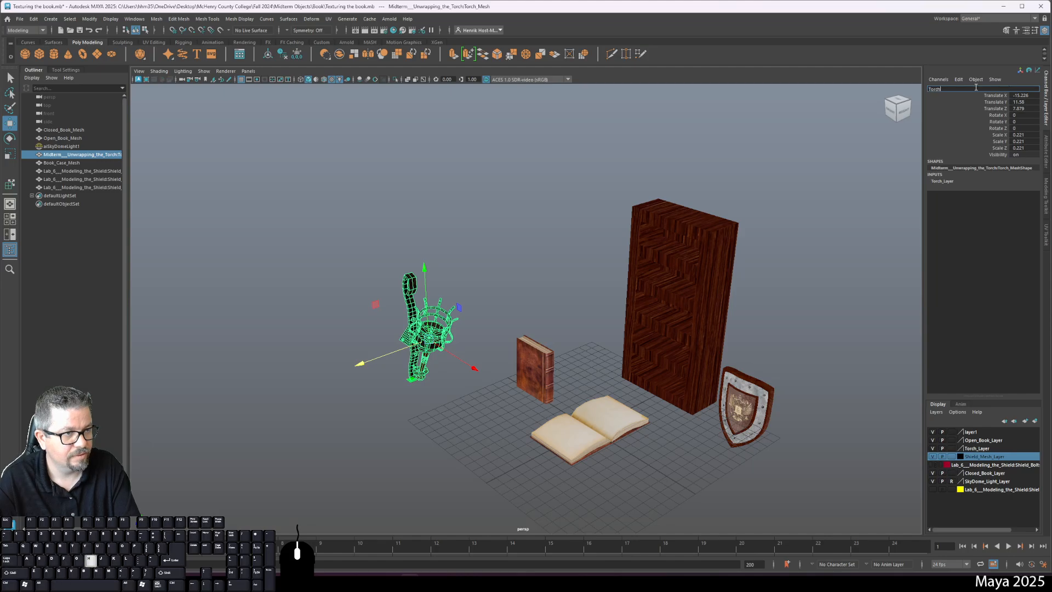
key("Return")
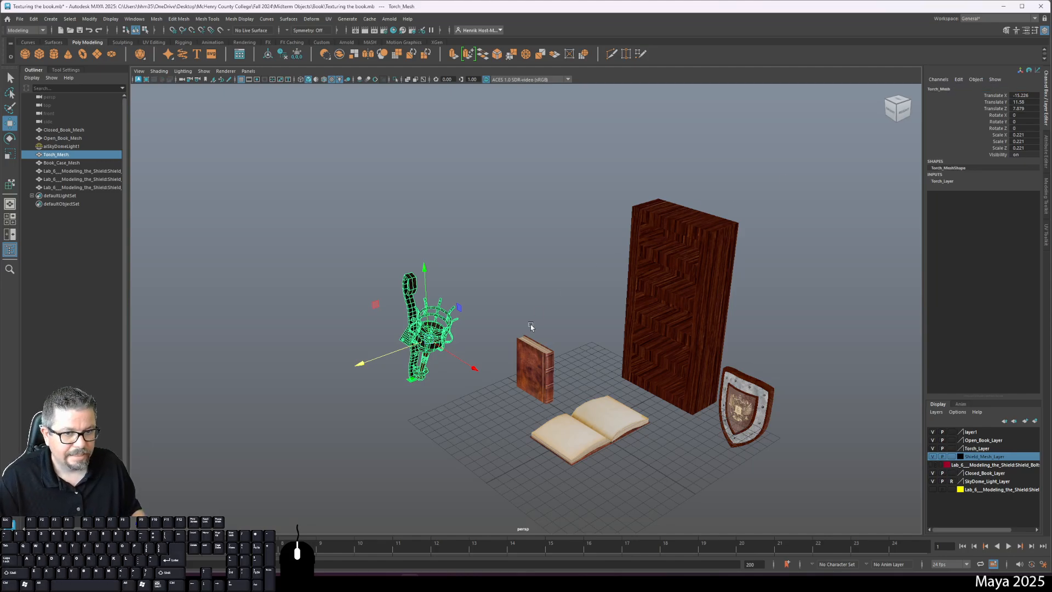
left_click(676, 336)
left_click(567, 379)
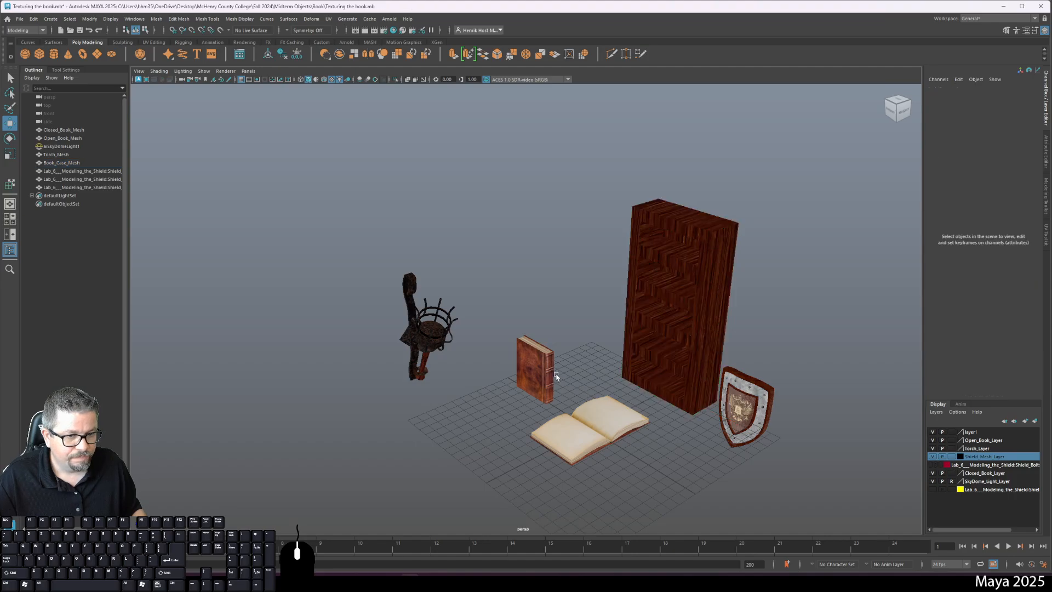
Show and hide the red Shield_Bolts_Separate_Mesh_Layer and examine up close which shield mesh it contains, leaving the layer hidden
left_click(553, 376)
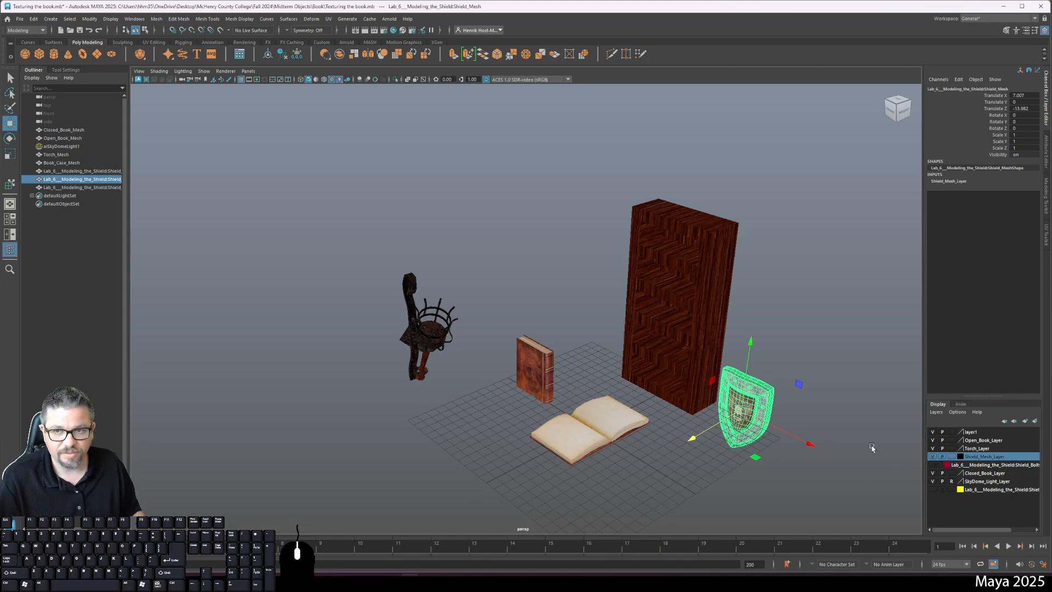
left_click(956, 466)
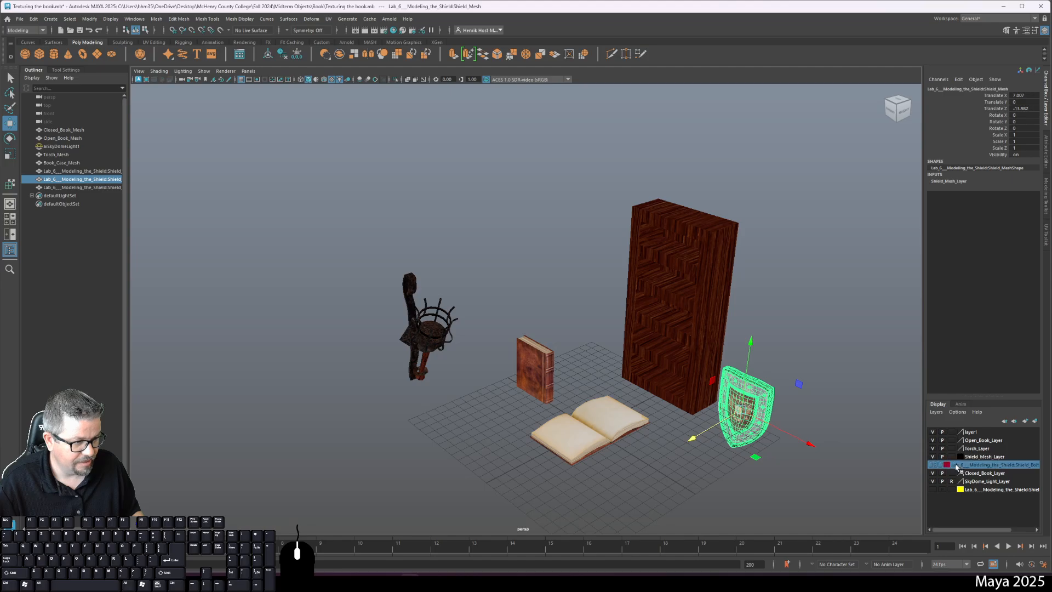
left_click(931, 466)
left_click(931, 466)
left_click(931, 466)
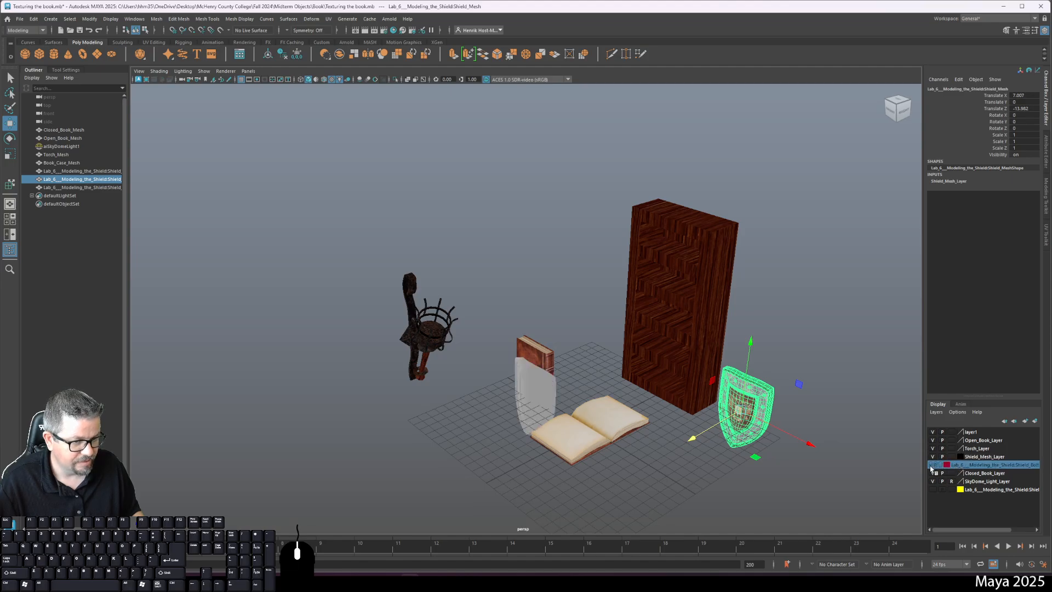
left_click(930, 466)
left_click(931, 466)
left_click(930, 466)
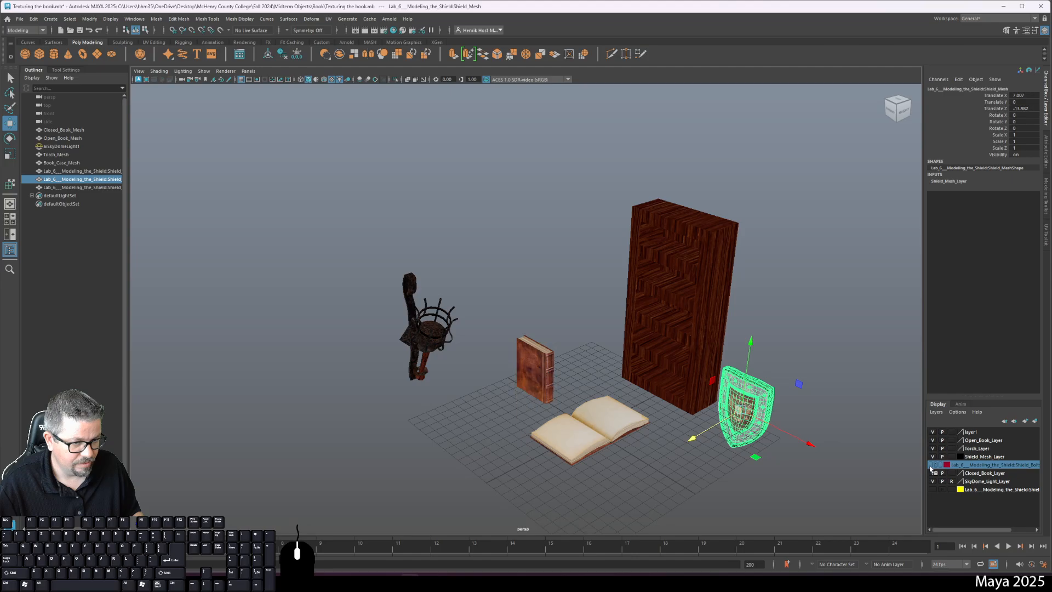
left_click_drag(515, 368, 547, 364, "alt")
middle_click_drag(603, 298, 642, 259, "alt")
right_click_drag(641, 259, 735, 307, "alt")
left_click(930, 466)
left_click_drag(668, 426, 655, 419, "alt")
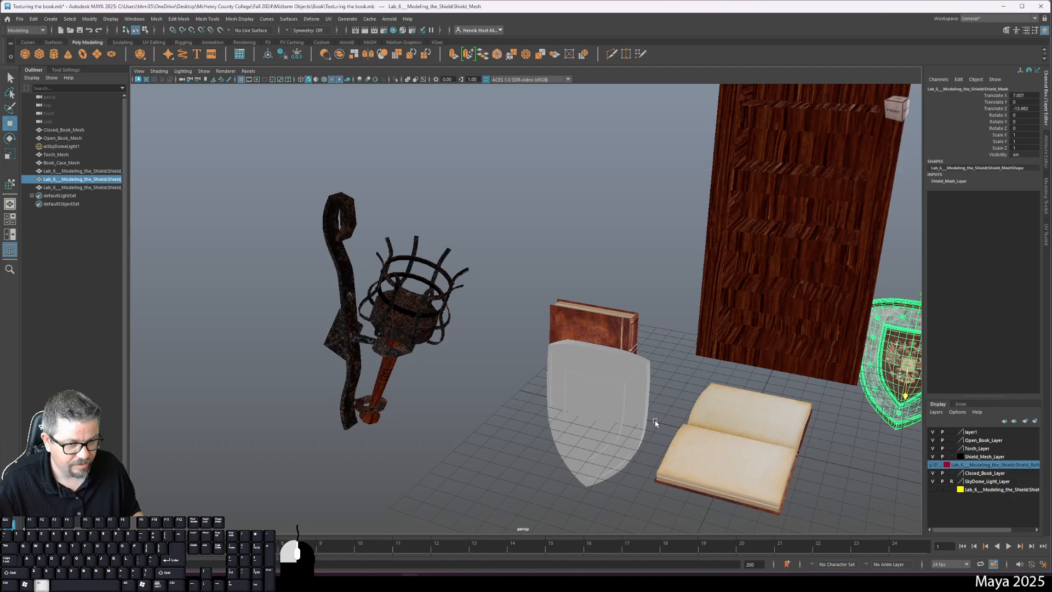
left_click(645, 390)
left_click_drag(671, 331, 643, 317, "alt")
right_click_drag(644, 320, 757, 433, "alt")
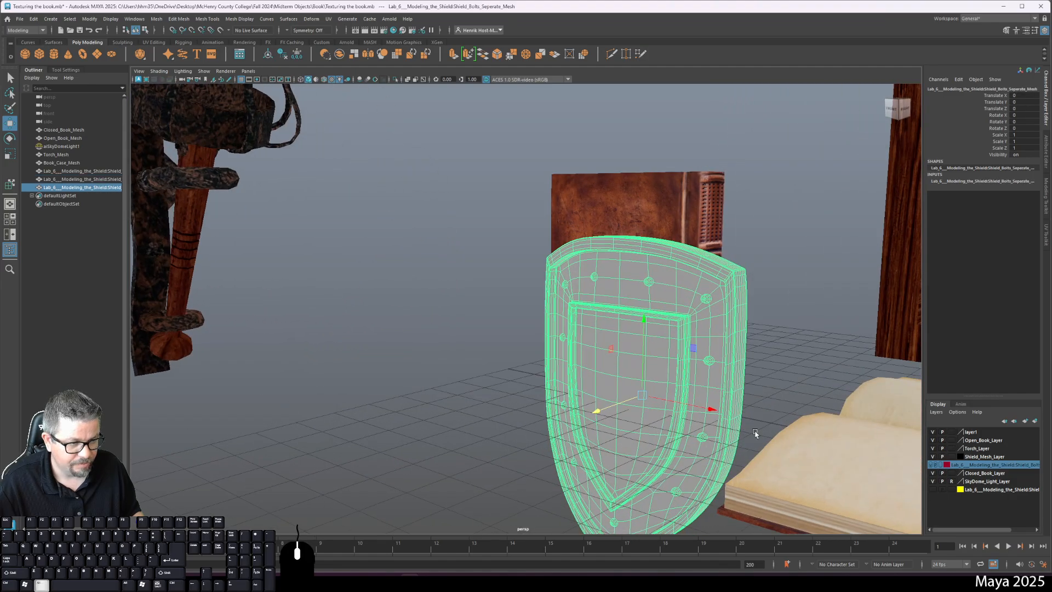
left_click(931, 466)
Rename the red Shield_Bolts_Separate_Mesh_Layer as Untextured_Shield_Layer
double_click(984, 467)
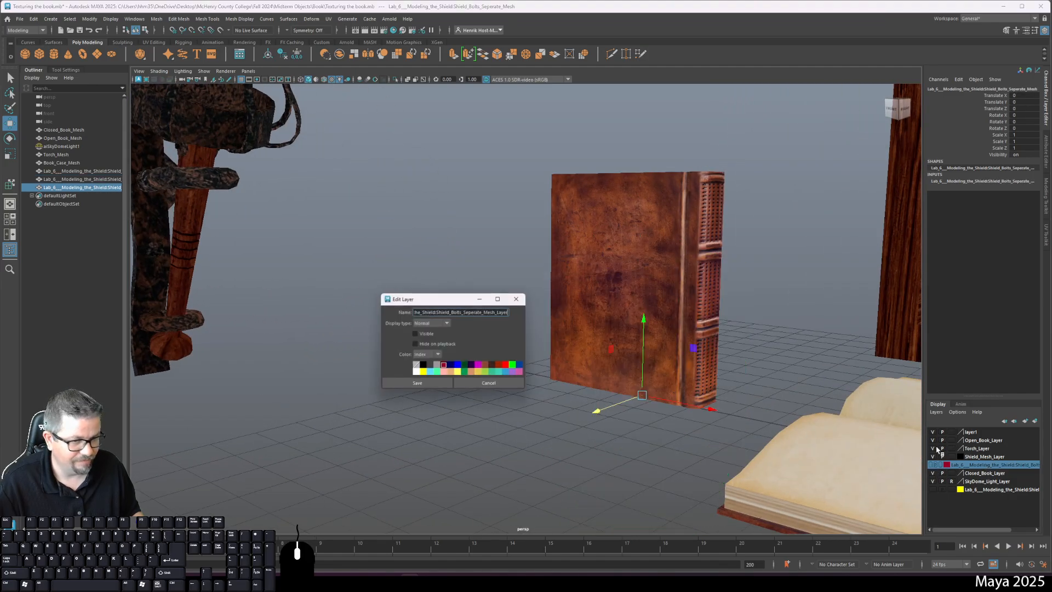
left_click_drag(469, 312, 414, 312)
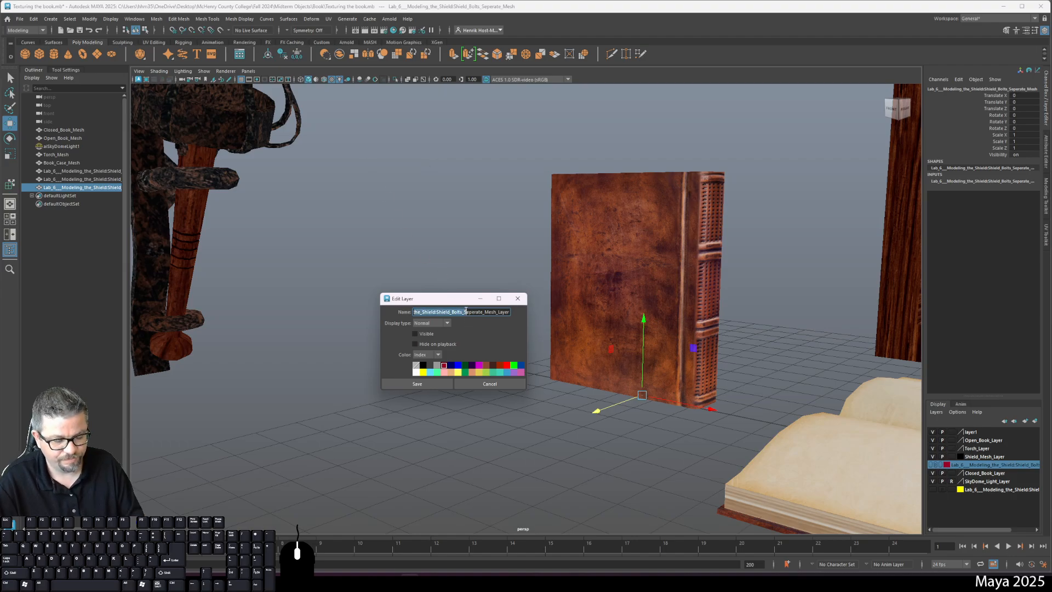
key("Delete")
key("Delete")
key("Delete")
key("Delete")
key("Delete")
key("Delete")
key("Delete")
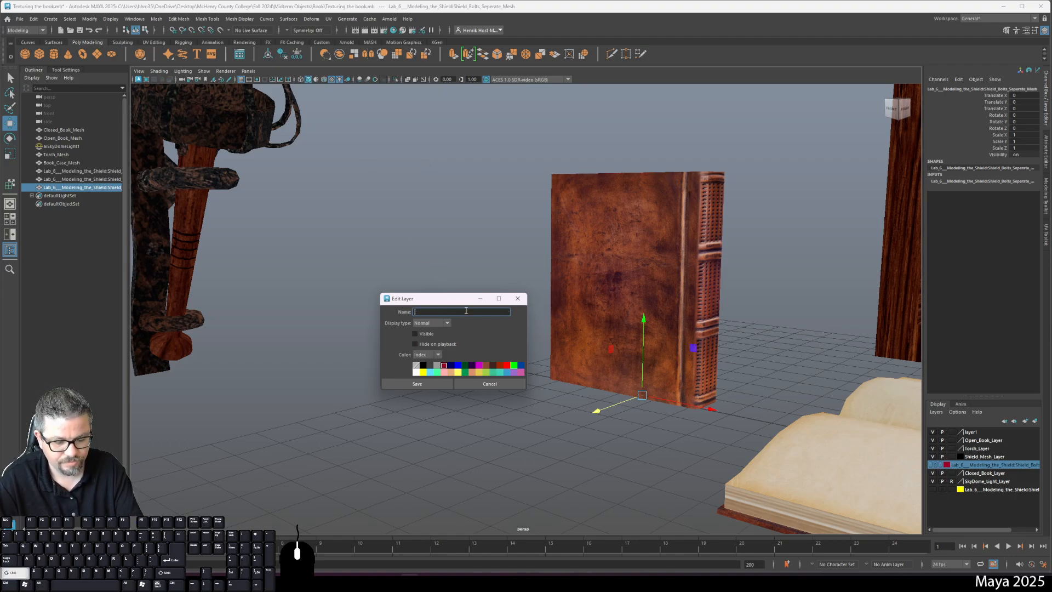
type("UnTe")
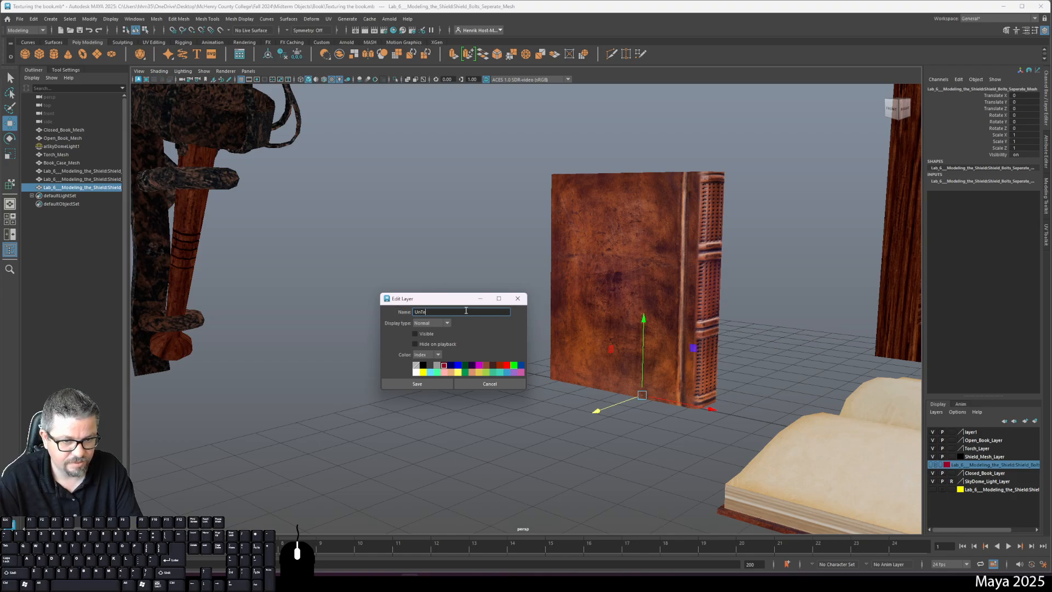
key("BackSpace")
key("BackSpace")
key("BackSpace")
key("BackSpace")
type("N")
key("BackSpace")
type("U")
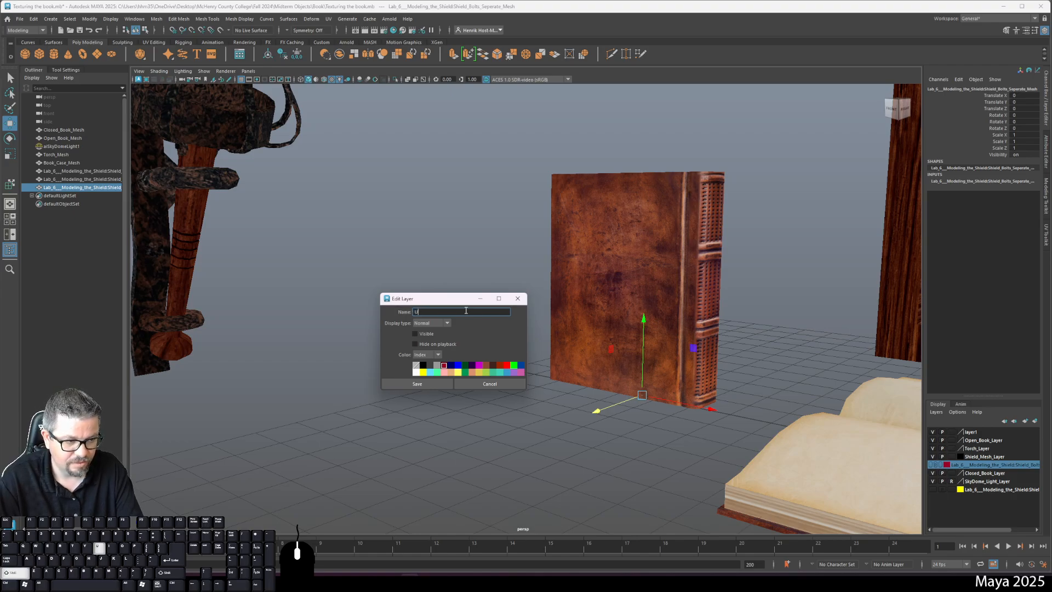
type("ntextured_Shield_Layer")
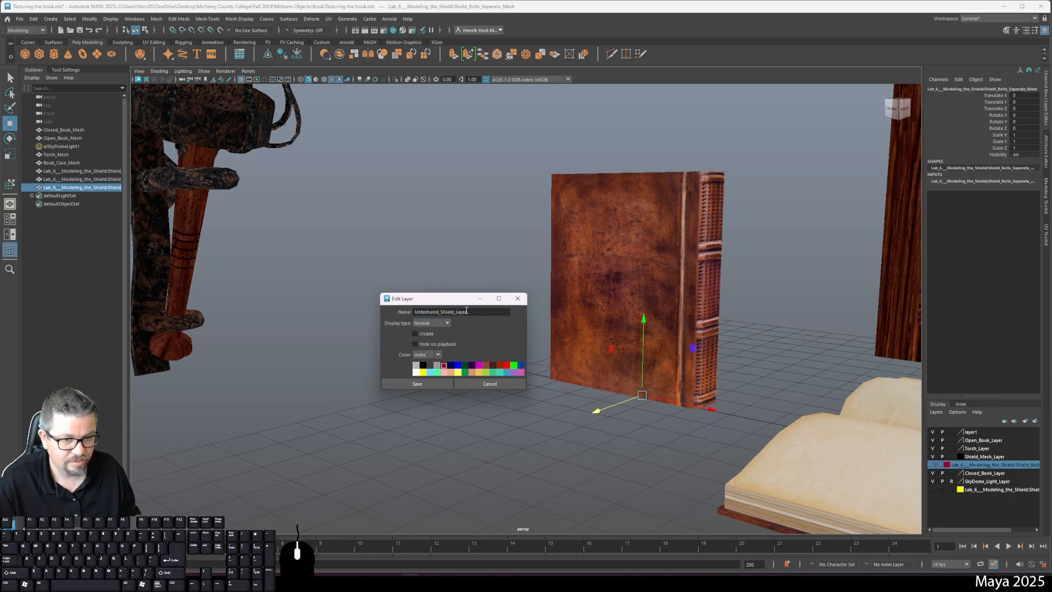
left_click(417, 384)
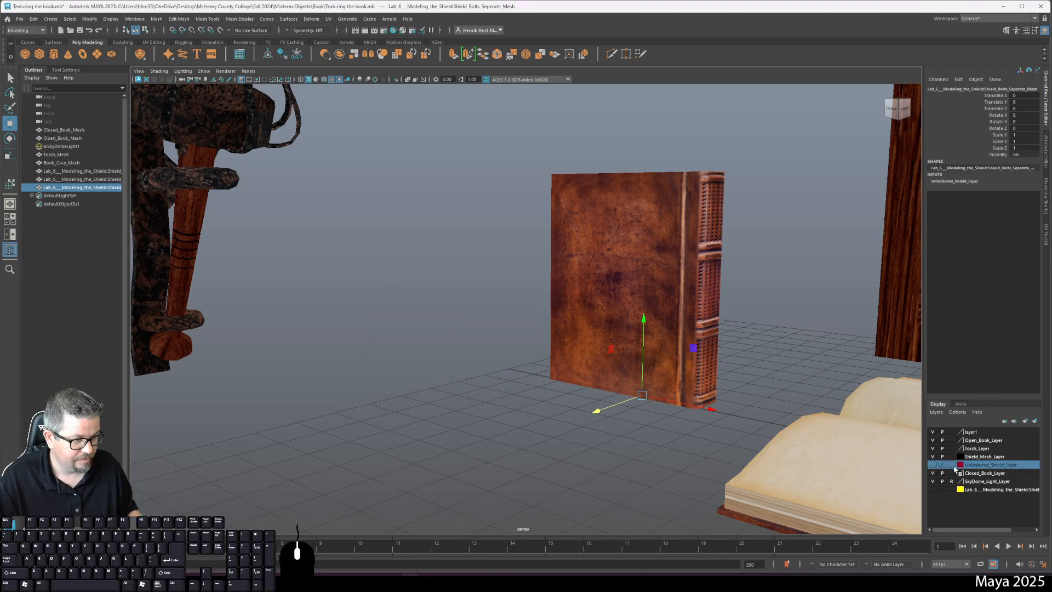
Select the shield start mesh in the scene list and toggle Untextured_Shield_Layer's visibility to check whether the mesh belongs to that layer
left_click(766, 413)
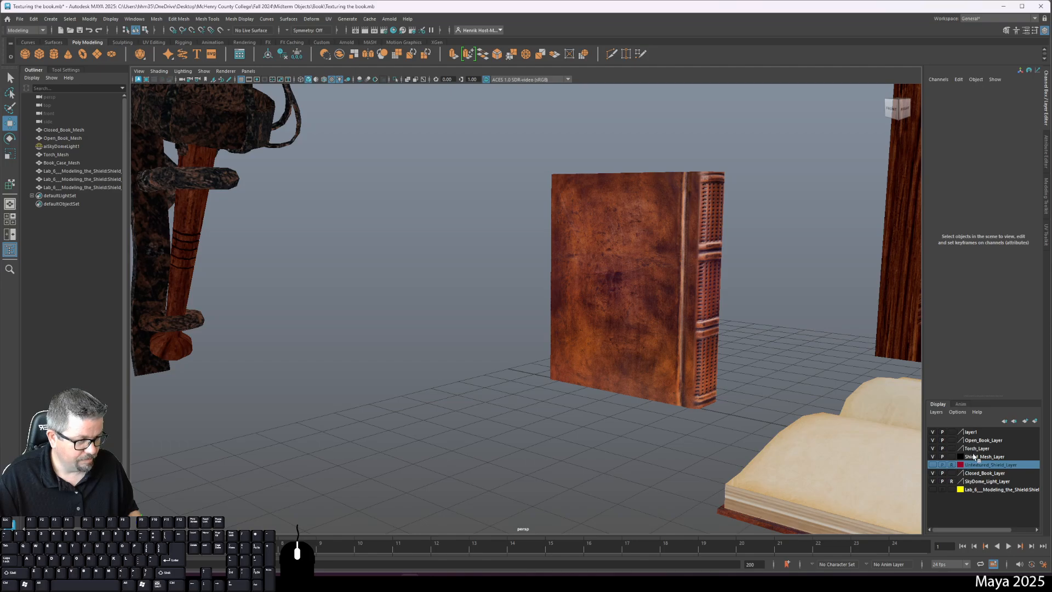
left_click(82, 171)
left_click(969, 89)
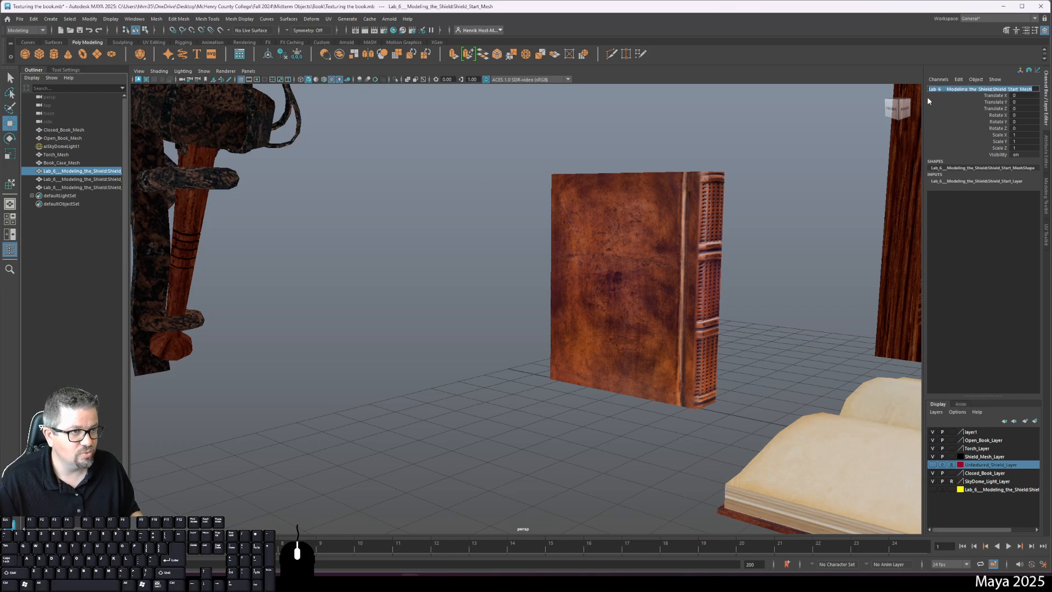
left_click(70, 187)
left_click(84, 173)
scroll(484, 313, "down", 5)
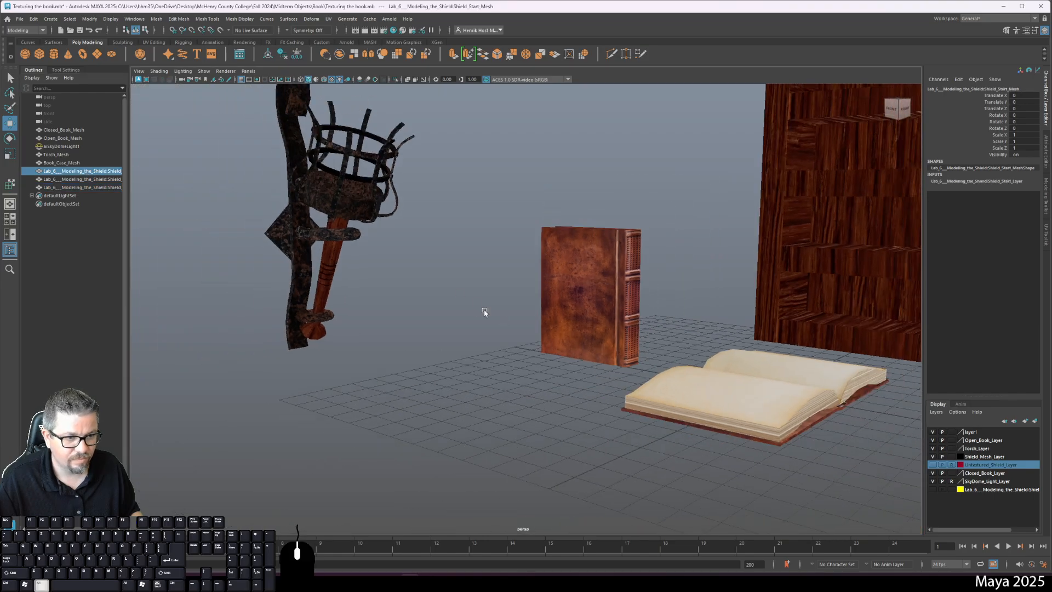
middle_click_drag(691, 381, 479, 337, "alt")
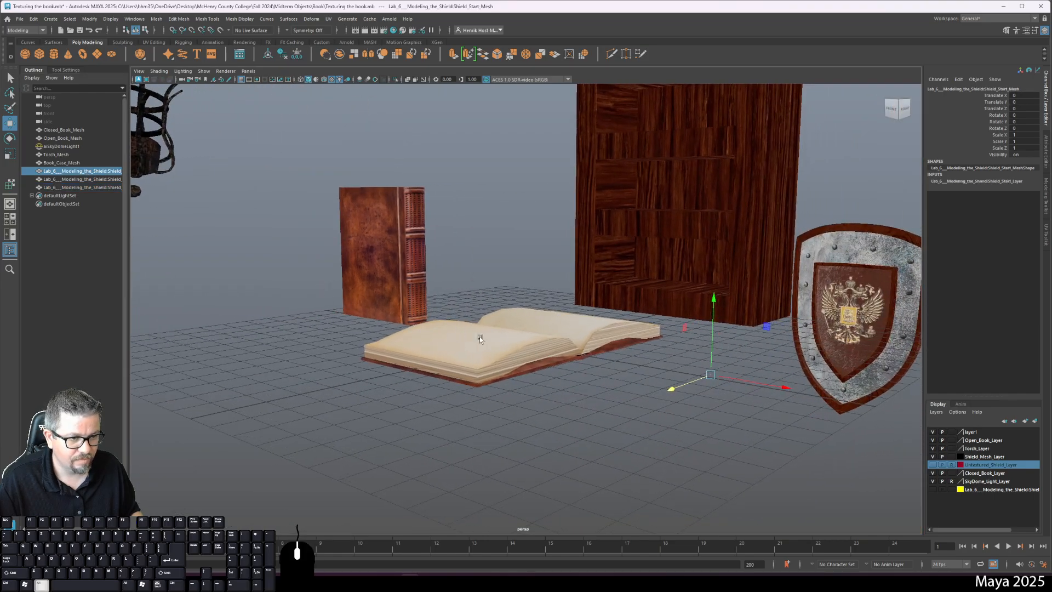
left_click(933, 465)
left_click(933, 465)
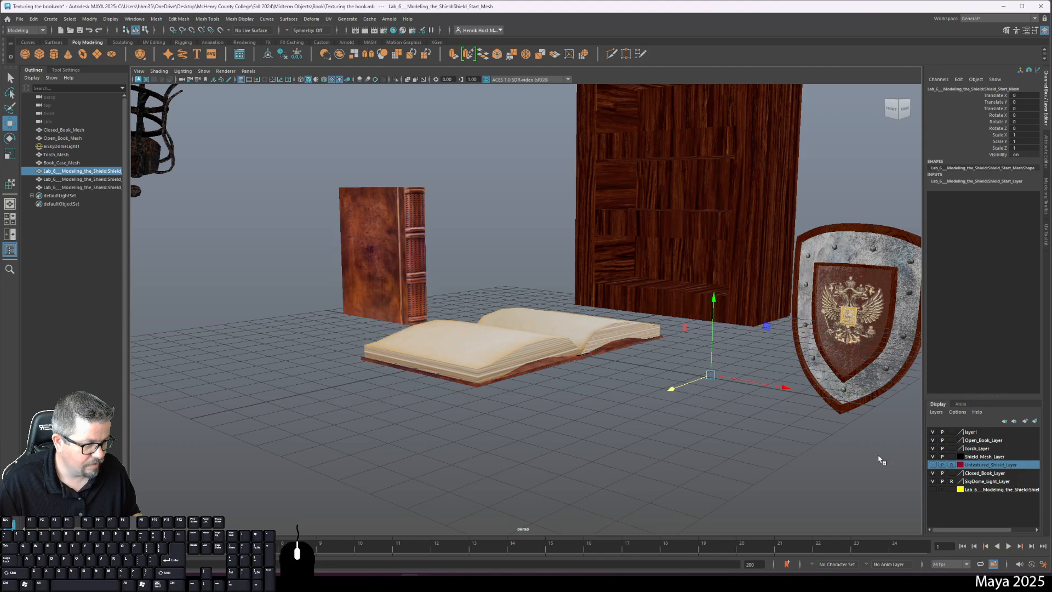
Delete the untextured shield start mesh together with its yellow Lab_6 shield start display layer
mouse_move(686, 432)
left_mouse_down("alt")
mouse_move(707, 430)
mouse_move(693, 430)
left_mouse_up("alt")
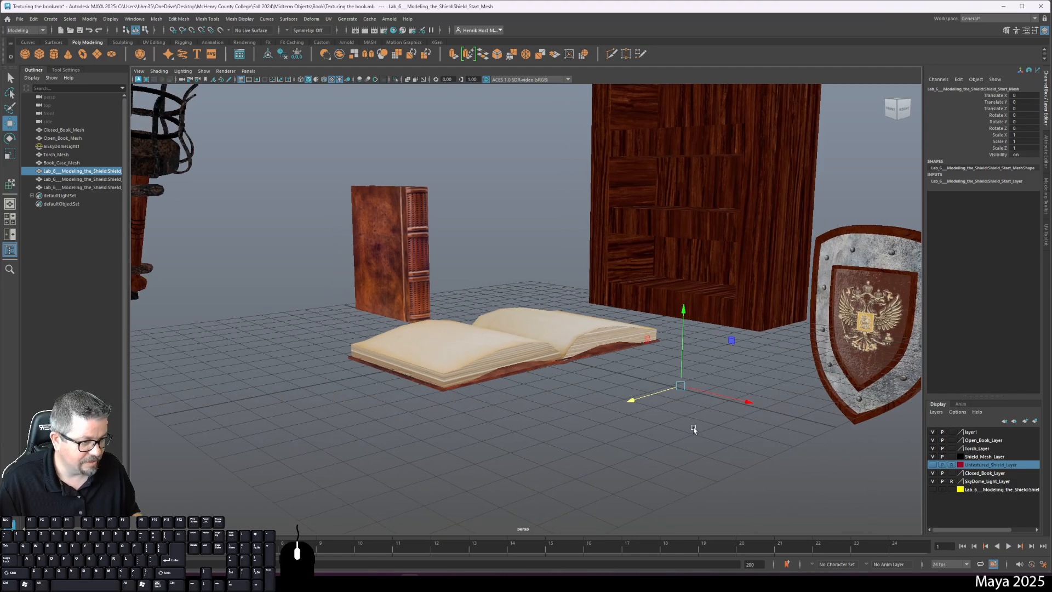
left_click(974, 490)
left_click(934, 490)
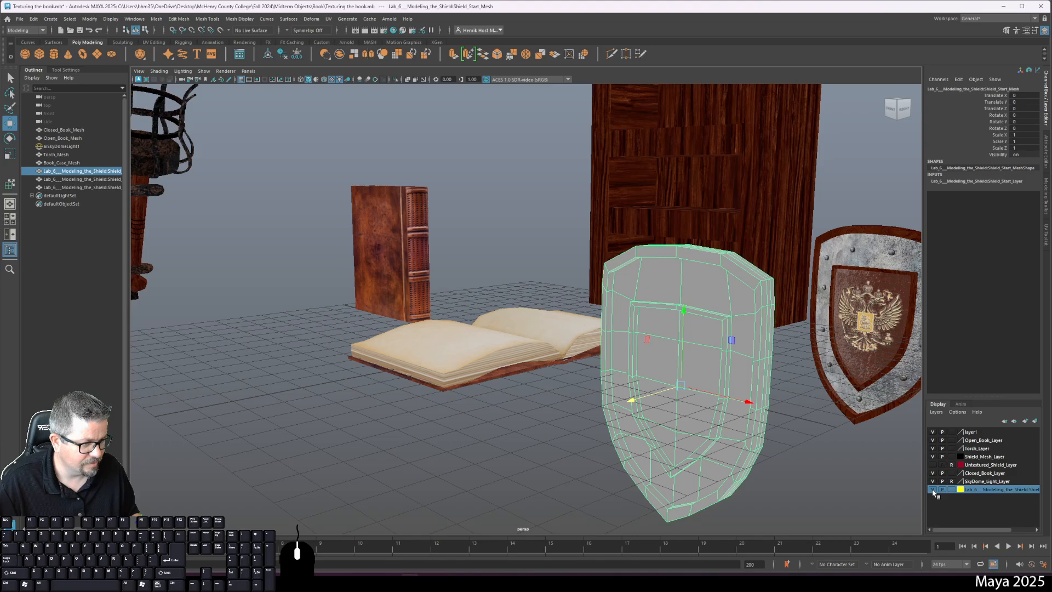
left_click(933, 490)
left_click(934, 490)
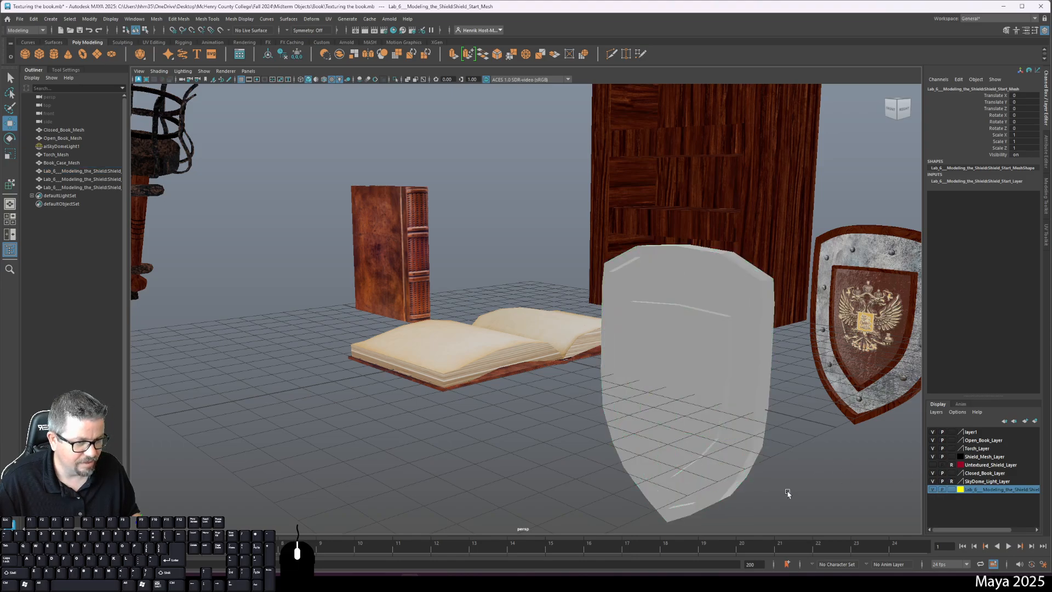
left_click(731, 433)
key("Delete")
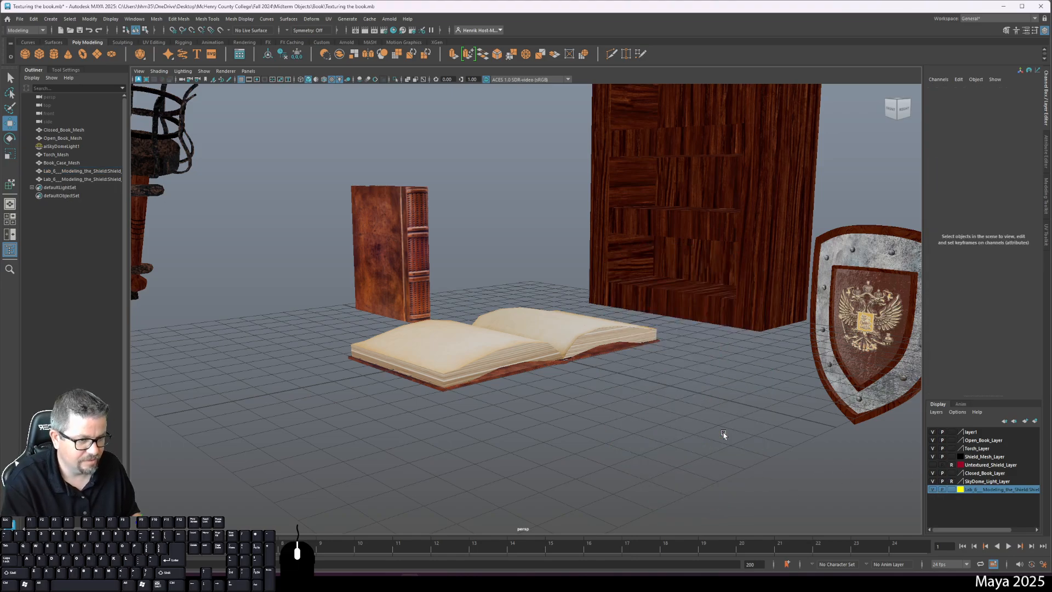
right_click(1001, 492)
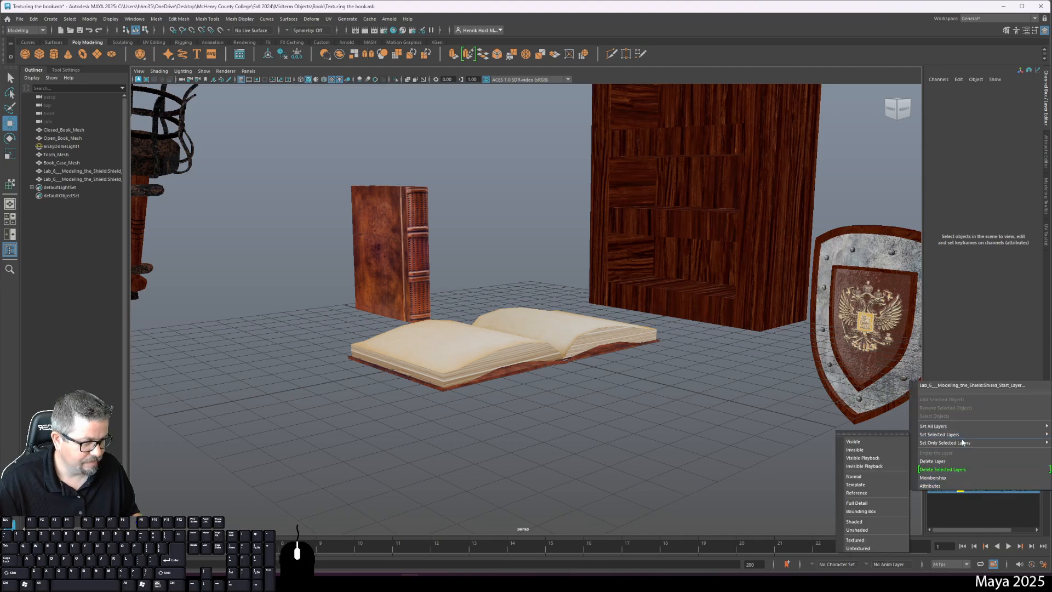
left_click(963, 461)
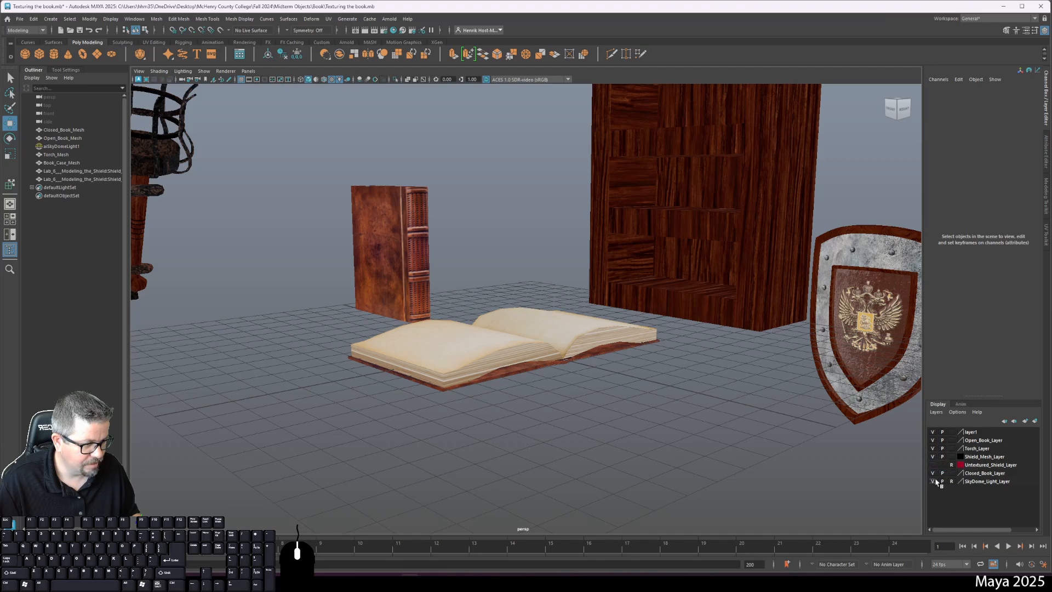
Rename the textured shield as Shield_Mesh, removing the Lab_6 prefix from its name
left_click(533, 333)
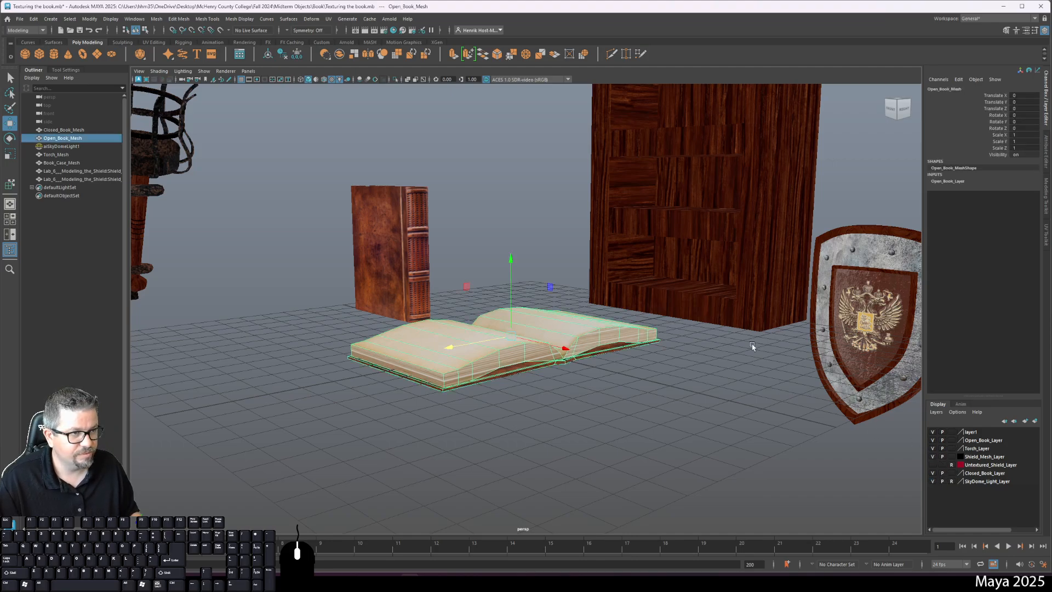
left_click(832, 362)
double_click(969, 88)
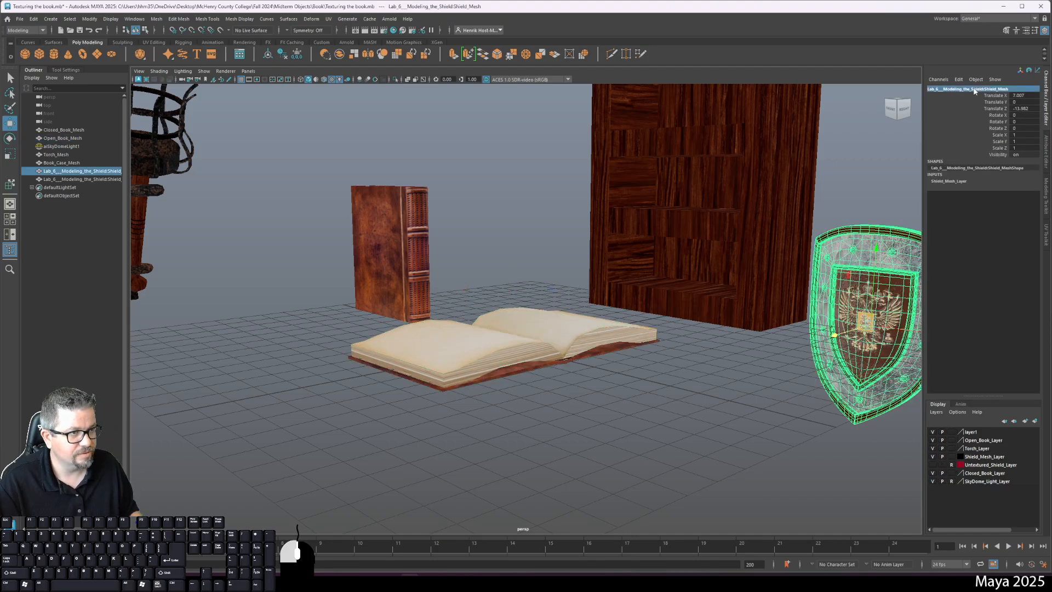
key("BackSpace")
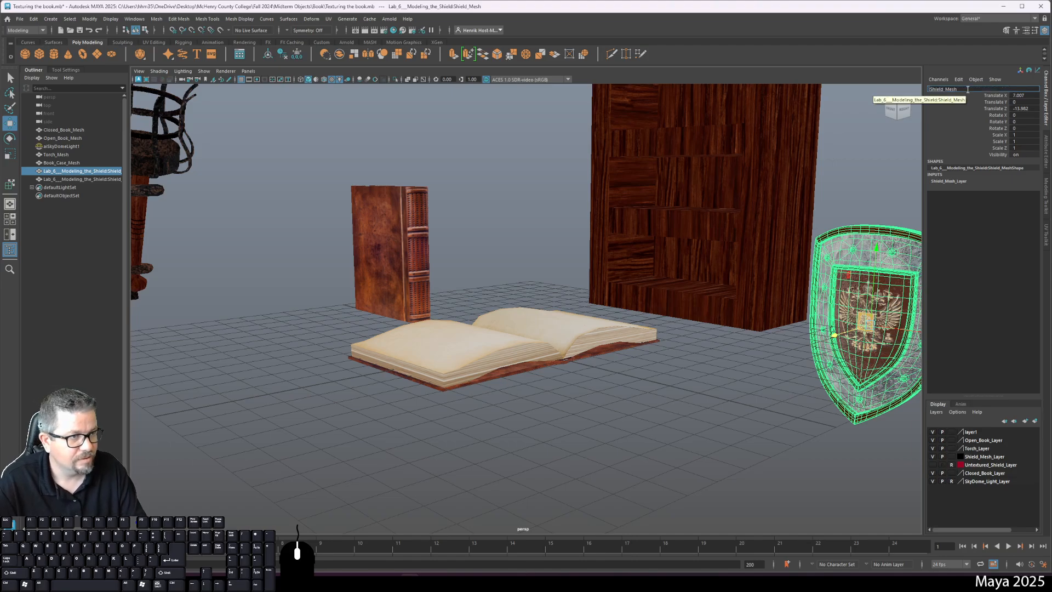
key("Return")
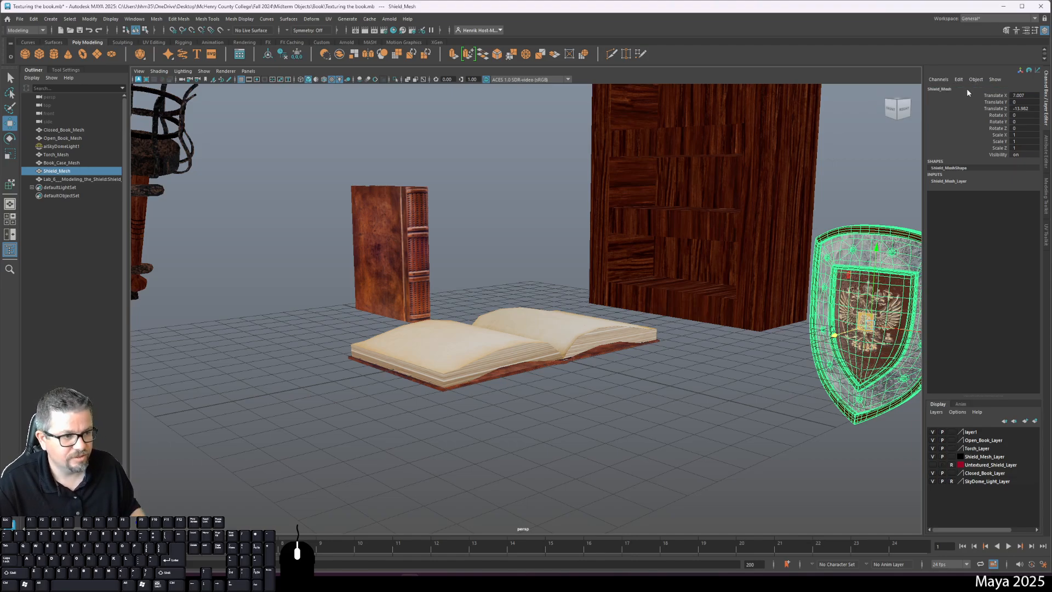
Select the mesh contained in Untextured_Shield_Layer, rename it as Shield_Bolts_Seperate_Mesh, and clear the selection
left_click(986, 466)
right_click(988, 467)
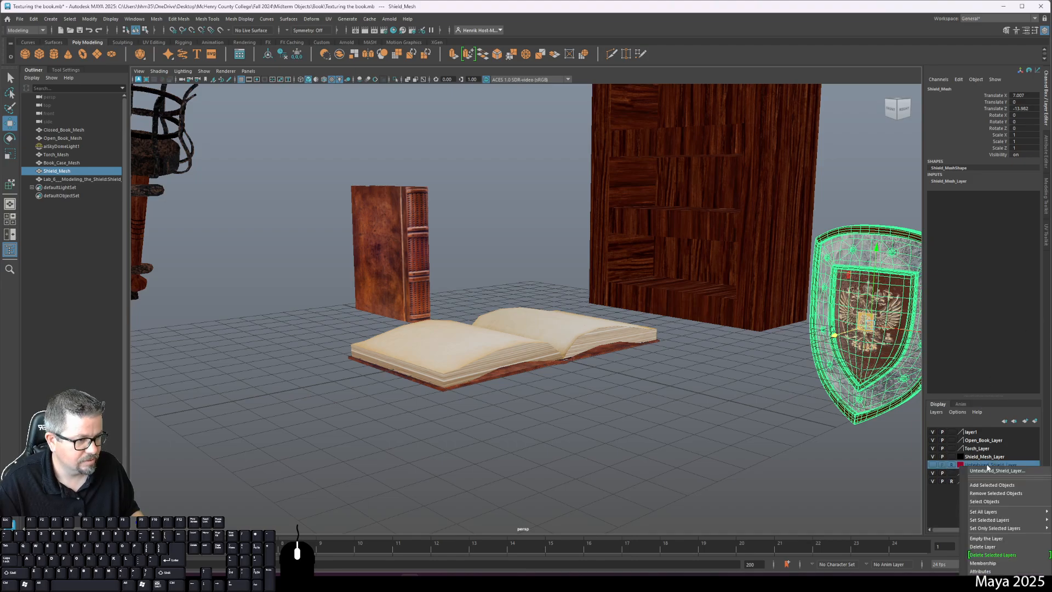
left_click(992, 501)
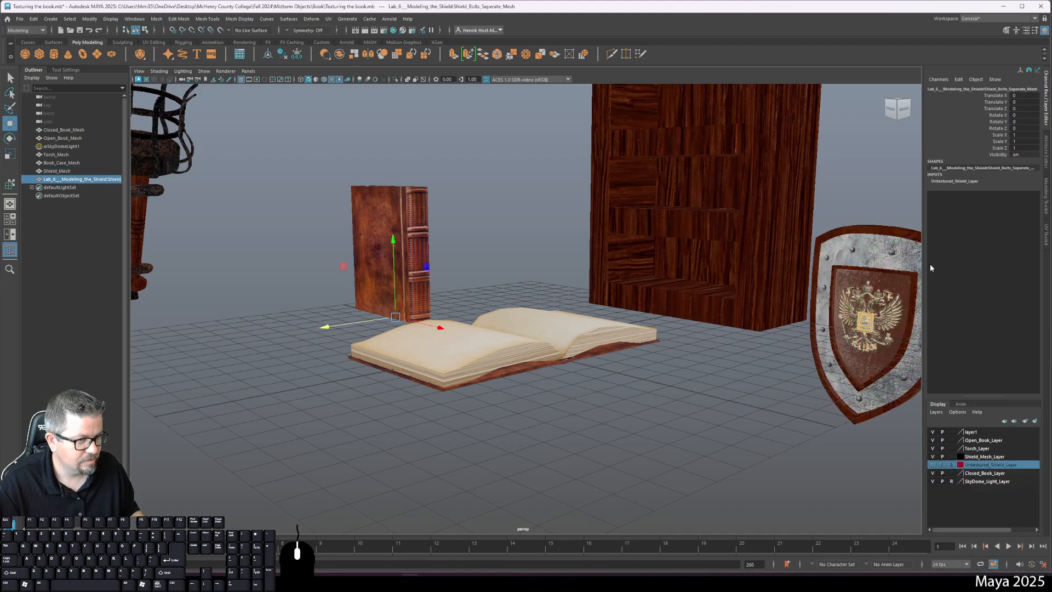
left_click(975, 90)
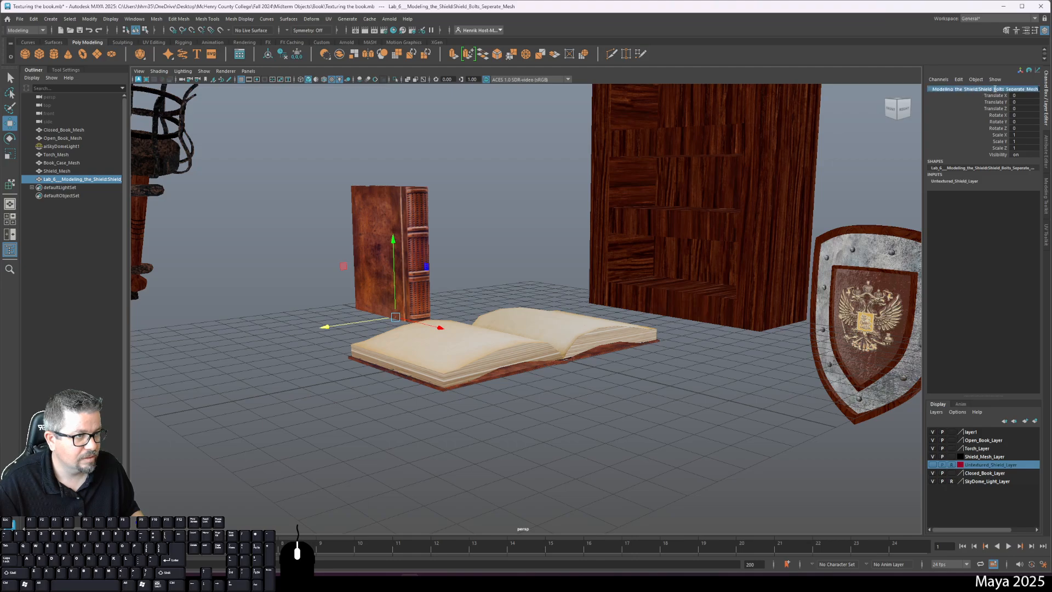
left_click_drag(981, 89, 870, 93)
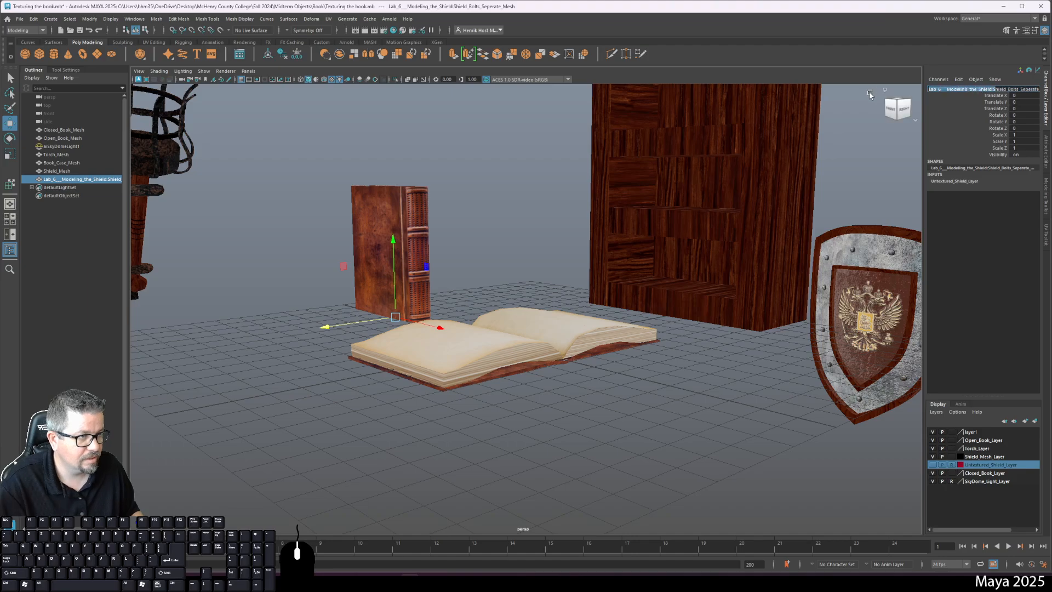
key("BackSpace")
type("Shield_Bolts_Seperate_Mesh")
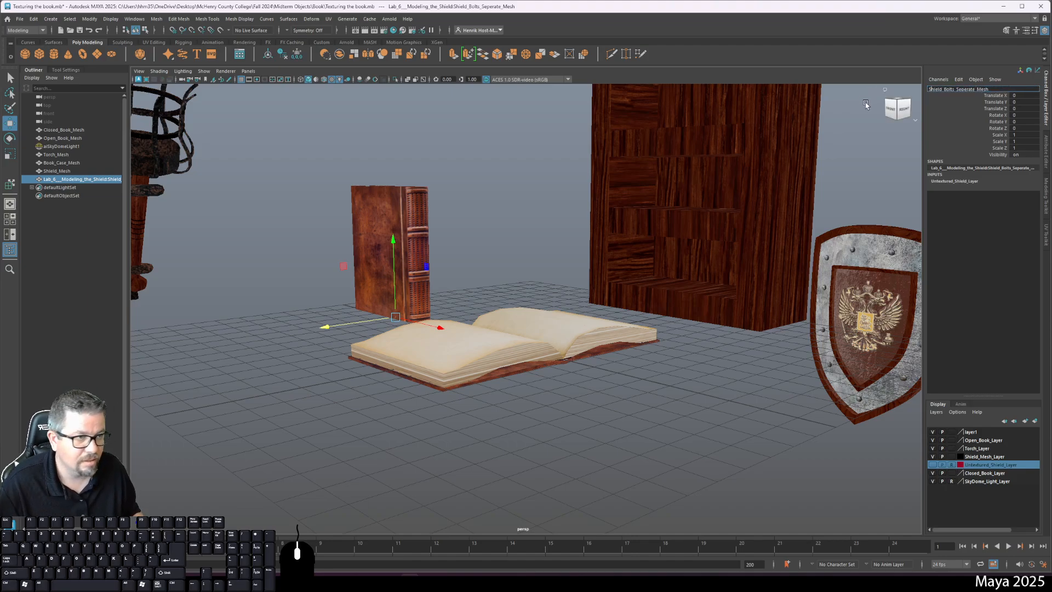
left_click(872, 159)
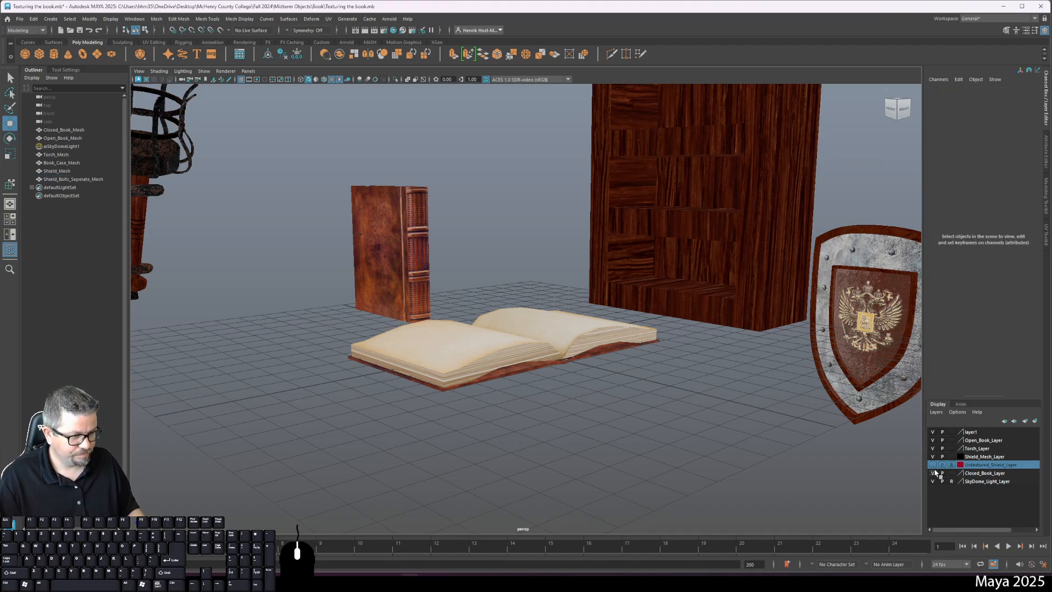
Import Lab 12 - Importing Objects Lighting and Rendering with Arnold.mb from the Lab 12 folder into the scene
left_click_drag(596, 418, 543, 403, "alt")
left_click(19, 18)
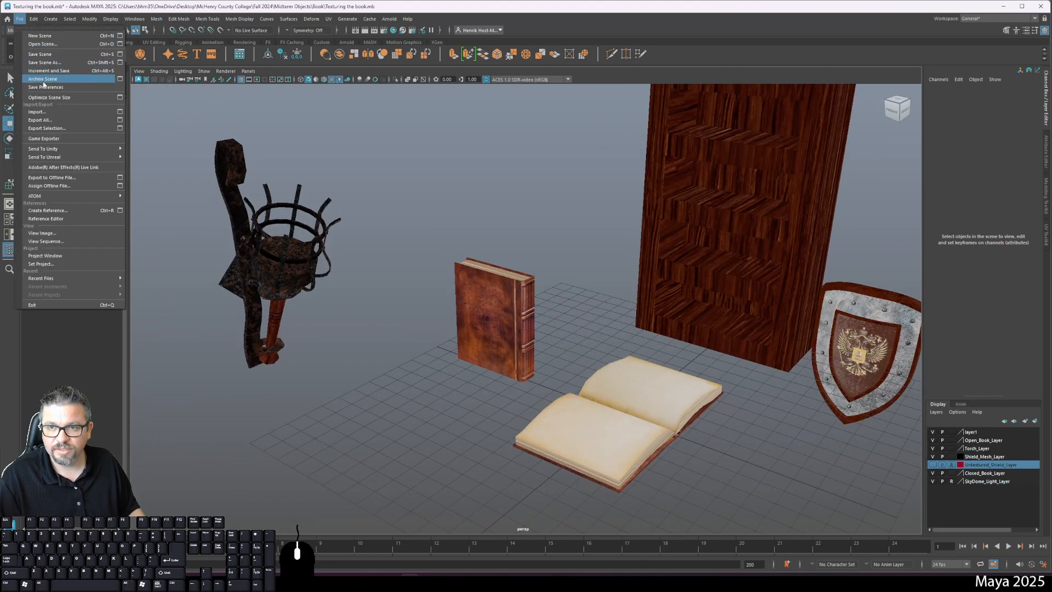
left_click(37, 111)
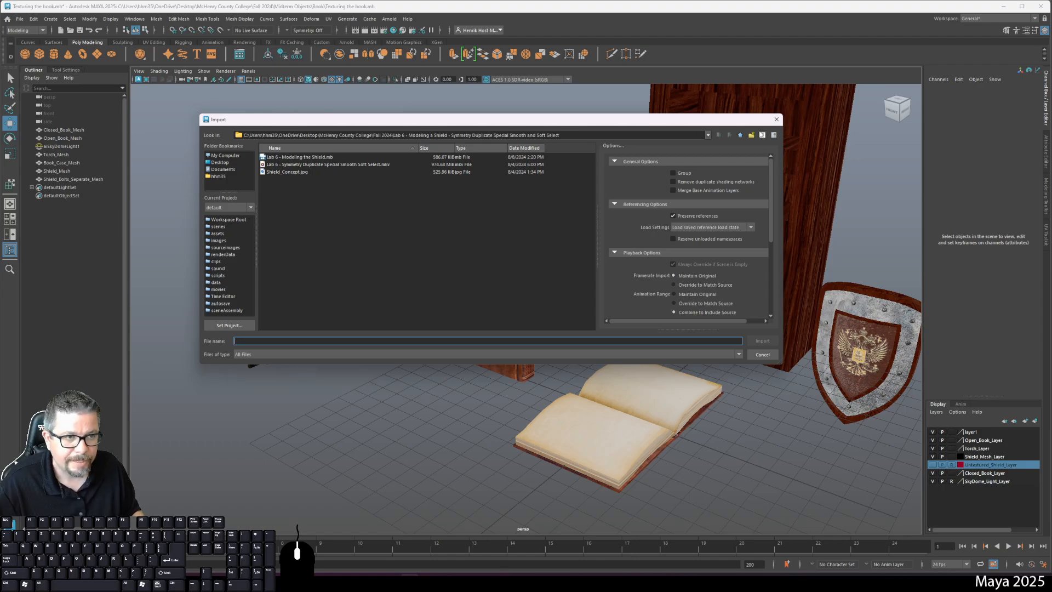
left_click(740, 135)
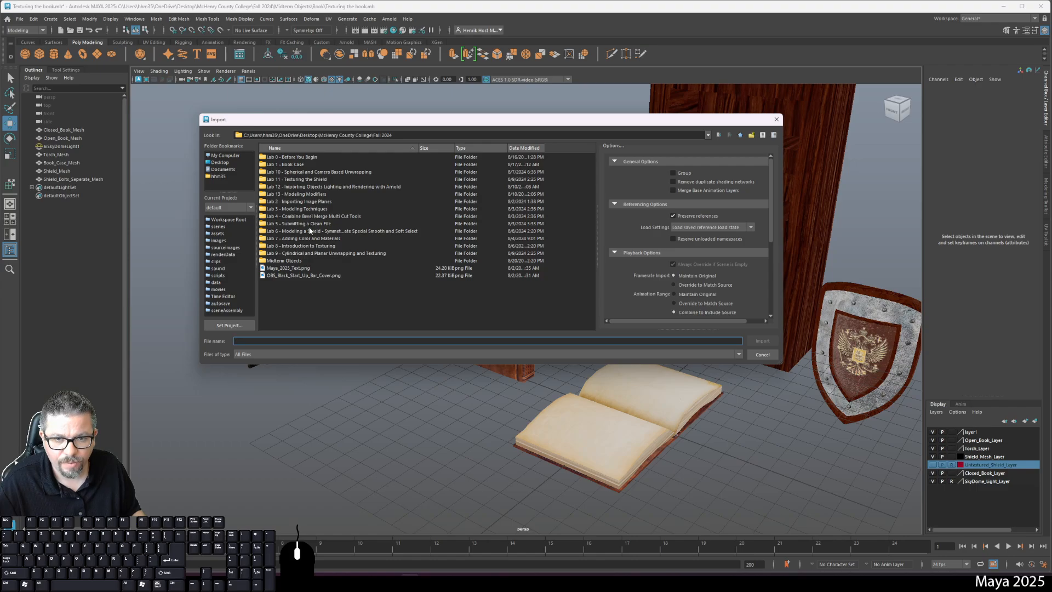
double_click(297, 187)
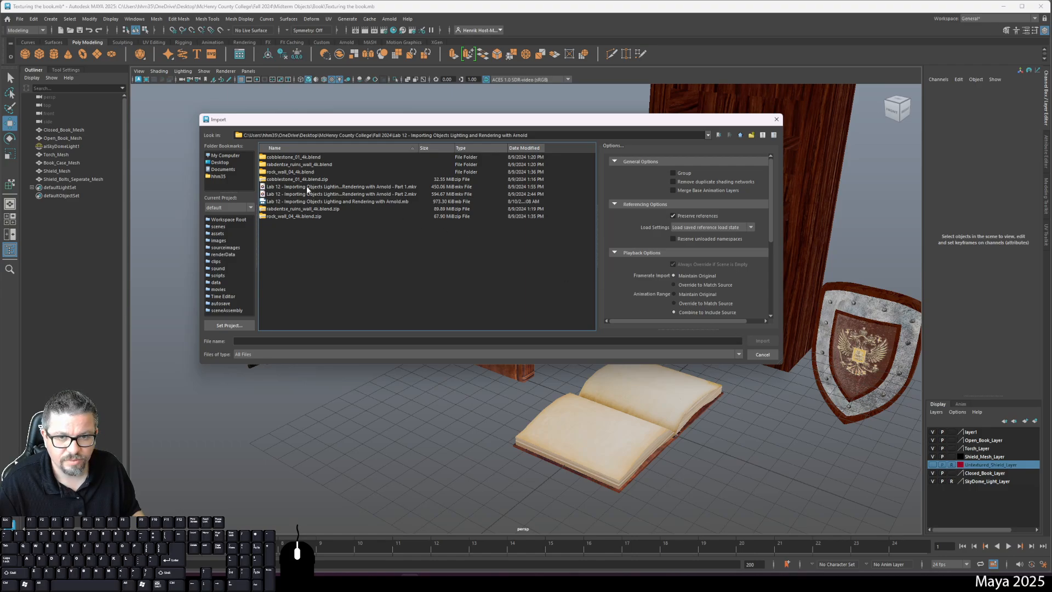
left_click(317, 202)
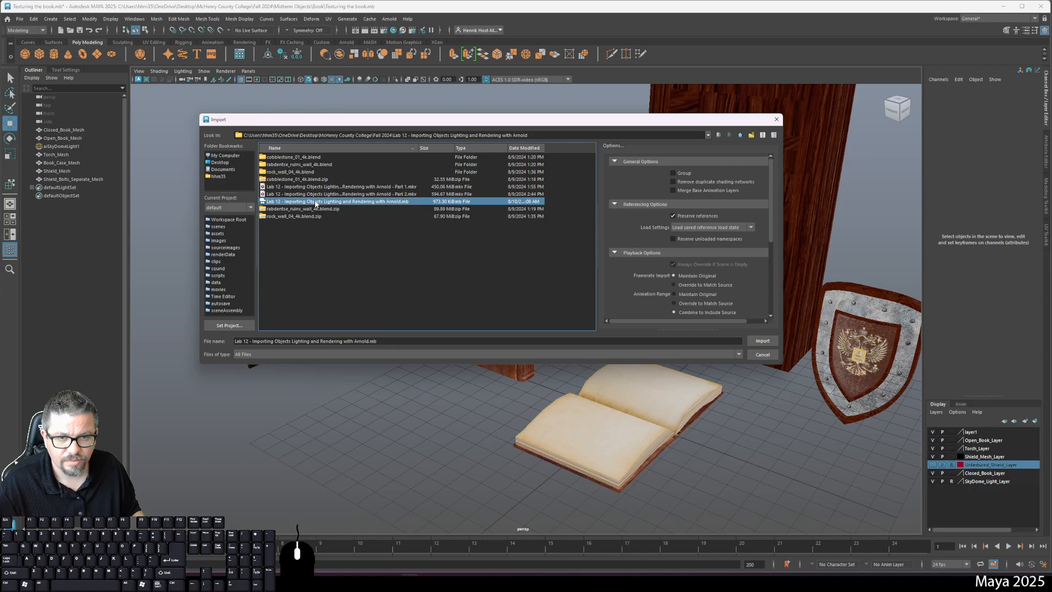
left_click(762, 340)
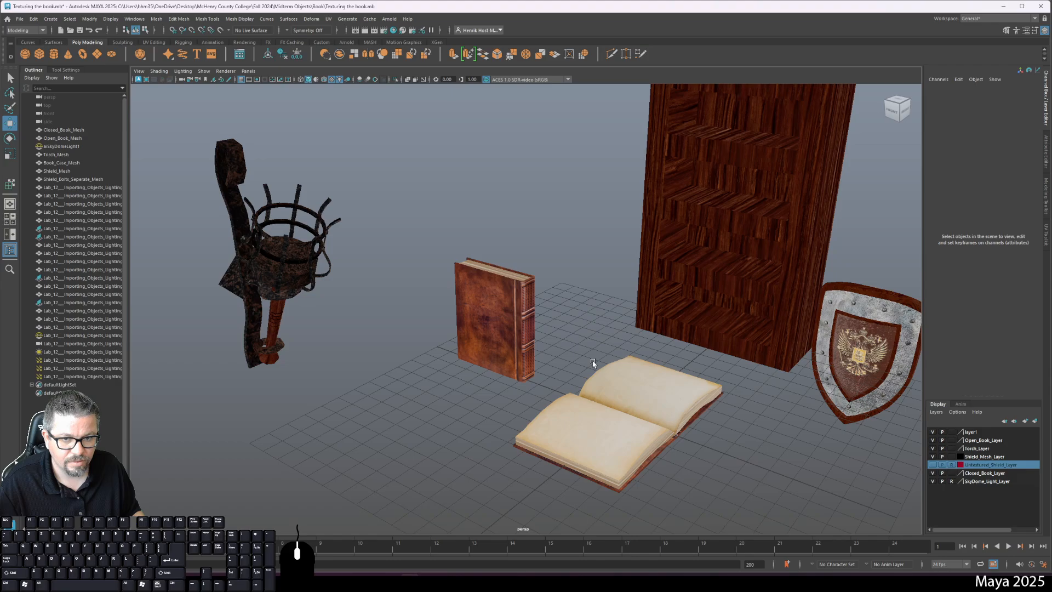
Delete the imported untextured white bookcase standing against the stone wall beside the closed book
right_click(549, 245)
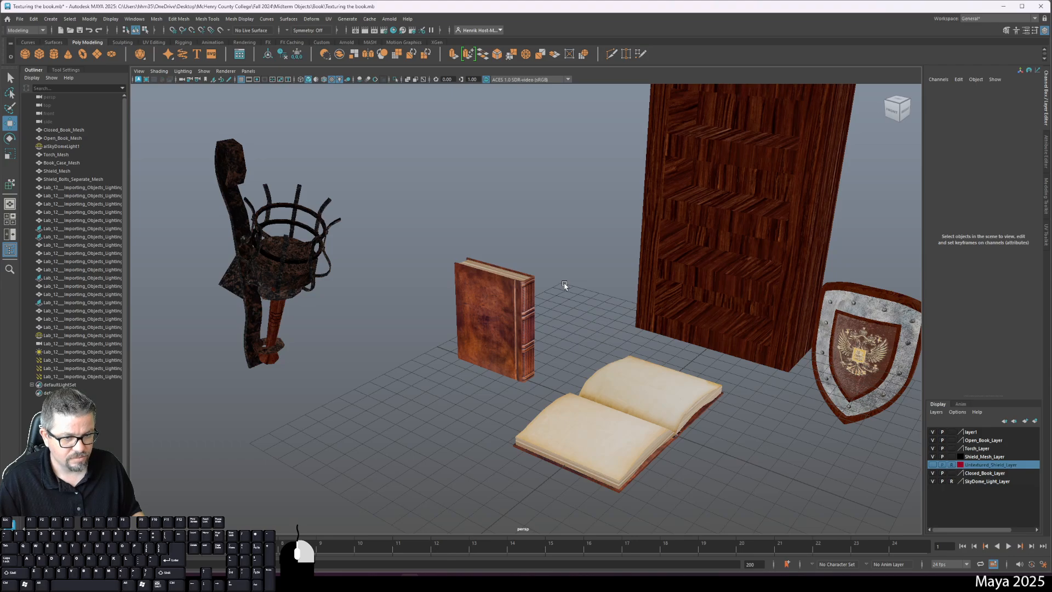
key("alt")
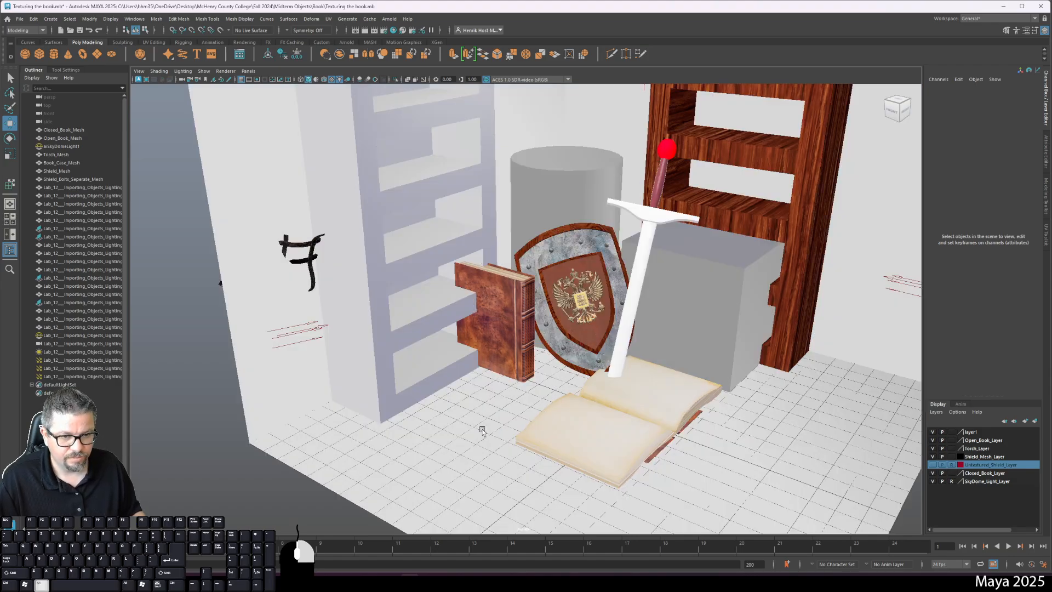
right_click_drag(479, 415, 431, 348, "alt")
left_click_drag(437, 341, 510, 309, "alt")
left_click(510, 310)
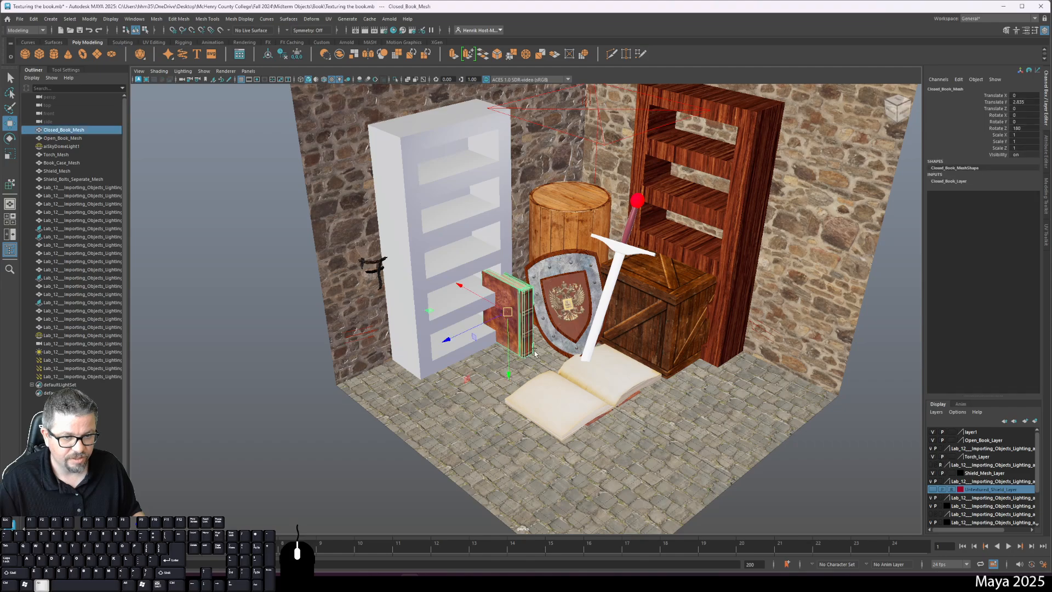
key("Delete")
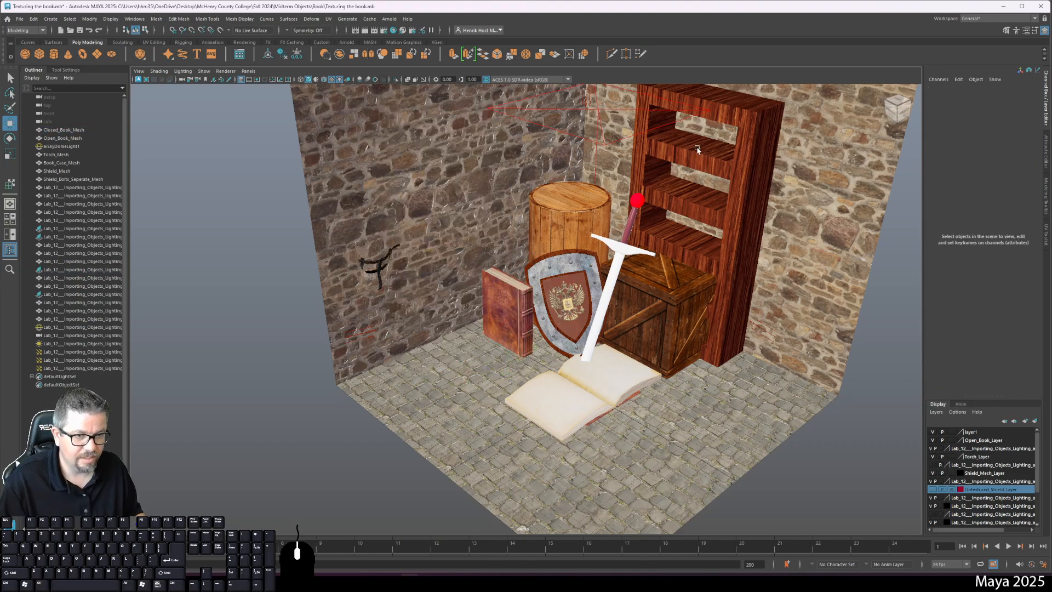
Rotate the wooden bookcase to 90 degrees in Y and move it beside the left stone wall, at about X -10.2, Z 2.1
left_click(754, 277)
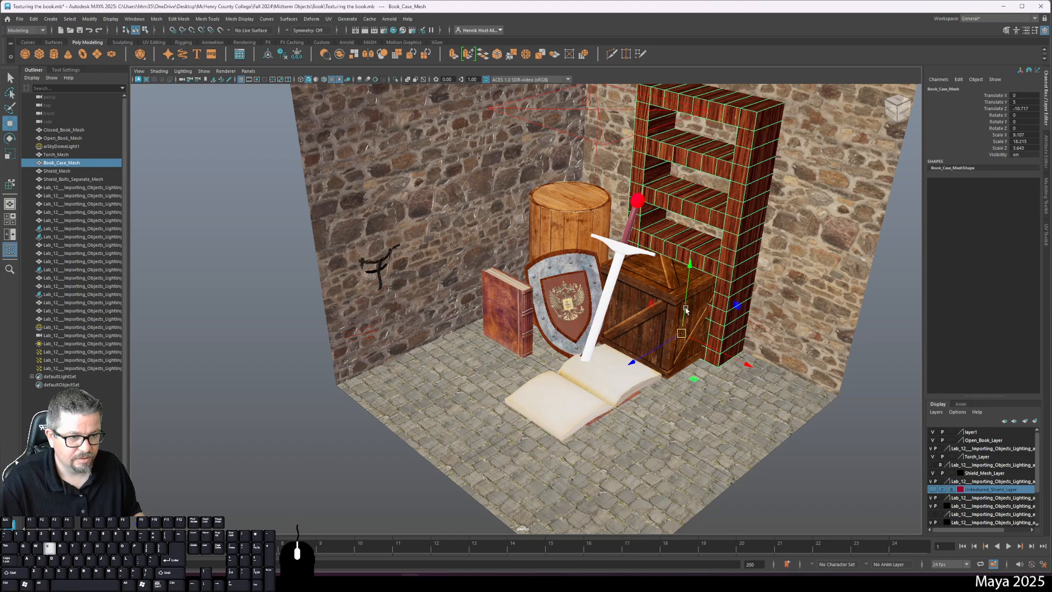
left_click_drag(632, 362, 509, 431)
key("e")
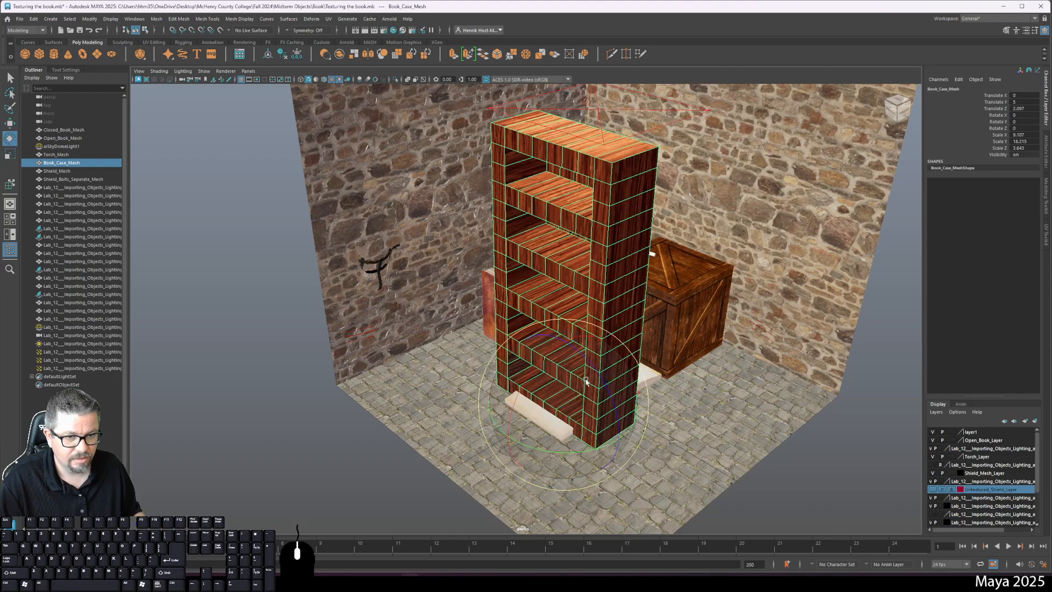
left_click_drag(583, 439, 543, 446)
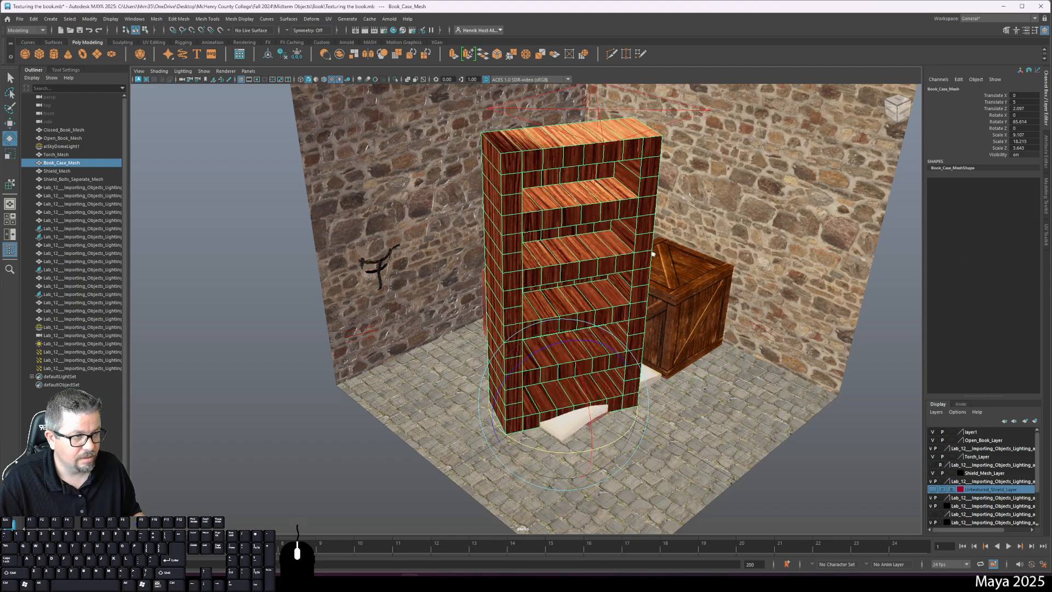
left_click(1019, 122)
type("90")
key("Return")
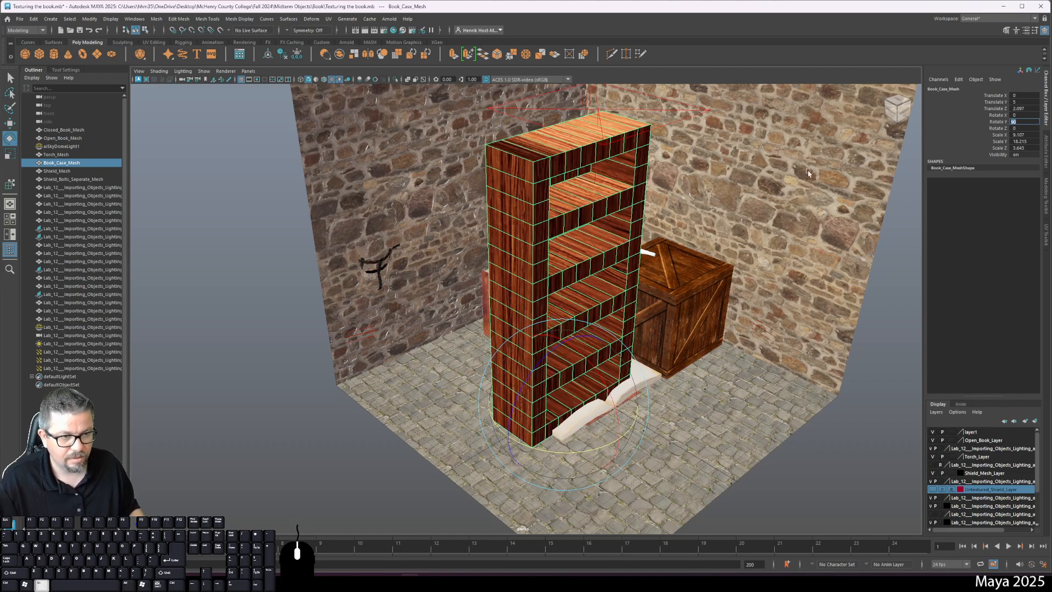
left_click_drag(808, 173, 501, 397, "alt")
key("w")
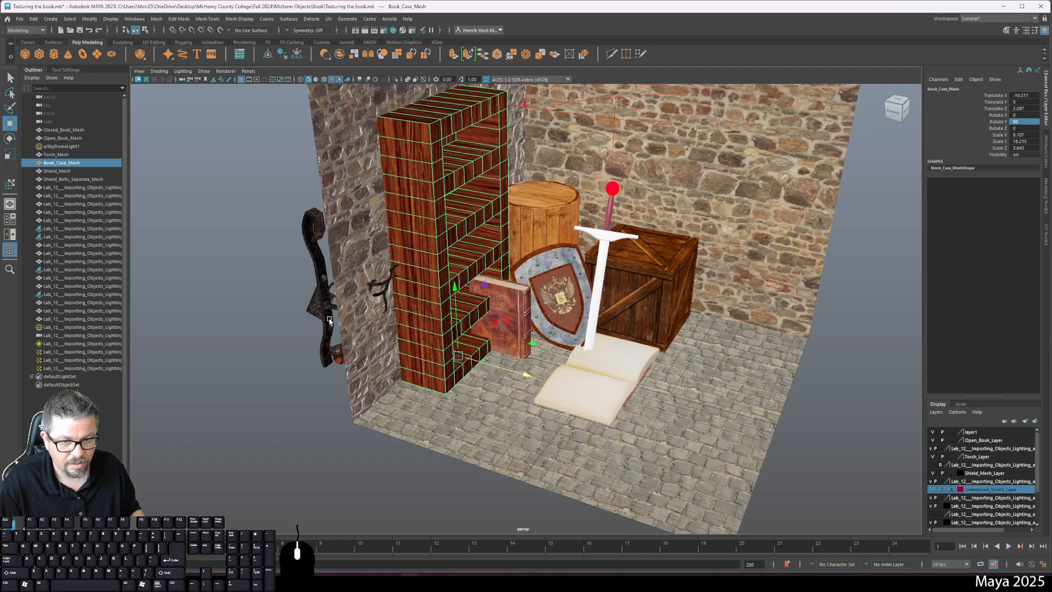
Raise the torch to about 17.9 in Y and move it along X from behind the left wall into the room
left_click(330, 320)
left_click_drag(349, 235, 340, 142)
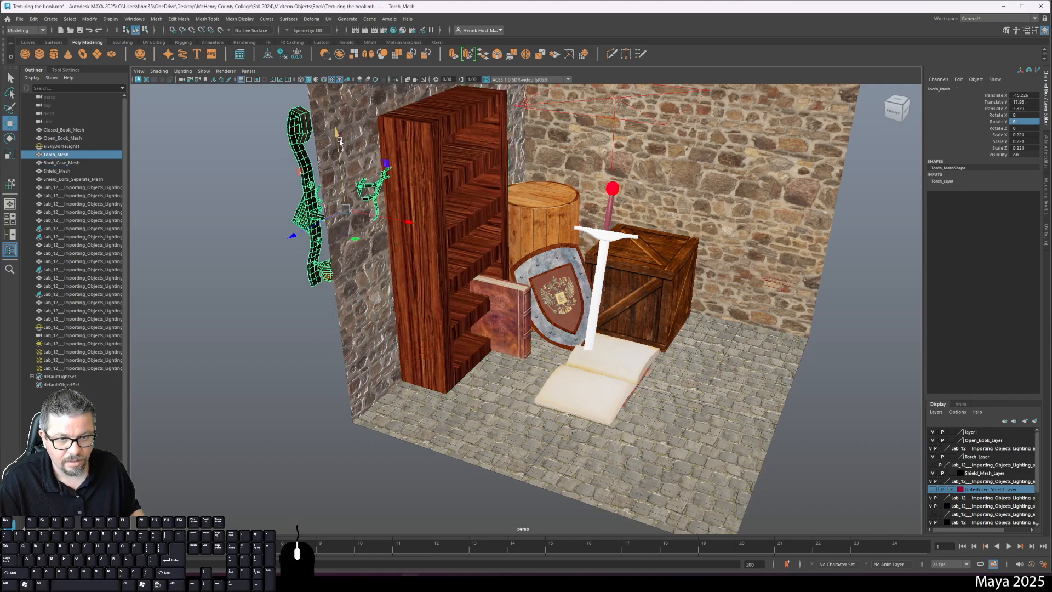
left_click_drag(407, 223, 484, 266)
Snap the torch's pivot to a vertex on its diamond-shaped wall plate and isolate the torch in the viewport
key("d")
key("v")
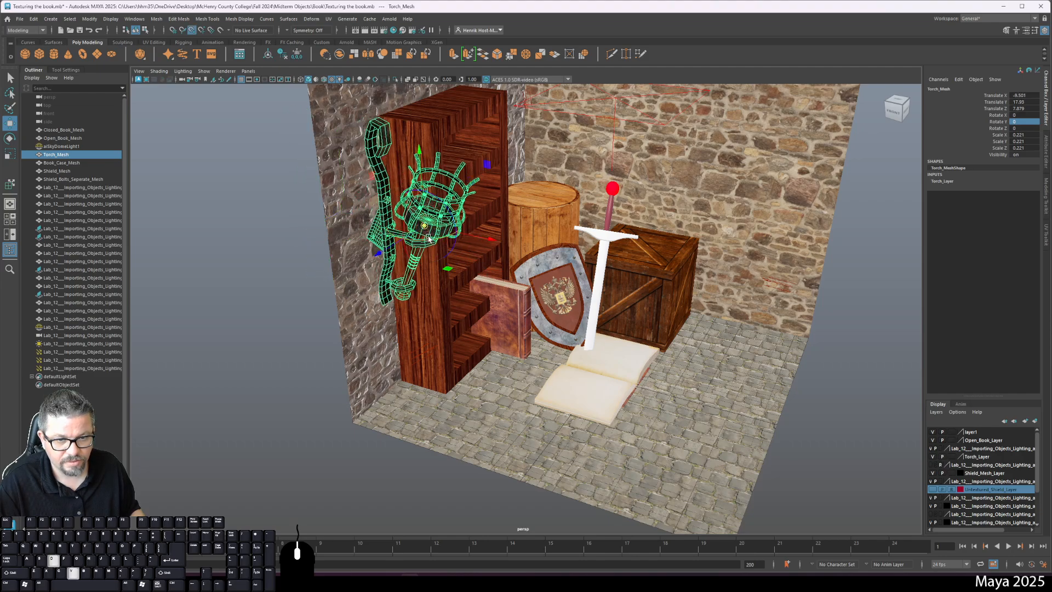
left_click_drag(429, 238, 443, 255)
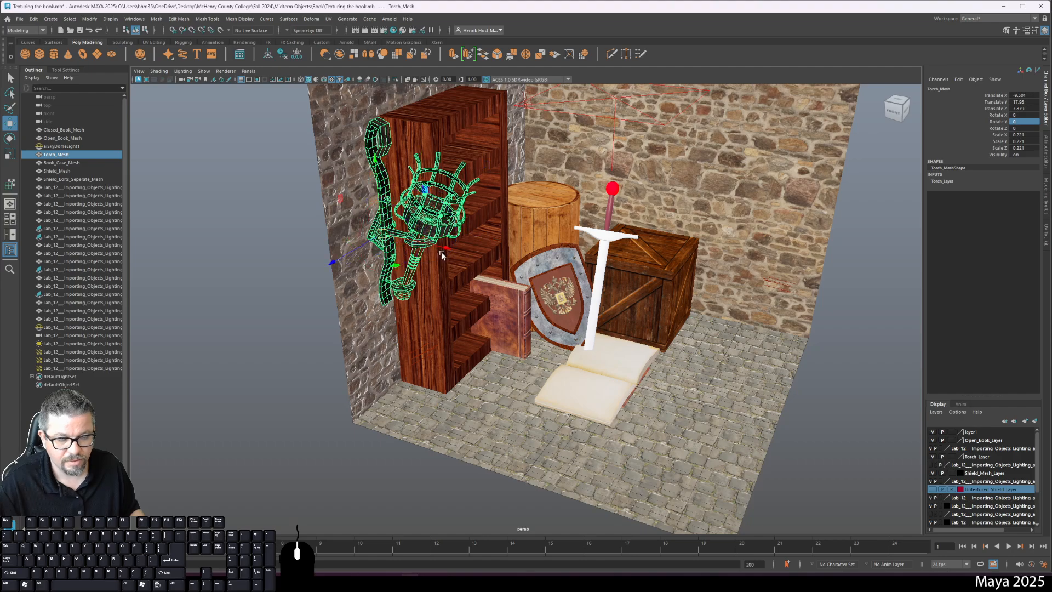
key("ctrl+1")
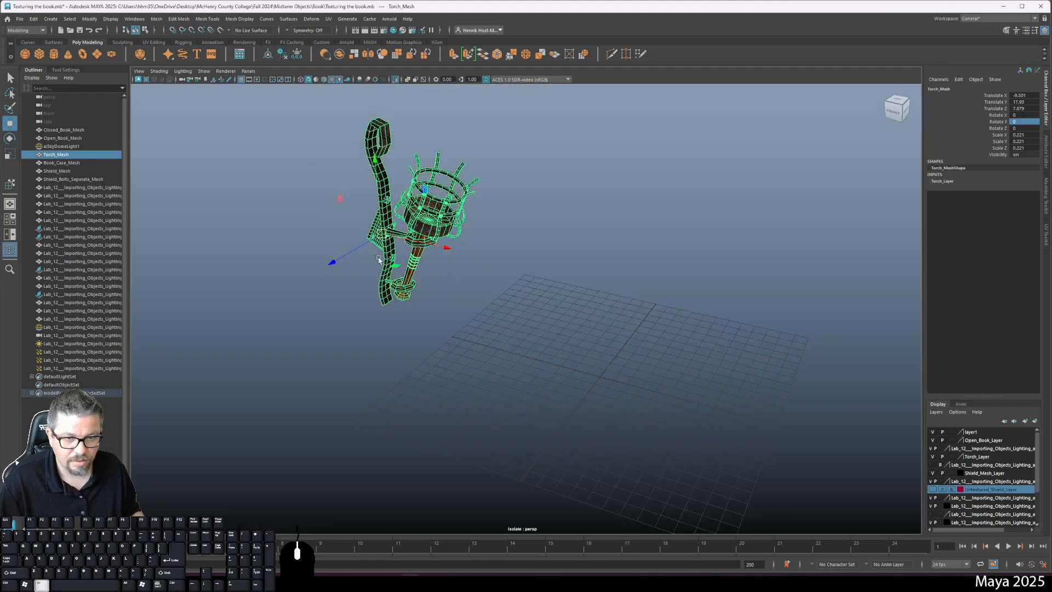
Snap the isolated torch's pivot to the vertical centre line of the diamond-shaped back plate
left_click_drag(378, 259, 485, 249, "alt")
middle_click_drag(485, 249, 411, 255, "alt")
right_click_drag(477, 346, 581, 356, "alt")
middle_click_drag(551, 250, 575, 389, "alt")
mouse_move(559, 367)
left_mouse_down("alt")
mouse_move(537, 355)
mouse_move(553, 348)
left_mouse_up("alt")
left_click_drag(662, 296, 665, 296, "alt")
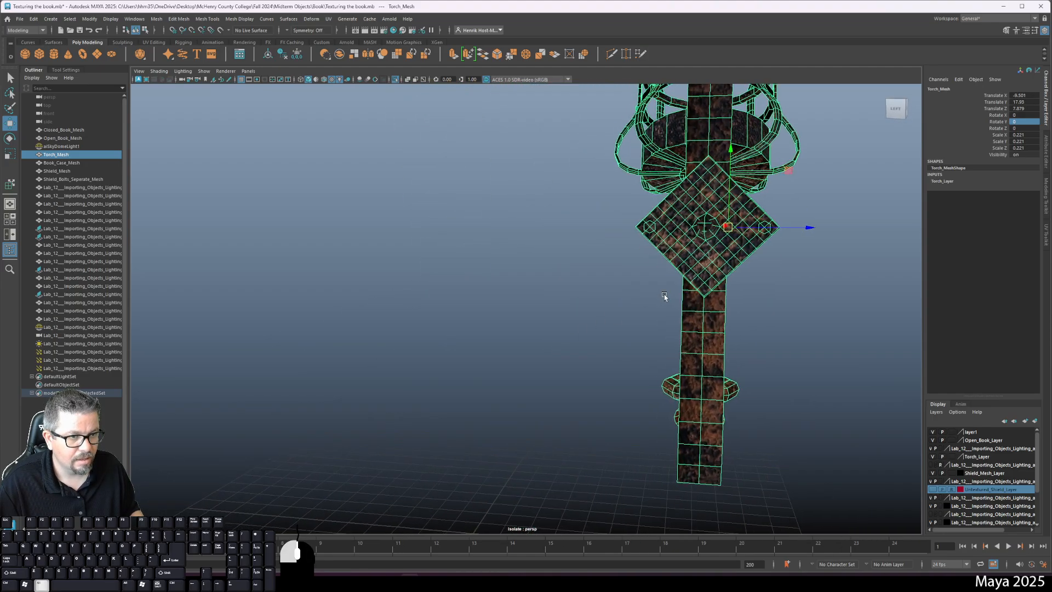
key("alt+space")
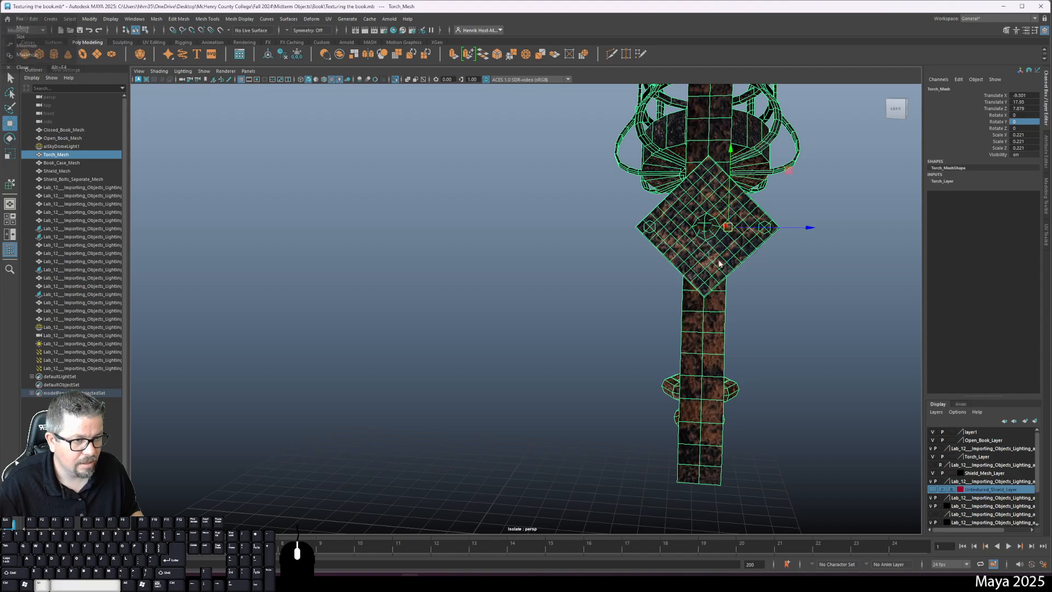
left_click_drag(729, 267, 804, 281, "alt")
middle_click_drag(804, 281, 723, 286, "alt")
right_click_drag(724, 285, 827, 394, "alt")
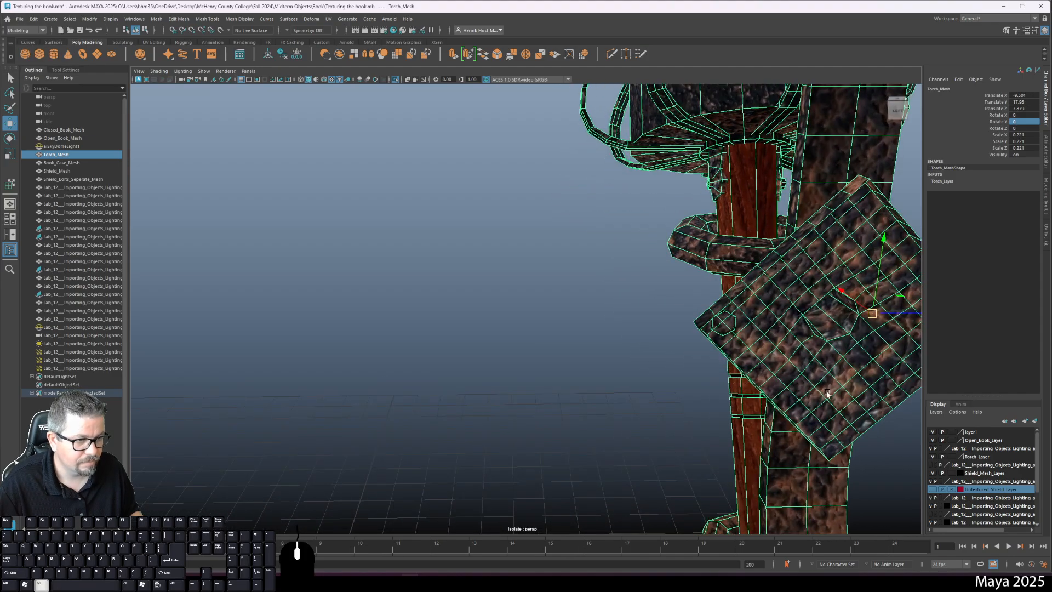
middle_click_drag(827, 394, 707, 357, "alt")
key("f")
left_click_drag(526, 317, 573, 299, "alt")
right_click_drag(573, 300, 740, 438, "alt")
middle_click_drag(740, 439, 622, 399, "alt")
left_click_drag(622, 399, 559, 397, "alt")
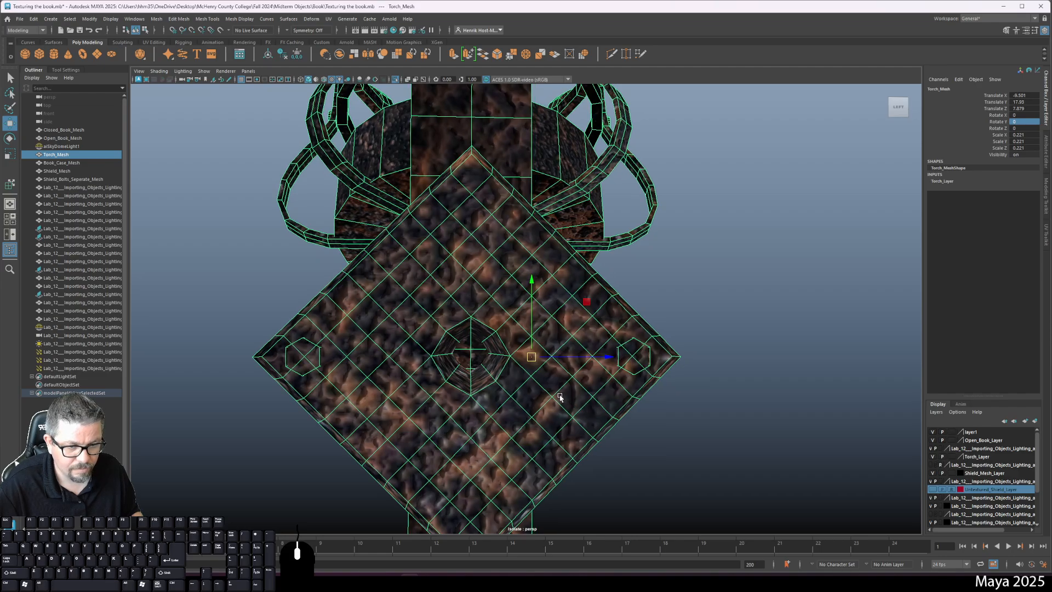
key("d")
key("v")
left_click_drag(531, 355, 472, 348)
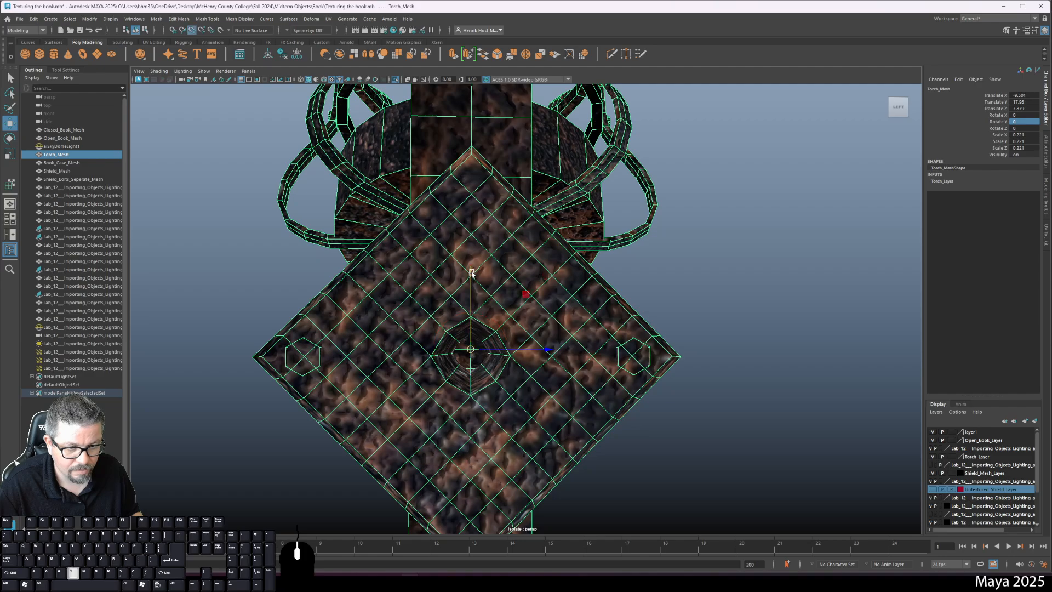
left_click_drag(472, 274, 471, 313)
key("ctrl+z")
key("ctrl+z")
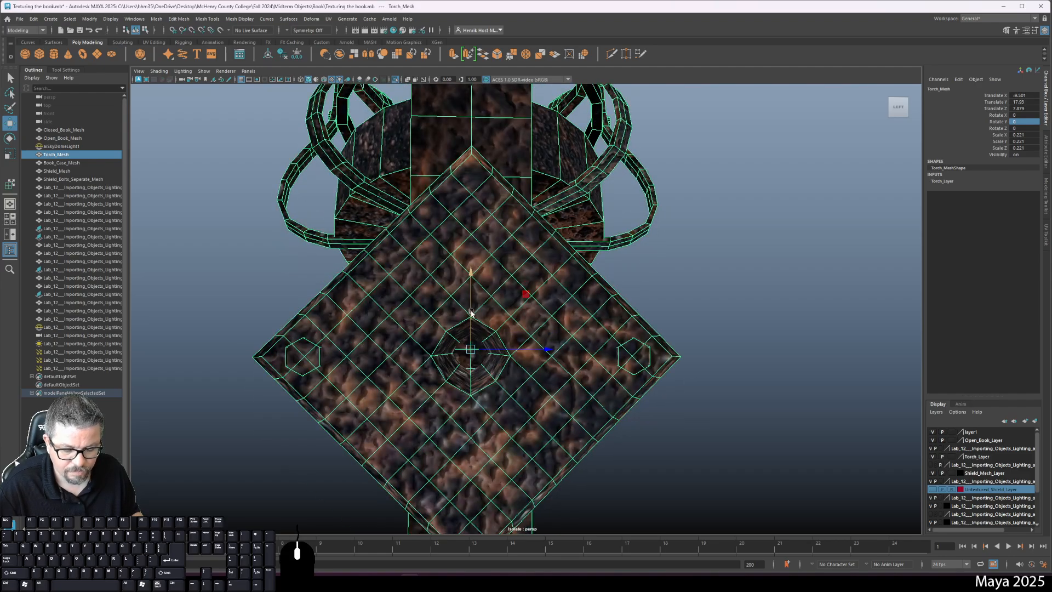
Snap the torch's pivot to the middle of the diamond-shaped plate that mounts against the wall
key("d")
key("v")
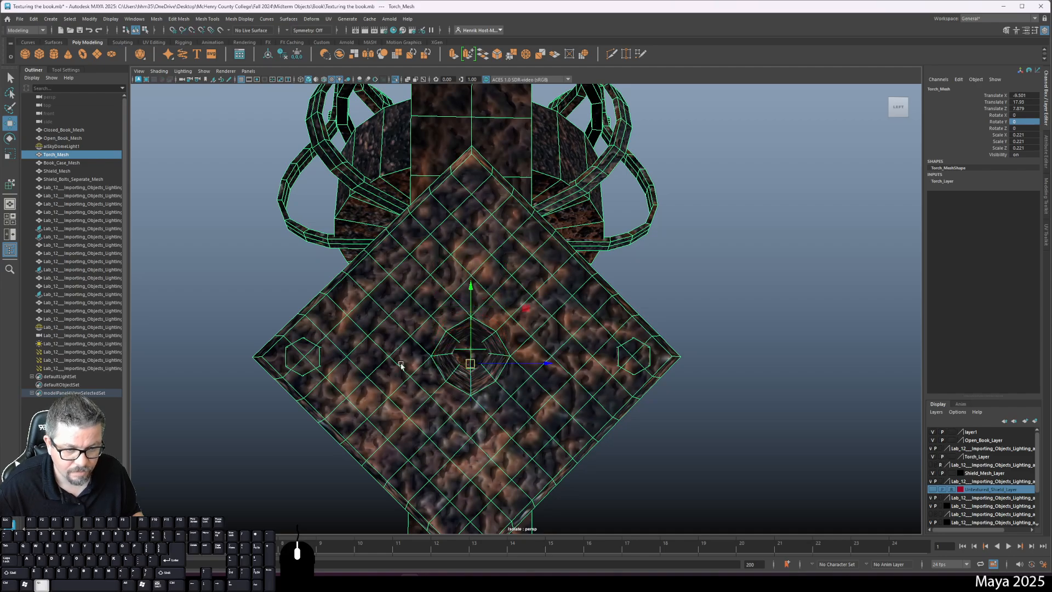
left_click_drag(404, 363, 370, 370, "alt")
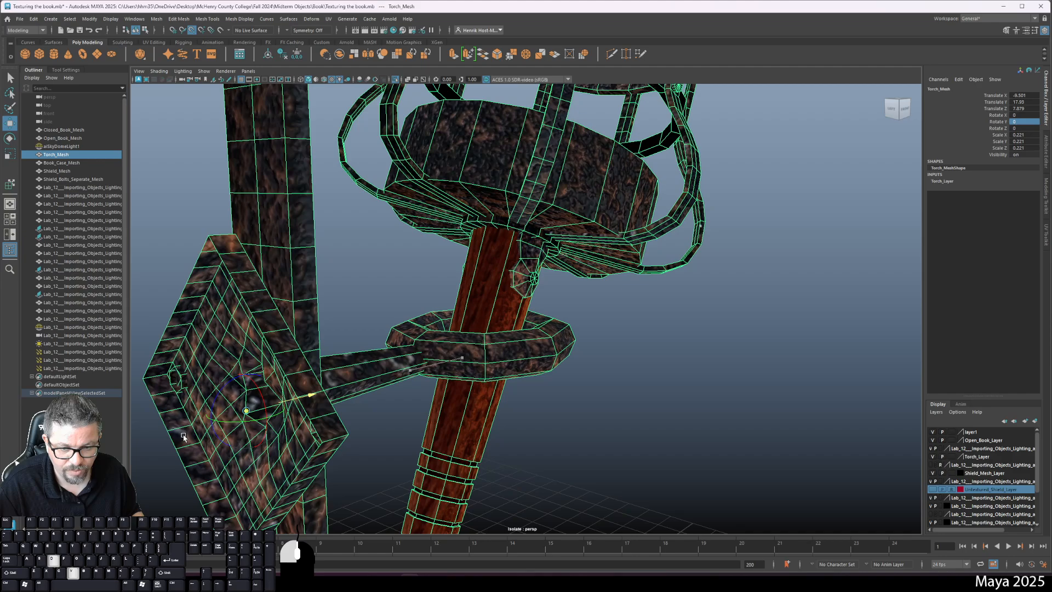
left_click_drag(184, 436, 184, 437)
left_click_drag(429, 396, 471, 366, "alt")
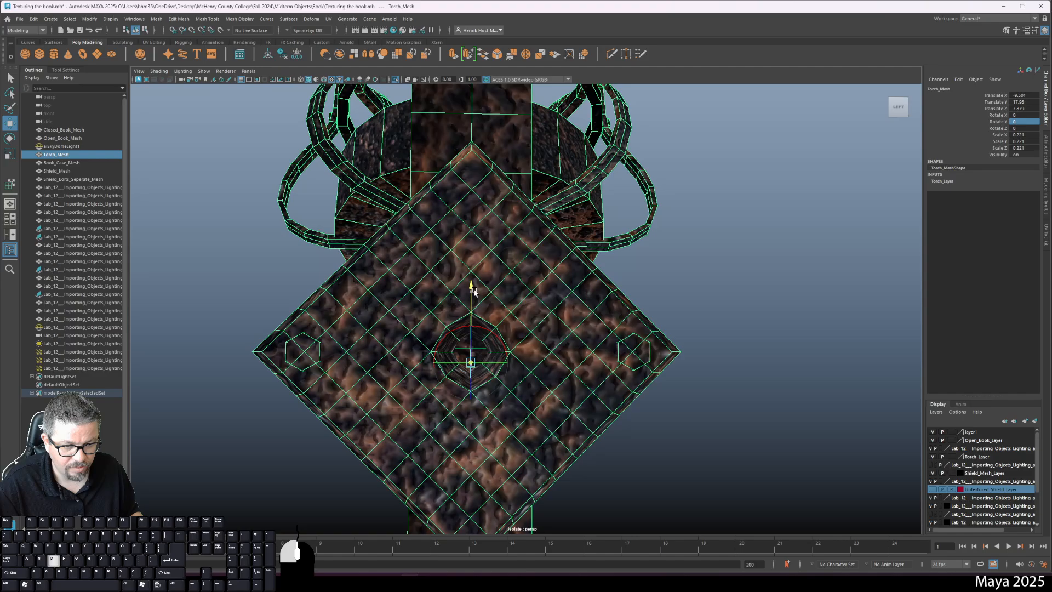
left_click_drag(479, 282, 470, 366, "alt")
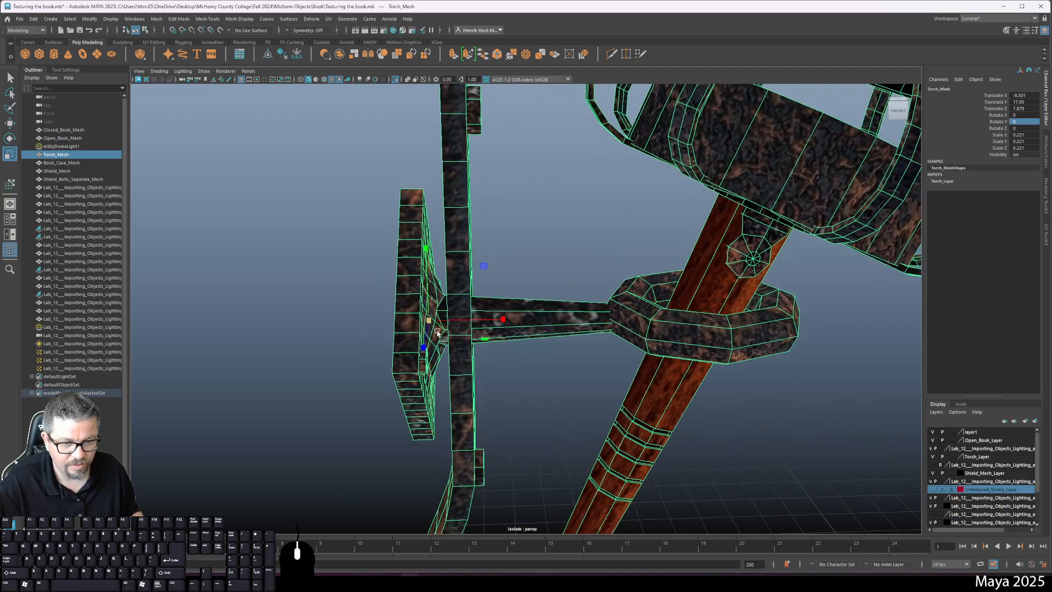
Scale the torch uniformly to 0.206, bring the rest of the room back into view and reselect the torch
left_click_drag(429, 322, 362, 278)
left_click(784, 487)
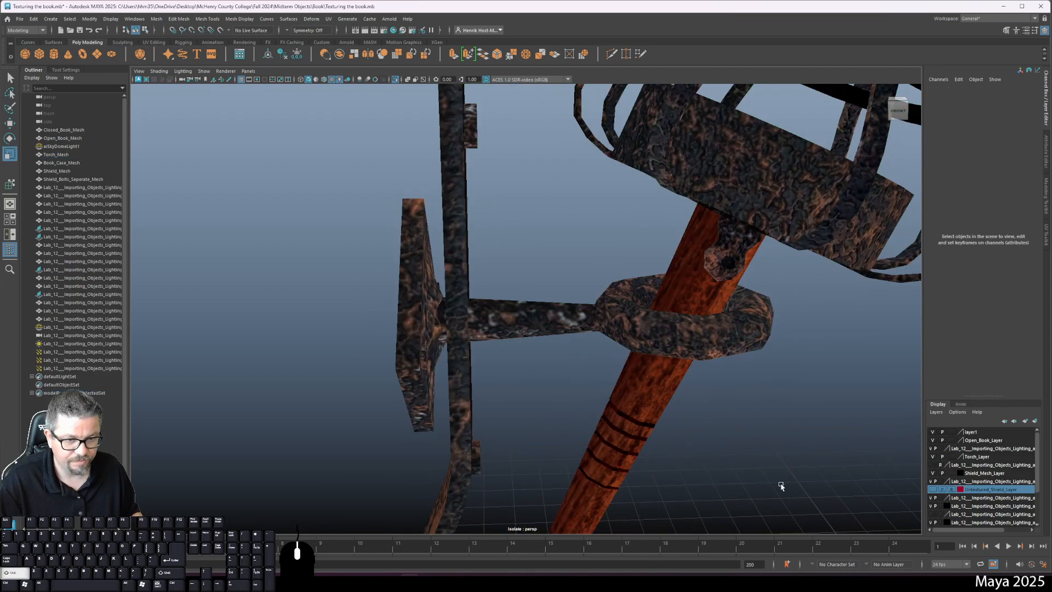
key("shift+i")
left_click_drag(616, 446, 559, 424)
right_click_drag(559, 424, 482, 392, "alt")
left_click(542, 327)
left_click_drag(566, 395, 519, 376, "alt")
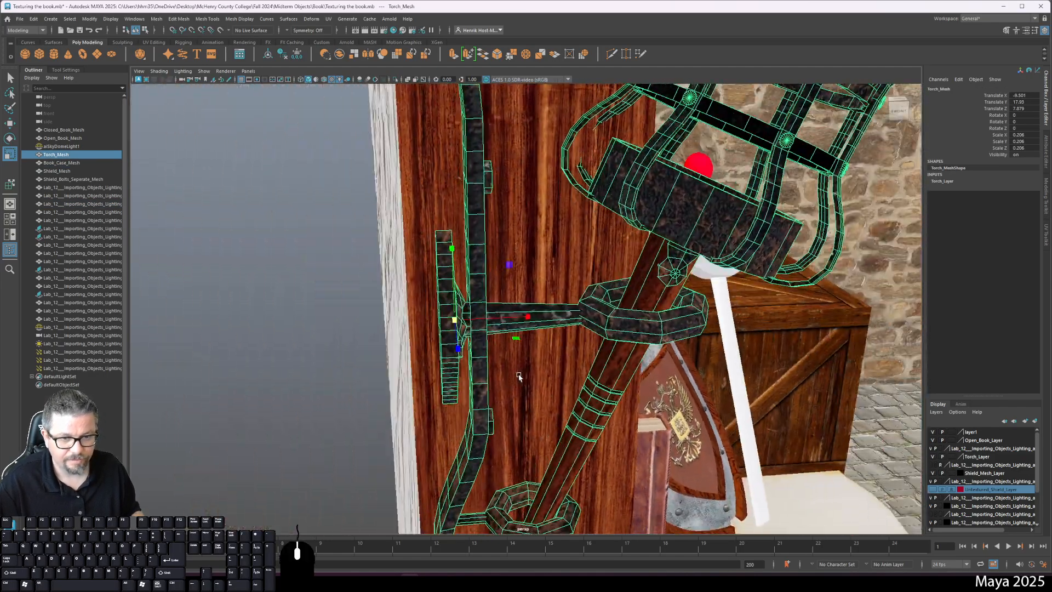
Move the torch along X so its back plate sits against the left stone wall
left_click_drag(517, 318, 467, 310)
scroll(488, 307, "down", 2)
middle_click_drag(467, 310, 446, 236, "alt")
left_click_drag(447, 236, 428, 222, "alt")
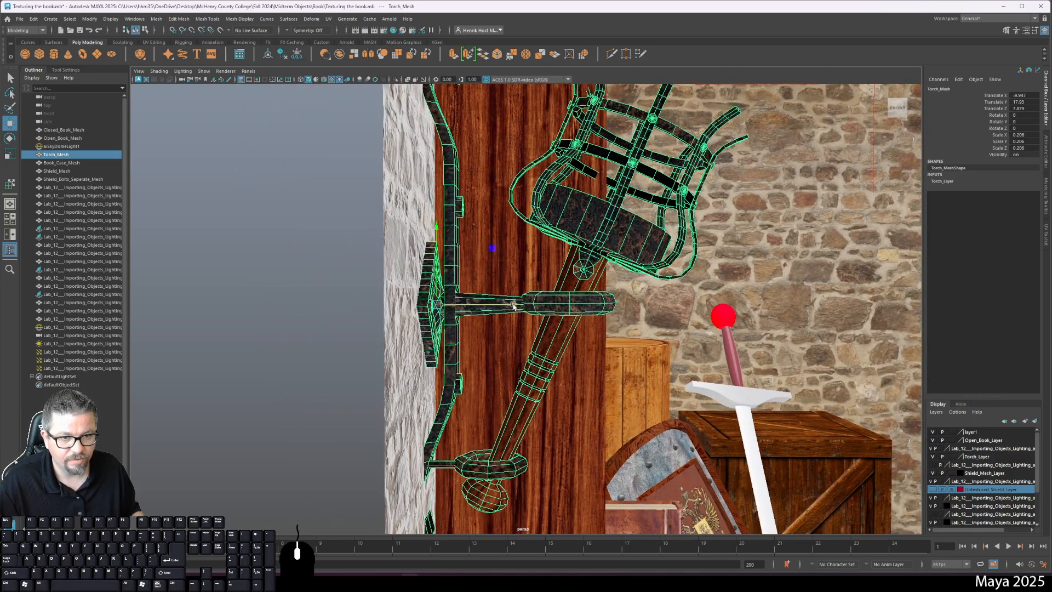
left_click_drag(513, 305, 541, 313)
Select the rear edge loop of the torch's back plate, shift it along X toward the wall, and return to object selection
right_click_drag(513, 310, 511, 286)
double_click(456, 285)
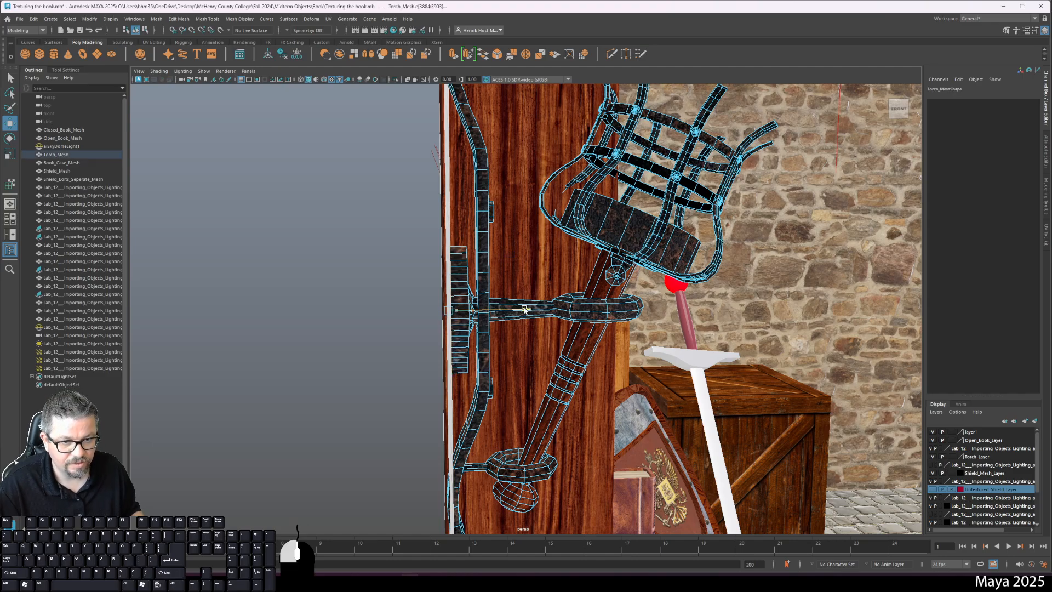
mouse_move(517, 320)
left_mouse_down("alt")
mouse_move(549, 324)
mouse_move(528, 324)
left_mouse_up("alt")
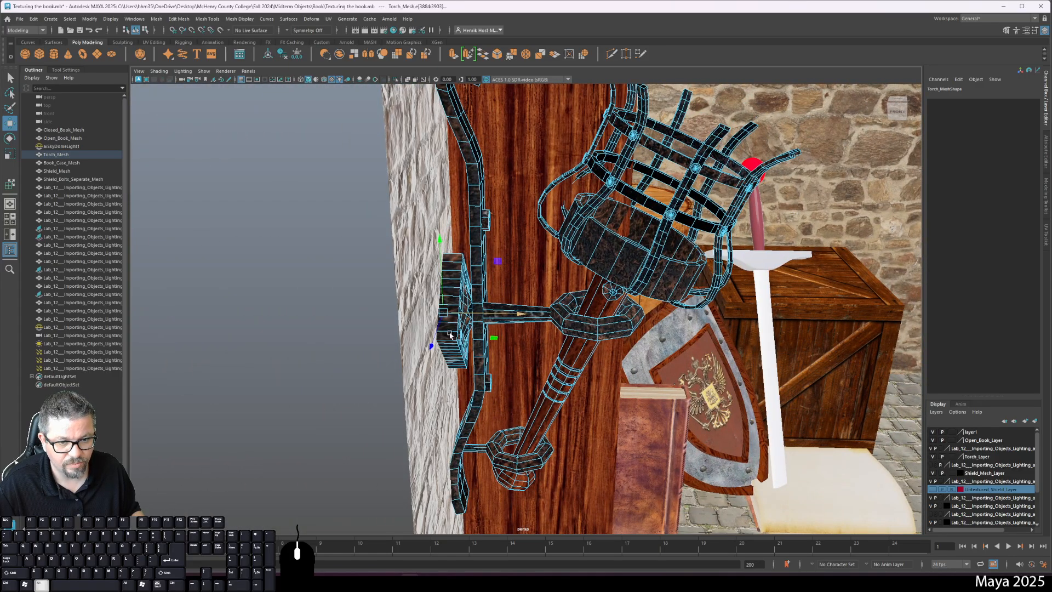
left_click_drag(451, 336, 299, 264, "alt")
right_click_drag(546, 257, 546, 234)
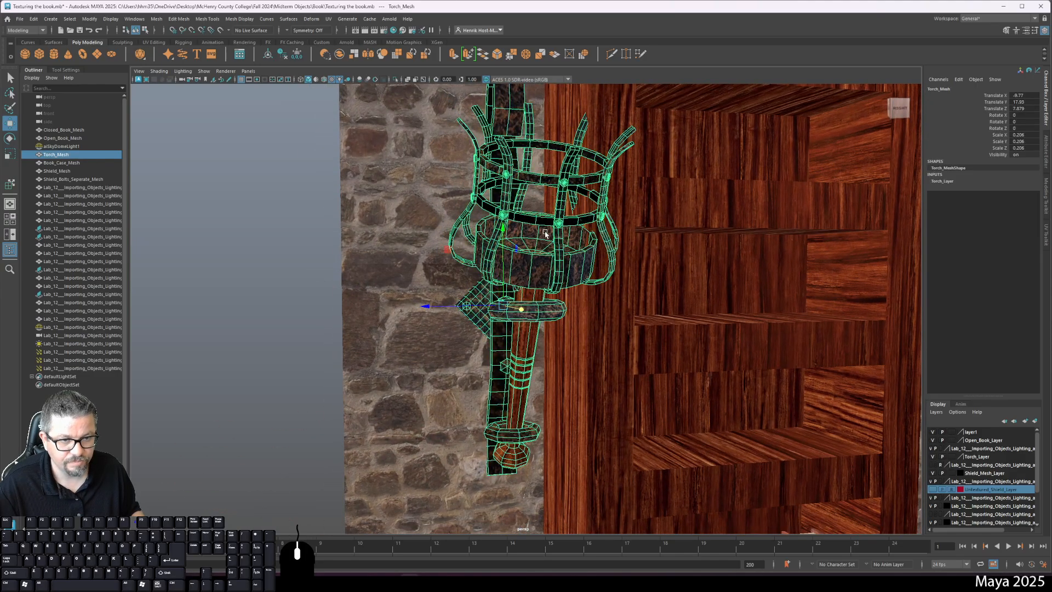
Move the torch along the left wall away from the bookcase to about Z 9.51 and scale it uniformly to 0.157
left_click_drag(501, 309, 432, 306)
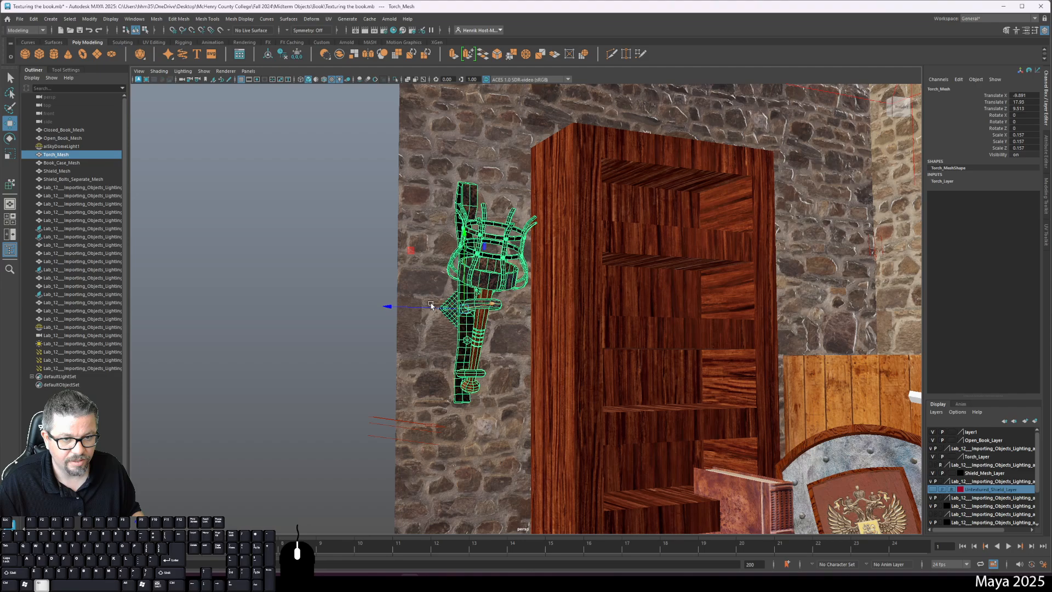
right_click_drag(512, 373, 394, 265, "alt")
left_click_drag(395, 265, 411, 326, "alt")
left_click(411, 326)
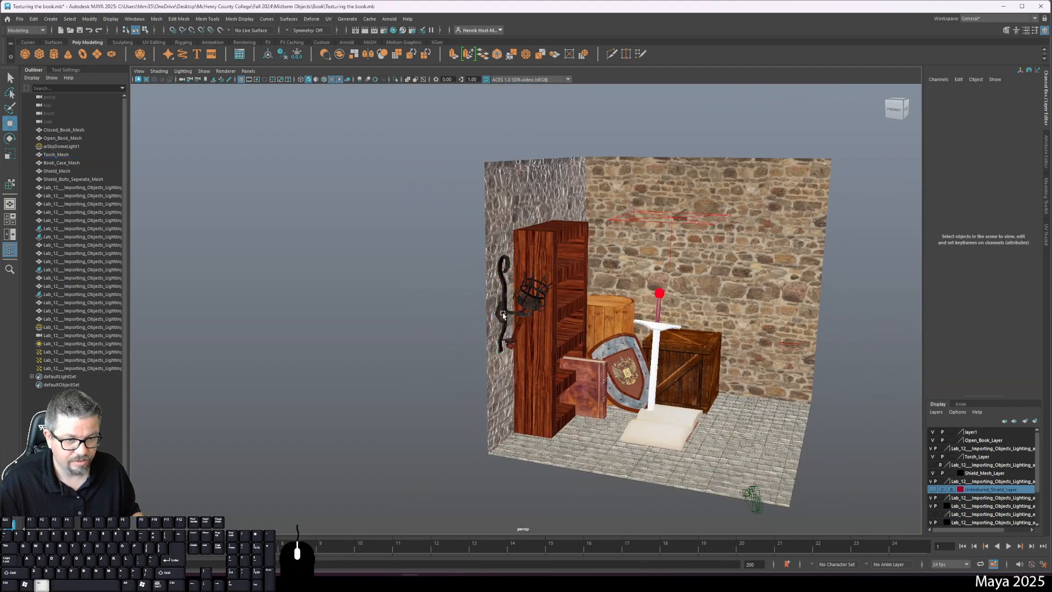
Scale the torch beside the bookcase uniformly to 0.102
left_click(526, 312)
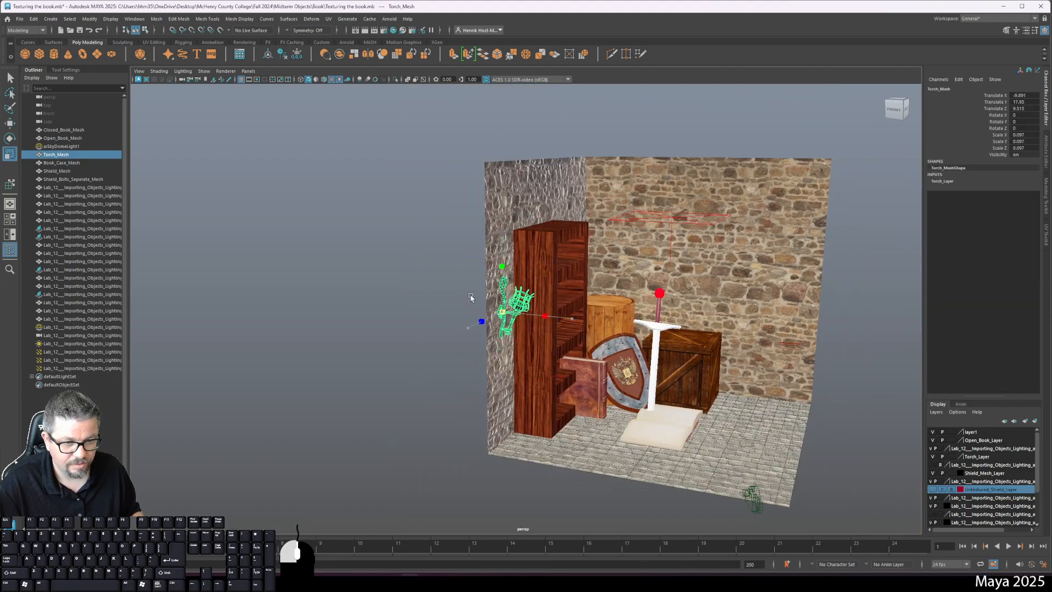
key("w")
left_click_drag(502, 316, 547, 307, "alt")
middle_click_drag(533, 241, 524, 311, "alt")
right_click_drag(525, 311, 575, 358, "alt")
middle_click_drag(575, 359, 643, 350, "alt")
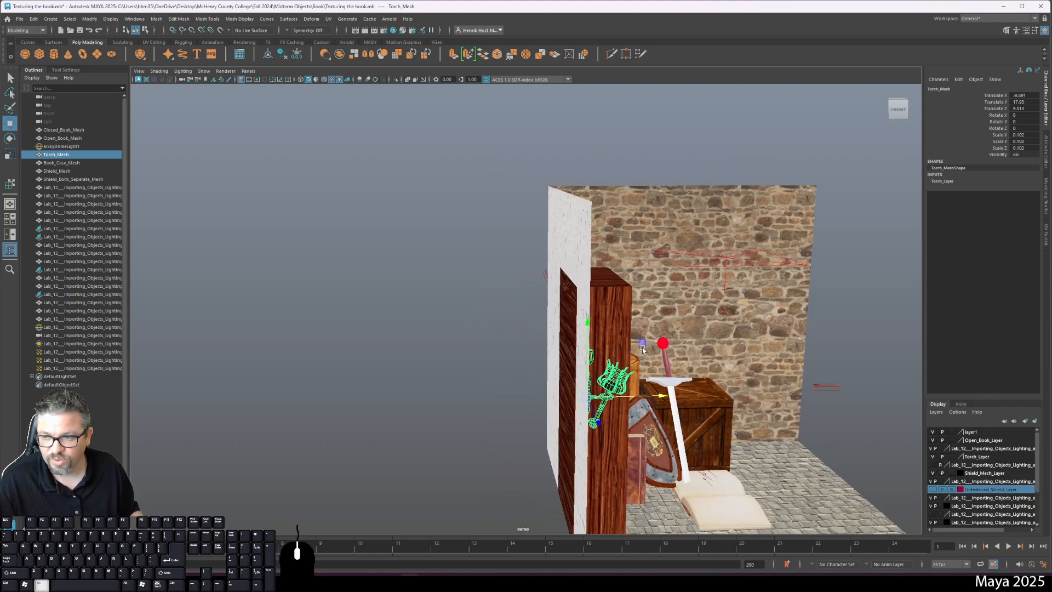
Set the torch's back plate against the left wall and raise the torch to about 20.4 in Y
left_click_drag(613, 365, 596, 353, "alt")
middle_click_drag(597, 354, 572, 311, "alt")
right_click_drag(572, 311, 667, 375, "alt")
left_click_drag(660, 367, 481, 305)
left_click_drag(470, 254, 471, 208)
Duplicate the torch and move the copy along the left wall to the bookcase's other side, at about Z -7.13
key("ctrl+d")
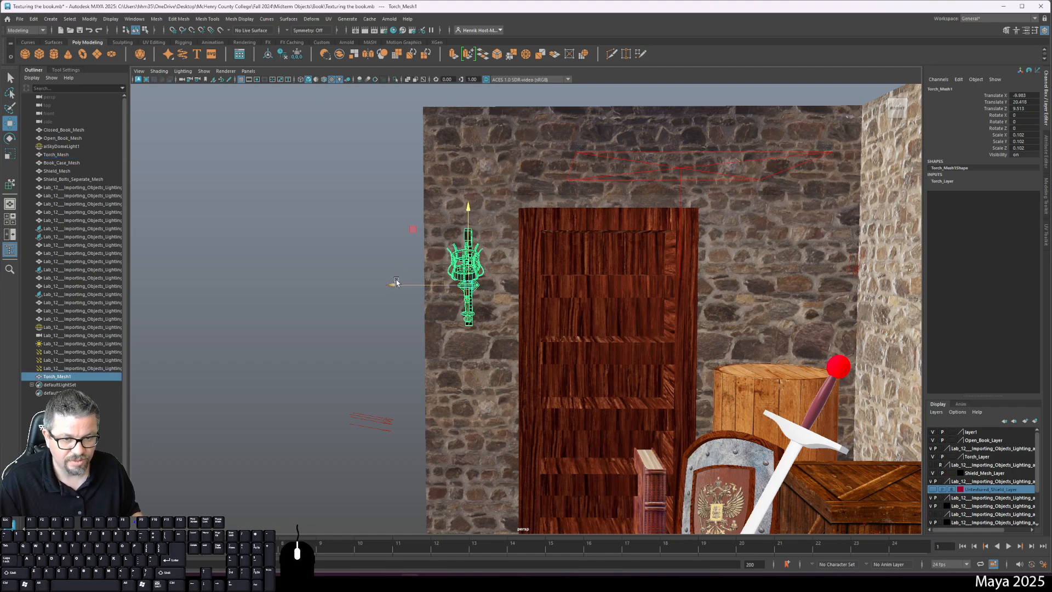
left_click_drag(396, 281, 712, 301)
right_click_drag(712, 300, 649, 299, "alt")
left_click_drag(649, 299, 685, 229, "alt")
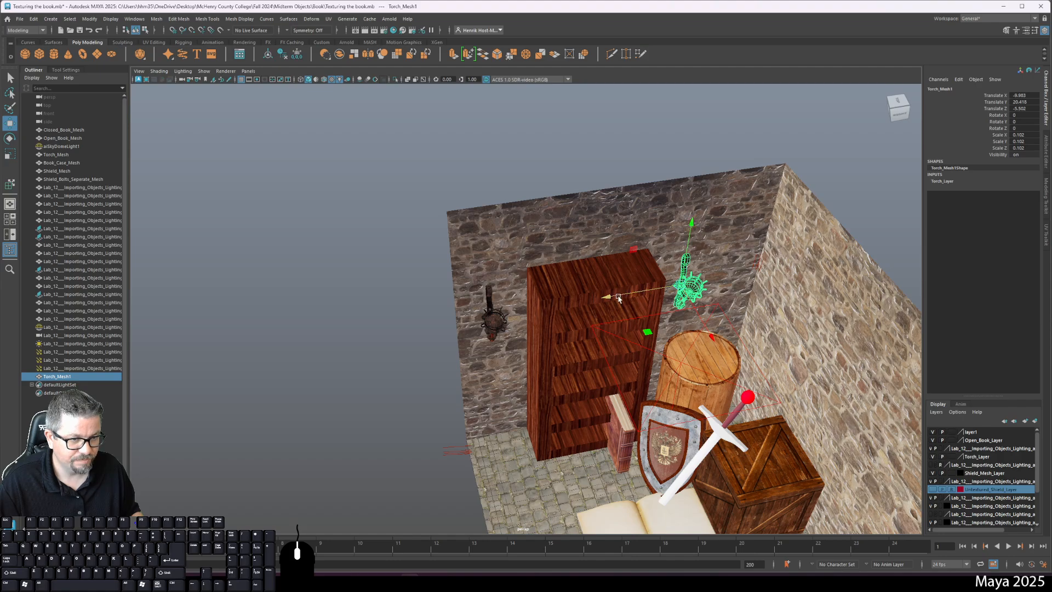
left_click_drag(618, 297, 634, 274)
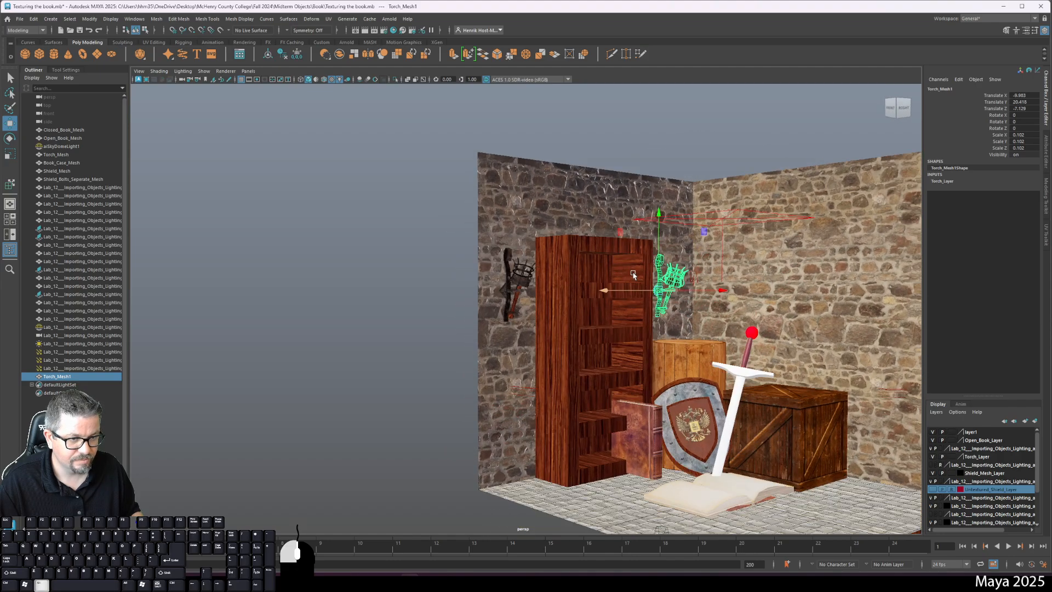
left_click(416, 287)
Raise the open book to about 7.69 in Y and set its Y rotation to 90 degrees
middle_click_drag(550, 365, 409, 329, "alt")
left_click_drag(409, 329, 422, 384, "alt")
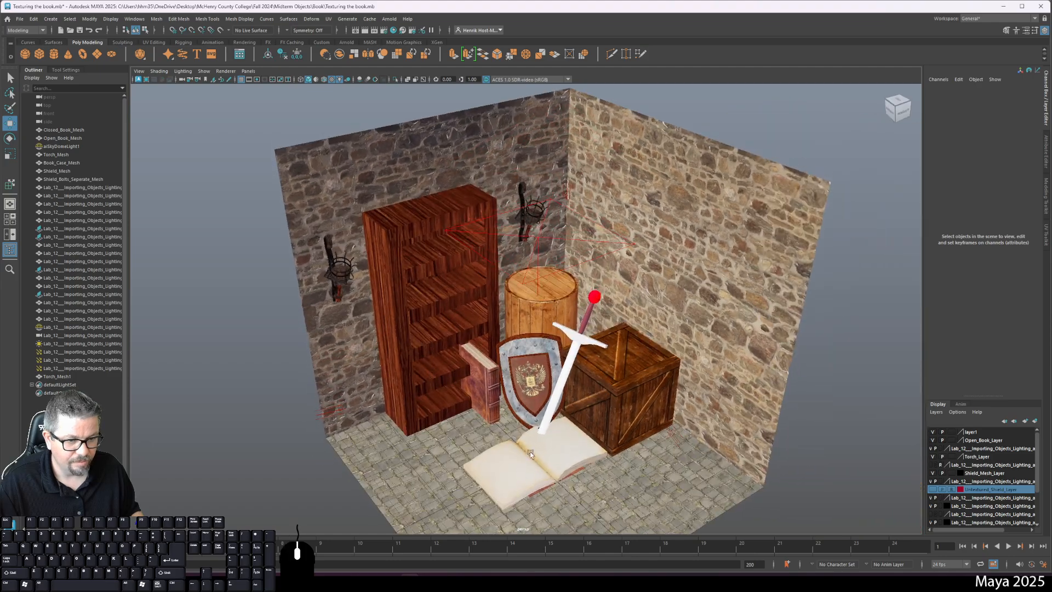
left_click(560, 454)
scroll(645, 417, "up", 4)
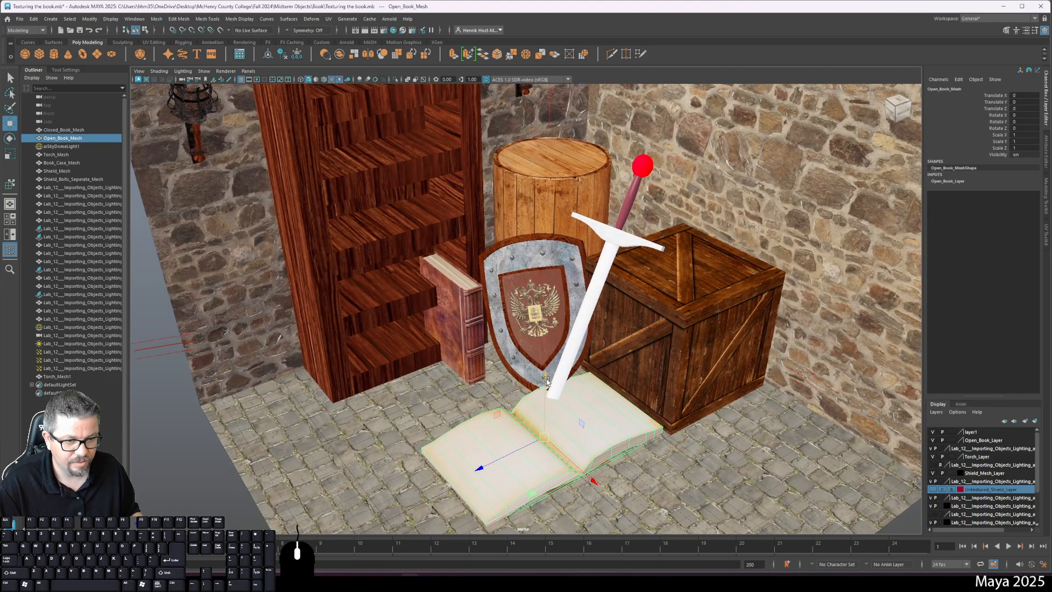
left_click_drag(547, 380, 547, 226)
key("e")
left_click_drag(600, 319, 512, 328)
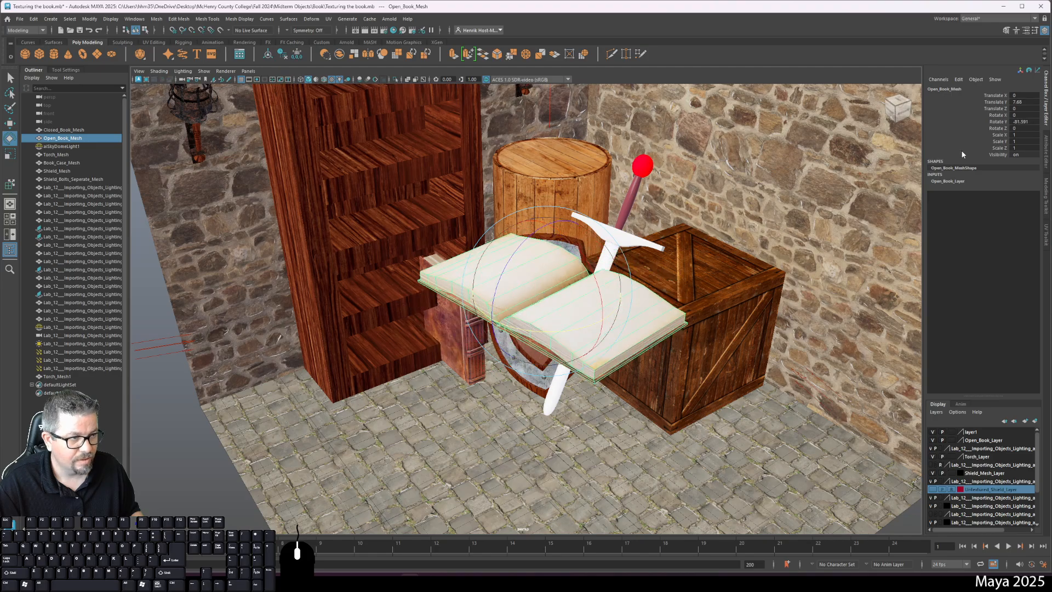
type("-90")
key("Return")
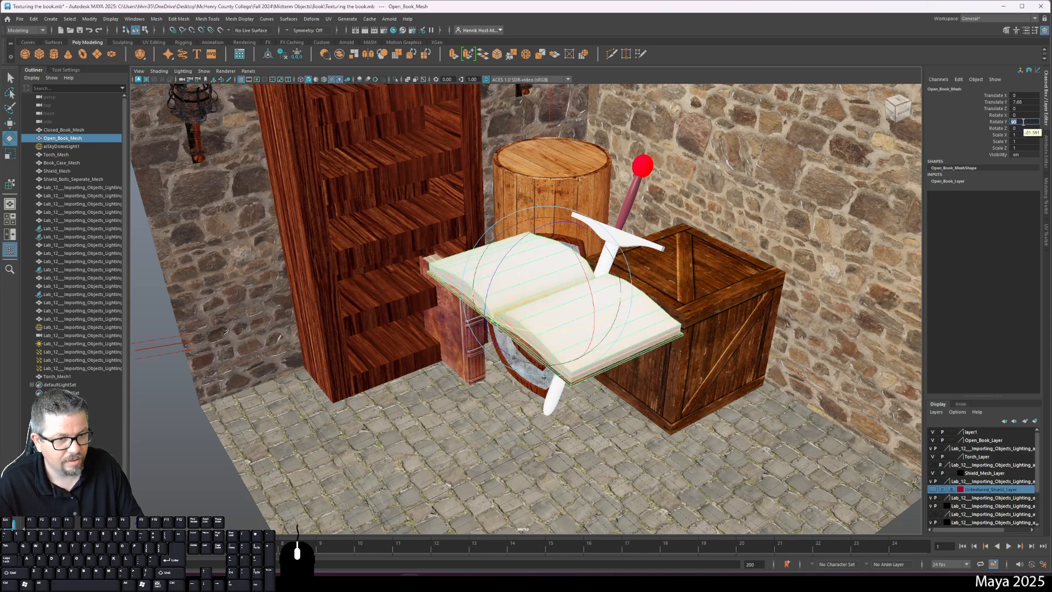
Place the open book on top of the wooden crate, scaled uniformly to 0.658, at about Y 6.49 and Z -8.08
key("w")
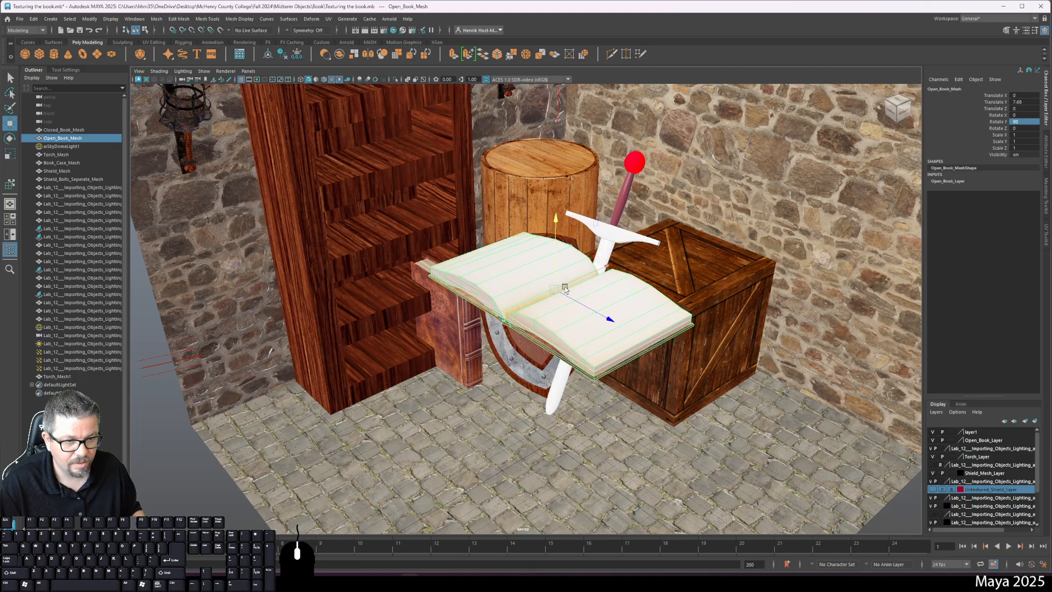
left_click_drag(597, 272, 713, 182)
key("r")
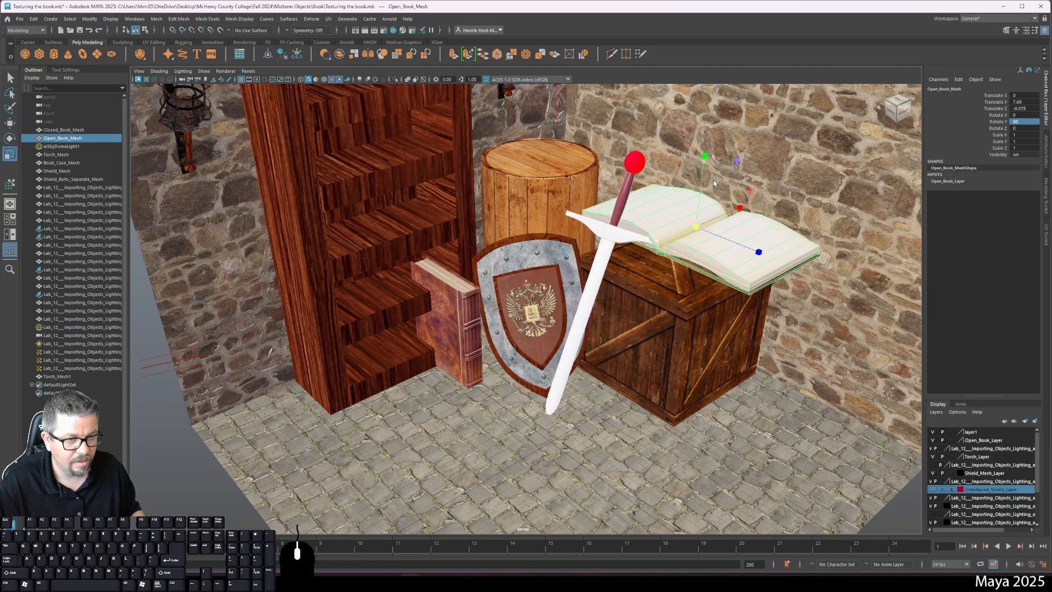
left_click_drag(696, 225, 653, 195)
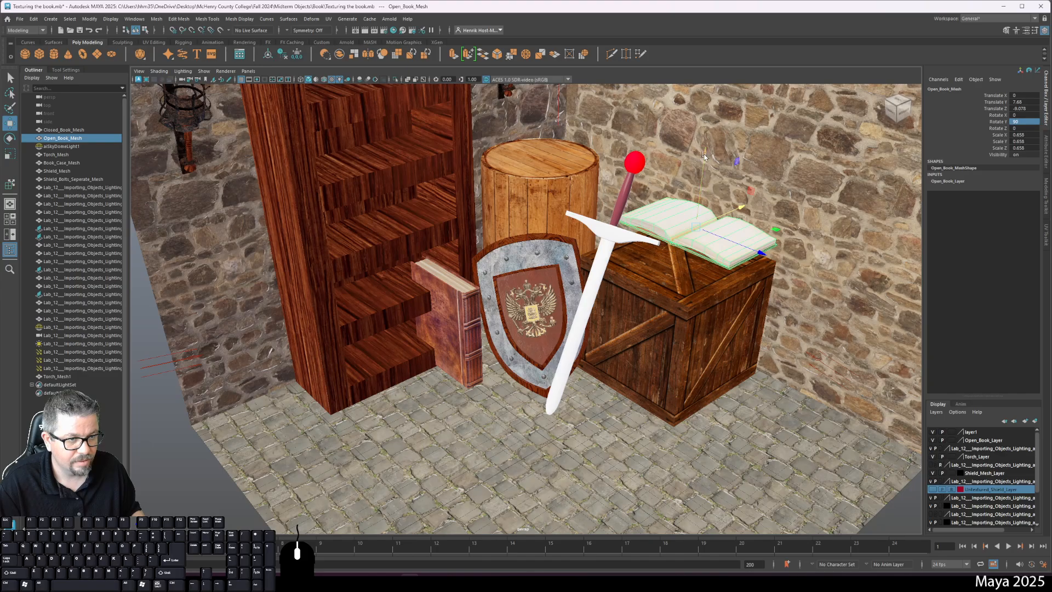
left_click_drag(704, 158, 707, 179)
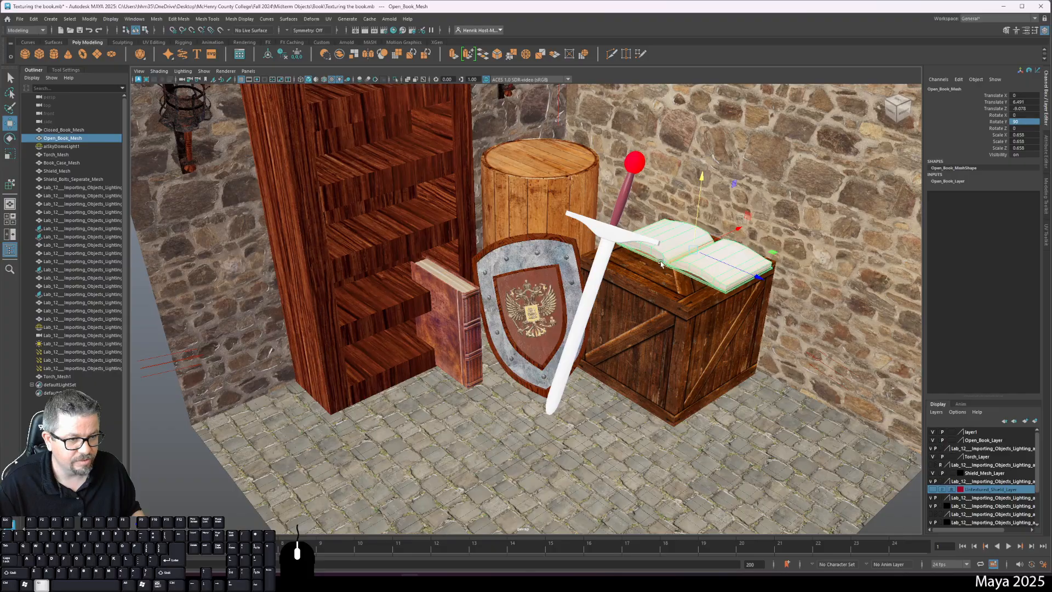
Turn the open book on the crate to about 114.6 degrees in Y and shift it to about X -0.16, Z -8.29
left_click_drag(661, 263, 612, 238, "alt")
middle_click_drag(613, 239, 466, 296, "alt")
left_click_drag(466, 296, 496, 332, "alt")
right_click_drag(496, 332, 630, 394, "alt")
left_click_drag(631, 394, 658, 388, "alt")
left_click_drag(675, 341, 653, 354)
key("e")
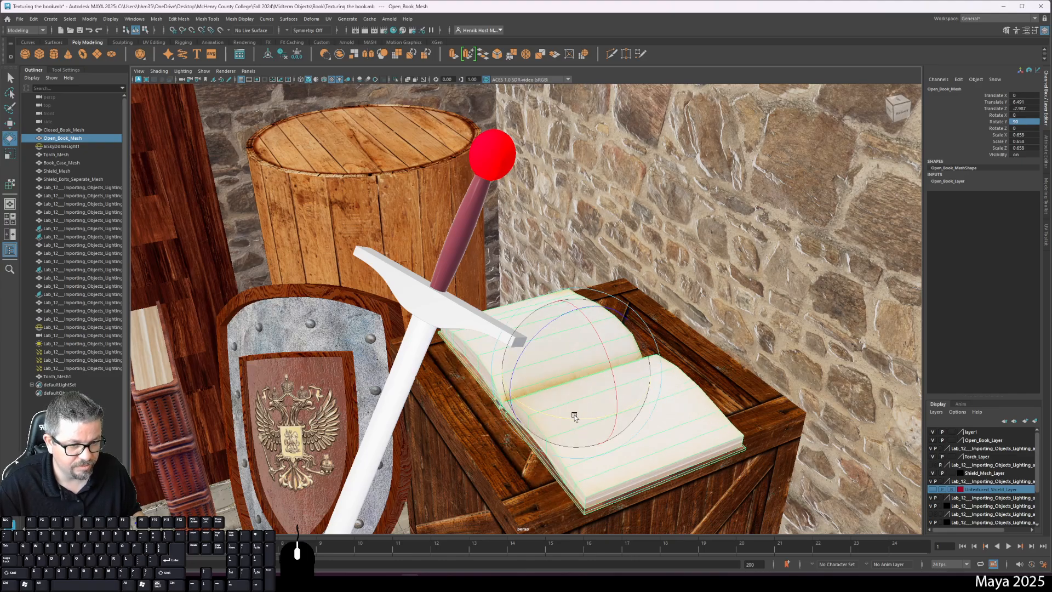
left_click_drag(576, 419, 609, 415)
key("w")
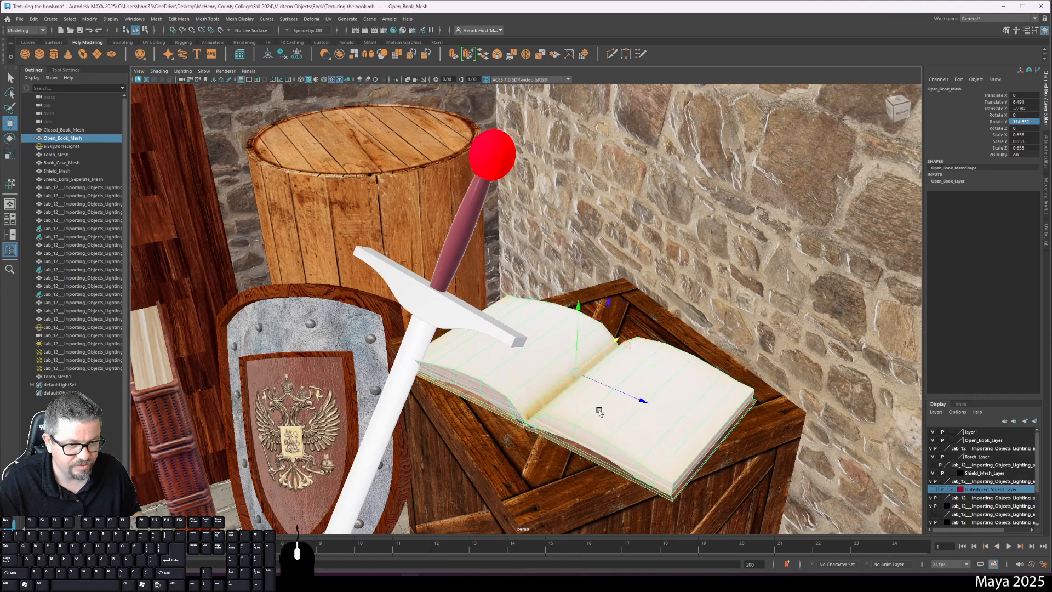
left_click_drag(618, 346, 626, 338)
right_click_drag(591, 378, 403, 191, "alt")
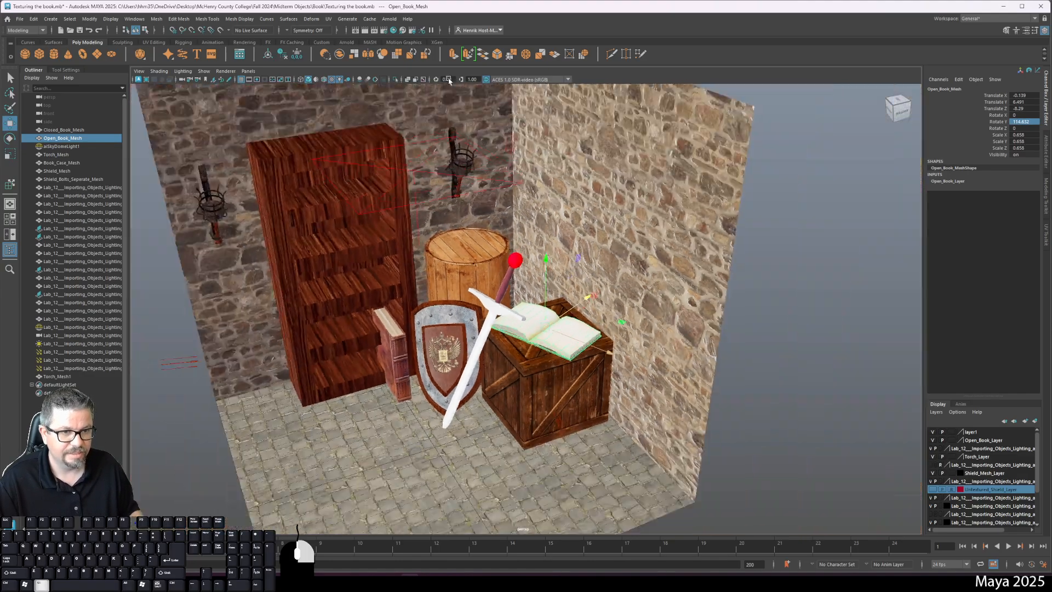
left_click_drag(403, 192, 440, 204, "alt")
left_click(740, 450)
Raise the closed book from the floor to the bookcase's upper shelves, at about 14.78 in Y
middle_click_drag(581, 384, 616, 307, "alt")
right_click_drag(616, 307, 646, 328, "alt")
left_click_drag(647, 329, 594, 301, "alt")
middle_click_drag(595, 302, 627, 346, "alt")
left_click(503, 335)
middle_click_drag(496, 351, 499, 313, "alt")
right_click_drag(499, 313, 565, 372, "alt")
middle_click_drag(564, 373, 620, 502, "alt")
left_click_drag(537, 455, 525, 236)
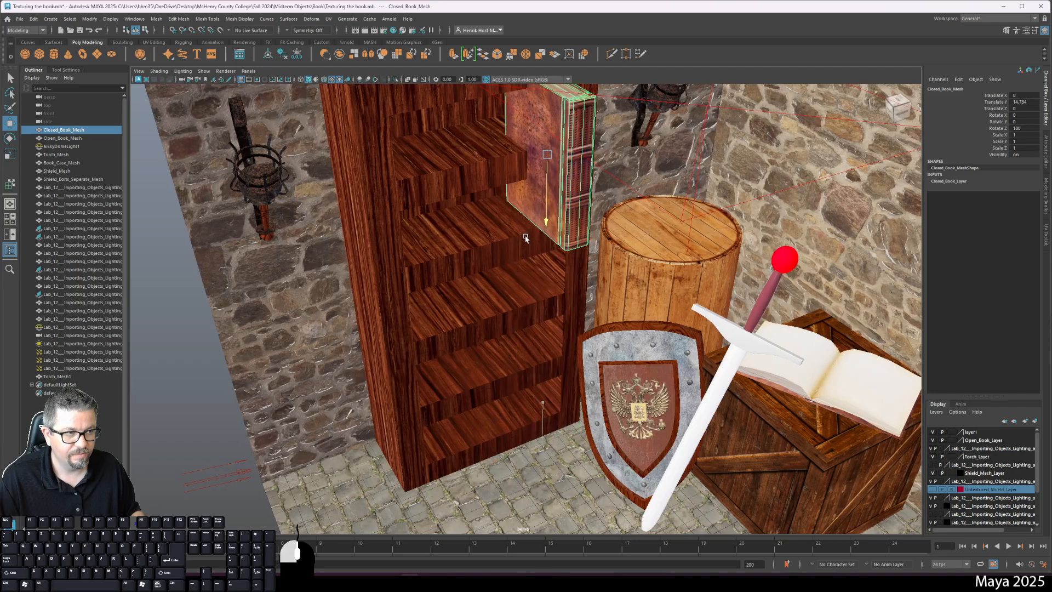
Set the closed book's rotation to 180 degrees in X, 180 degrees in Y and 0 in Z
double_click(1029, 130)
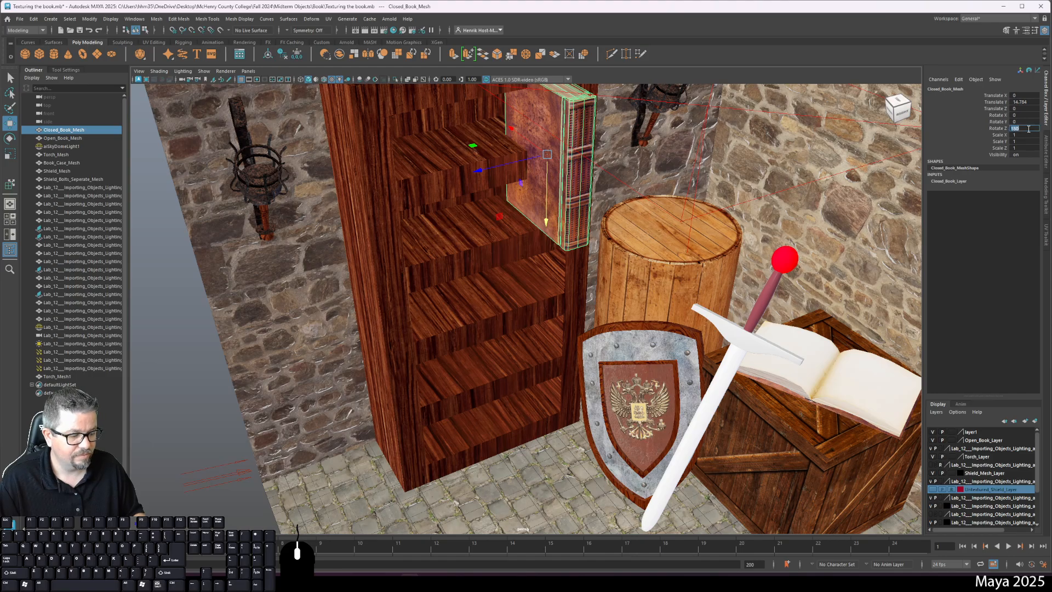
type("0")
key("Return")
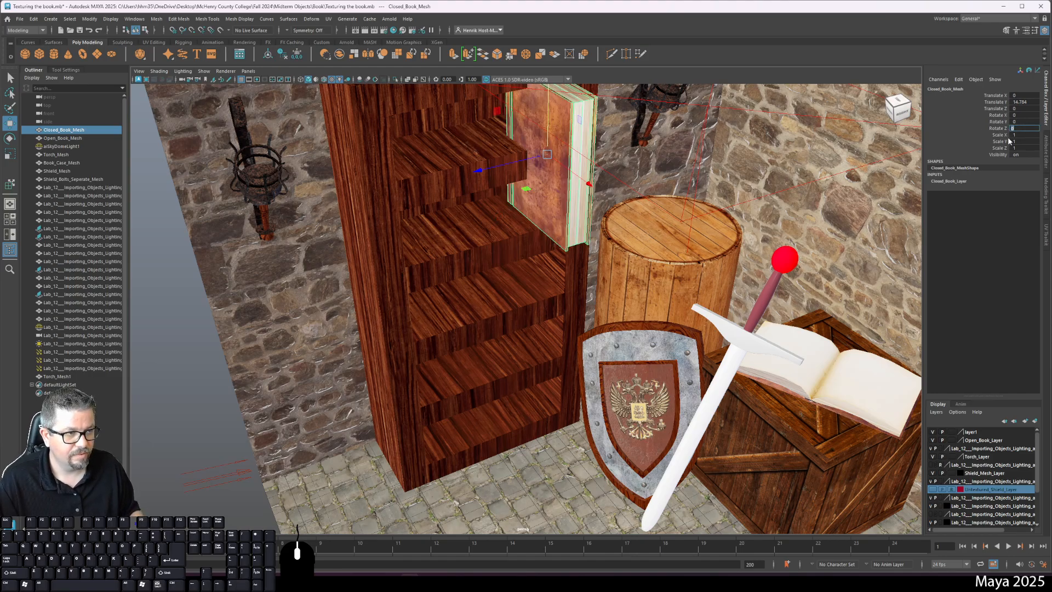
key("e")
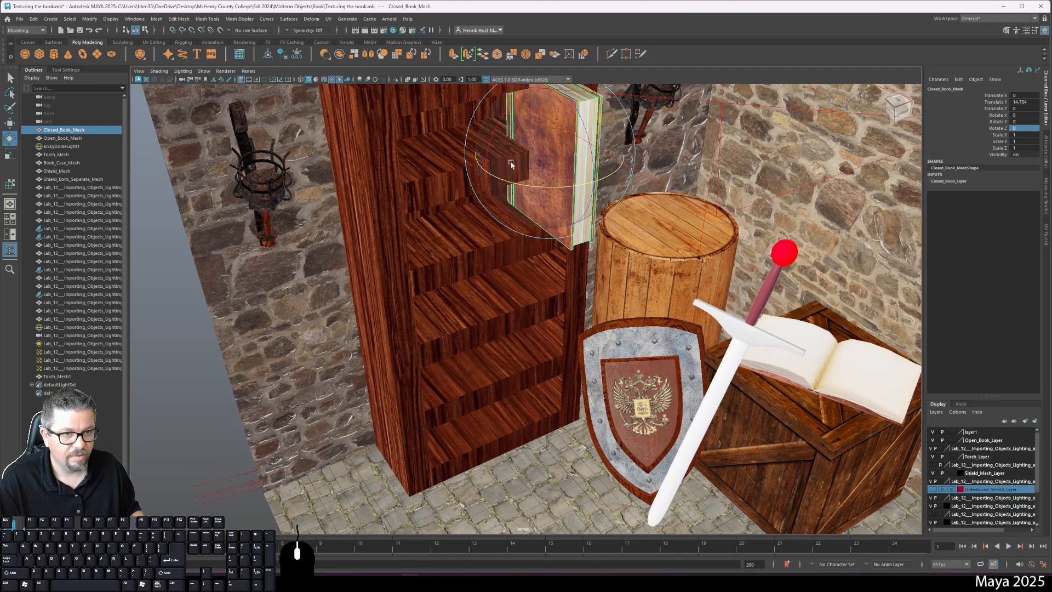
left_click_drag(519, 183, 672, 157)
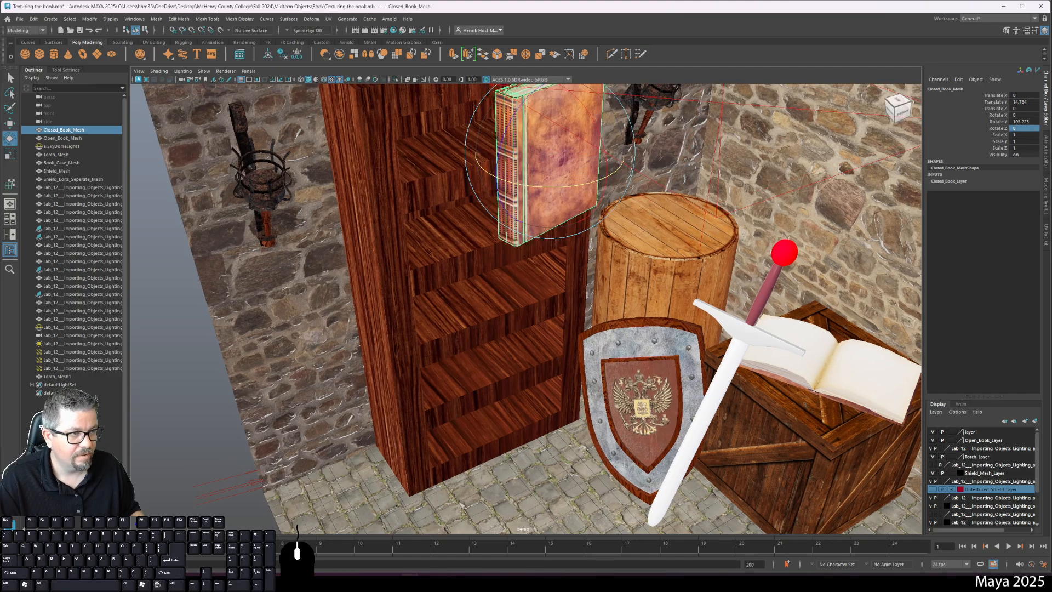
left_click(1033, 122)
type("180")
key("Return")
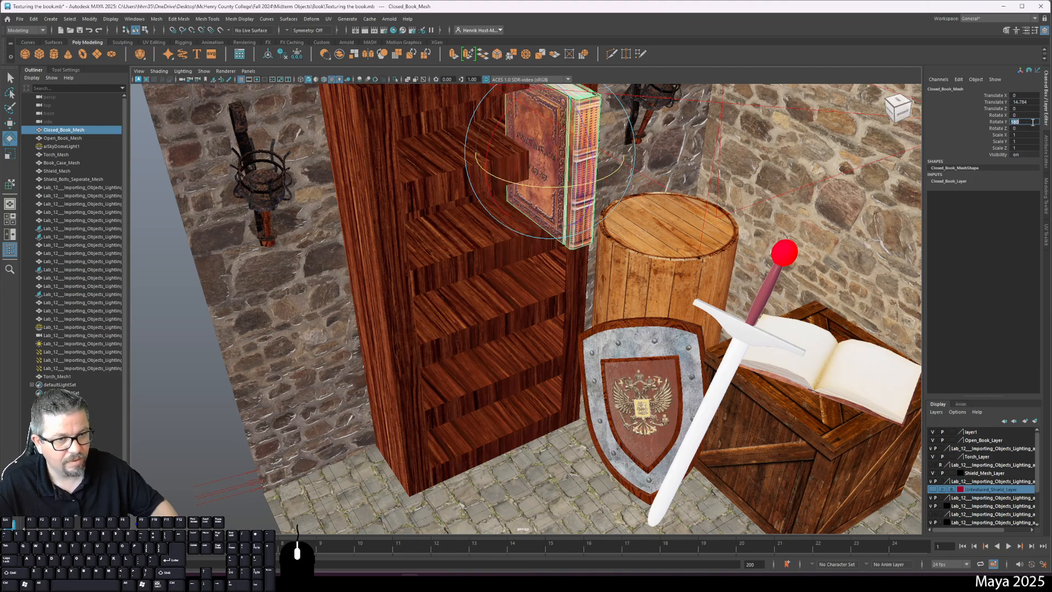
left_click_drag(498, 121, 683, 200)
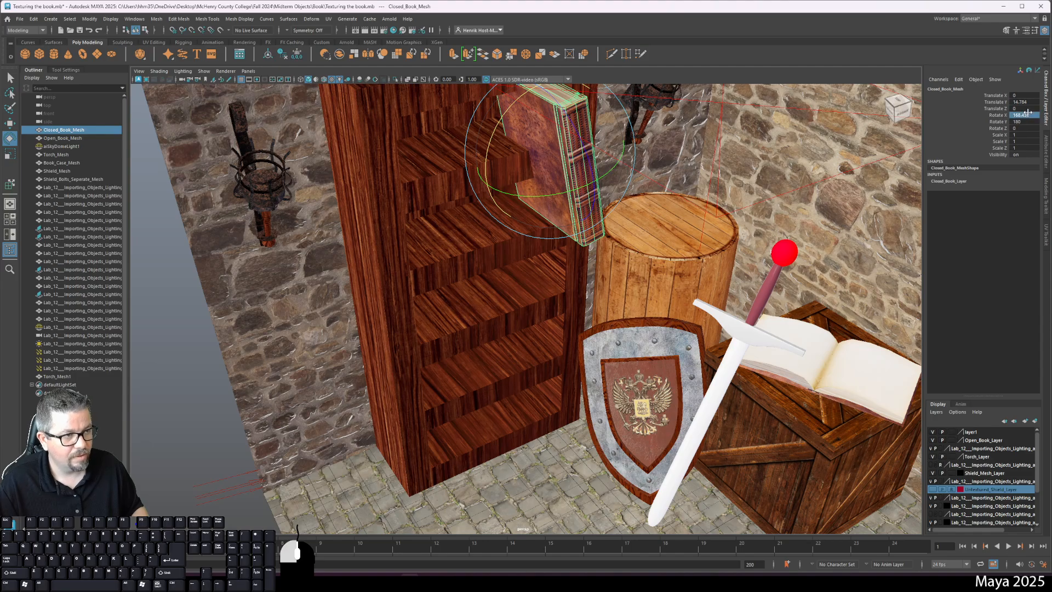
type("180")
key("Return")
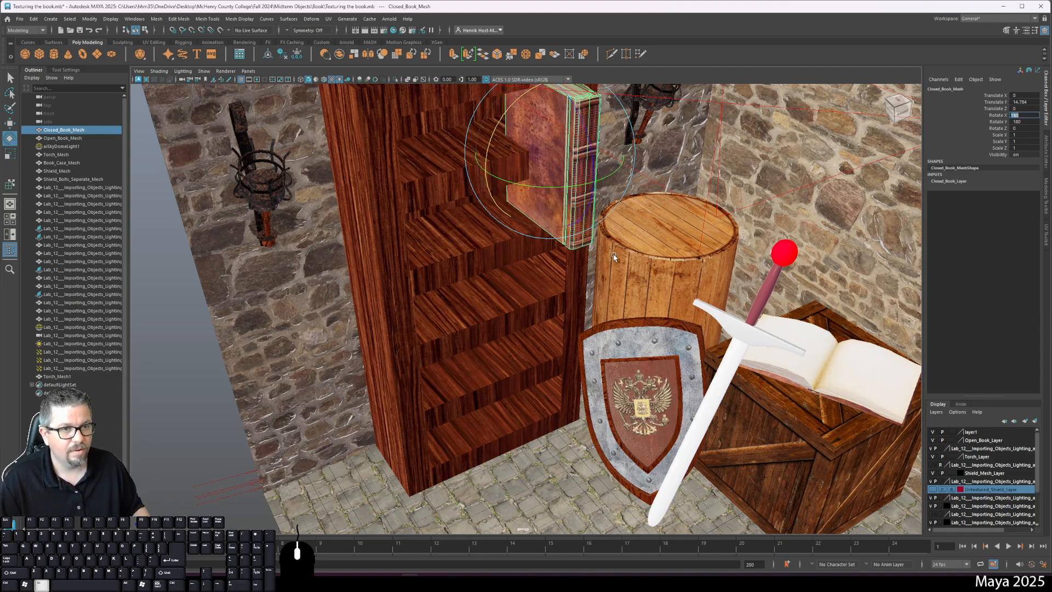
Scale the closed book uniformly to about 0.369 and stand it at the right end of the top shelf, about Z -0.88
key("f")
left_click_drag(633, 357, 614, 311, "alt")
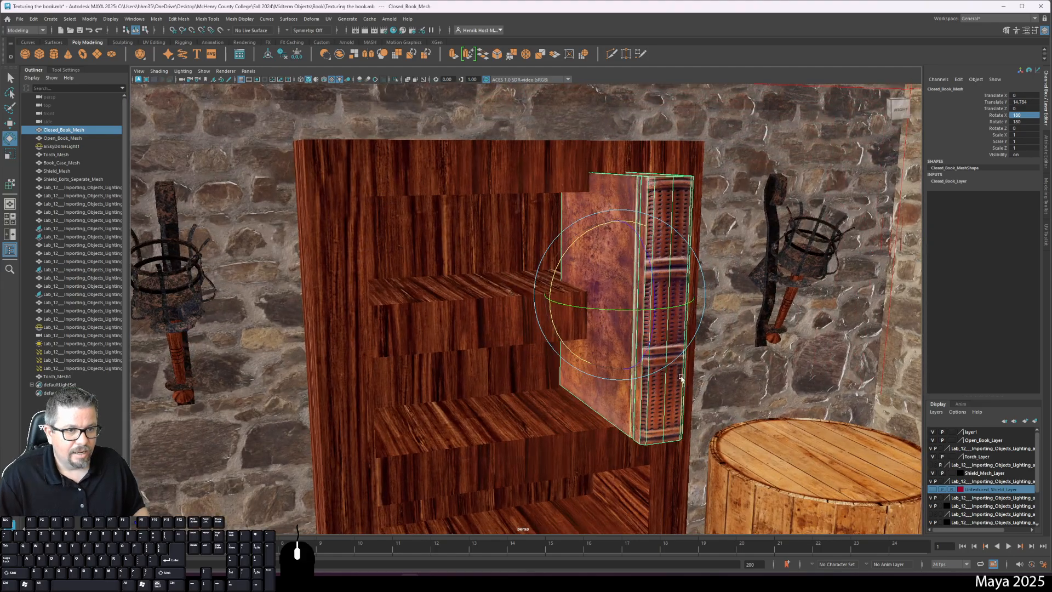
key("w")
left_click_drag(612, 367, 612, 315)
key("r")
left_click_drag(620, 243, 597, 258)
key("w")
left_click_drag(597, 257, 560, 241, "alt")
middle_click_drag(560, 241, 550, 258, "alt")
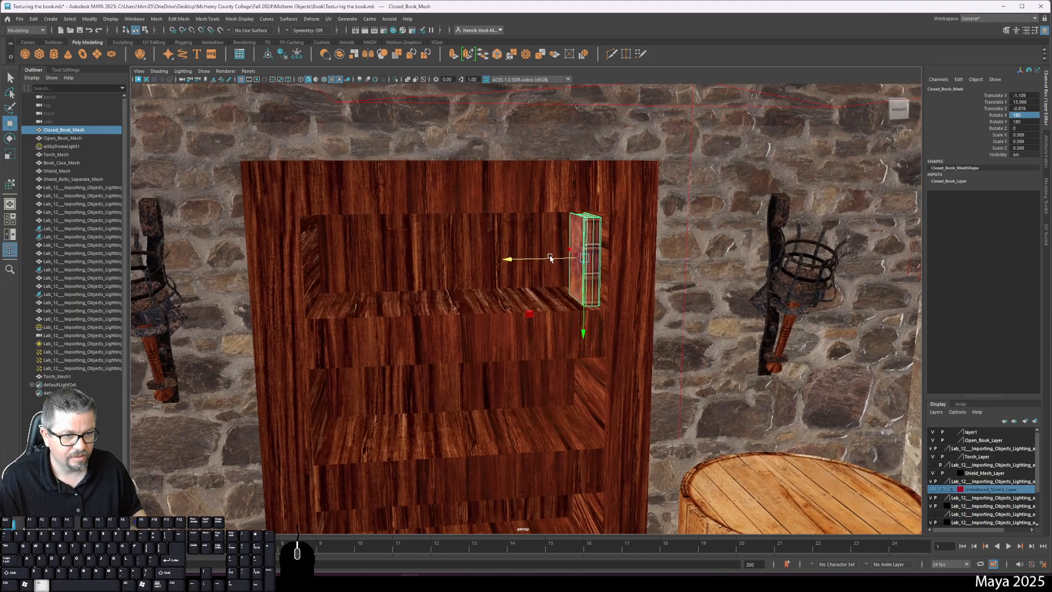
Duplicate the shelved book, scale the copy uniformly to 0.314 and tilt it to about 187 degrees in X beside the original
right_click_drag(550, 259, 601, 280, "alt")
key("ctrl+d")
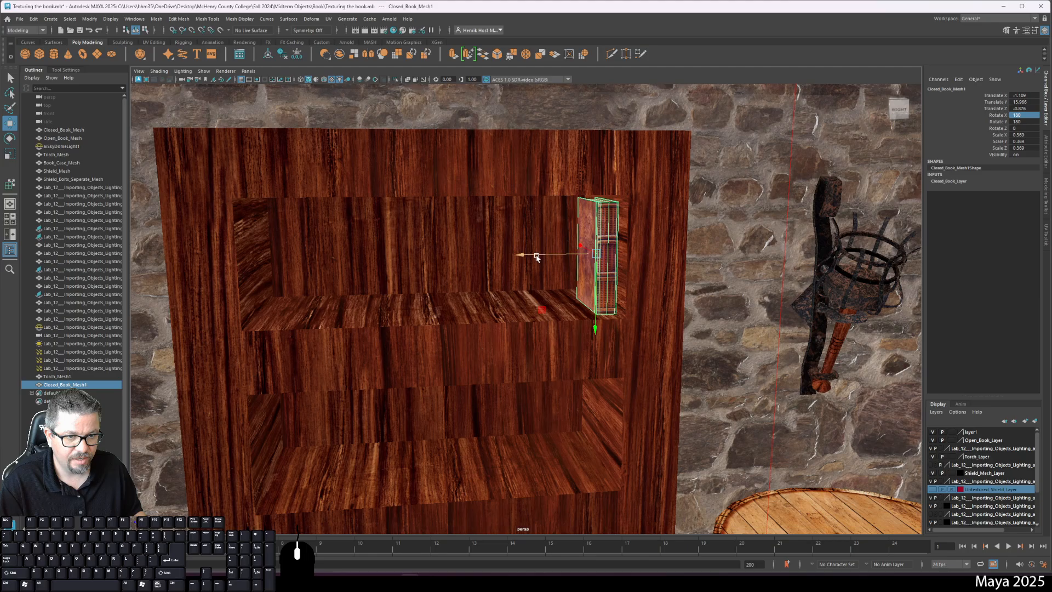
left_click_drag(537, 257, 514, 257)
key("e")
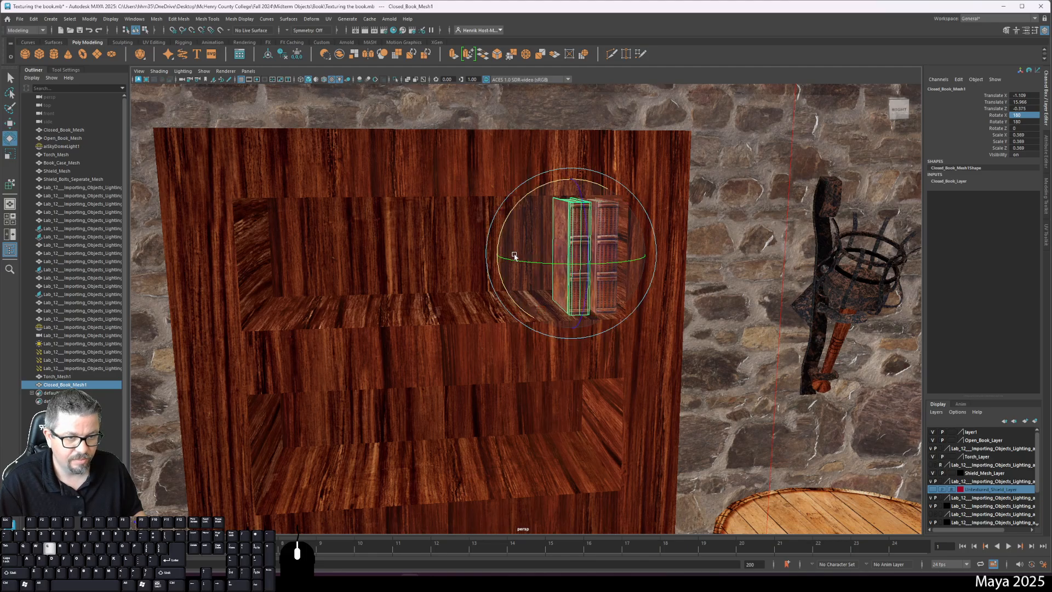
left_click_drag(541, 196, 553, 187)
key("w")
left_click_drag(571, 255, 585, 195)
key("w")
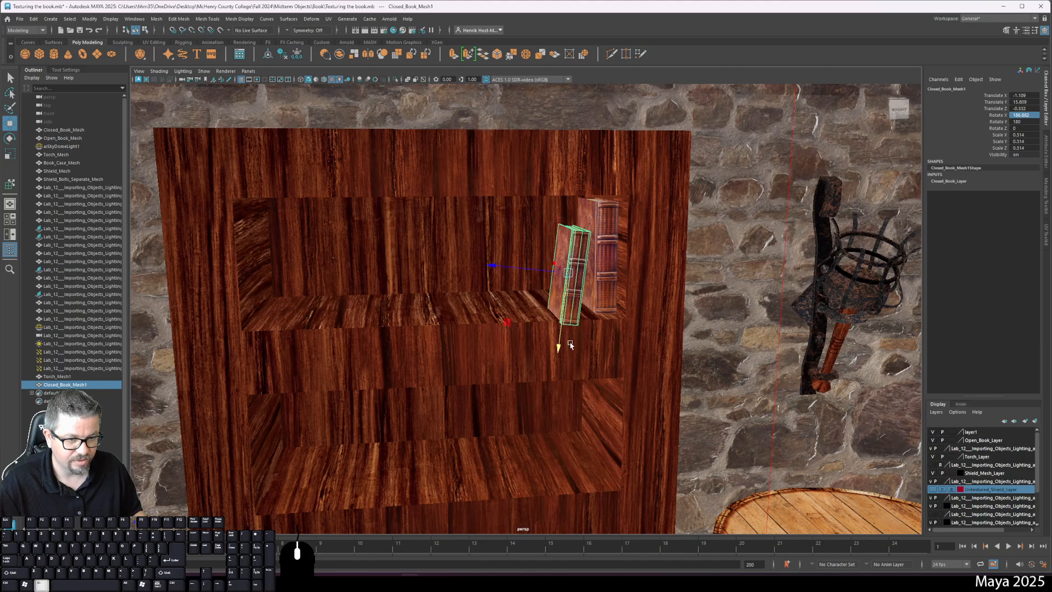
Seat the small tilted book on the shelf leaning against the first book, at about X -1.35, Y 15.65, Z -0.48
left_click_drag(571, 344, 647, 343, "alt")
left_click_drag(683, 271, 616, 250)
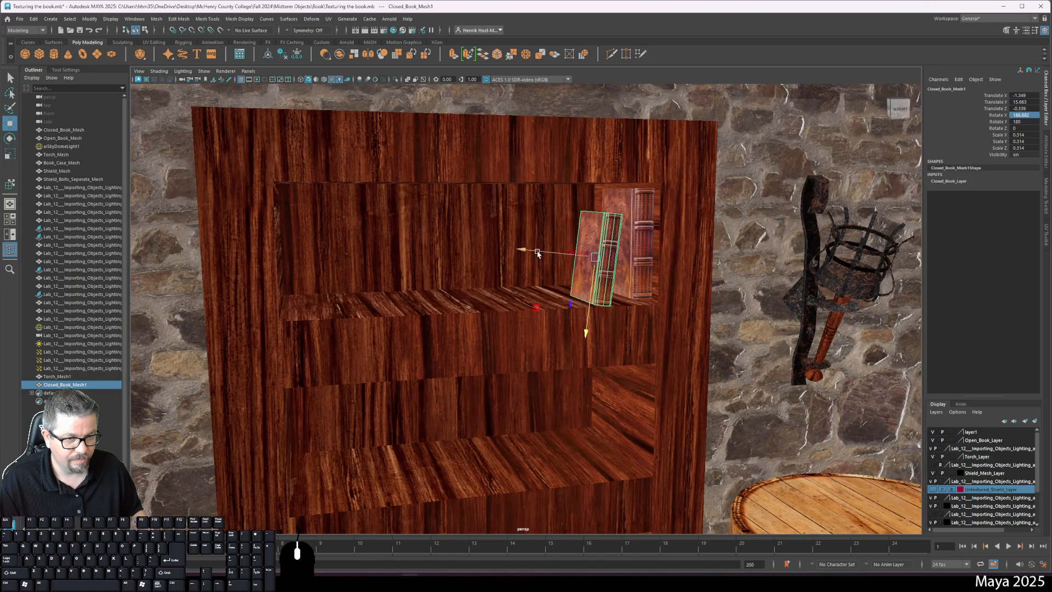
left_click_drag(538, 253, 548, 255)
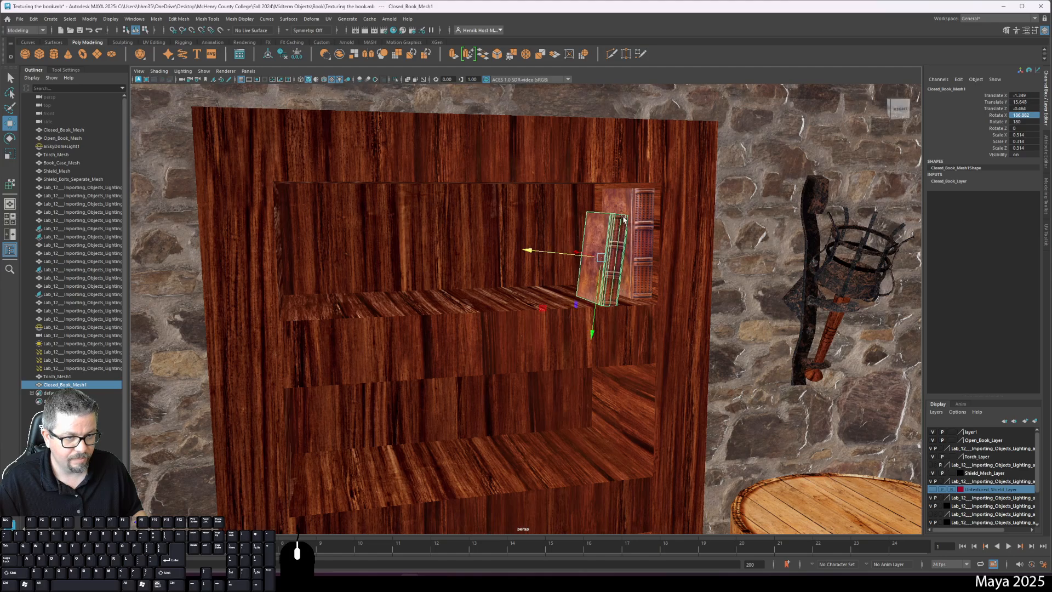
Duplicate both shelved books together and move the copies along the top shelf, resting on its surface with the tall one at about Z 0.21
left_click(636, 255, "shift")
key("ctrl+d")
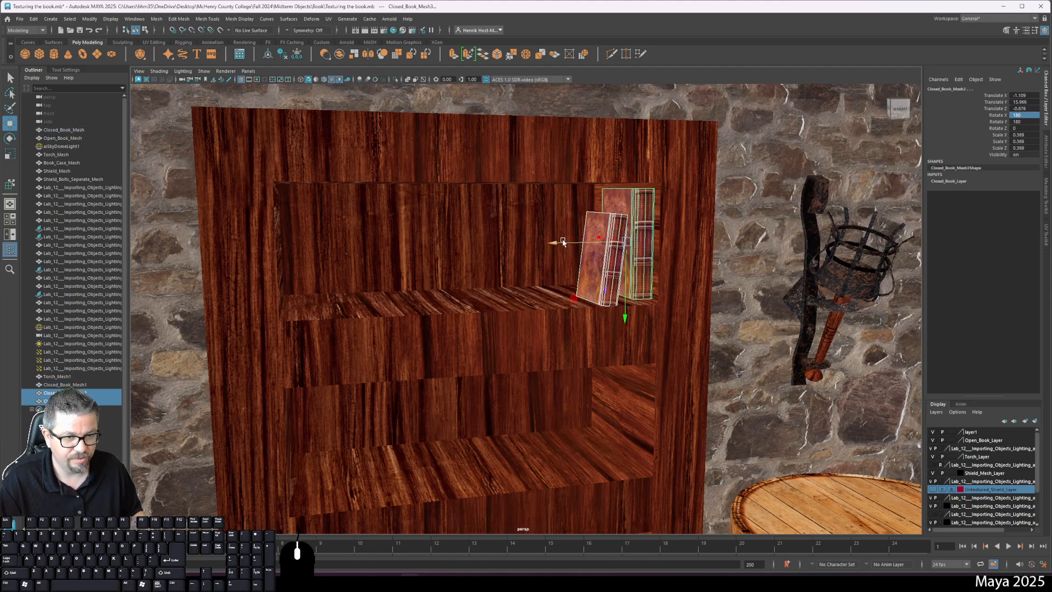
left_click_drag(562, 243, 507, 252)
left_click_drag(573, 318, 579, 325)
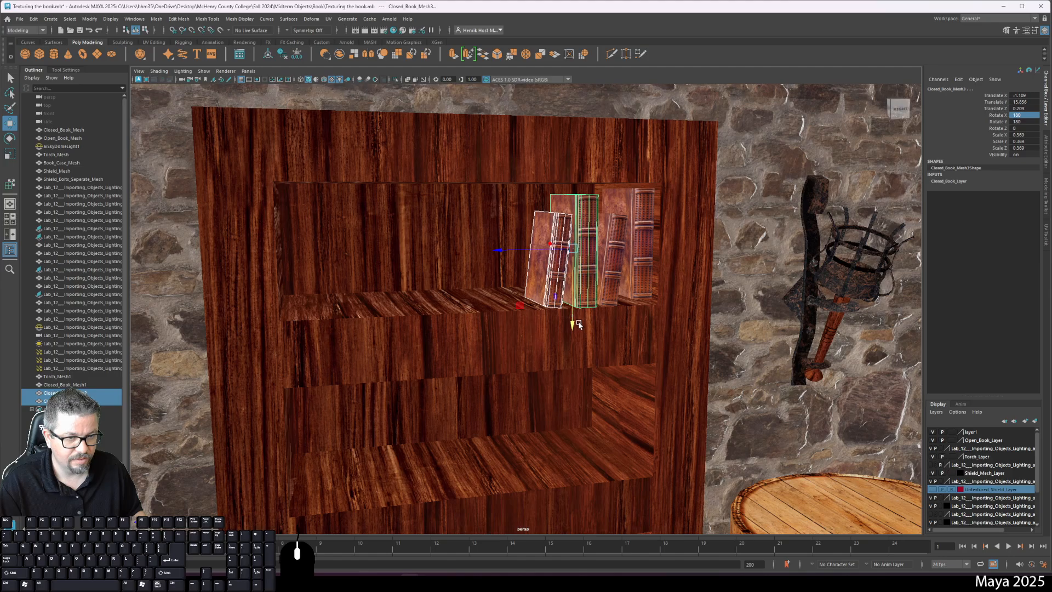
Duplicate the first small leaning book and, with the move axis orientation set to World, slide the copy along the shelf to about Z 1
left_click(618, 246)
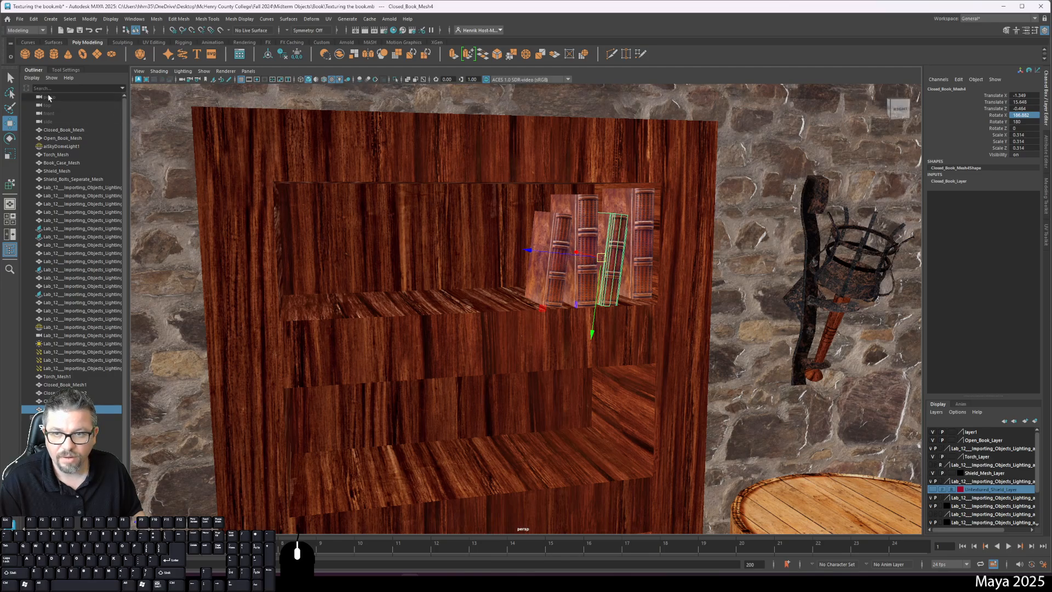
left_click(66, 70)
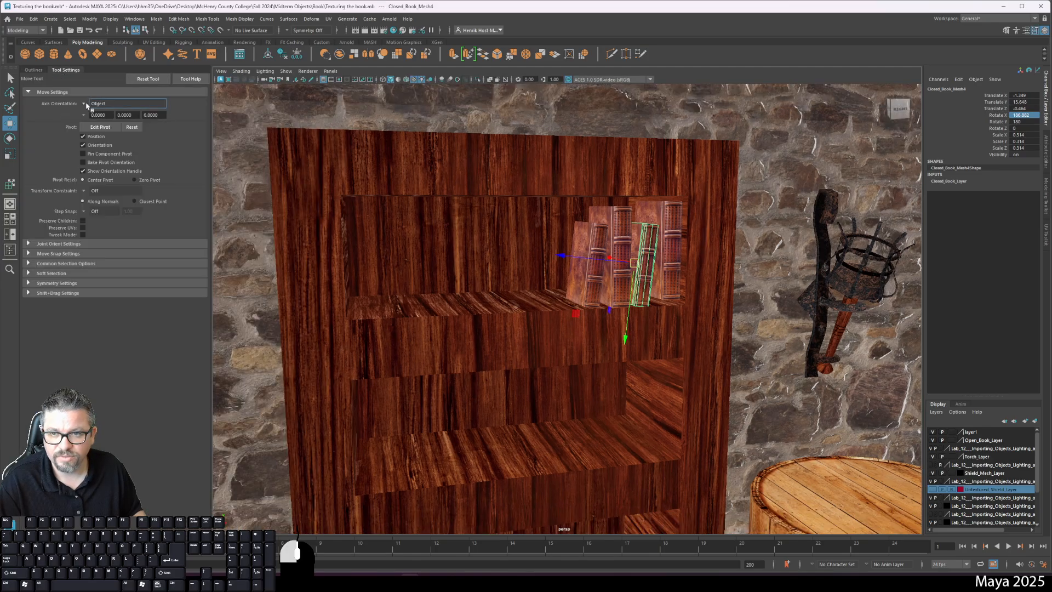
left_click(86, 105)
left_click(91, 115)
left_click_drag(565, 268, 494, 274)
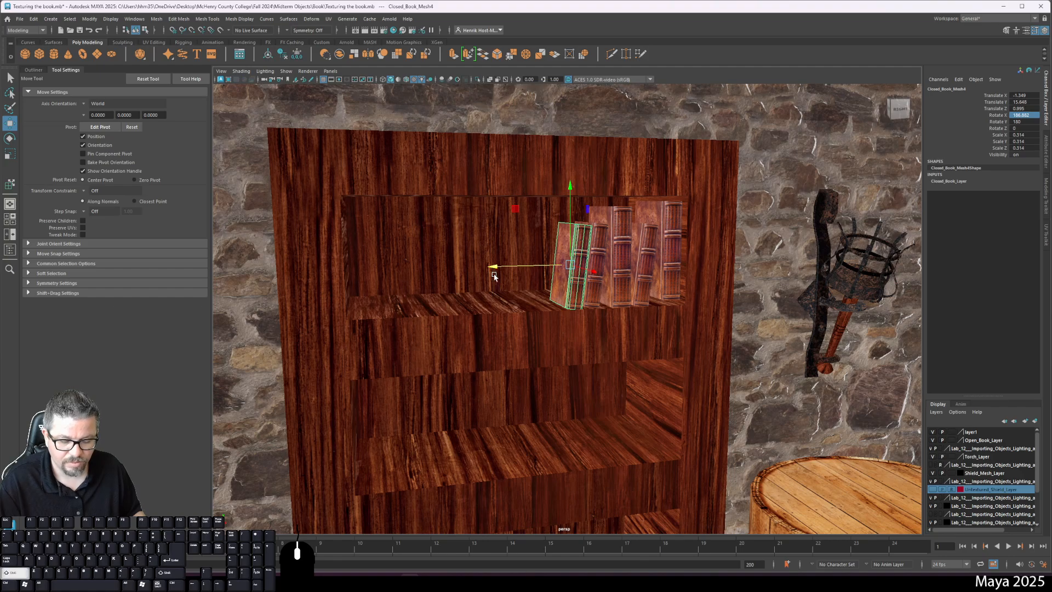
Duplicate the last leaning book again and slide the new copy right beside it on the top shelf, at about Z 1.37
key("shift+d")
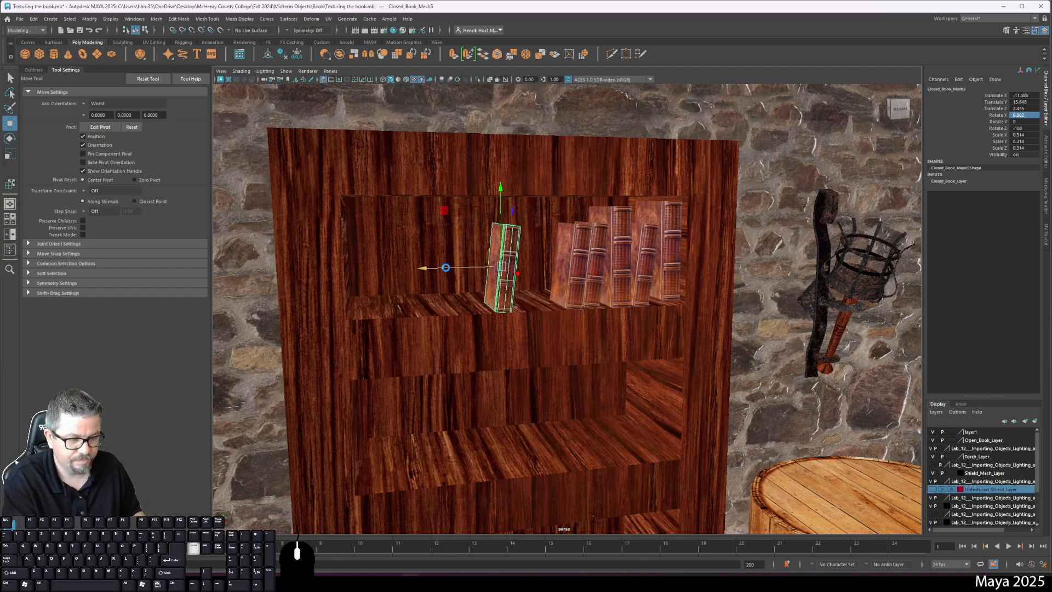
key("ctrl+z")
key("shift+d")
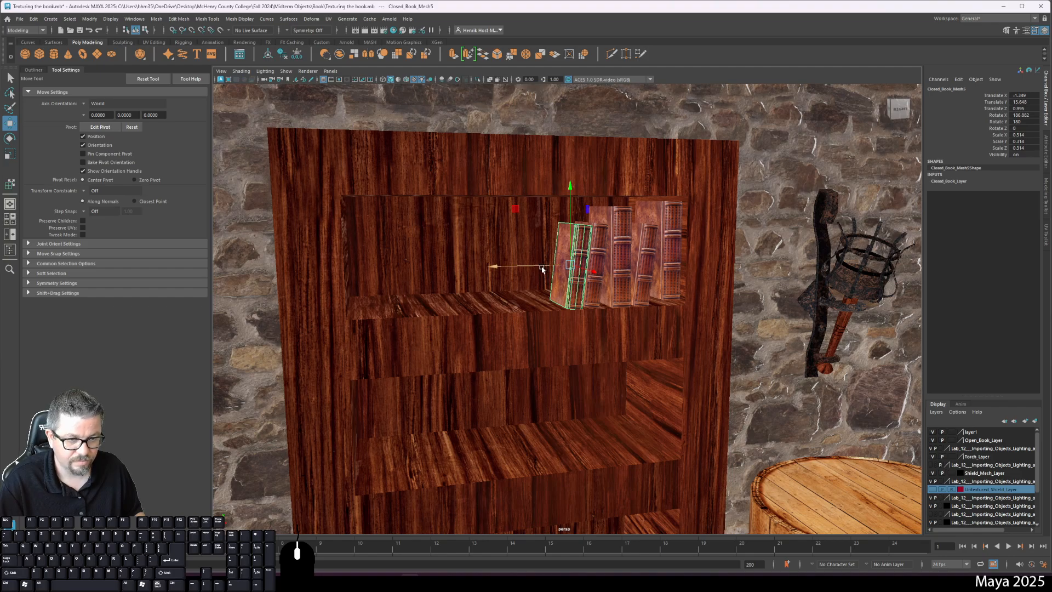
left_click_drag(517, 267, 497, 269)
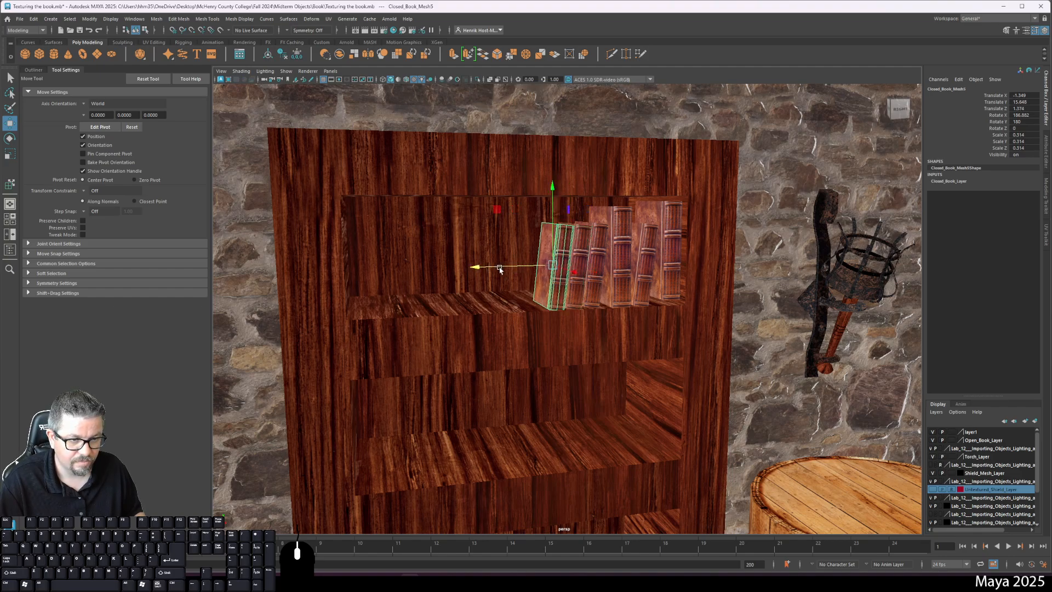
Repeat the offset duplication of the leaning book until the row fills the rest of the top shelf
key("shift+d")
key("shift+d")
key("shift+d")
key("shift+d")
key("shift+d")
key("shift+d")
key("shift+d")
key("shift+d")
key("shift+d")
key("shift+d")
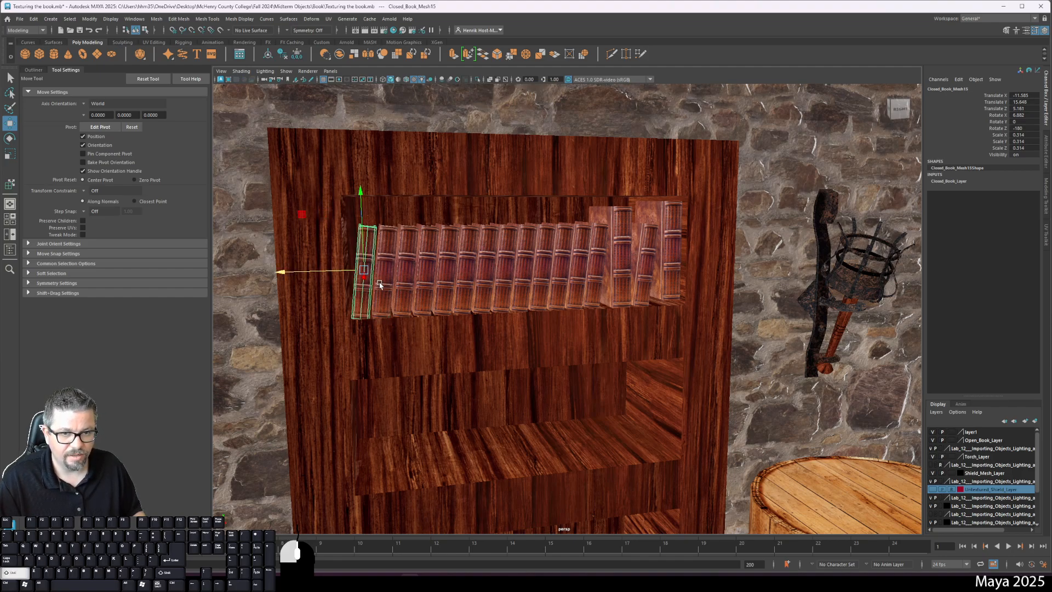
Select all the books on the top shelf and copy the row straight down onto the second and third shelves
left_click(385, 272, "shift")
left_click(407, 271, "shift")
left_click(428, 270, "shift")
left_click(448, 268, "shift")
left_click(469, 265, "shift")
left_click(488, 264, "shift")
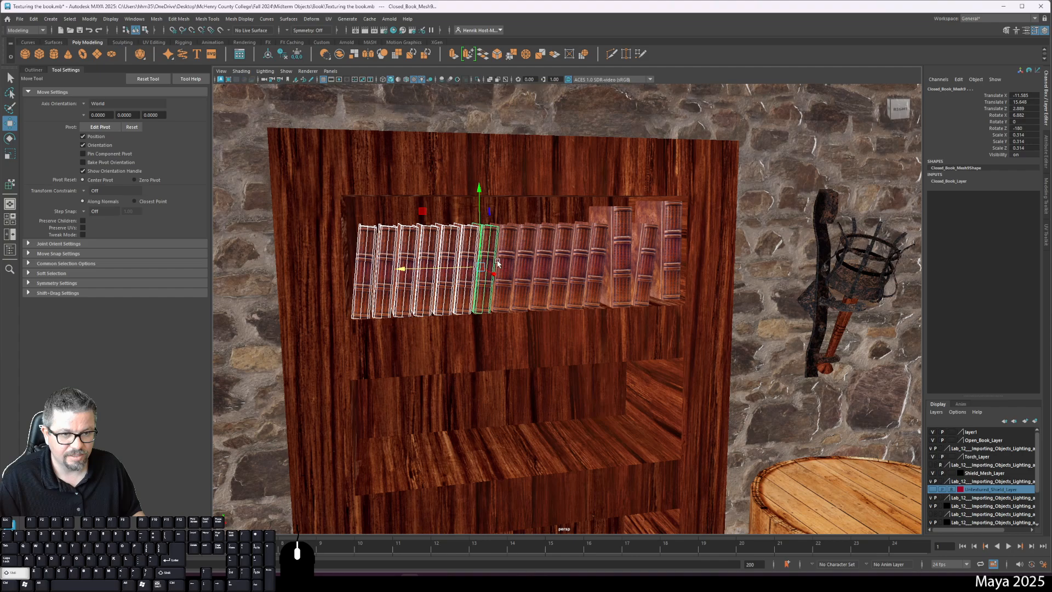
left_click(507, 262, "shift")
left_click(527, 261, "shift")
left_click(546, 259, "shift")
left_click(567, 258, "shift")
left_click(582, 256, "shift")
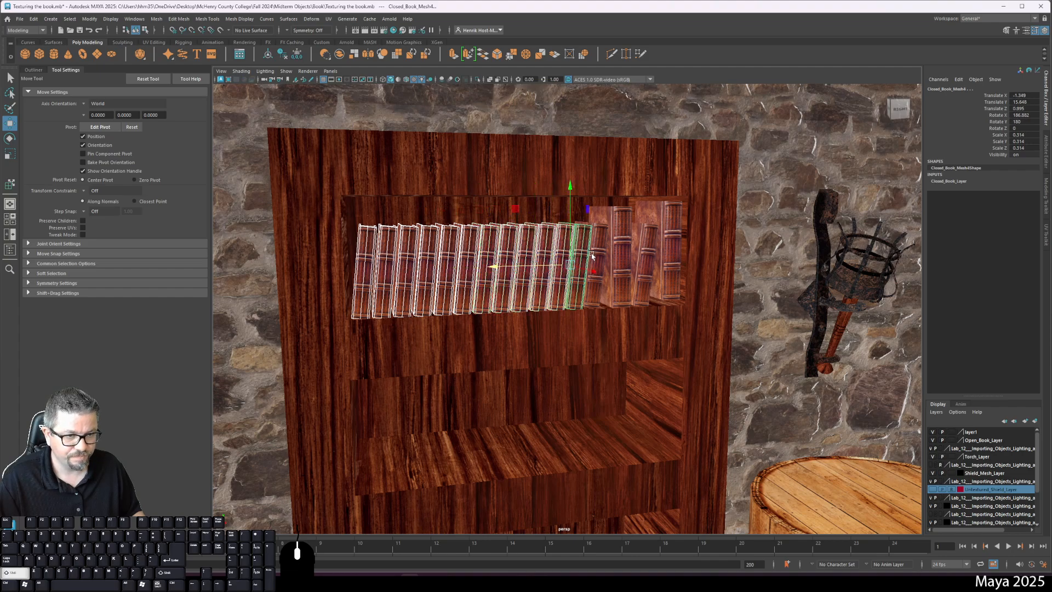
left_click(598, 252, "shift")
left_click(613, 246, "shift")
left_click(648, 248, "shift")
left_click(671, 242, "shift")
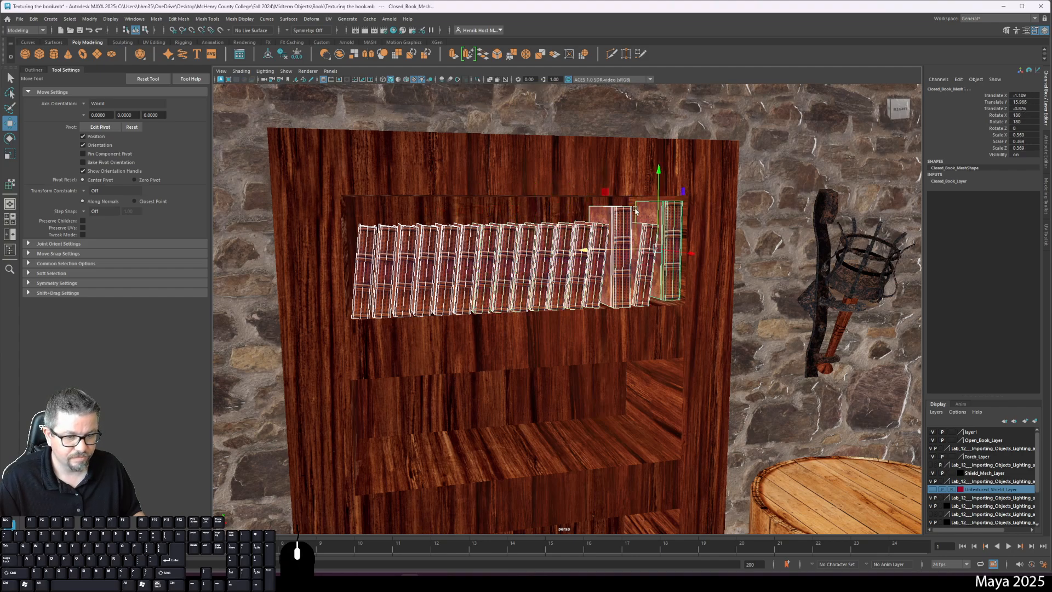
left_click_drag(657, 173, 656, 463, "shift")
key("ctrl+d")
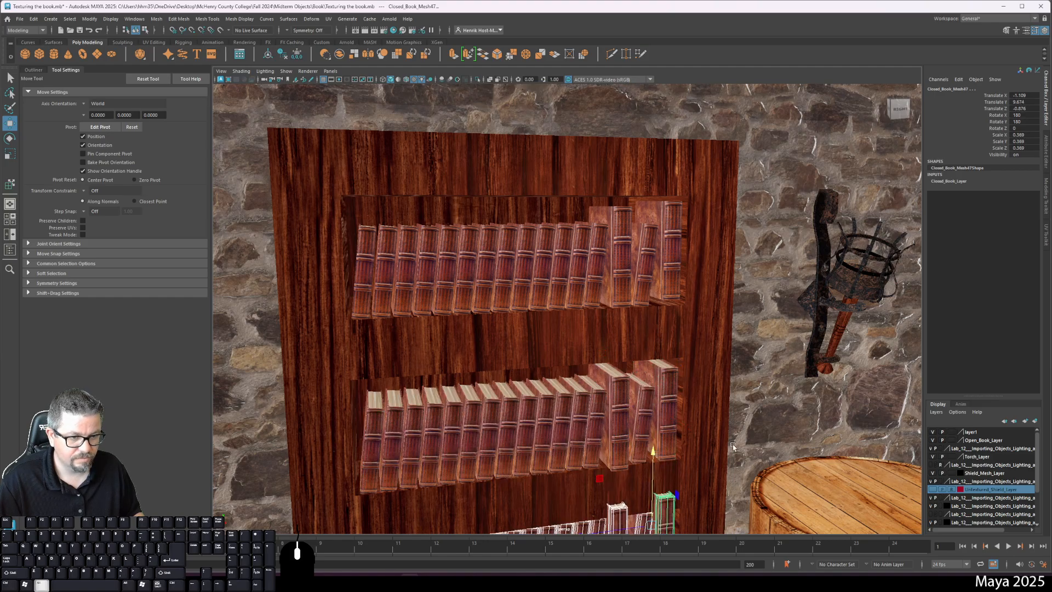
Lower the next copy of the book row onto the fourth shelf
key("f")
left_click_drag(685, 184, 700, 333)
key("f")
Duplicate the fourth shelf's books, lower the copy onto the bottom shelf, and clear the selection
key("ctrl+d")
middle_click_drag(700, 332, 751, 189, "alt")
right_click_drag(751, 190, 652, 166, "alt")
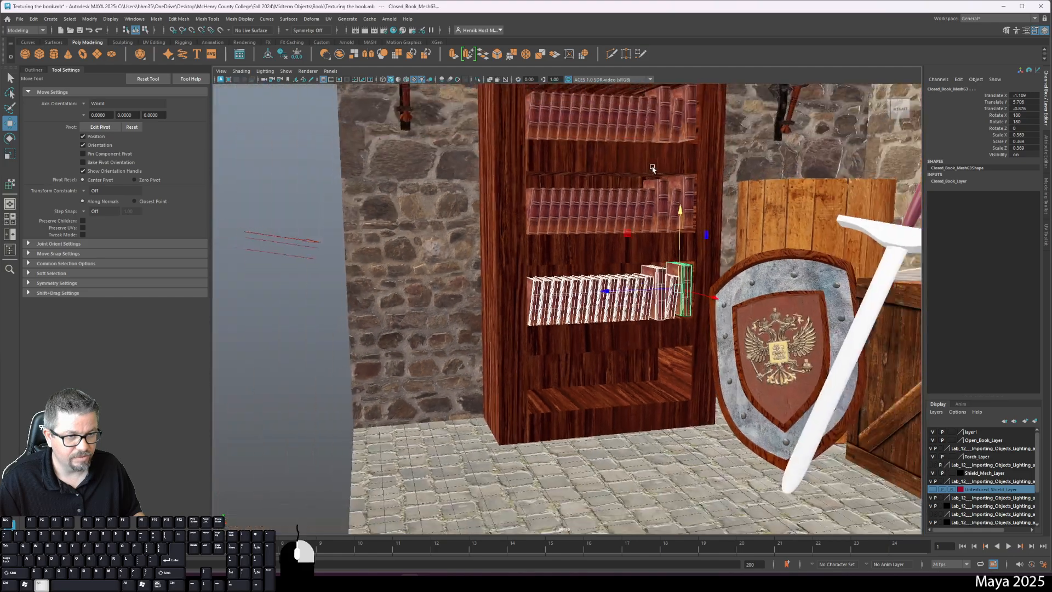
middle_click_drag(652, 167, 545, 295, "alt")
right_click_drag(545, 296, 510, 304, "alt")
left_click_drag(509, 304, 582, 293, "alt")
middle_click_drag(582, 294, 568, 230, "alt")
right_click_drag(568, 230, 602, 247, "alt")
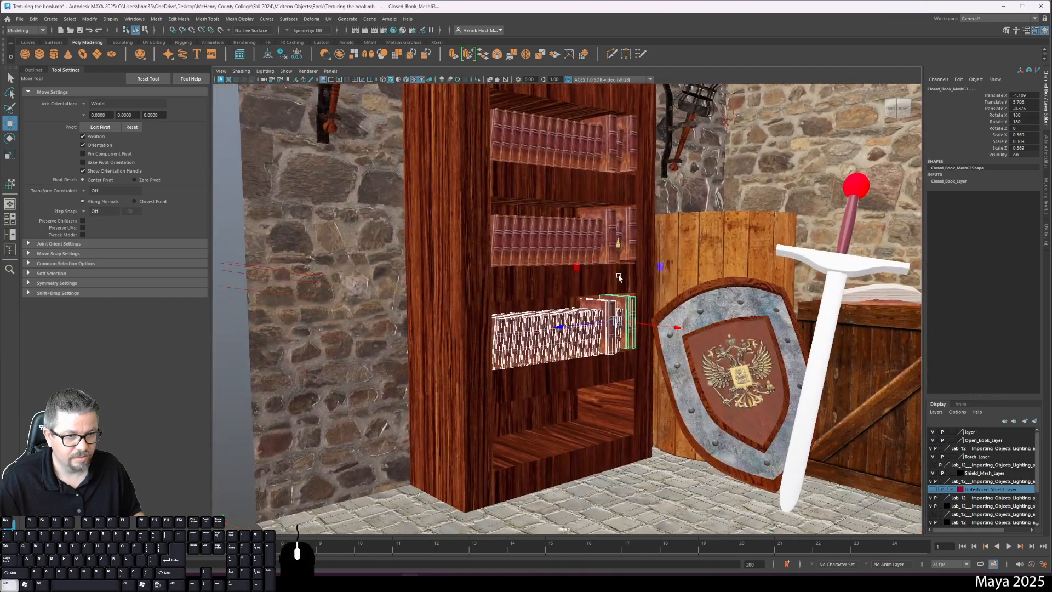
left_click_drag(617, 242, 617, 333)
right_click_drag(617, 332, 526, 280, "alt")
left_click_drag(433, 296, 482, 288, "alt")
left_click(446, 301)
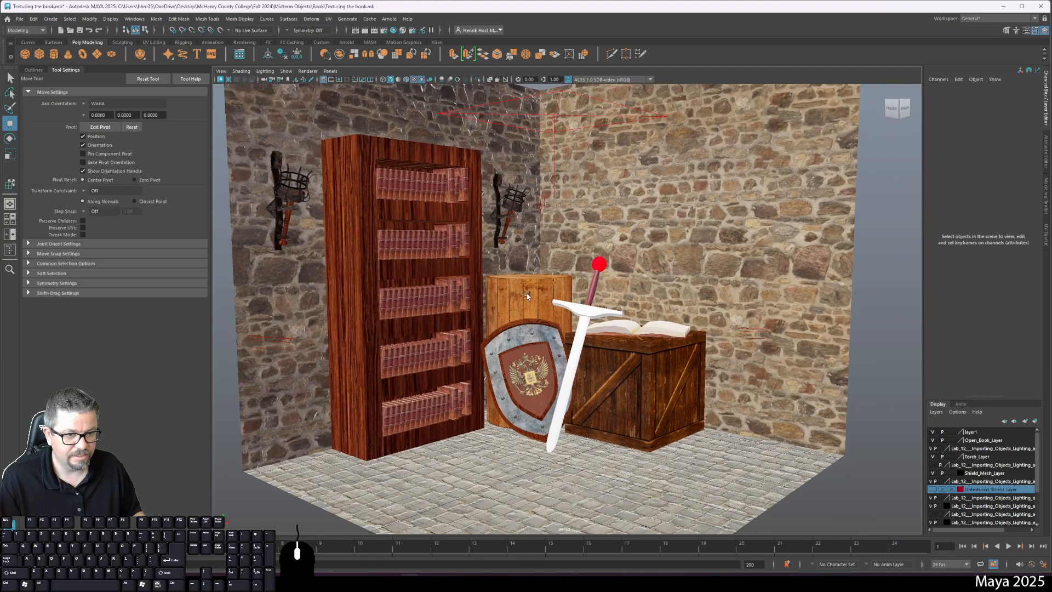
Duplicate the torch between the bookcase and the room corner, shift the copy along X, and set its Rotate Y to -90
left_click(516, 210)
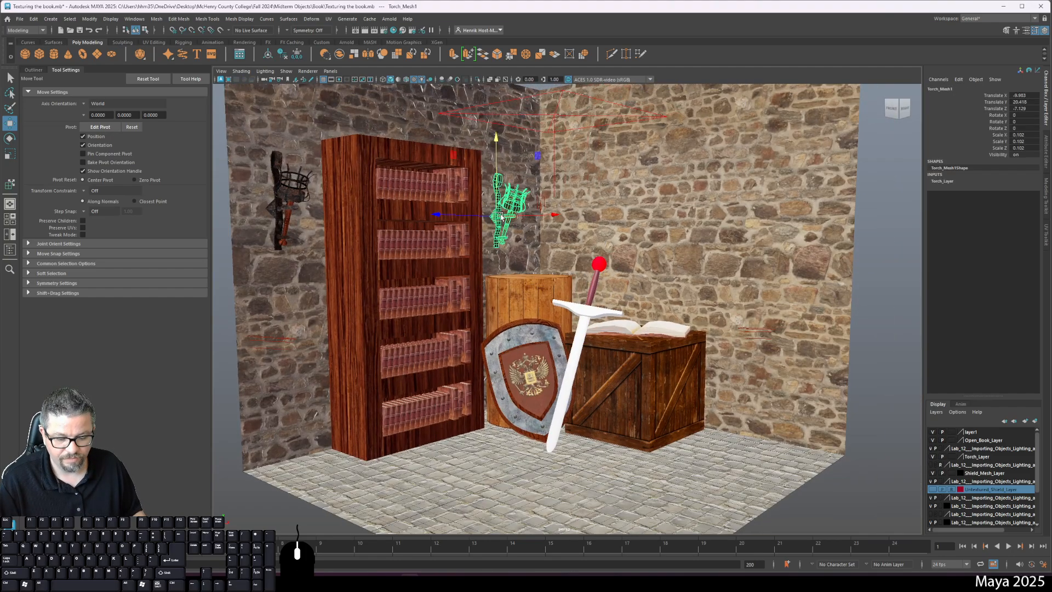
key("ctrl+d")
left_click_drag(526, 214, 504, 214)
key("e")
key("ctrl+z")
key("ctrl+z")
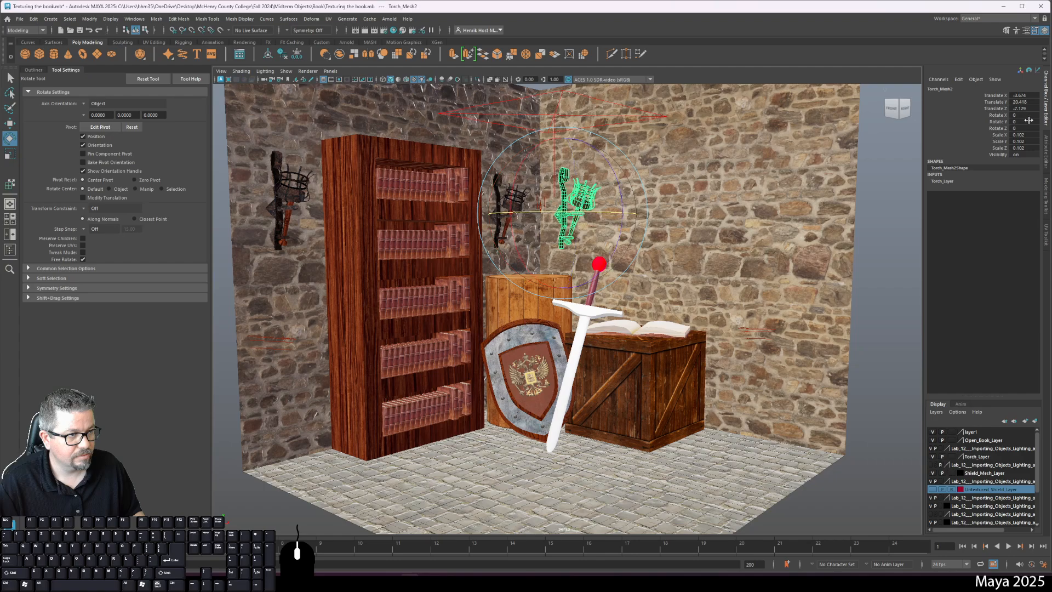
type("-90")
key("Return")
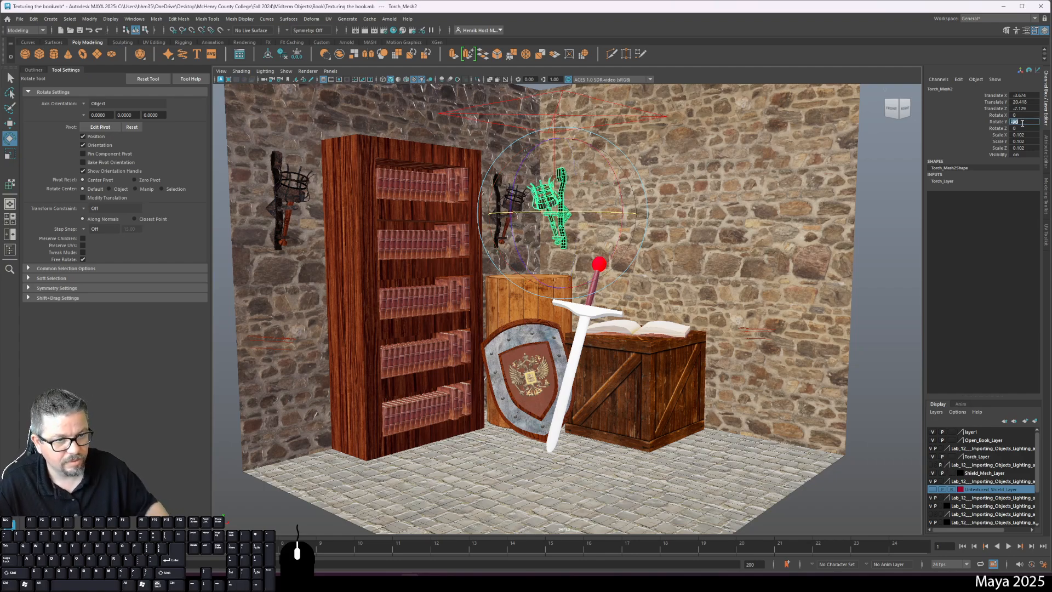
Move the rotated torch against the wall behind the crate and place another copy farther along that wall, at about X 7.86
left_click_drag(773, 208, 681, 219, "alt")
key("w")
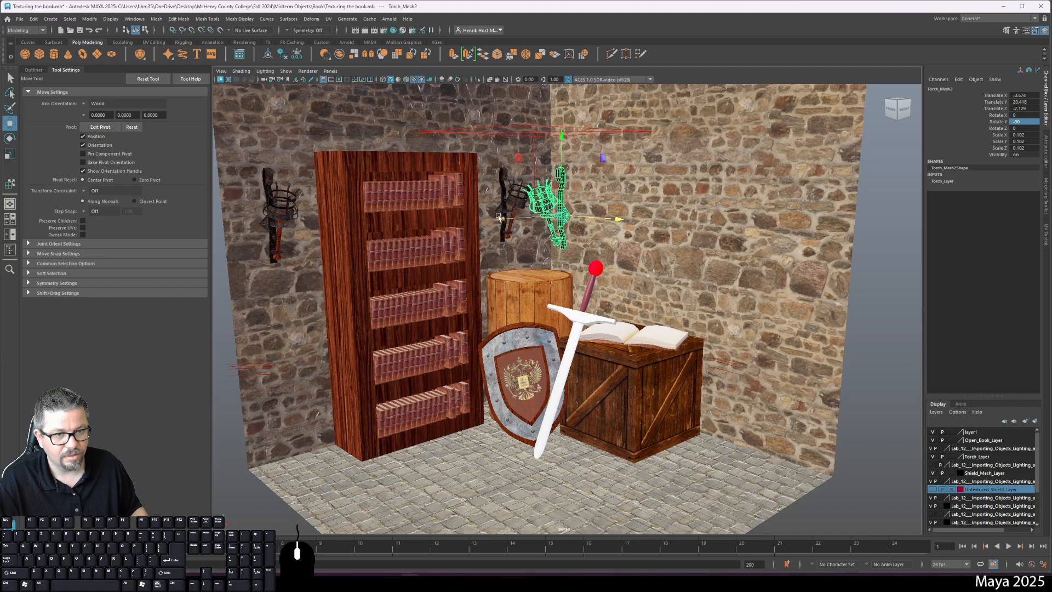
left_click_drag(498, 217, 560, 234)
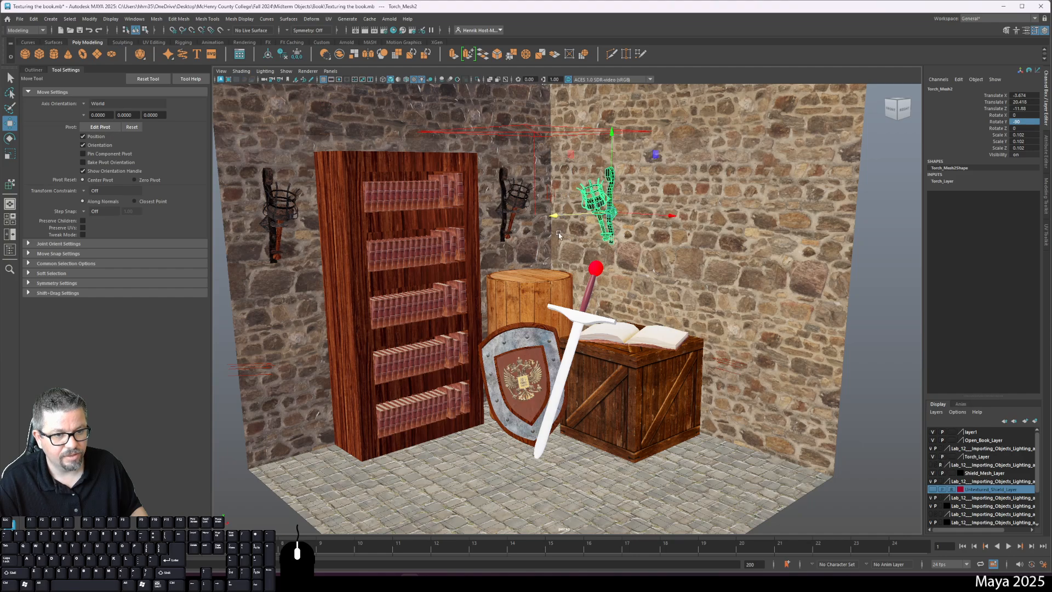
key("ctrl+d")
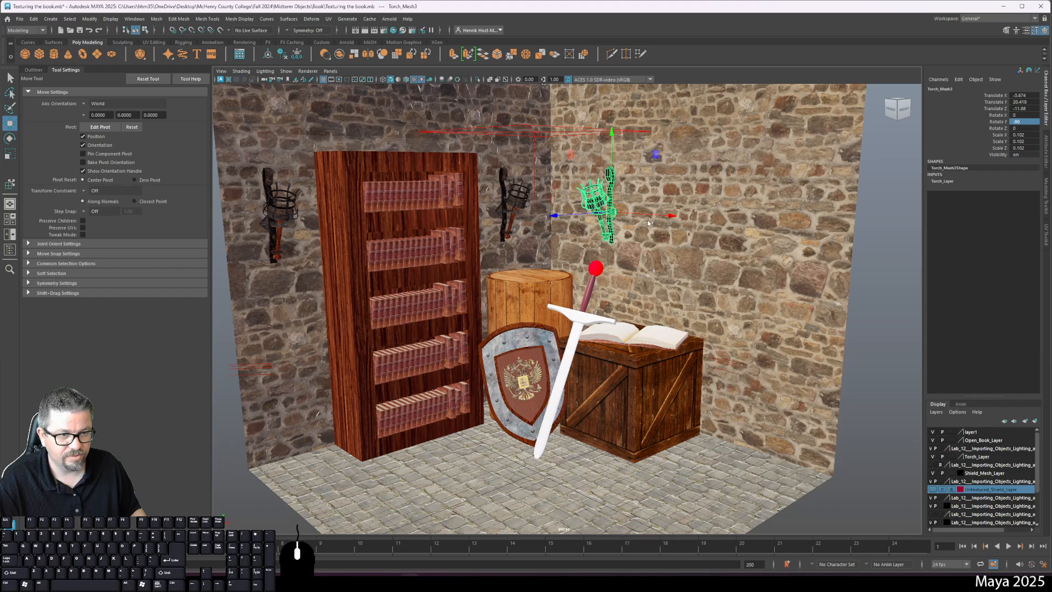
left_click_drag(648, 222, 766, 353)
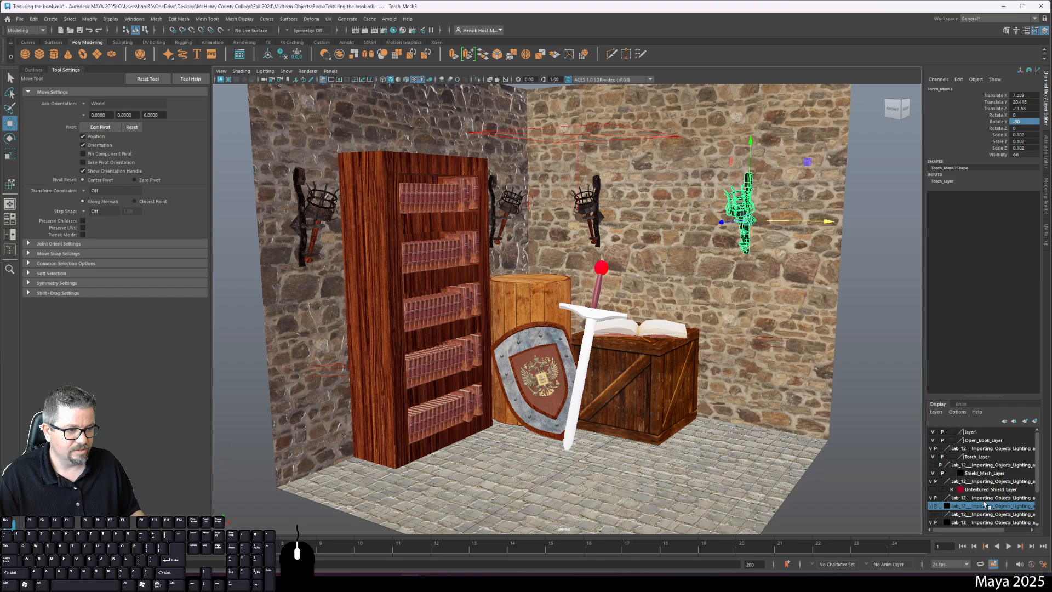
Delete the four leftover reference image planes of the imported sword and shield labs from the scene
left_click(990, 498)
left_click(33, 70)
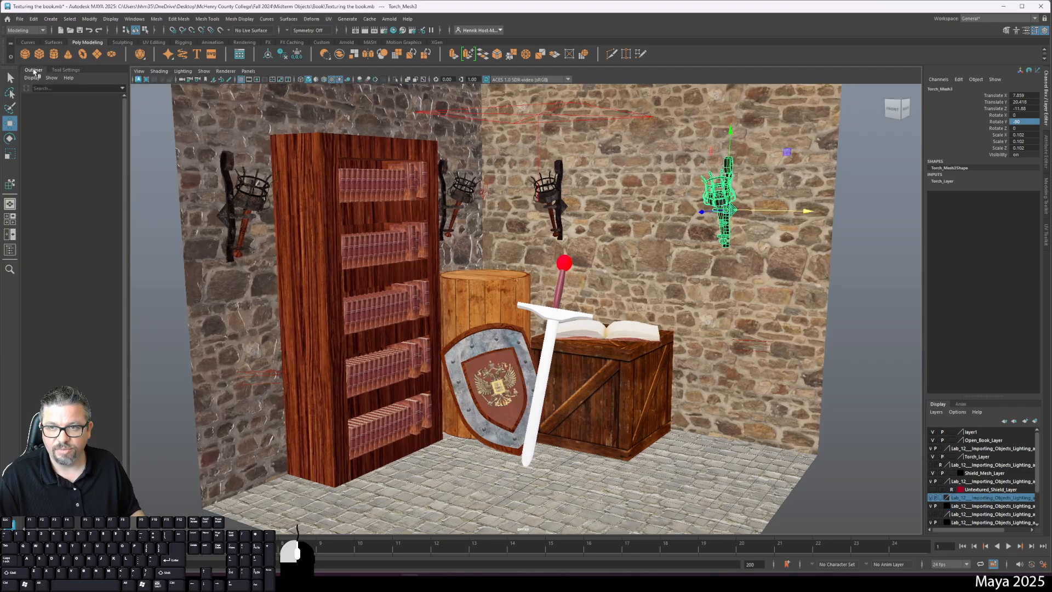
left_click(64, 228)
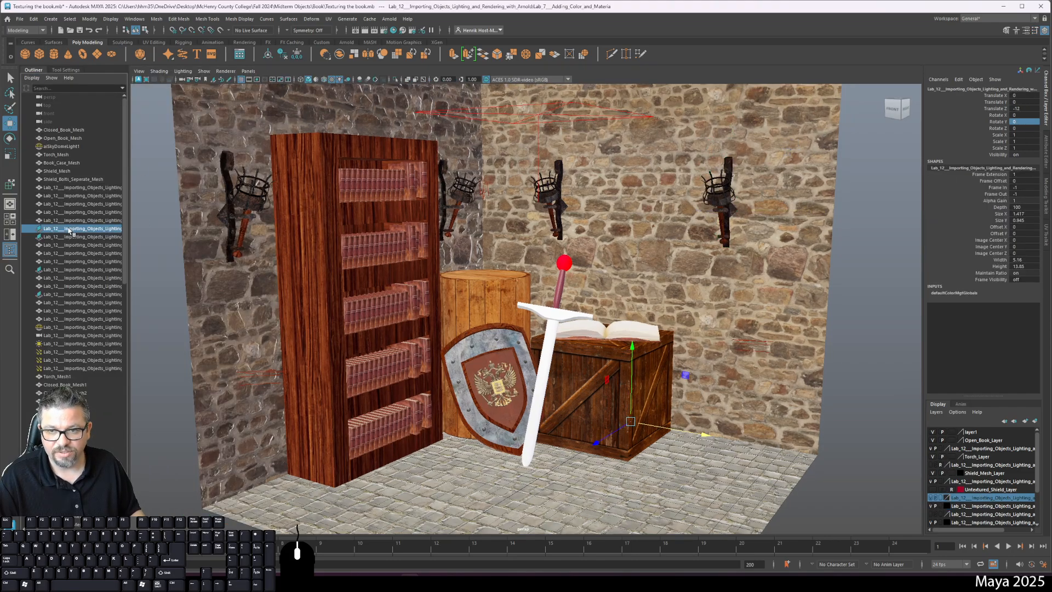
key("Delete")
left_click(71, 228)
key("Delete")
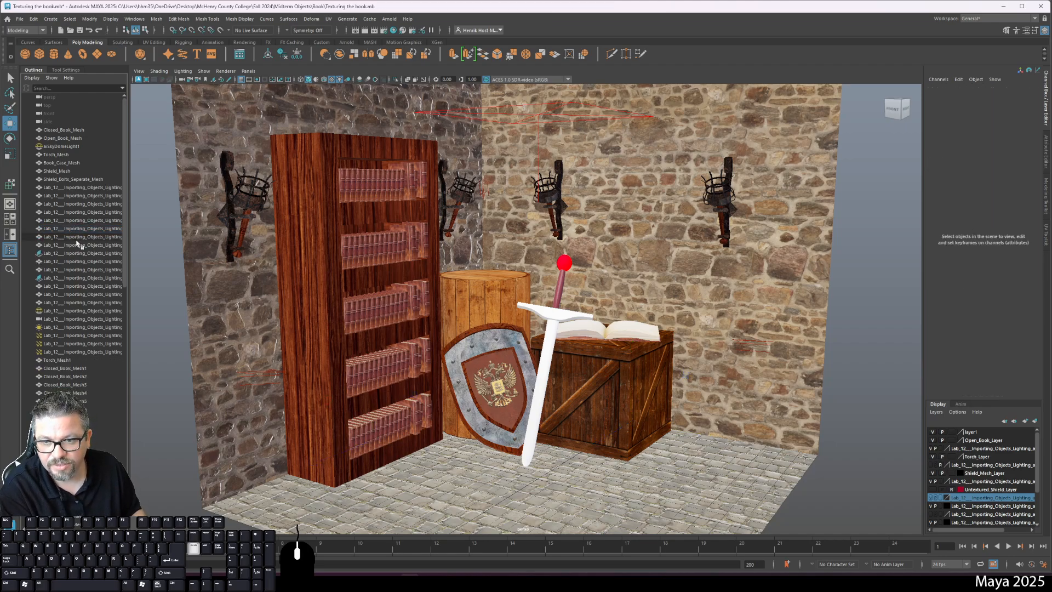
left_click(60, 258)
key("Delete")
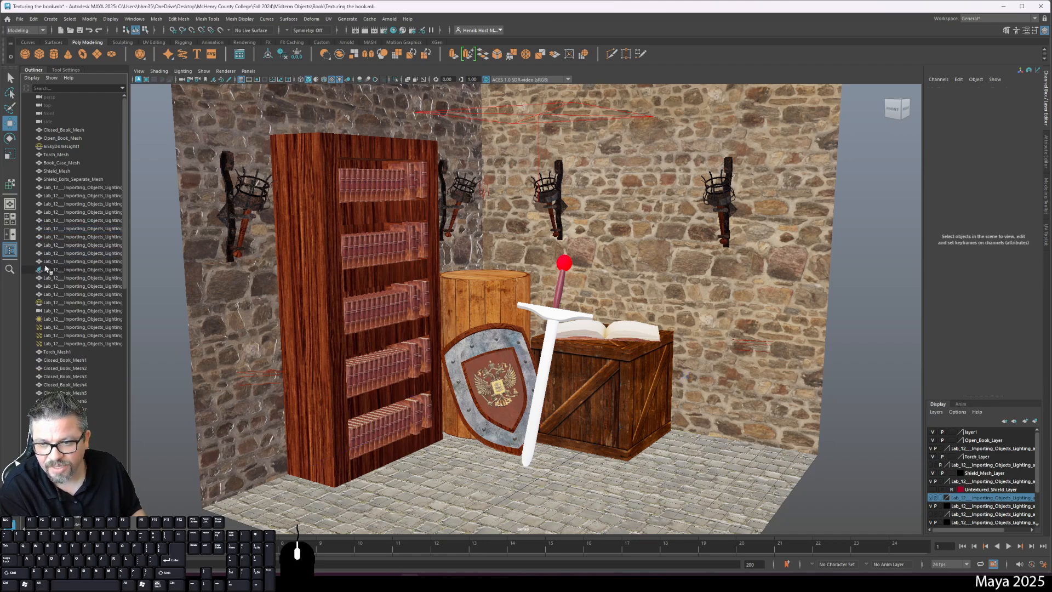
left_click(42, 271)
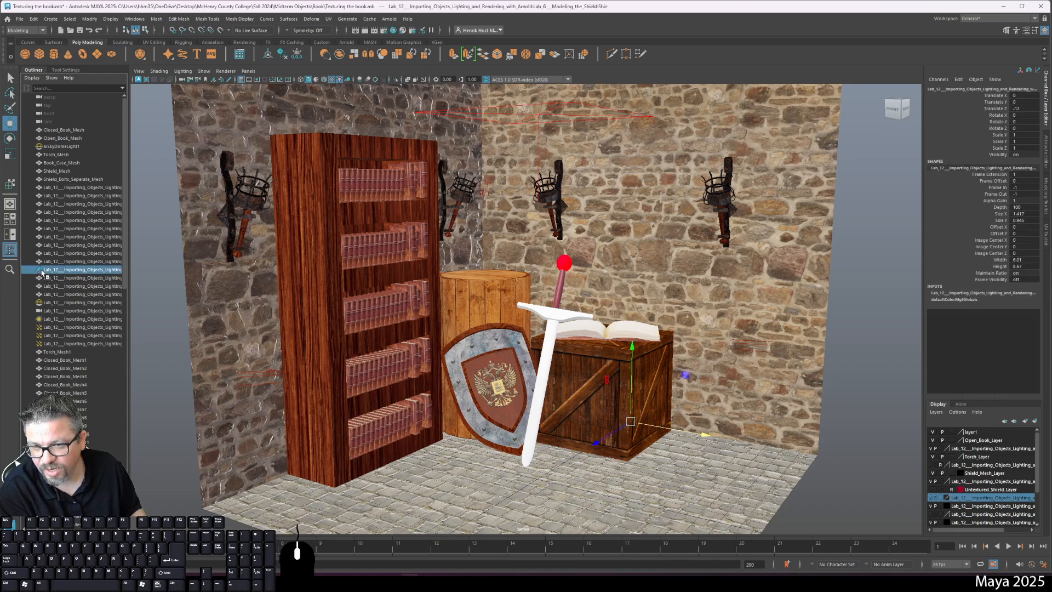
key("Delete")
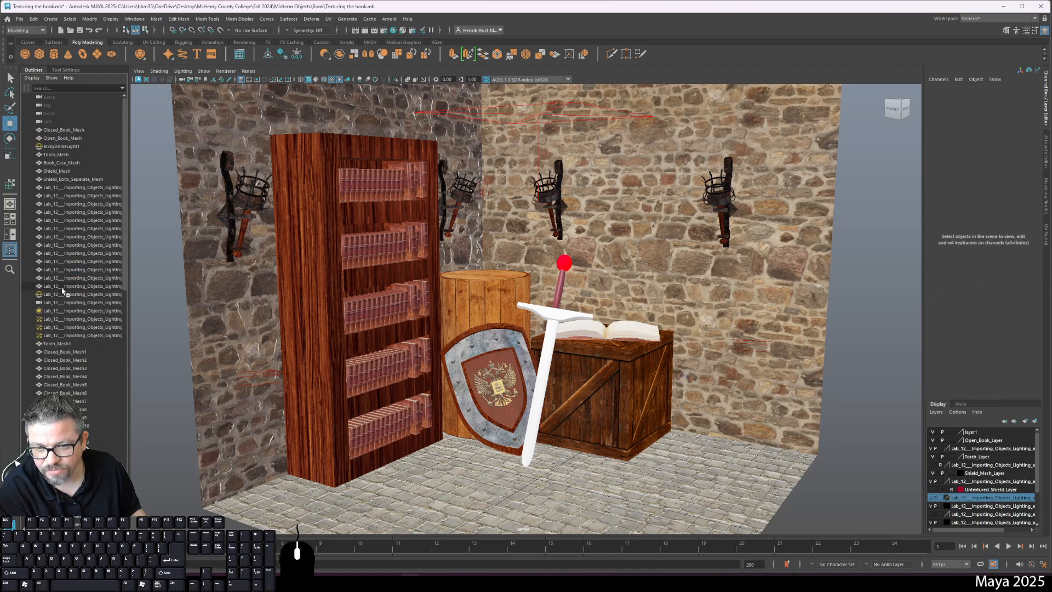
Inspect the imported Shield_Bolts_Seperate_Mesh and other shield meshes by their full names to see which geometry each one represents
left_click(61, 288)
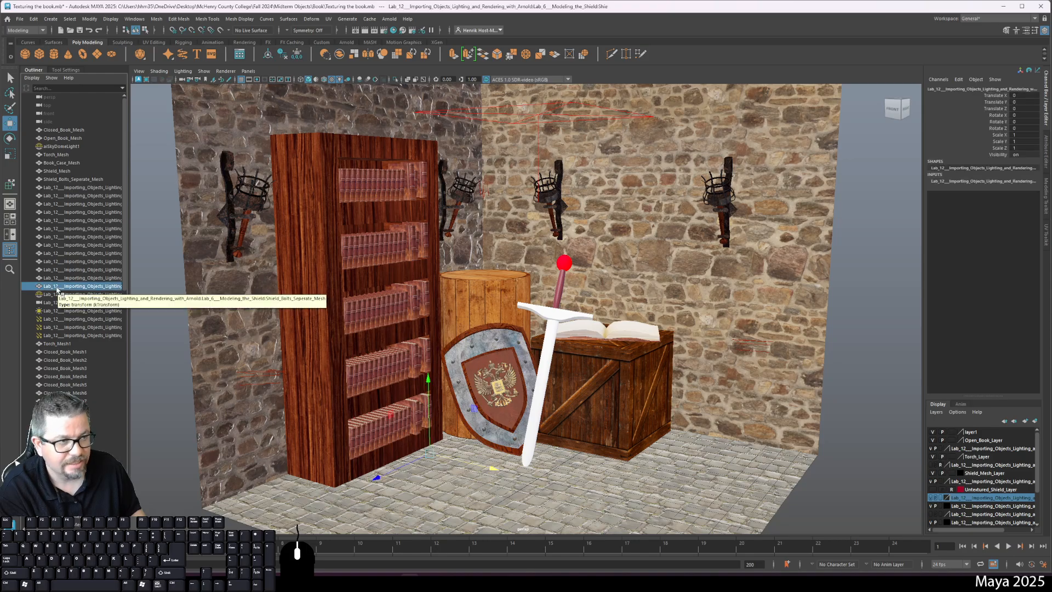
middle_click_drag(538, 440, 563, 291, "alt")
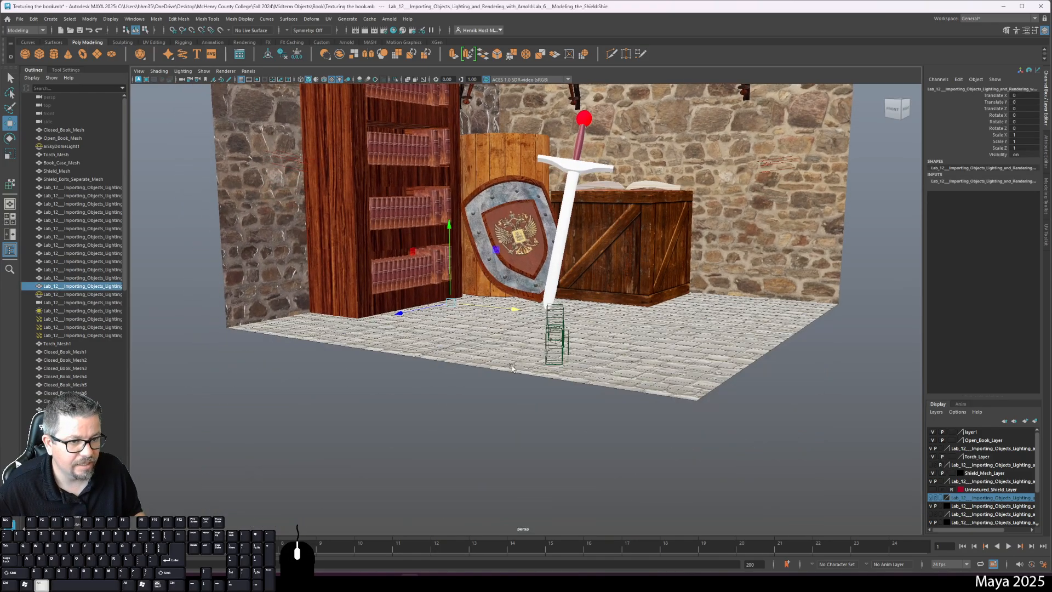
left_click_drag(554, 362, 690, 380, "alt")
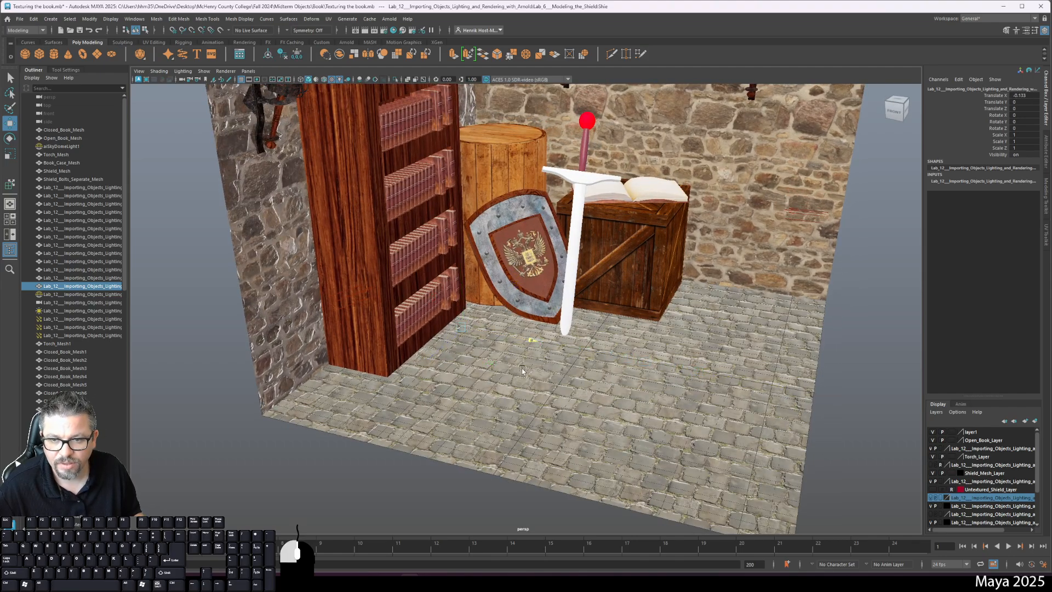
left_click_drag(523, 371, 522, 371)
key("ctrl+z")
left_click_drag(128, 306, 348, 339)
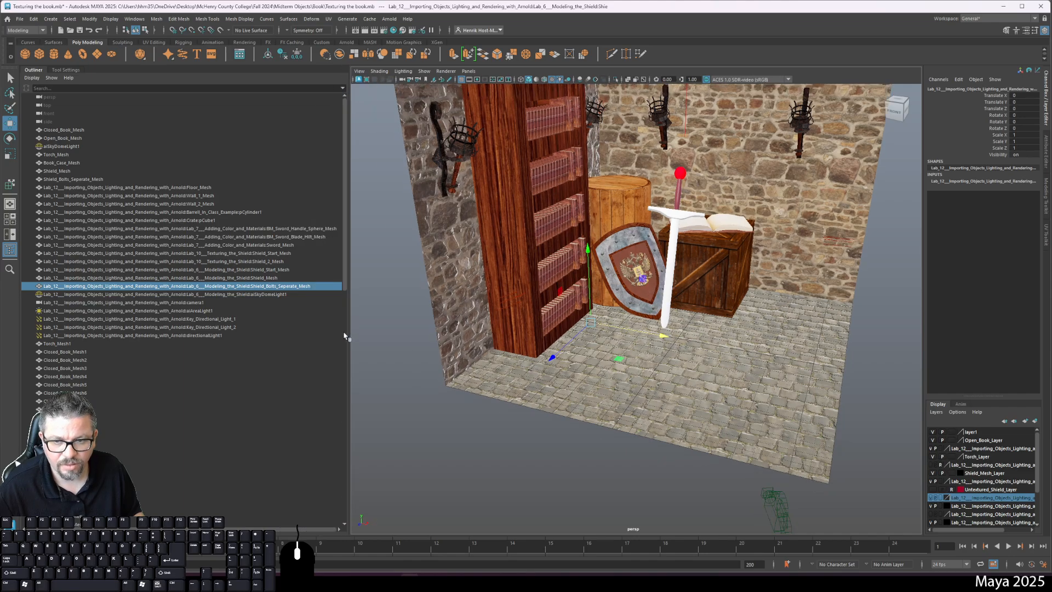
left_click(146, 279)
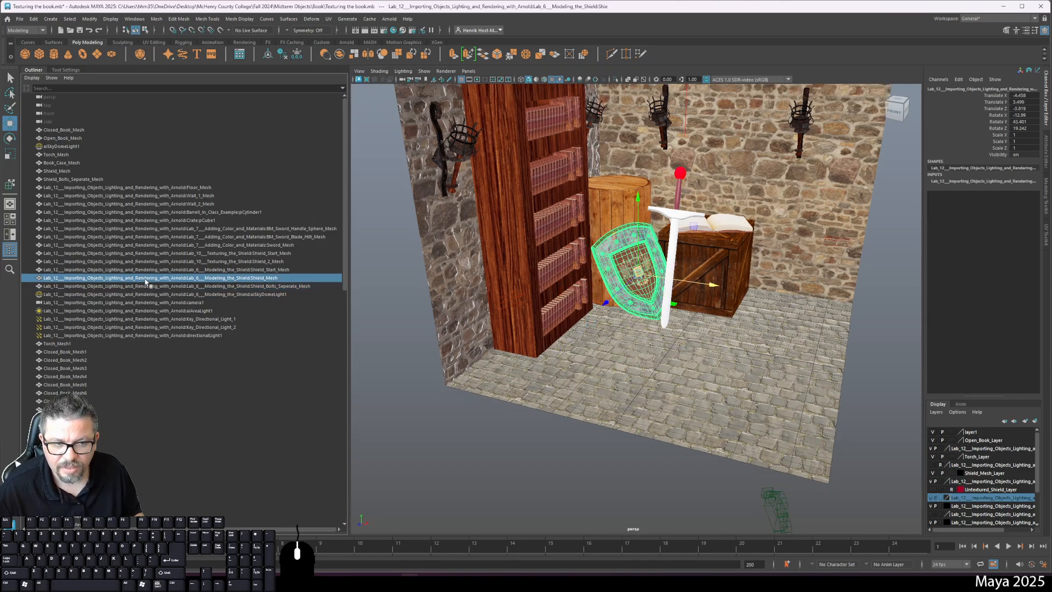
left_click(149, 270)
left_click(152, 263)
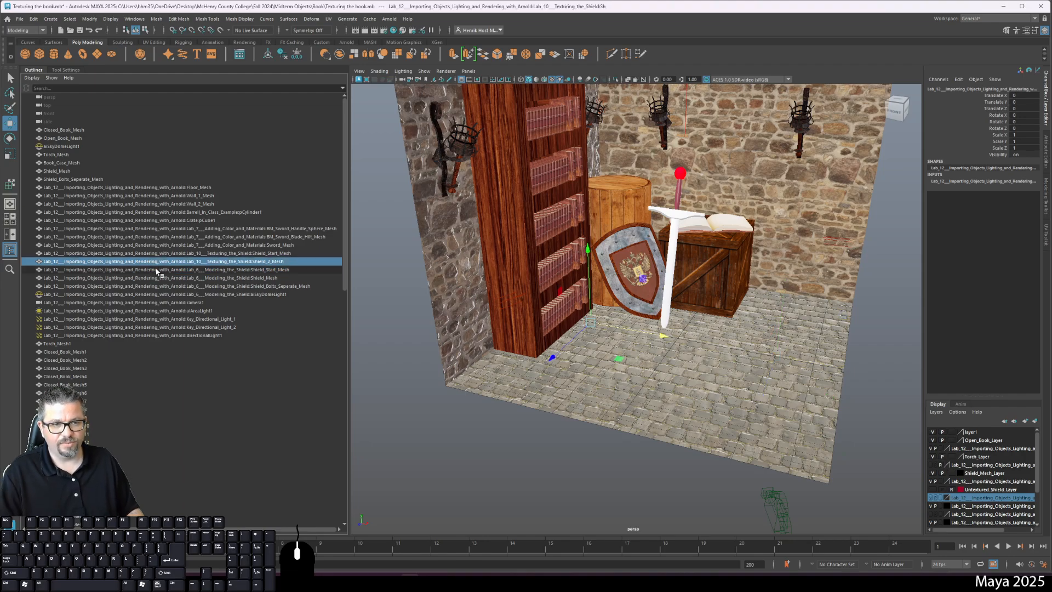
left_click(158, 271)
left_click(160, 255)
Move Shield_Mesh into the room beside the crate and raise it above the floor, to about X 7, Y 3.7, Z -8.2
left_click_drag(667, 378, 574, 343, "alt")
left_click(636, 327)
left_click_drag(636, 327, 773, 369, "alt")
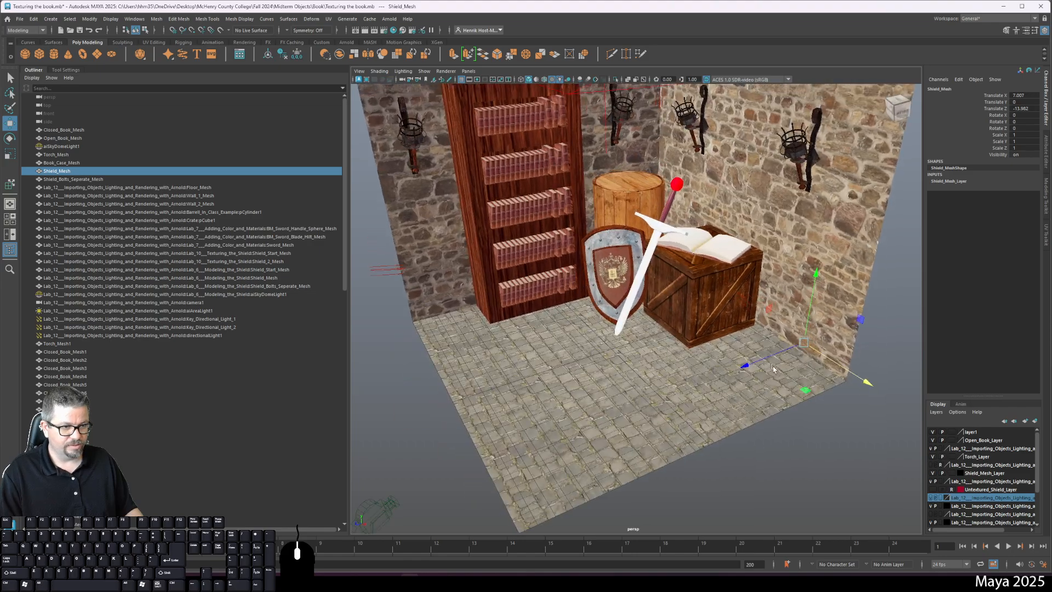
middle_click_drag(761, 363, 758, 304)
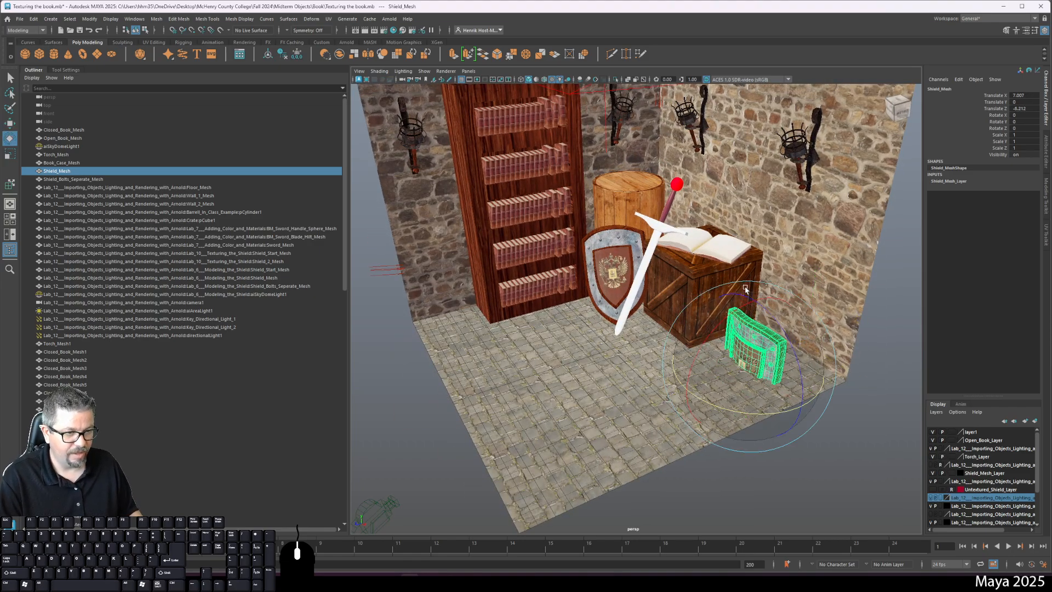
left_click_drag(758, 305, 758, 257)
key("e")
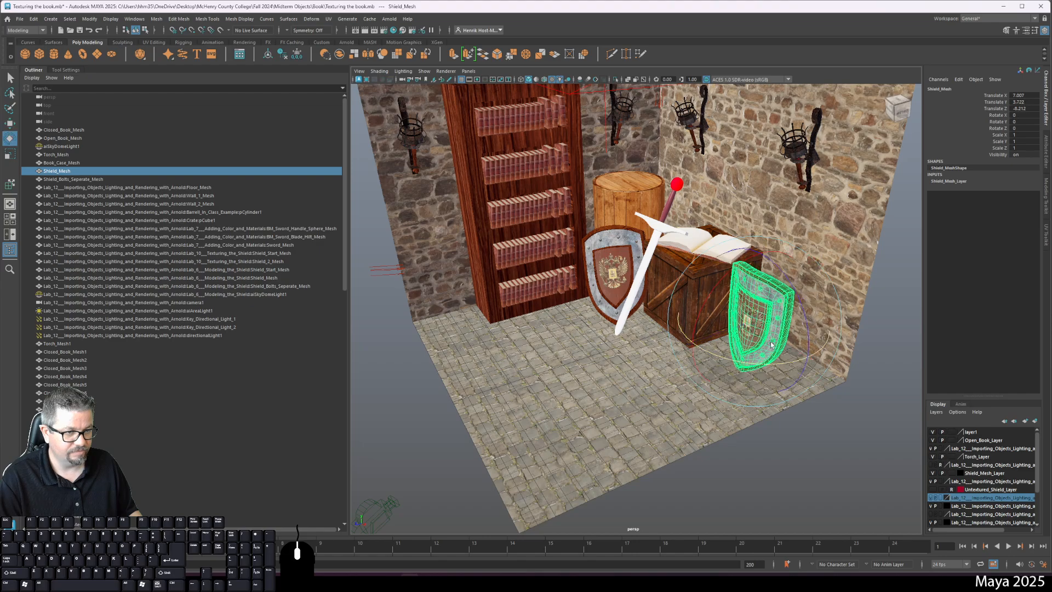
Rotate the second shield to about -27, 50, 10 degrees so it leans beside the crate, and shift it to about Z -9
left_click_drag(753, 361, 805, 348)
left_click_drag(758, 296, 764, 247)
left_click_drag(713, 380, 740, 428)
key("w")
right_click_drag(740, 427, 754, 409, "alt")
middle_click_drag(687, 340, 671, 439, "alt")
right_click_drag(672, 438, 716, 352, "alt")
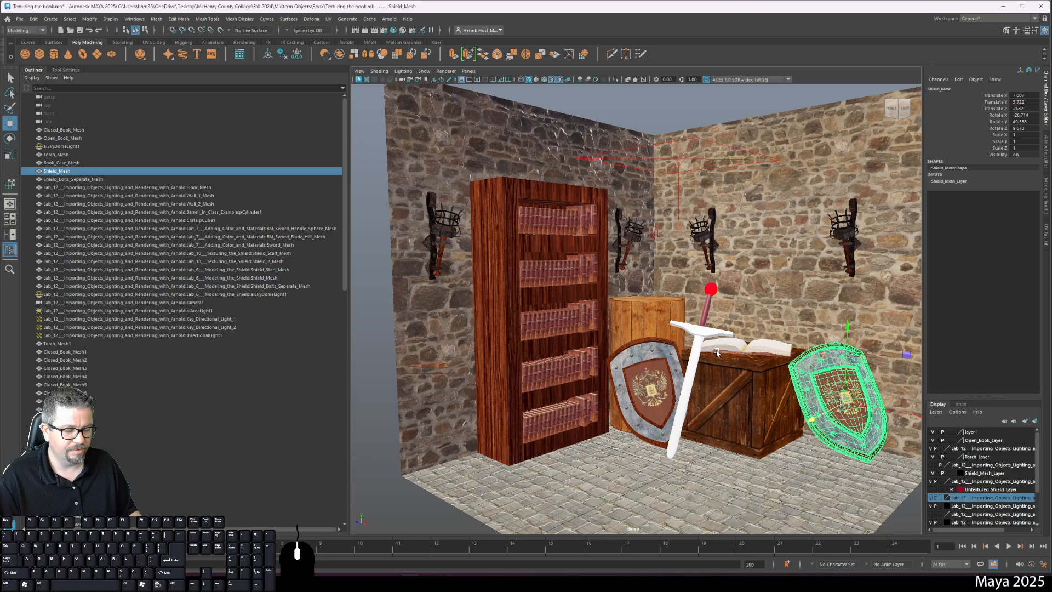
Check the open book, the last torch and single shelf books, and look through the scene's list of book copies
left_click(756, 346)
left_click(847, 225)
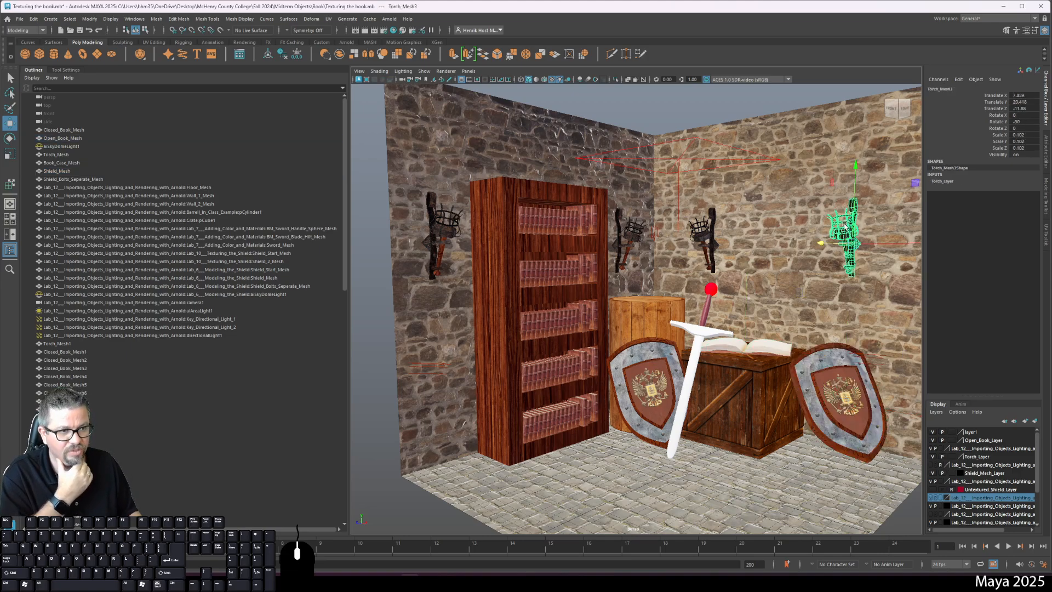
left_click(566, 279)
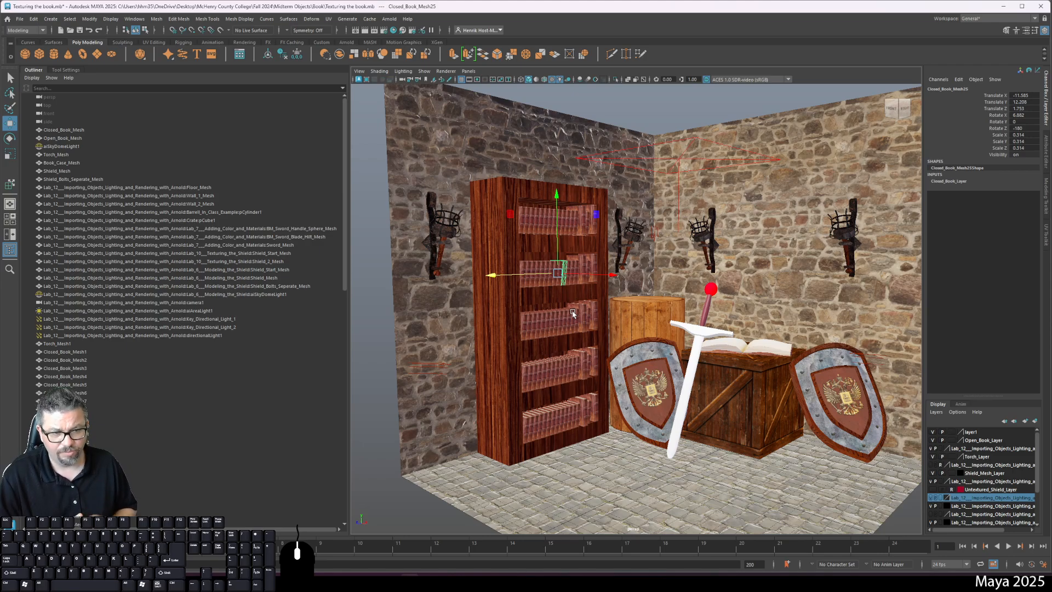
left_click(66, 352)
scroll(74, 390, "down", 8)
scroll(74, 390, "down", 10)
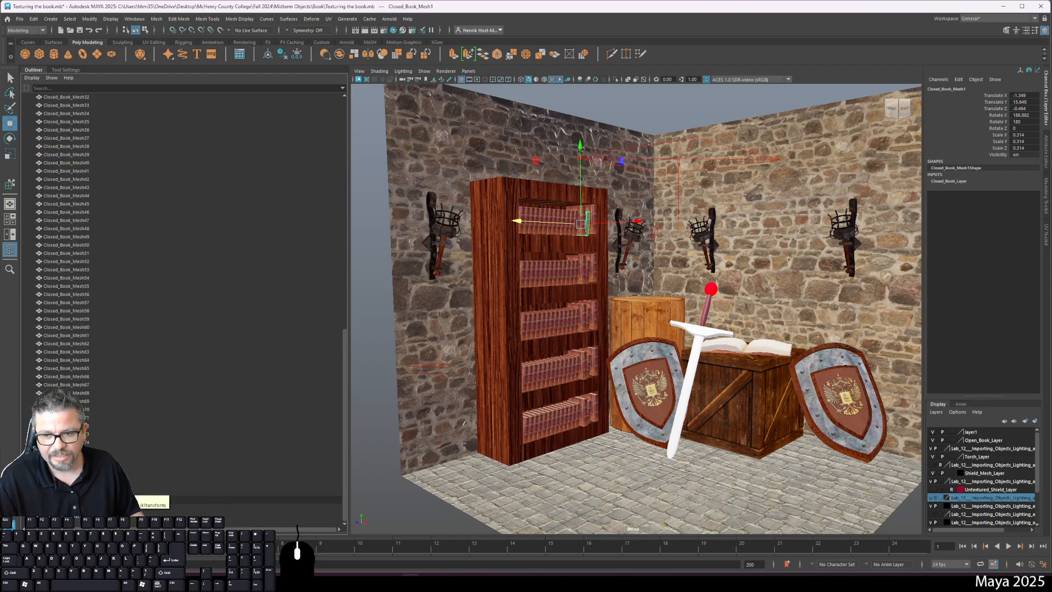
scroll(174, 348, "up", 16)
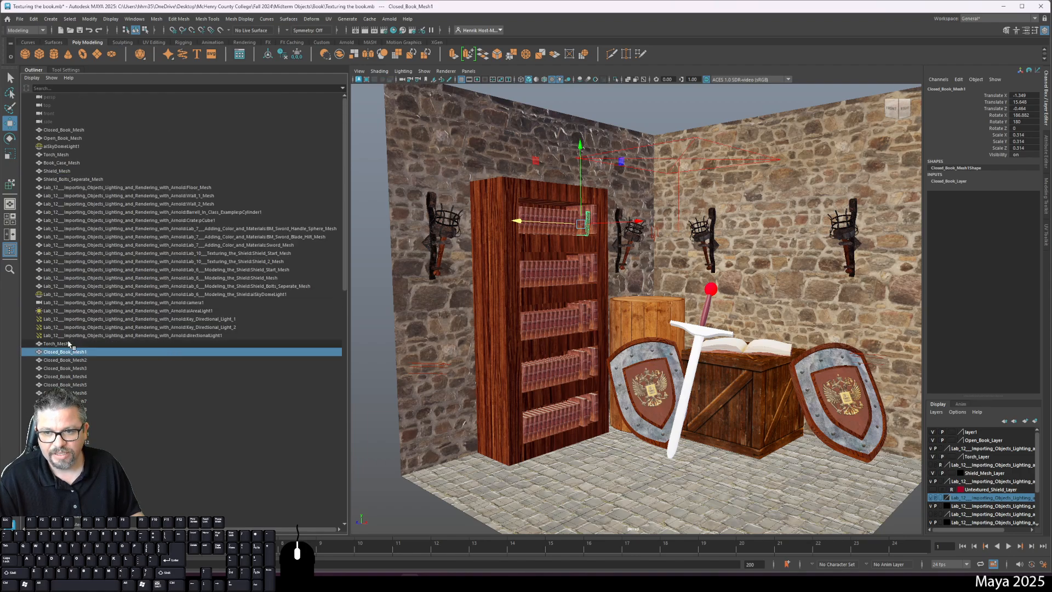
Inspect the imported directional light, area light, camera and Shield_Bolts_Seperate_Mesh, and look through the scene's display layers
left_click(92, 335)
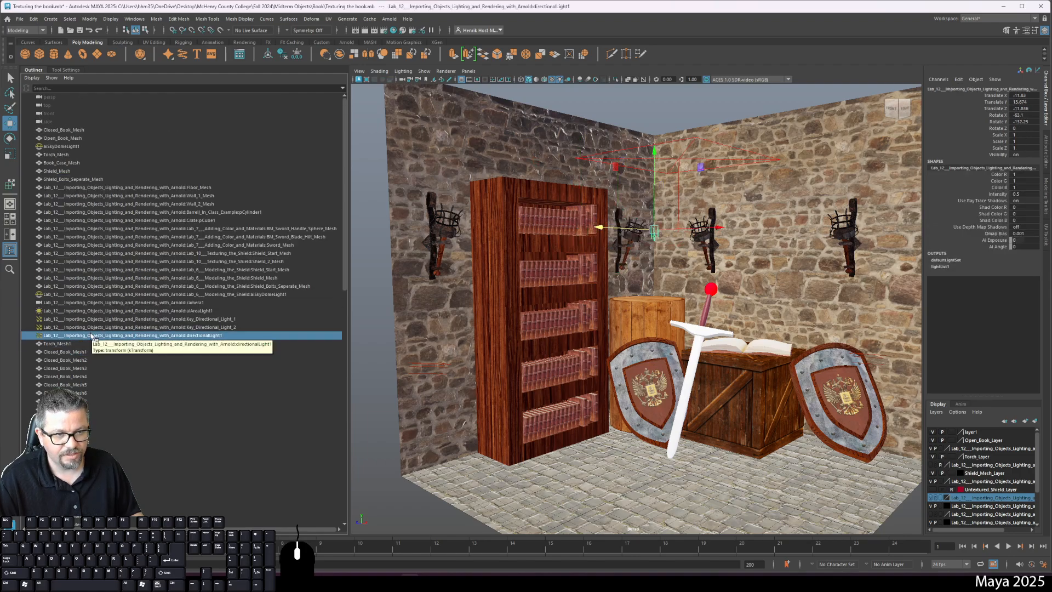
left_click(107, 311)
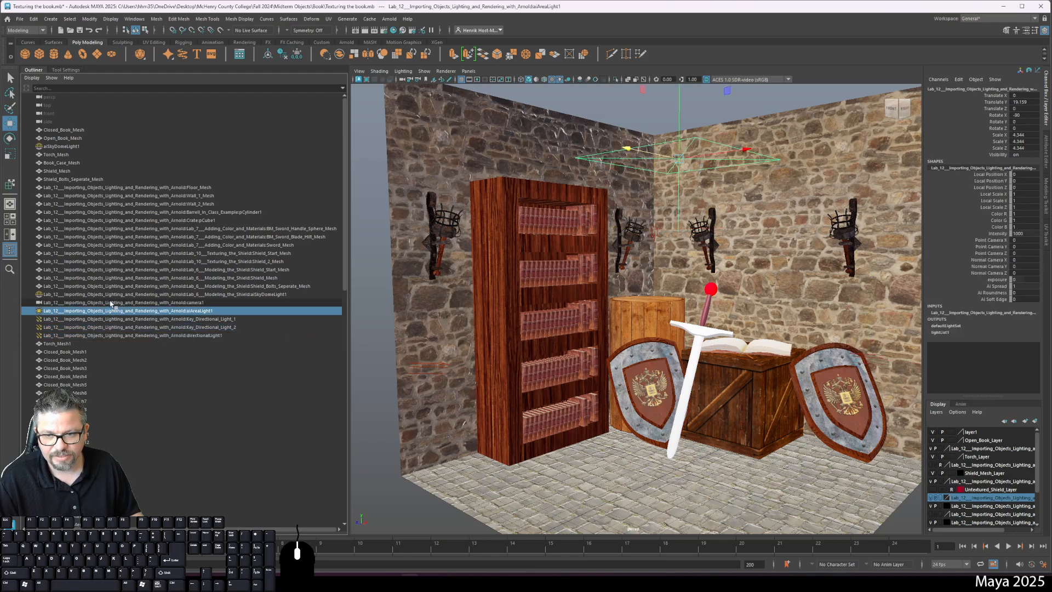
left_click(111, 302)
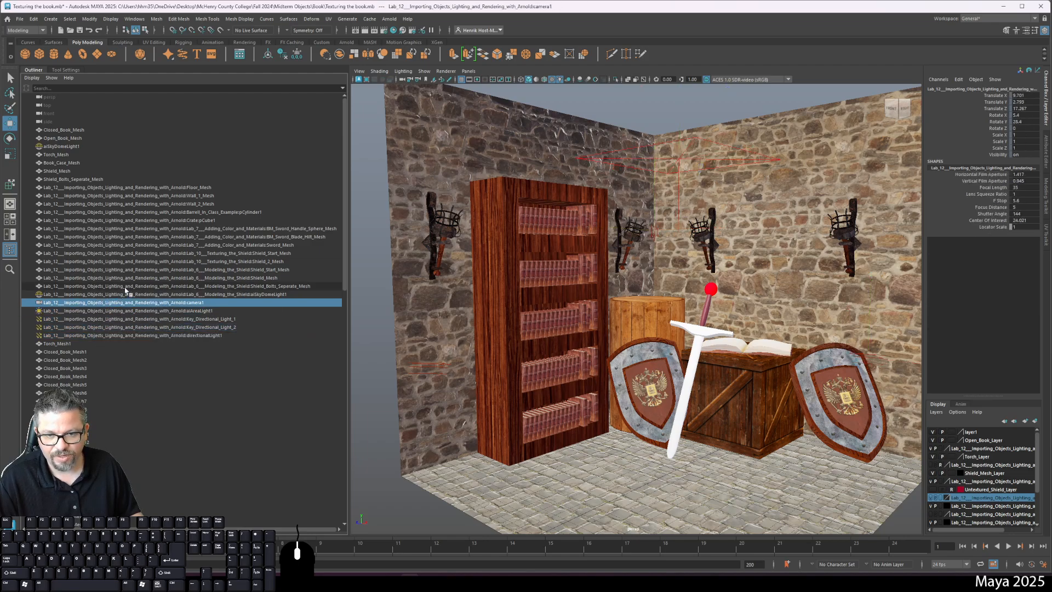
left_click(130, 286)
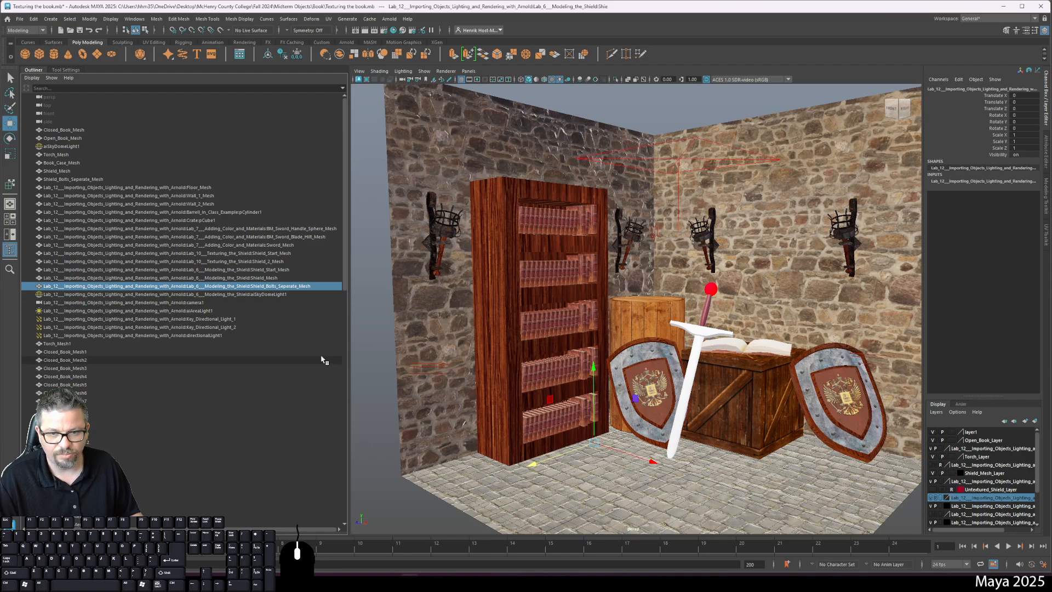
scroll(990, 510, "down", 2)
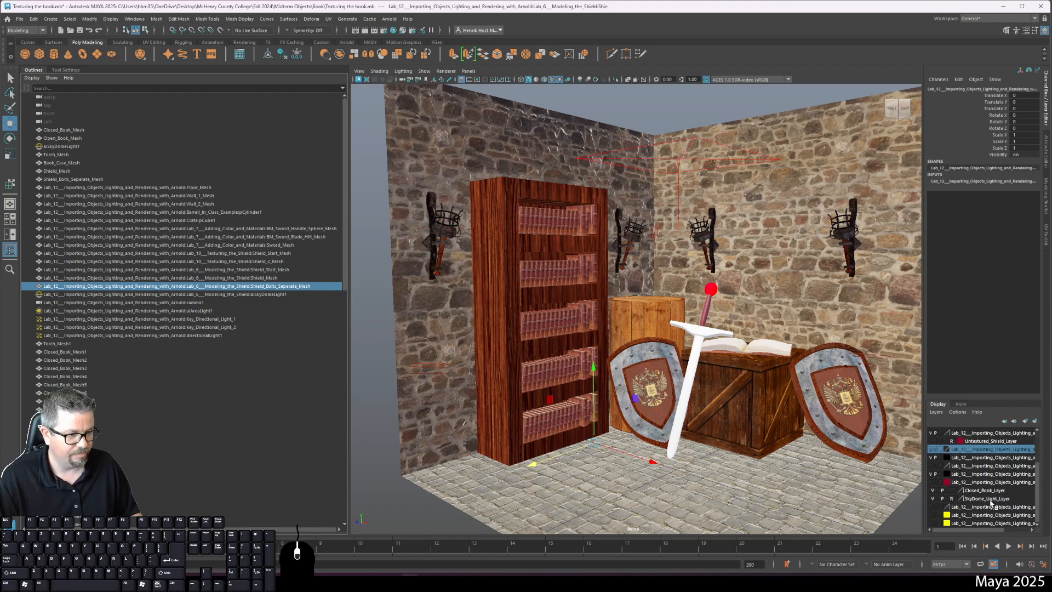
scroll(991, 504, "up", 2)
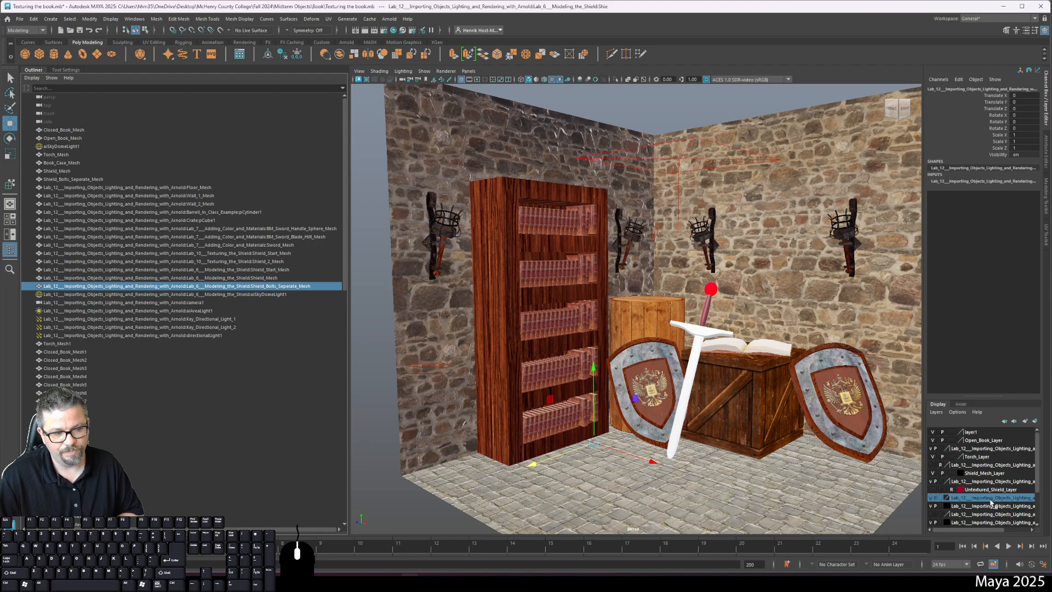
scroll(992, 503, "down", 2)
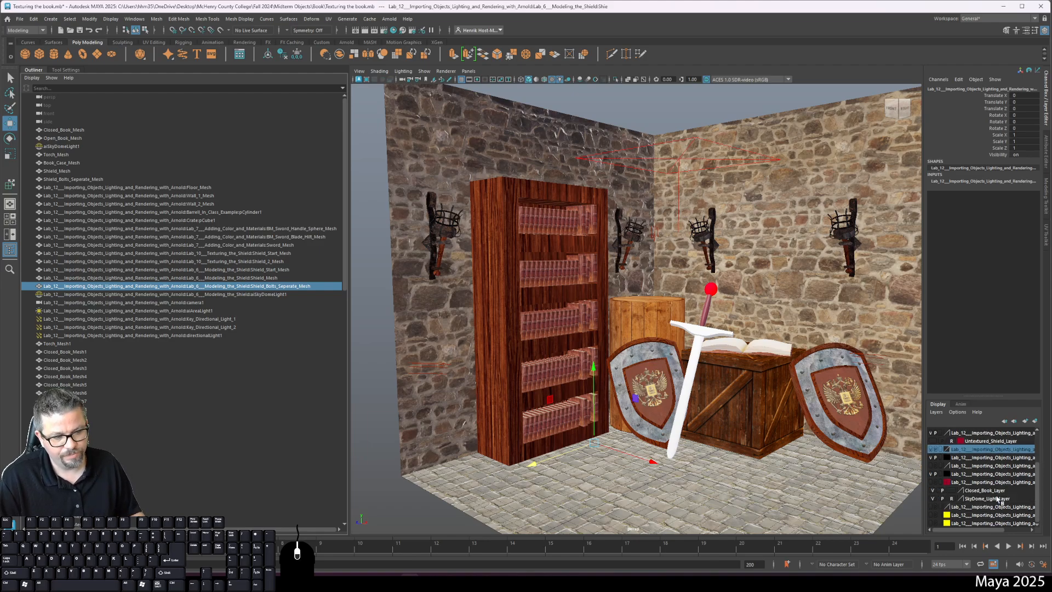
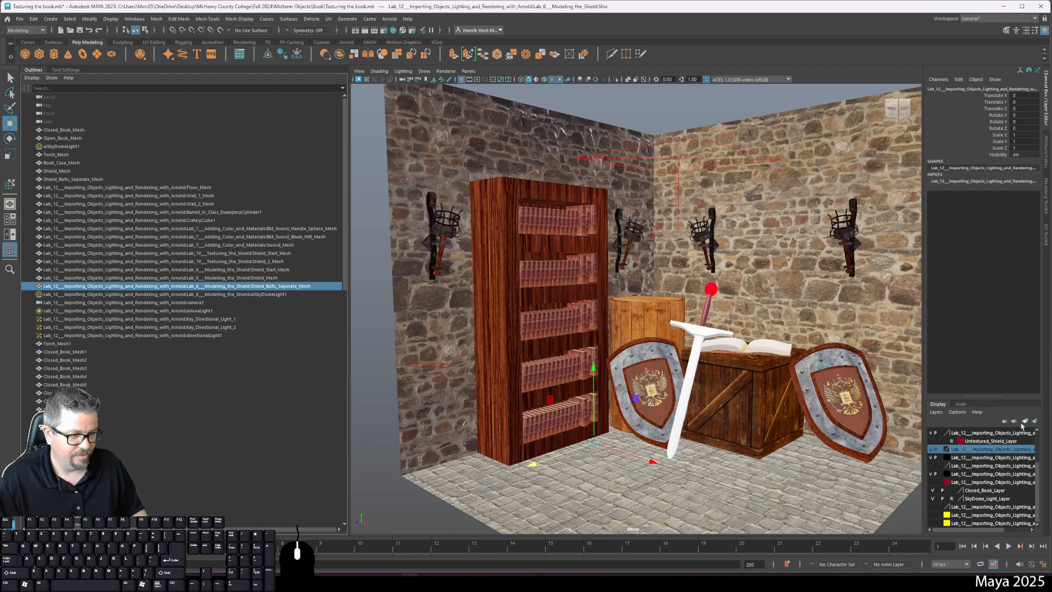
scroll(971, 482, "up", 2)
left_click(974, 431)
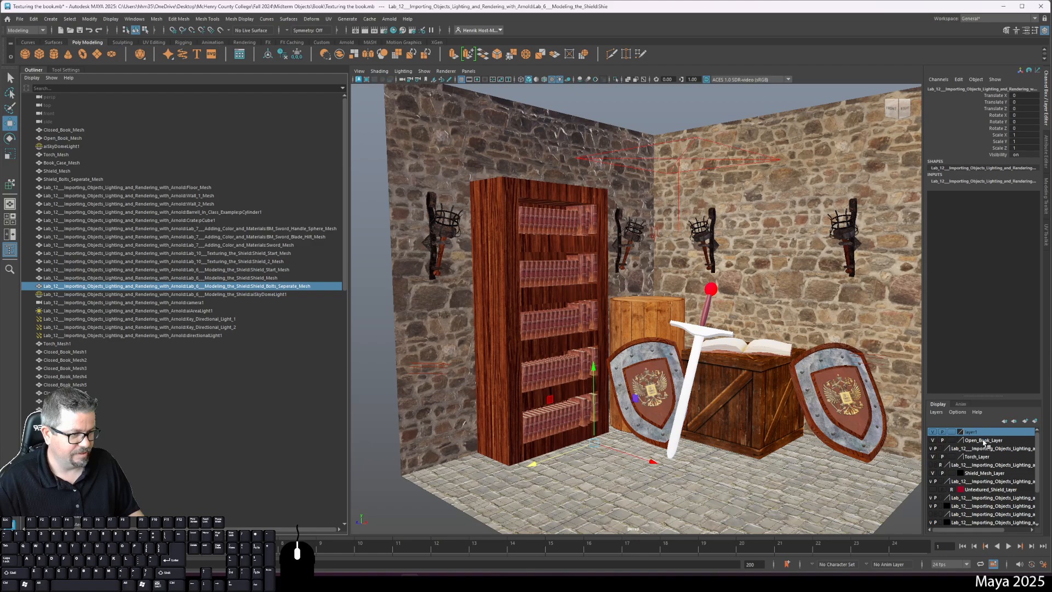
left_click(984, 441)
scroll(958, 462, "down", 2)
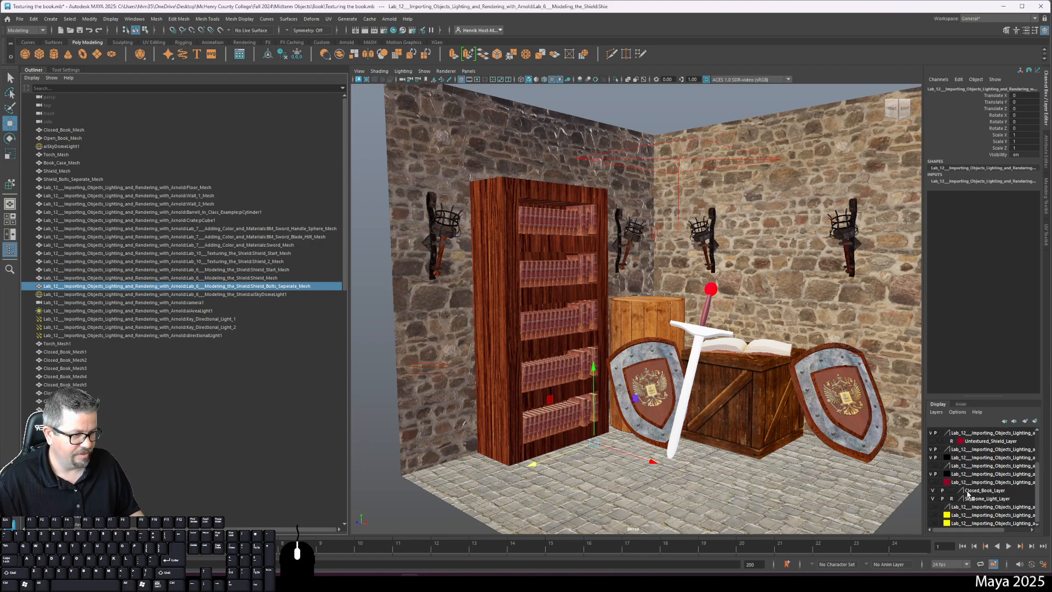
Toggle the visibility of the imported Shield_Bolts_Seperate_Mesh layer to check what it holds
left_click(976, 483)
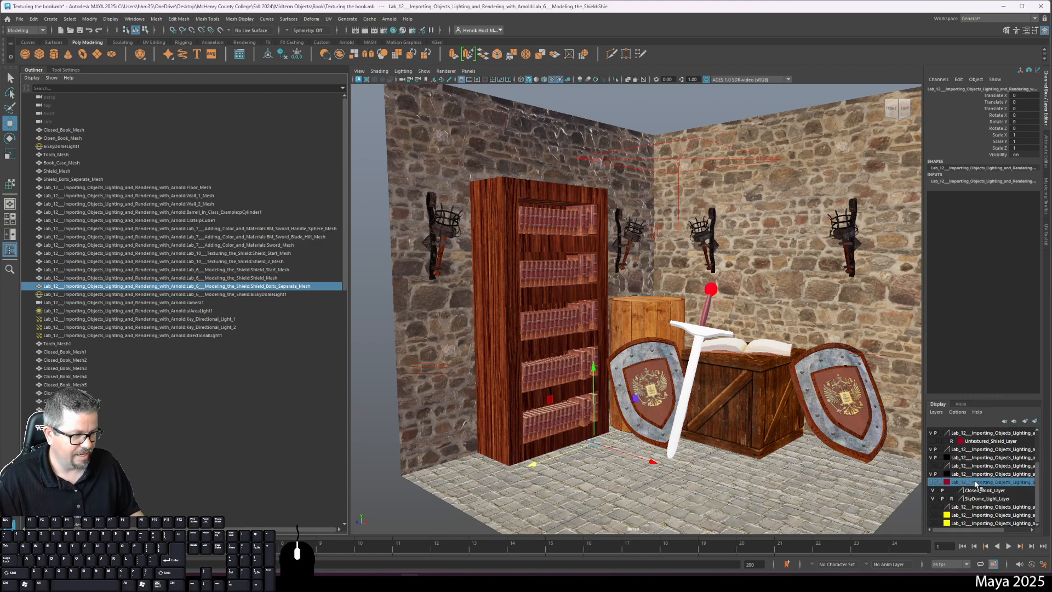
left_click(933, 482)
left_click(933, 482)
left_click(933, 482)
left_click(933, 482)
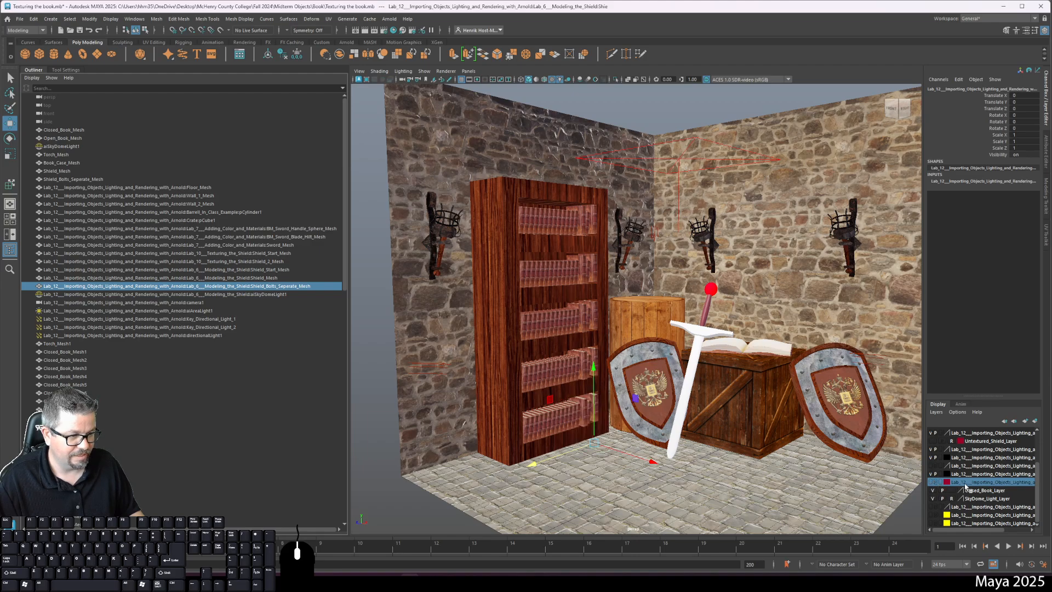
Delete the imported Lab_6 Modeling_the_Shield Shield_Bolts_Seperate_Mesh object from the scene
right_click(966, 486)
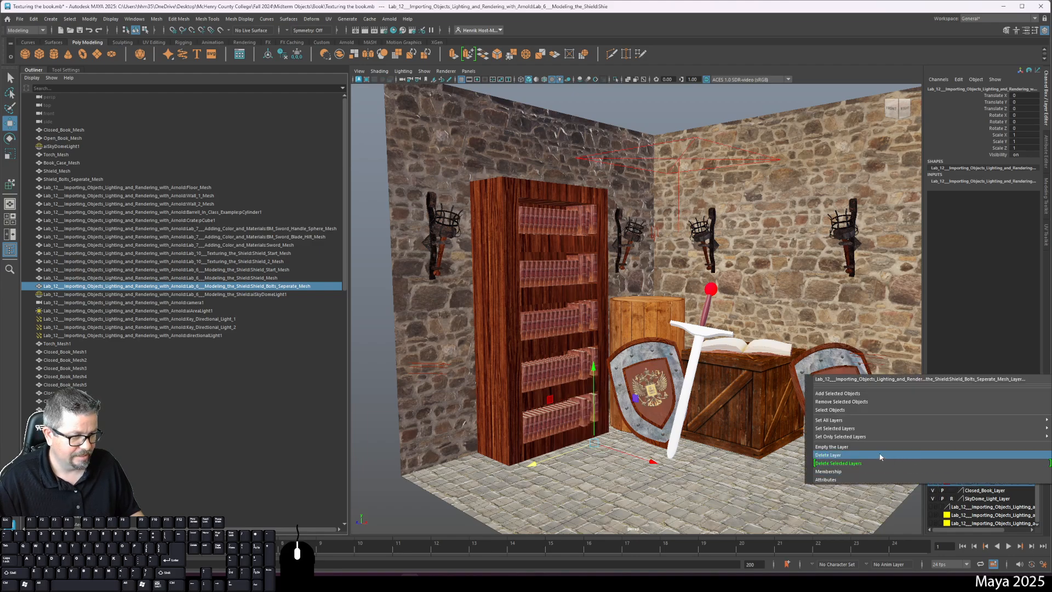
left_click(1001, 497)
left_click(989, 486)
right_click(989, 486)
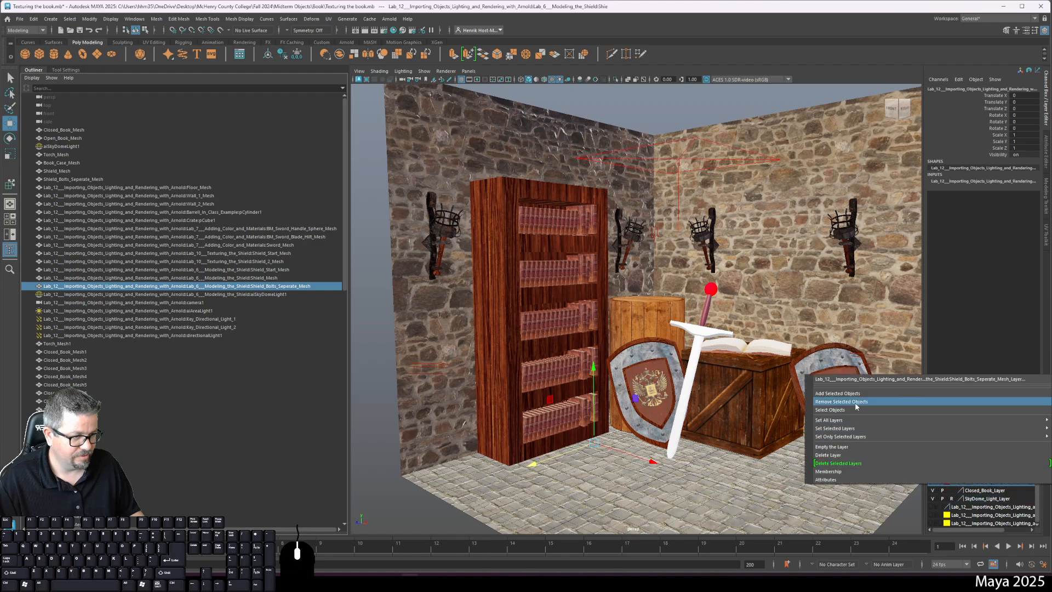
left_click(697, 426)
key("Delete")
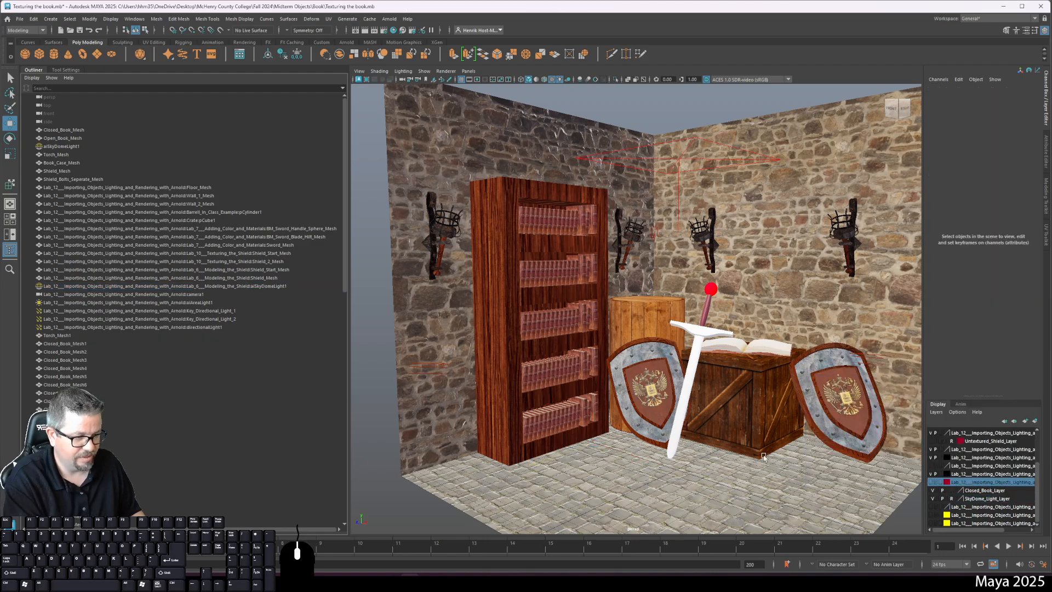
Delete the Closed_Book_Layer display layer
right_click(956, 483)
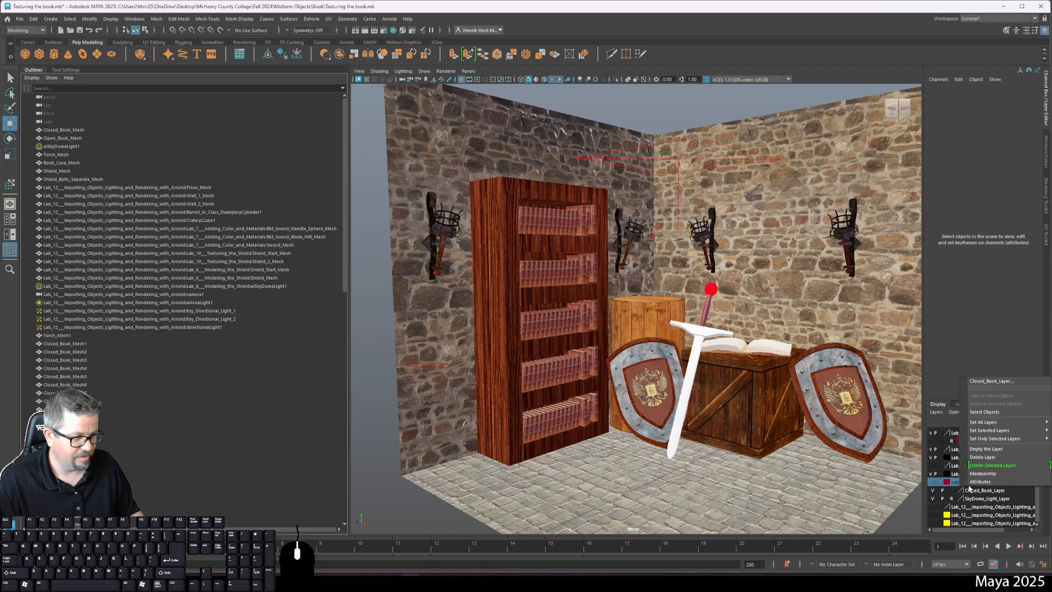
left_click(998, 458)
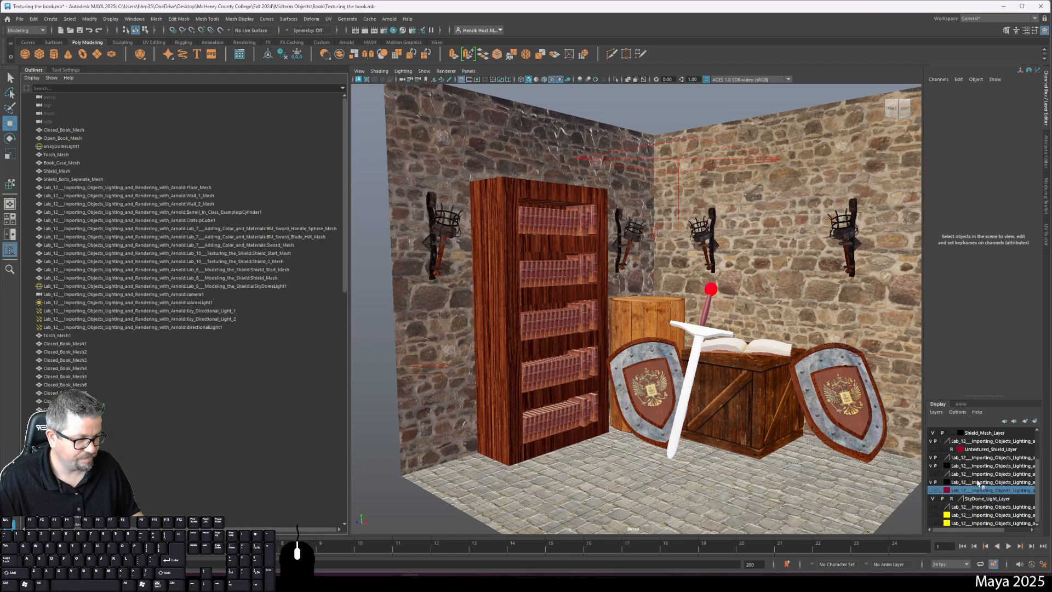
left_click(983, 486)
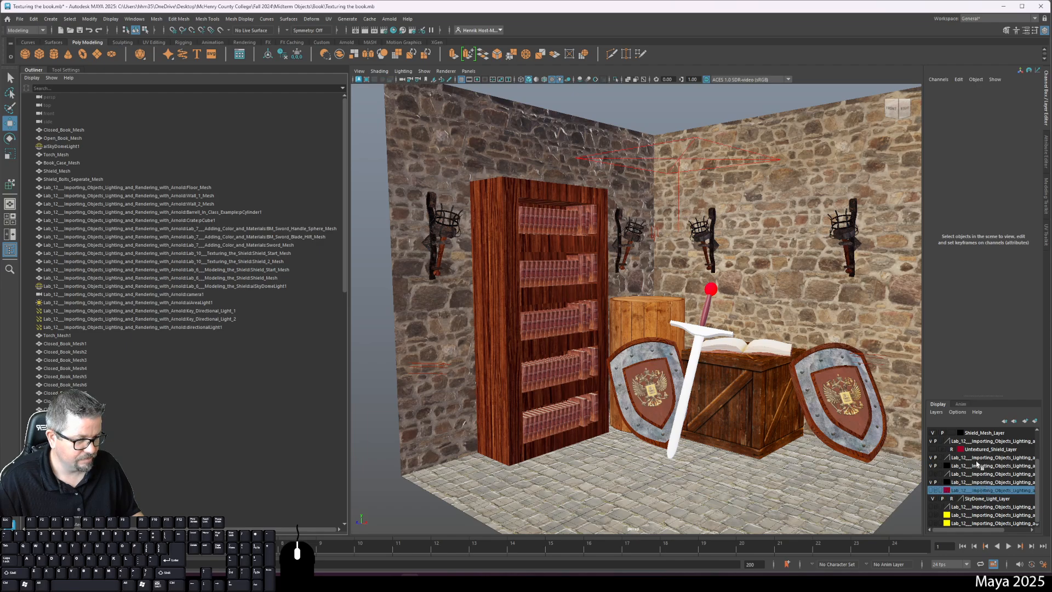
Delete the imported Lab_6 Modeling_the_Shield aiSkyDomeLight1, keeping the scene's own sky dome light
left_click(75, 286)
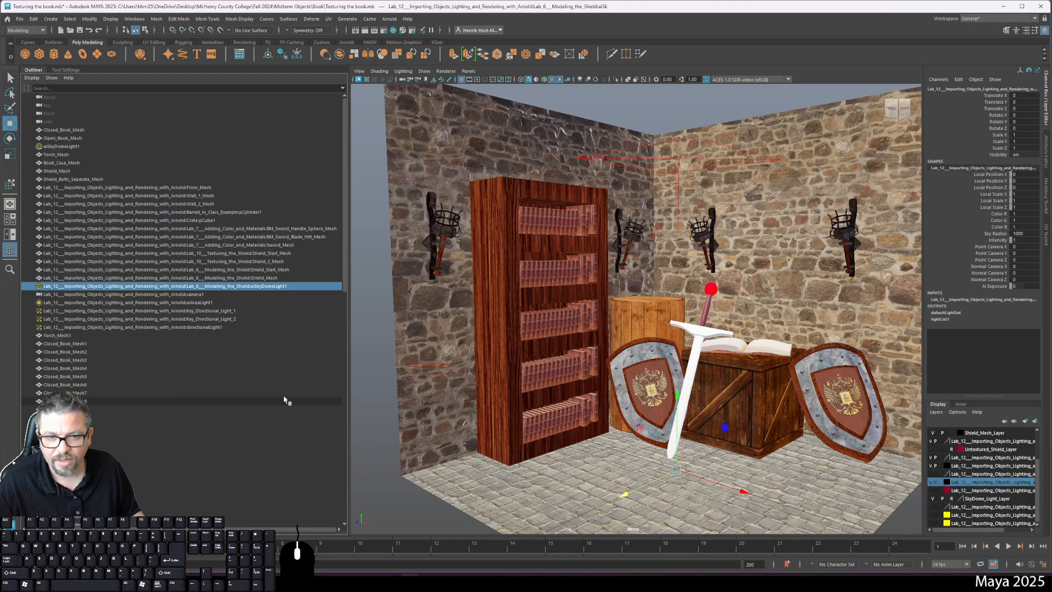
scroll(648, 289, "down", 6)
key("Delete")
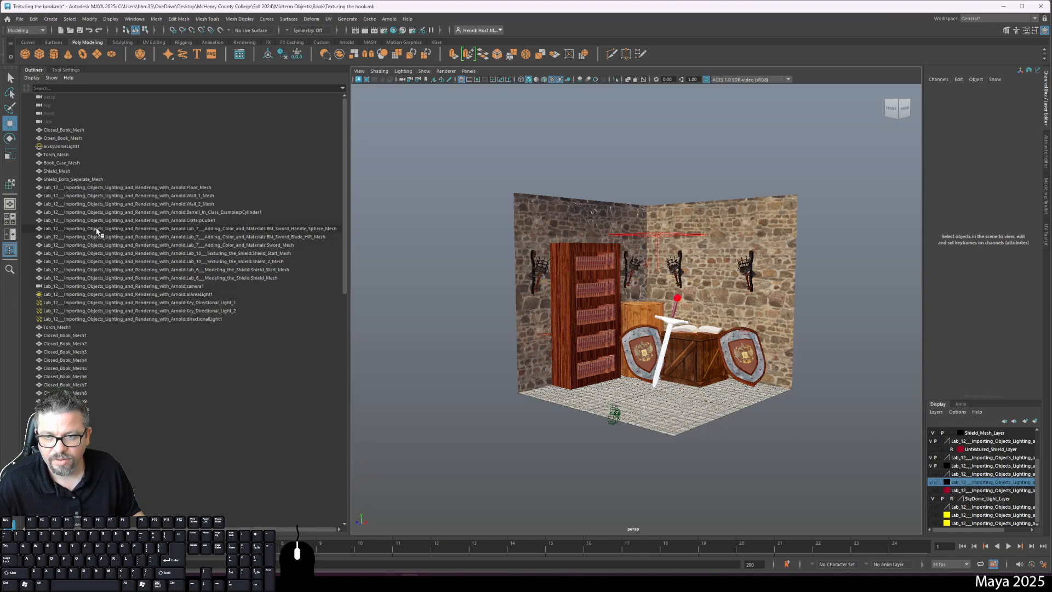
key("ctrl+z")
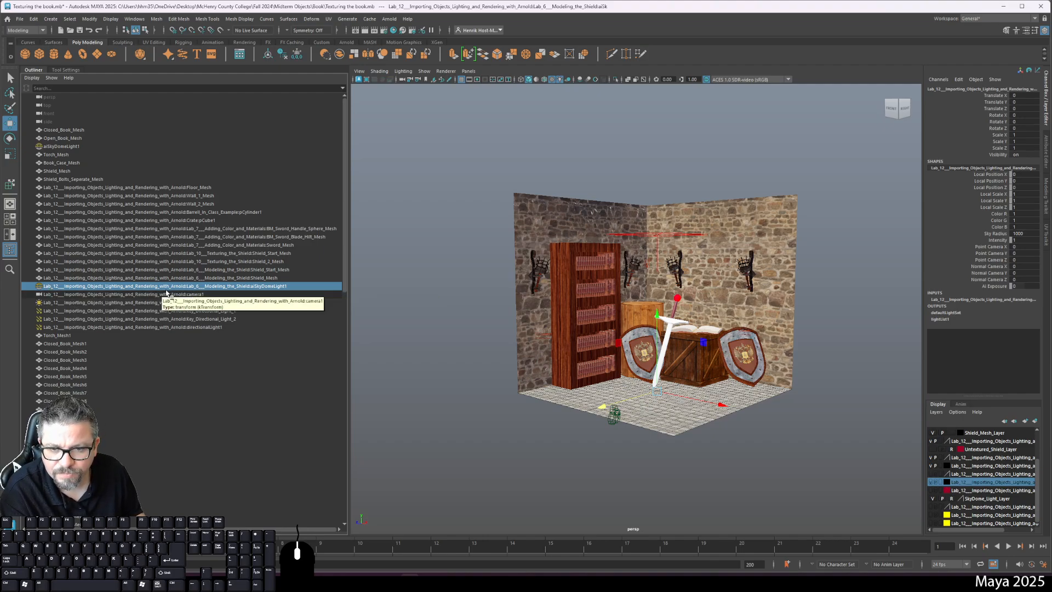
key("Delete")
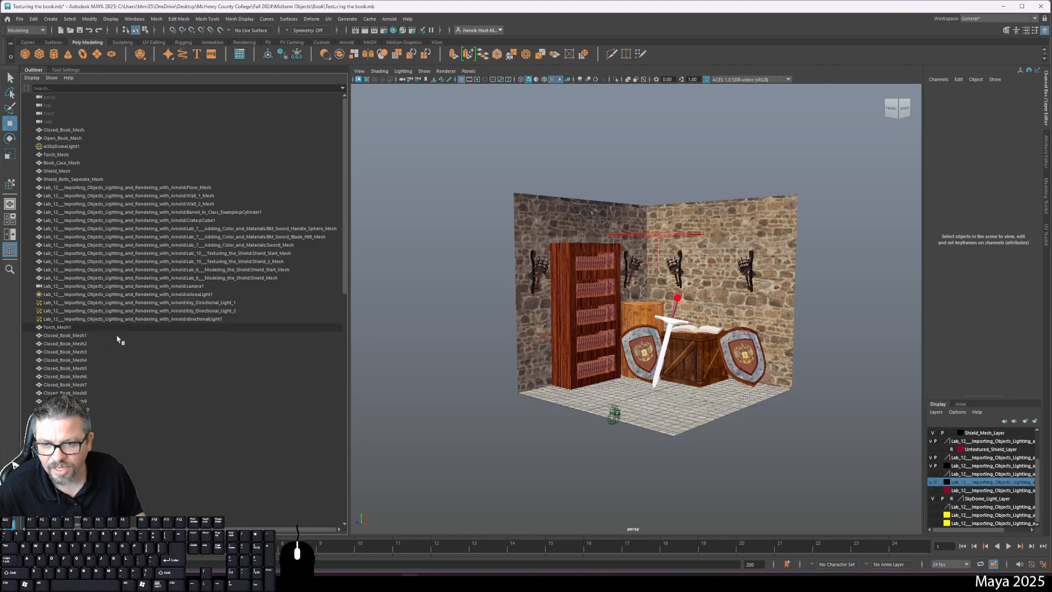
Select all the closed books on the bookcase's lowest shelf, including the taller ones near the barrel
scroll(144, 369, "down", 5)
scroll(143, 364, "up", 5)
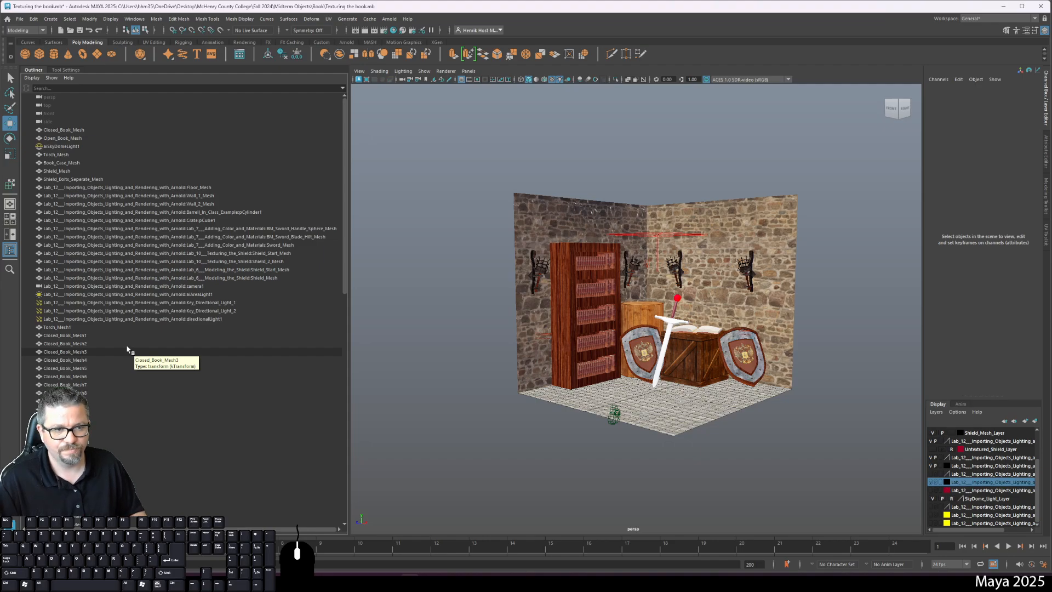
scroll(537, 365, "up", 3)
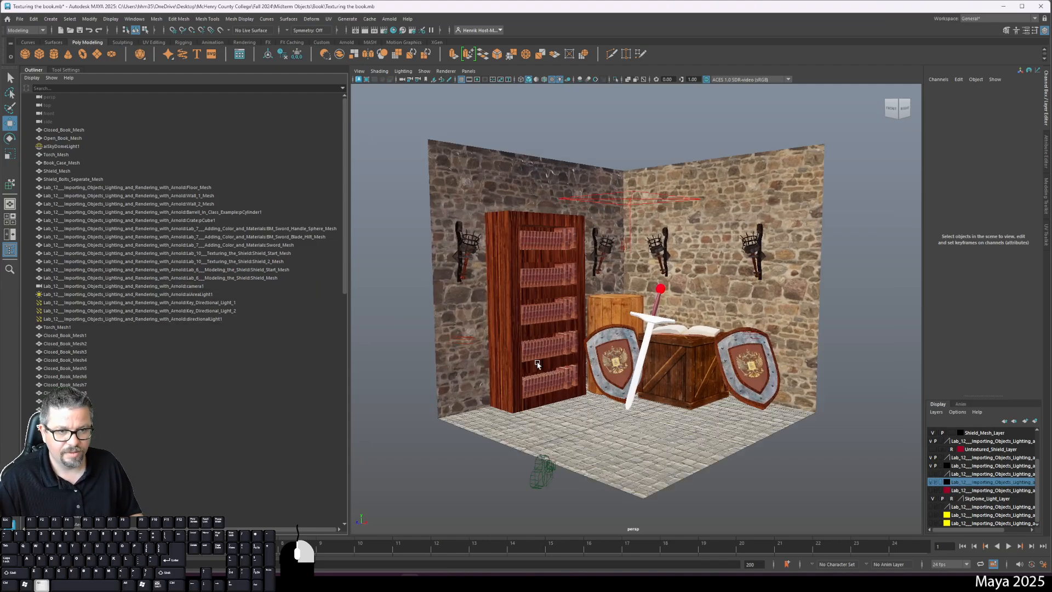
scroll(538, 364, "up", 2)
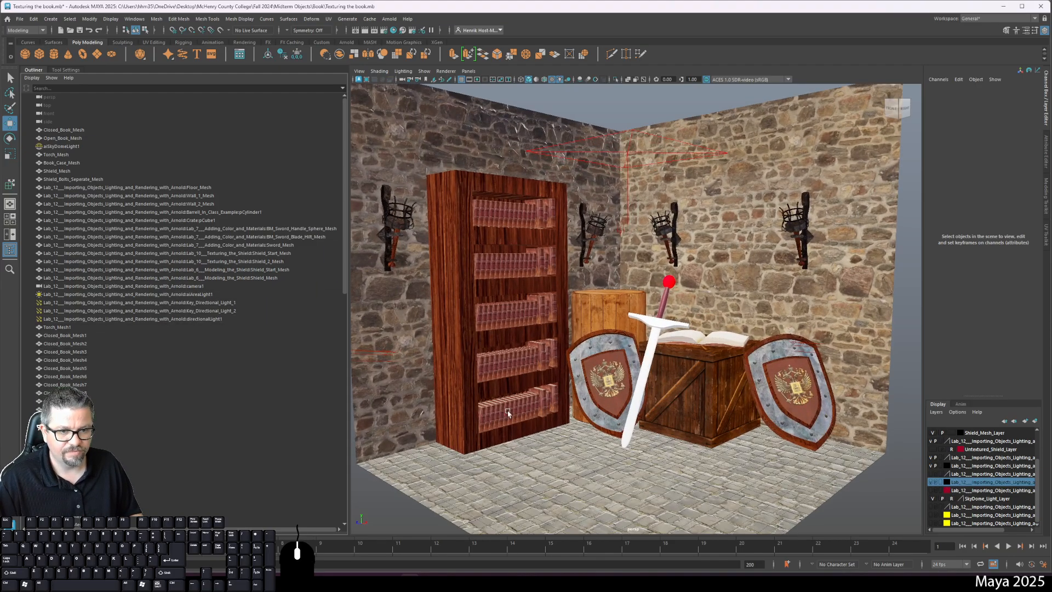
left_click(484, 420)
scroll(427, 437, "up", 4)
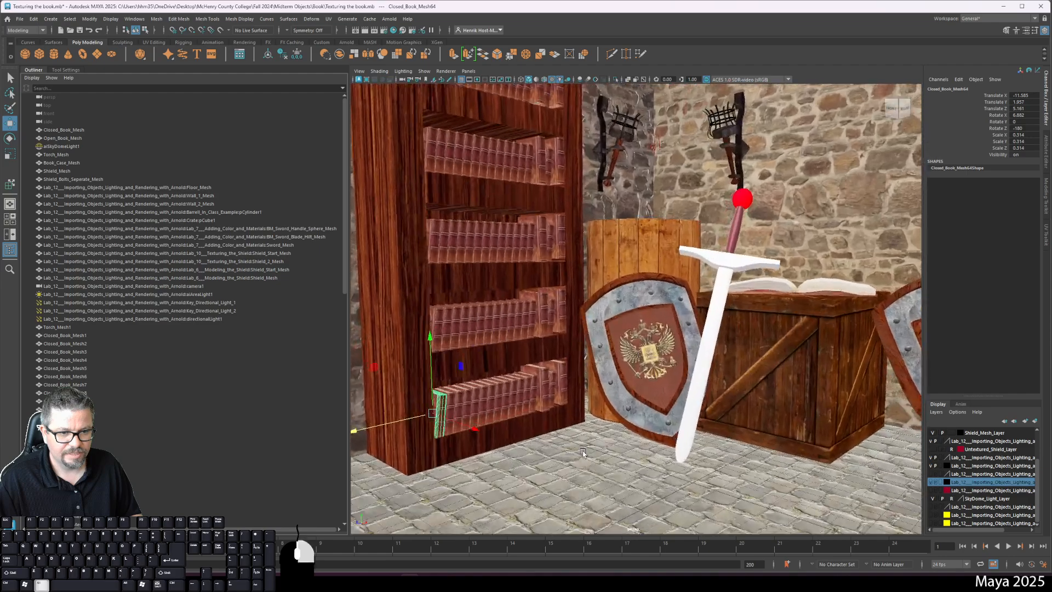
left_click(393, 432, "shift")
left_click(413, 415, "shift")
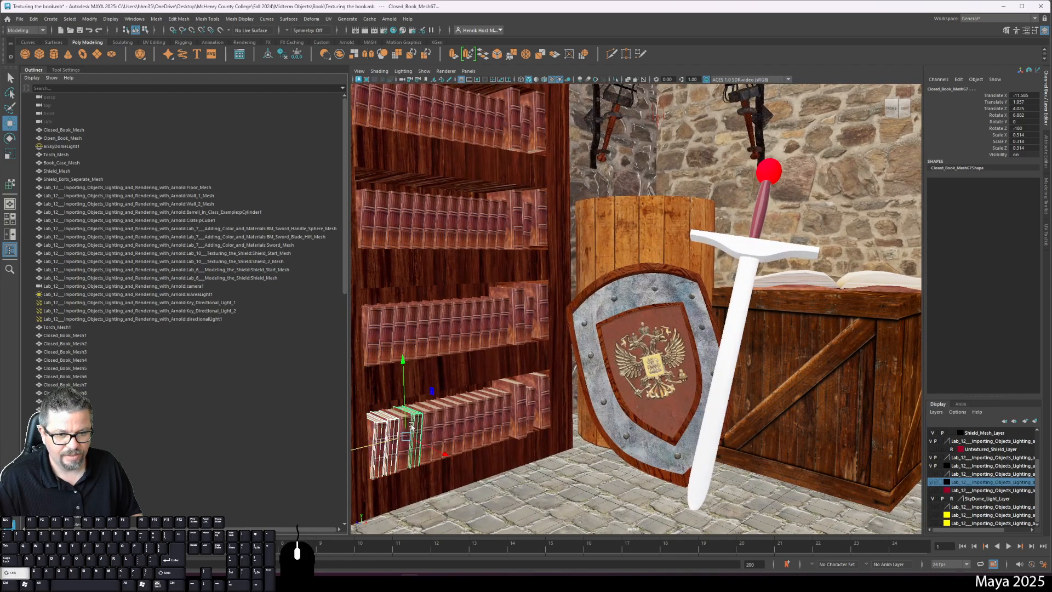
left_click(401, 416, "shift")
left_click(426, 419, "shift")
left_click(439, 418, "shift")
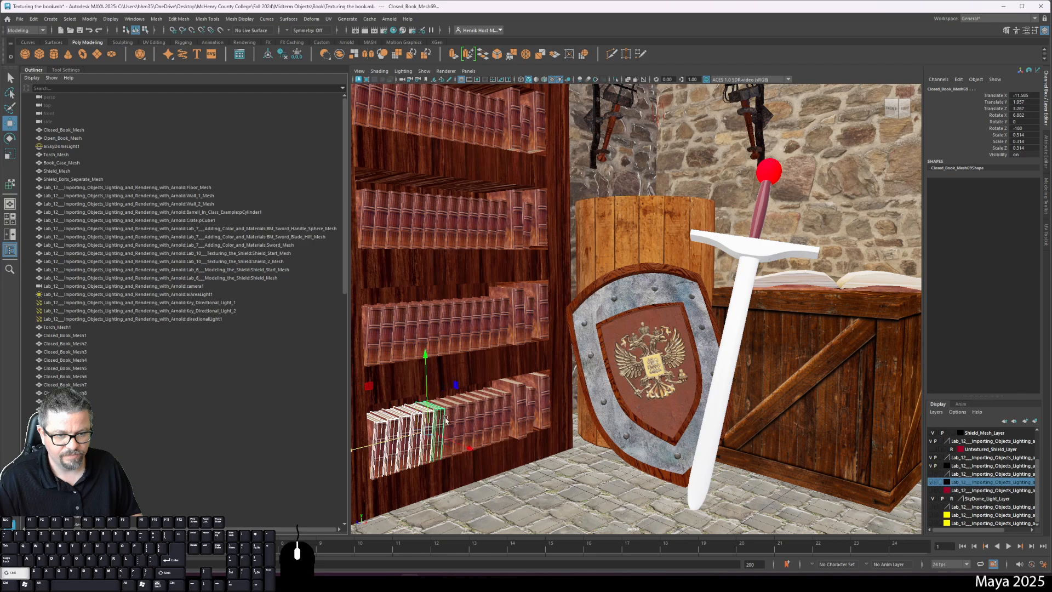
left_click(452, 418, "shift")
left_click(442, 408, "shift")
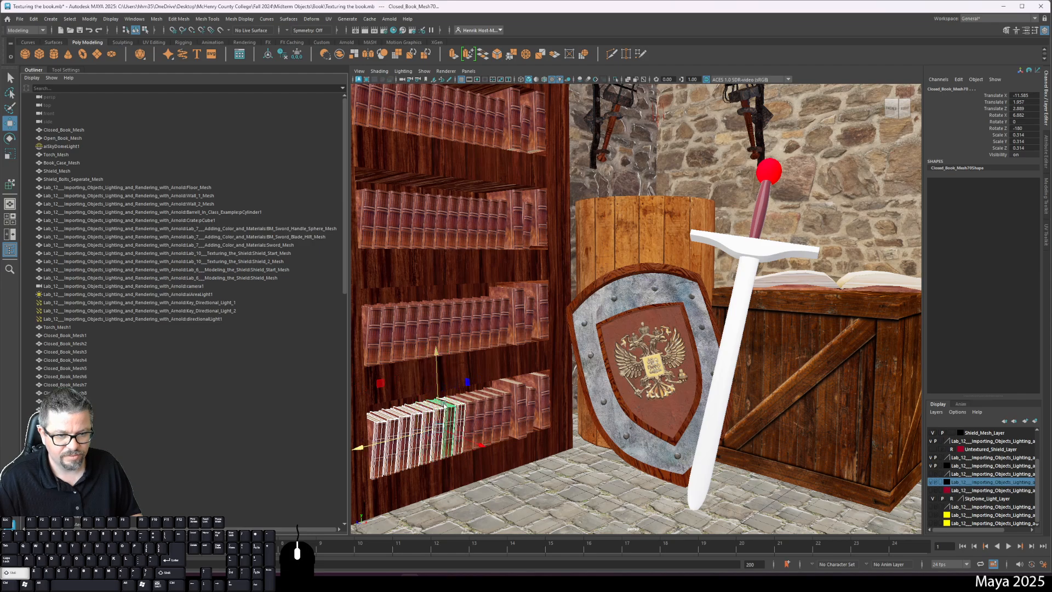
left_click(473, 408, "shift")
left_click(483, 405, "shift")
left_click(491, 403, "shift")
left_click(499, 402, "shift")
left_click(509, 399, "shift")
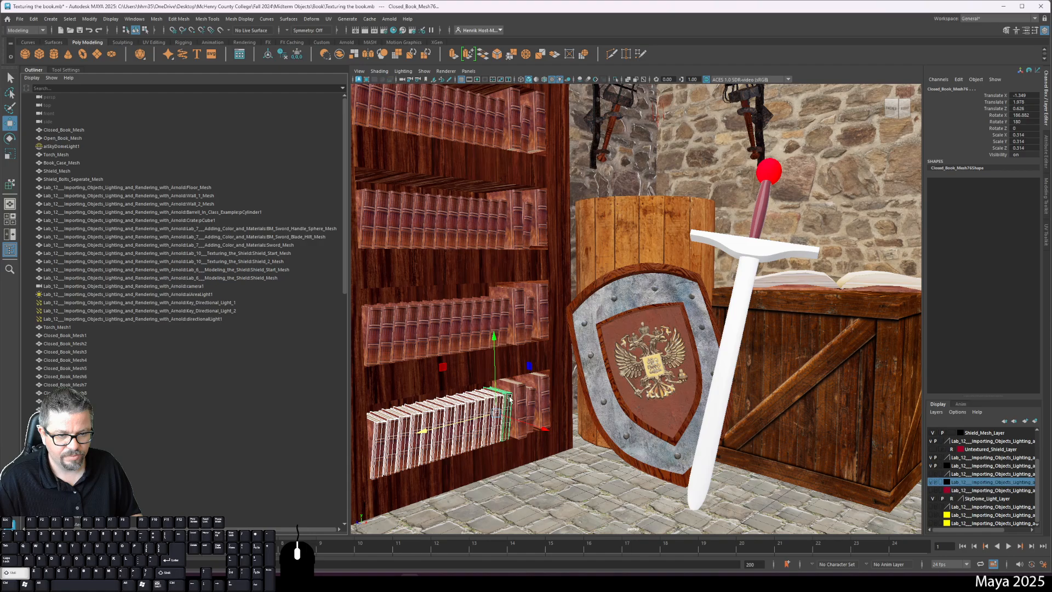
left_click(518, 395, "shift")
left_click(529, 390, "shift")
left_click(542, 385, "shift")
Add every closed book on the bookcase's second-lowest shelf, both the taller and the regular ones, to the current selection
left_click(537, 290, "shift")
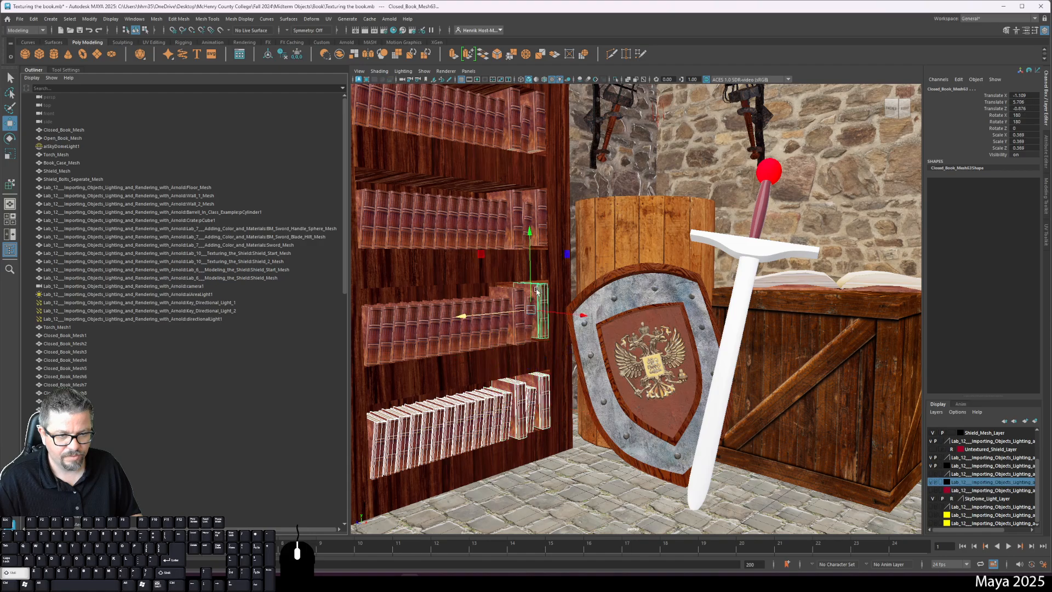
scroll(494, 301, "up", 3)
left_click(476, 307, "shift")
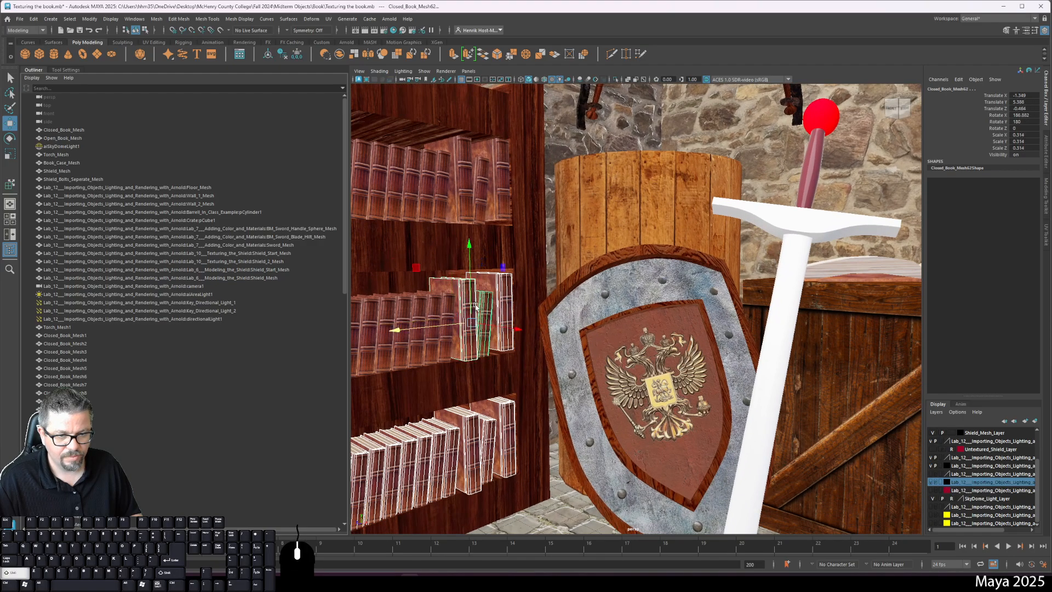
left_click(436, 304, "shift")
left_click(447, 303, "shift")
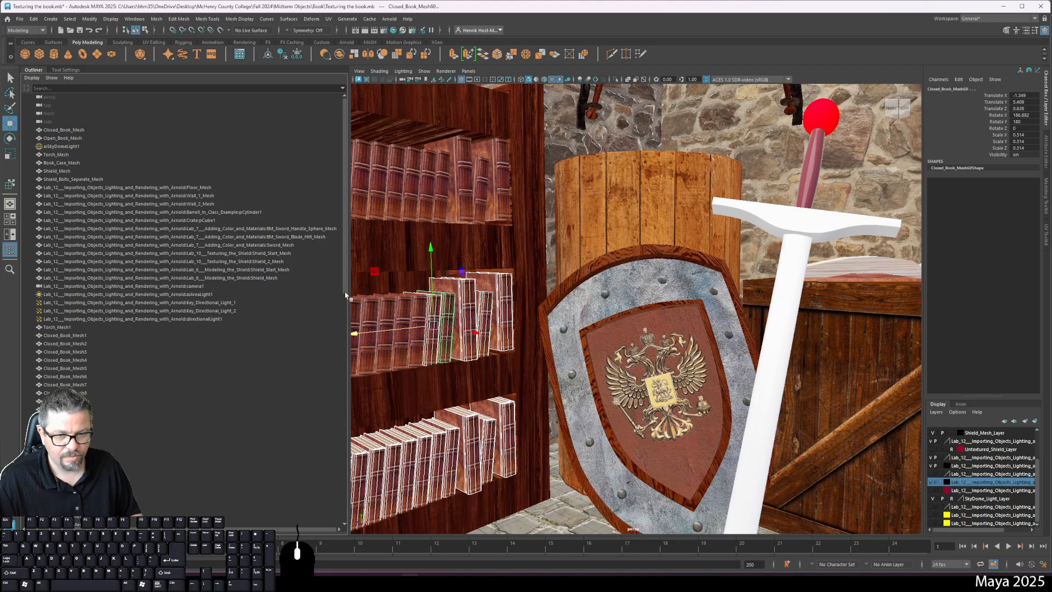
left_click_drag(347, 295, 189, 295)
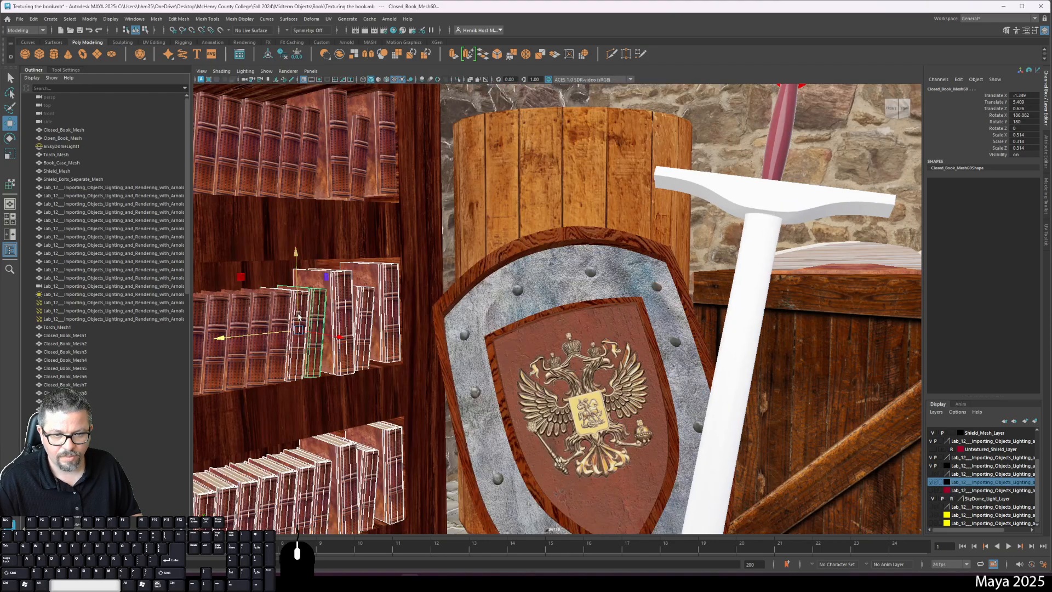
key("space")
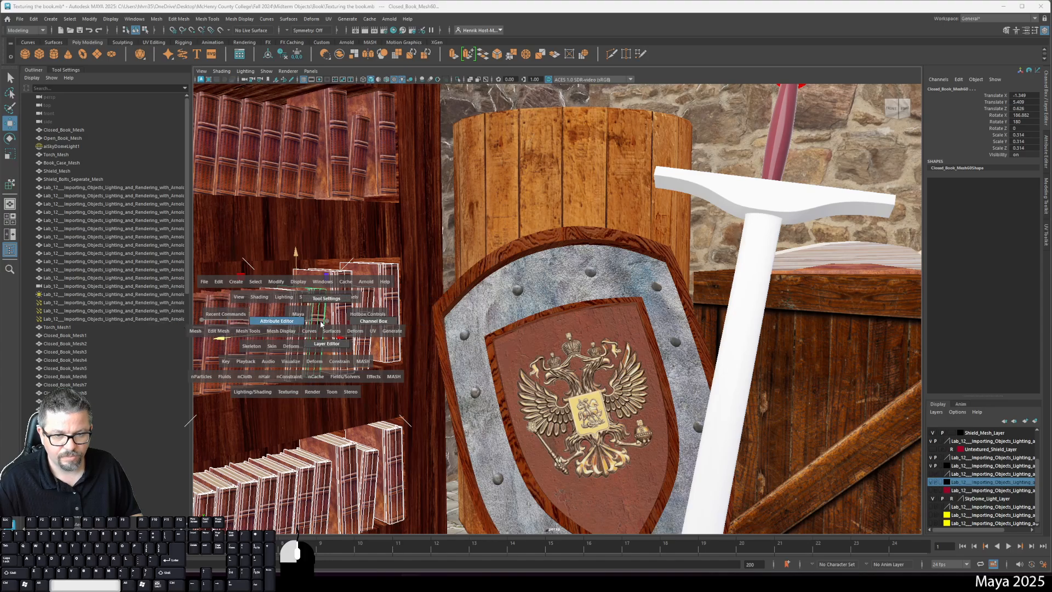
middle_click_drag(336, 327, 493, 324, "alt")
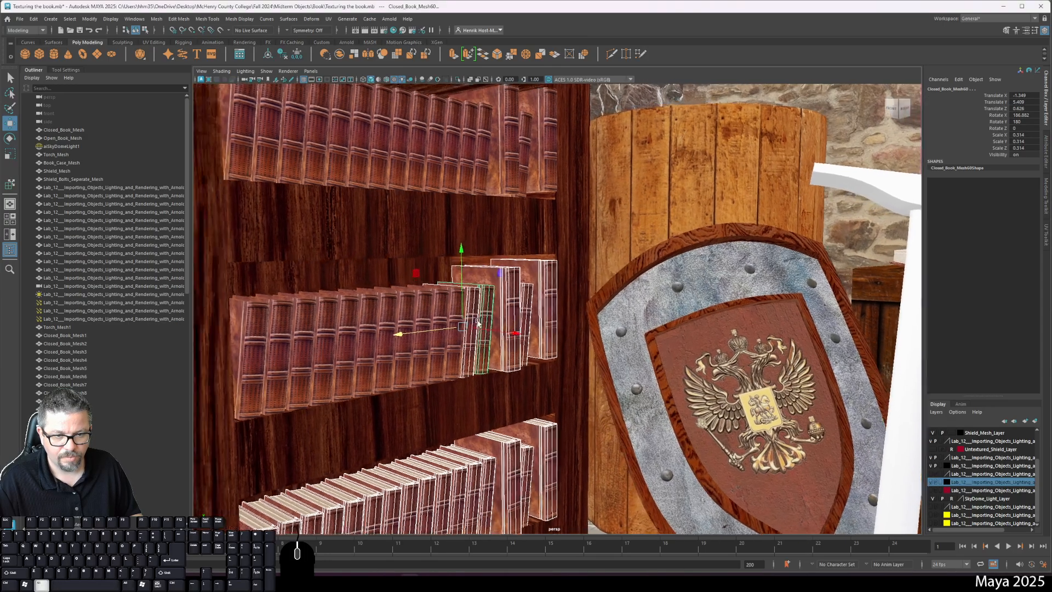
left_click(438, 302)
left_click(416, 305)
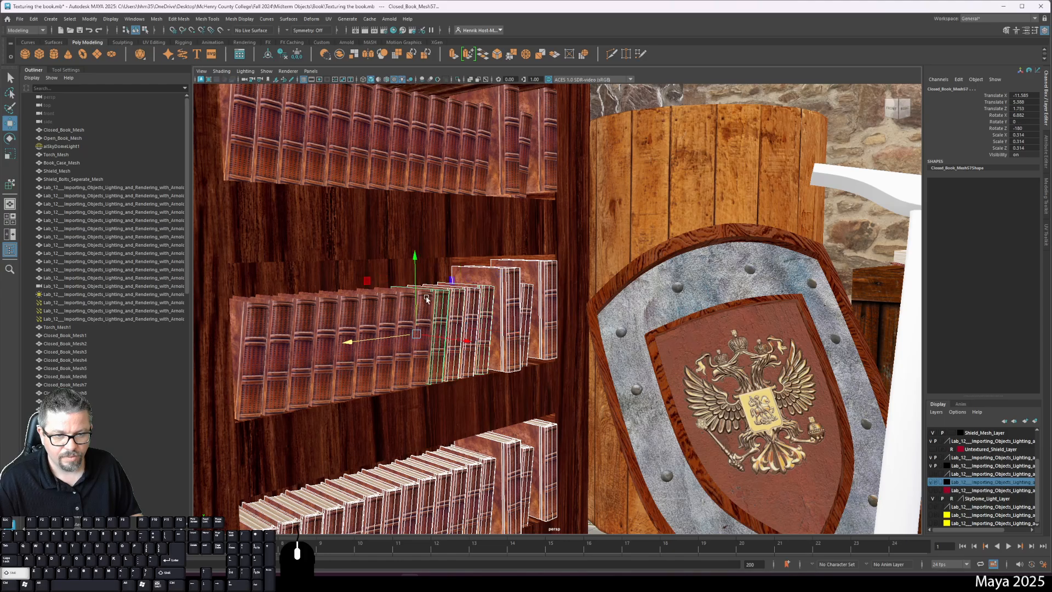
left_click(399, 307)
left_click(249, 320, "shift")
left_click(274, 318, "shift")
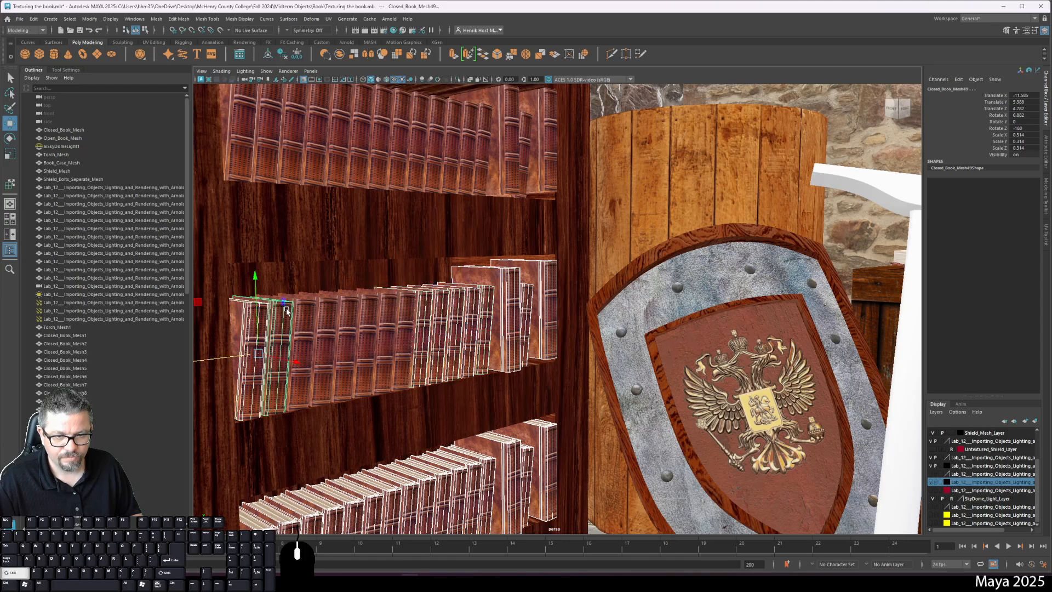
left_click(306, 313, "shift")
left_click(329, 315, "shift")
left_click(348, 314, "shift")
left_click(373, 312, "shift")
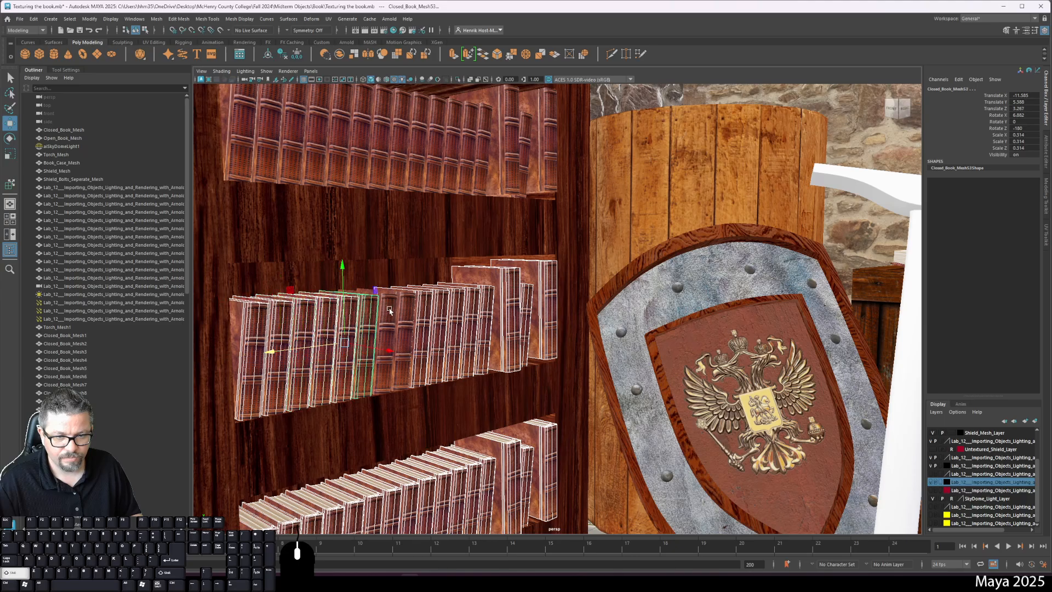
left_click(389, 310, "shift")
left_click(407, 308, "shift")
Extend the selection with all the closed books on the bookcase's middle shelf, including the taller ones at its end
middle_click_drag(395, 254, 427, 360, "alt")
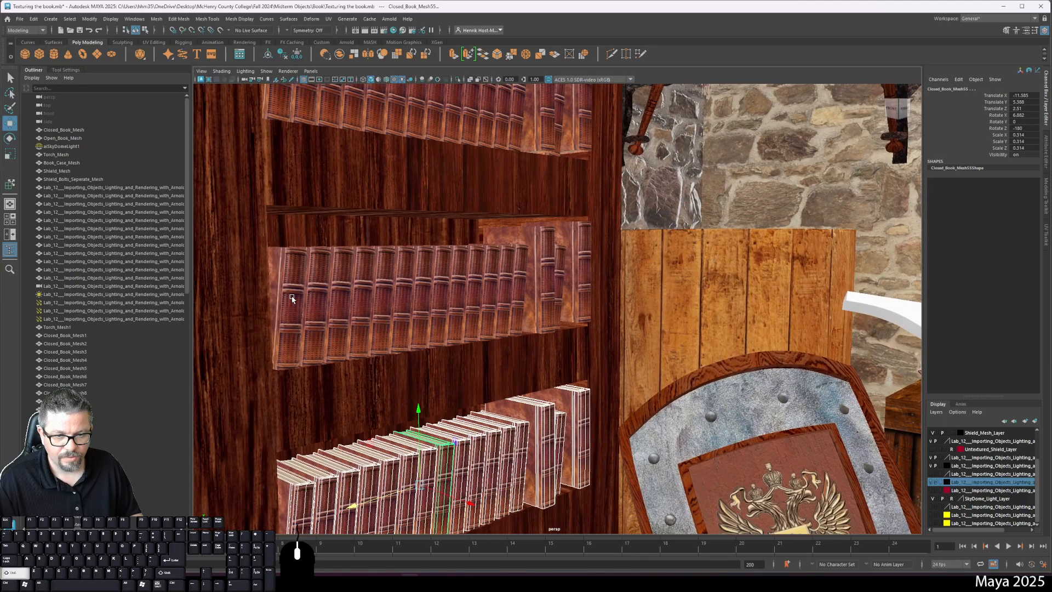
left_click(291, 298, "shift")
left_click(316, 282, "shift")
left_click(345, 270, "shift")
left_click(364, 270, "shift")
left_click(389, 267, "shift")
left_click(406, 261, "shift")
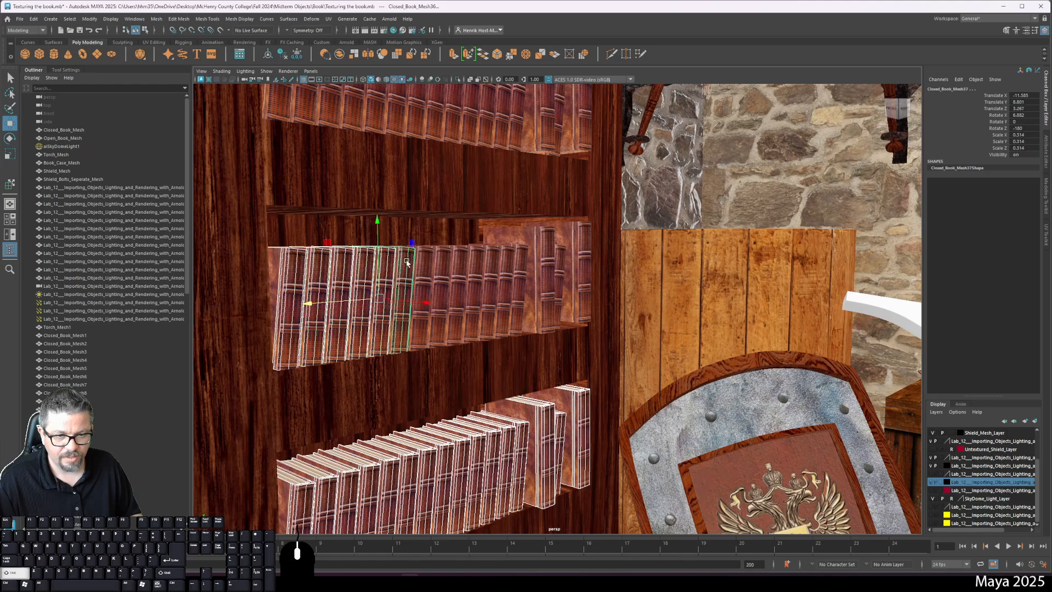
left_click(426, 260, "shift")
left_click(446, 261, "shift")
left_click(459, 262, "shift")
left_click(474, 263, "shift")
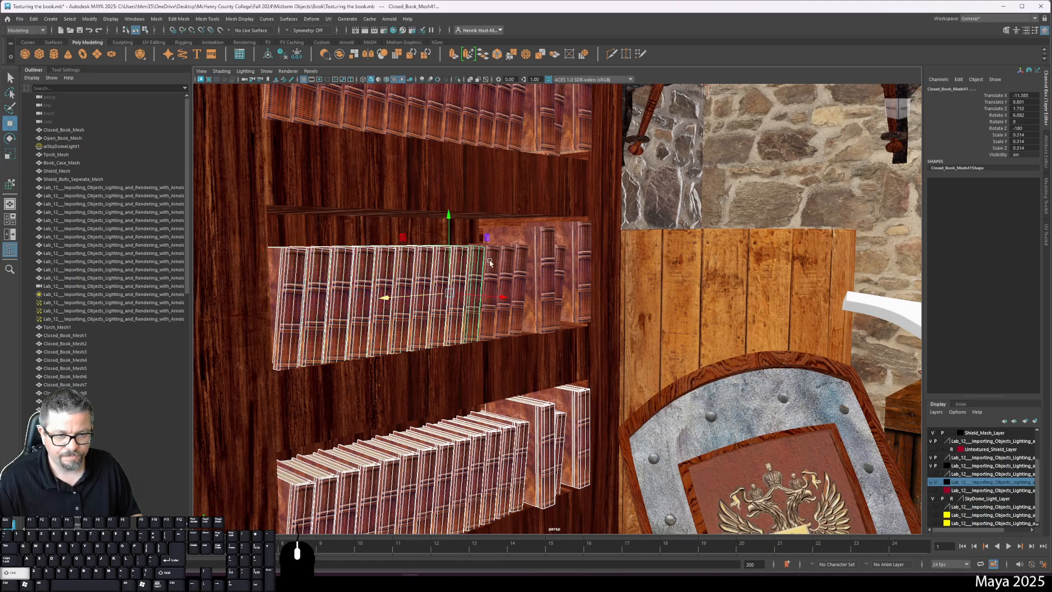
left_click(491, 263, "shift")
left_click(508, 264, "shift")
left_click(524, 263, "shift")
left_click(536, 257, "shift")
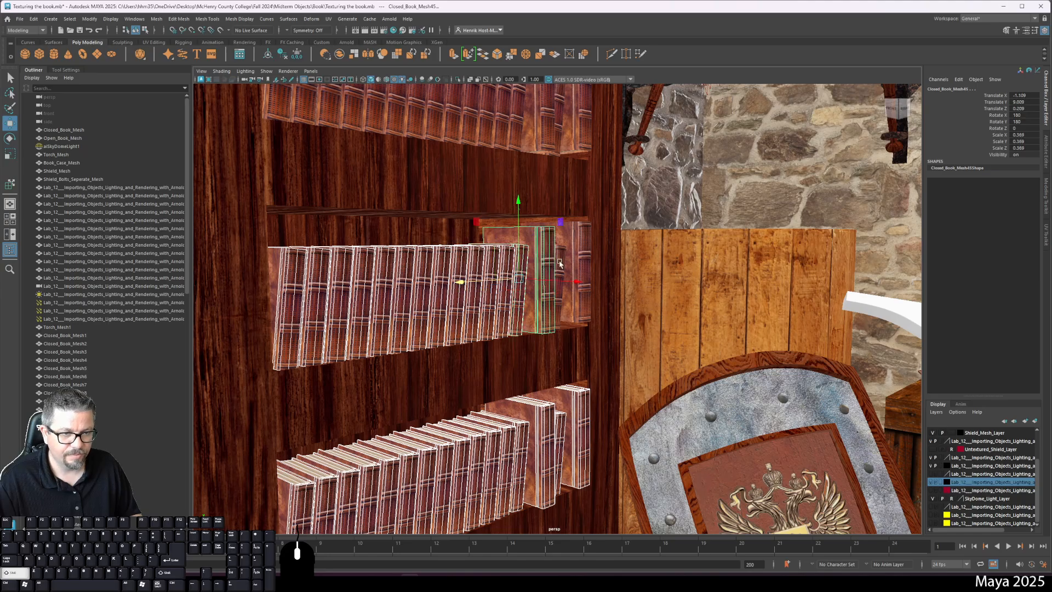
left_click(560, 263, "shift")
left_click(575, 251, "shift")
Extend the selection with all the closed books on the second-highest shelf of the bookcase
middle_click_drag(597, 122, 622, 266, "alt")
left_click(613, 265, "shift")
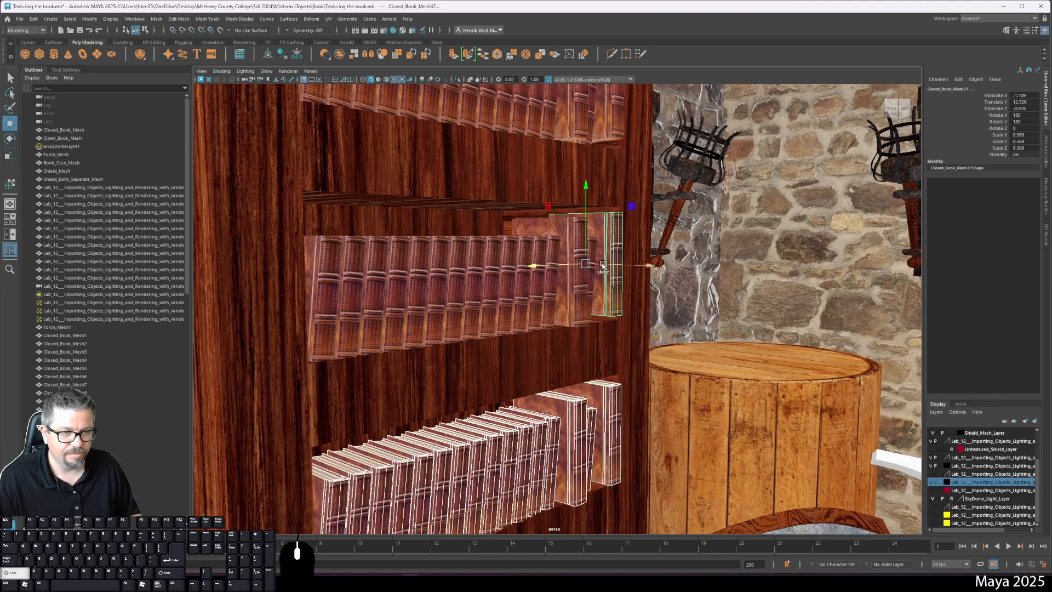
left_click(594, 245, "shift")
left_click(578, 241, "shift")
left_click(555, 244, "shift")
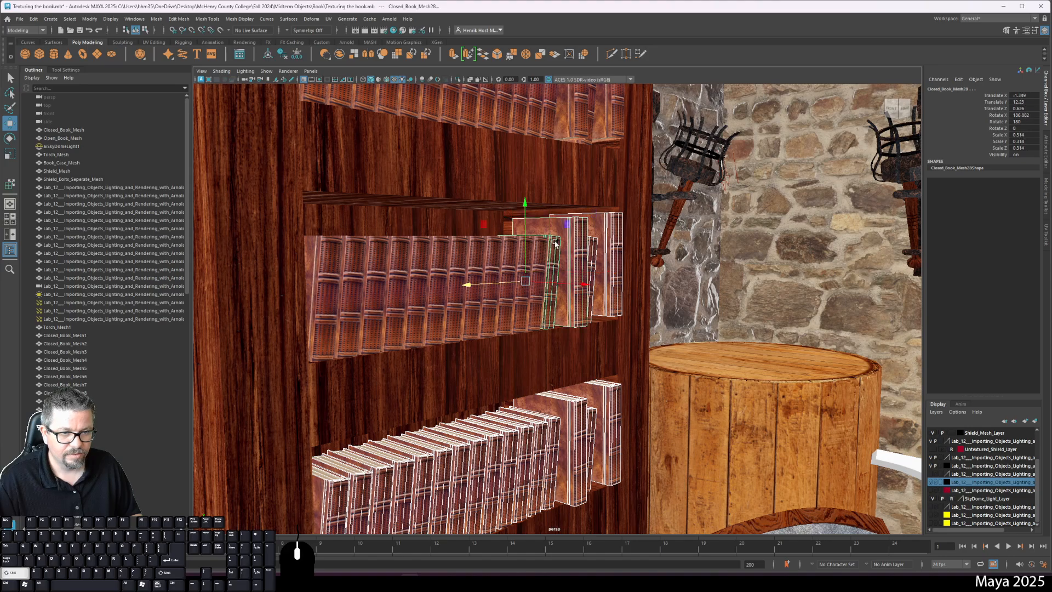
left_click(539, 248, "shift")
left_click(527, 250, "shift")
left_click(513, 253, "shift")
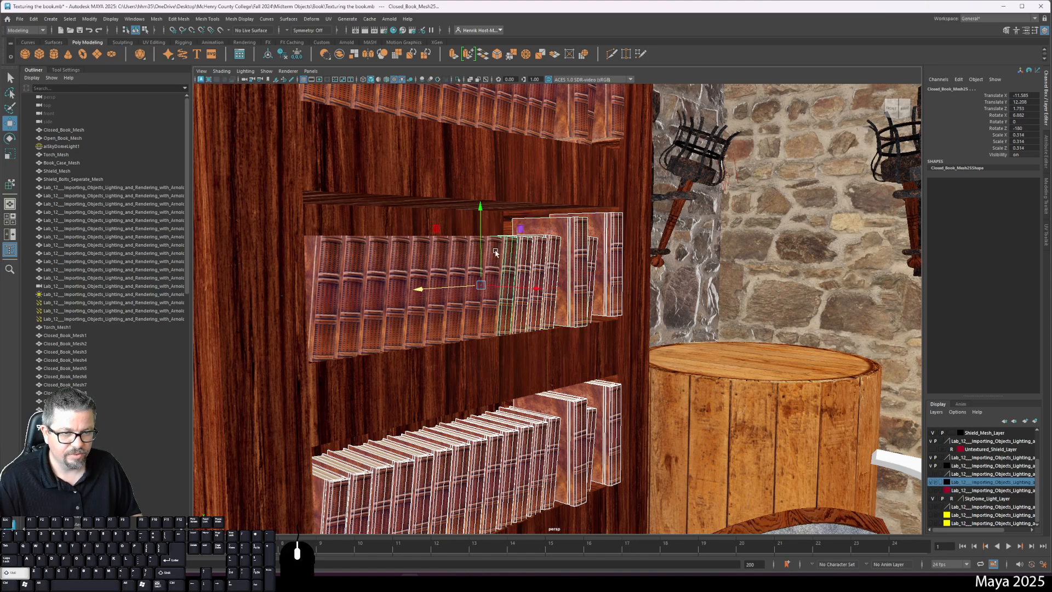
left_click(484, 253, "shift")
left_click(466, 255, "shift")
left_click(445, 256, "shift")
left_click(423, 258, "shift")
left_click(401, 260, "shift")
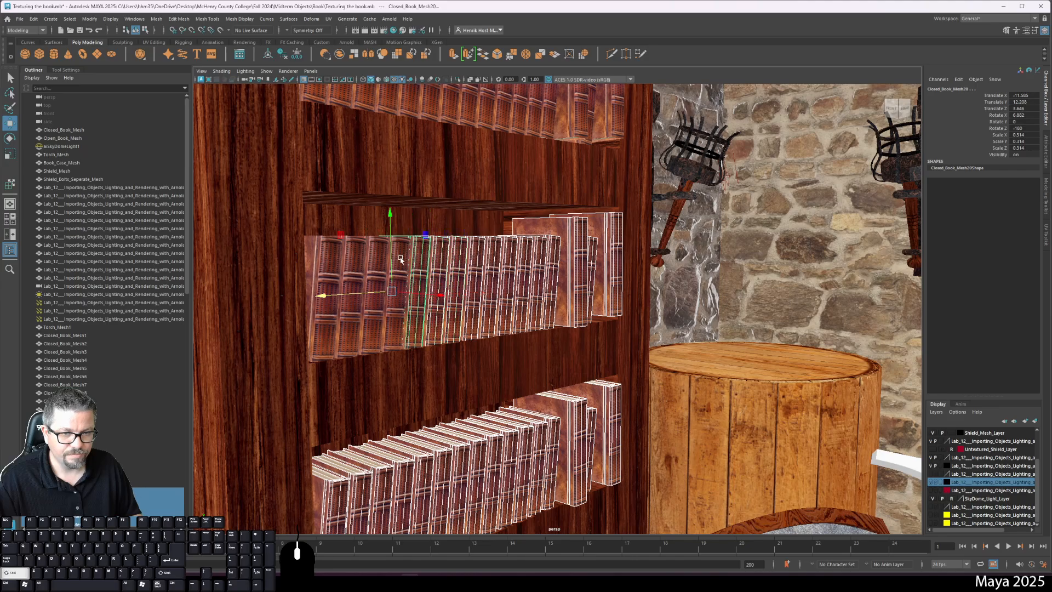
left_click(375, 262, "shift")
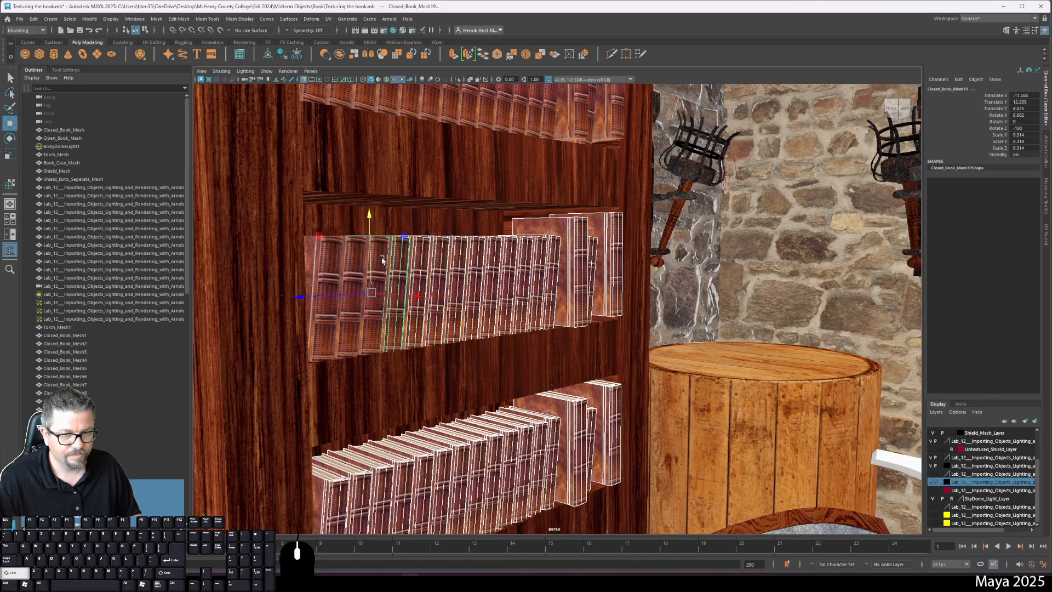
left_click(380, 262, "shift")
left_click(360, 260, "shift")
left_click(334, 257, "shift")
Add all the closed books on the bookcase's top shelf to the selection, including the original Closed_Book_Mesh
left_click_drag(335, 258, 388, 327, "alt")
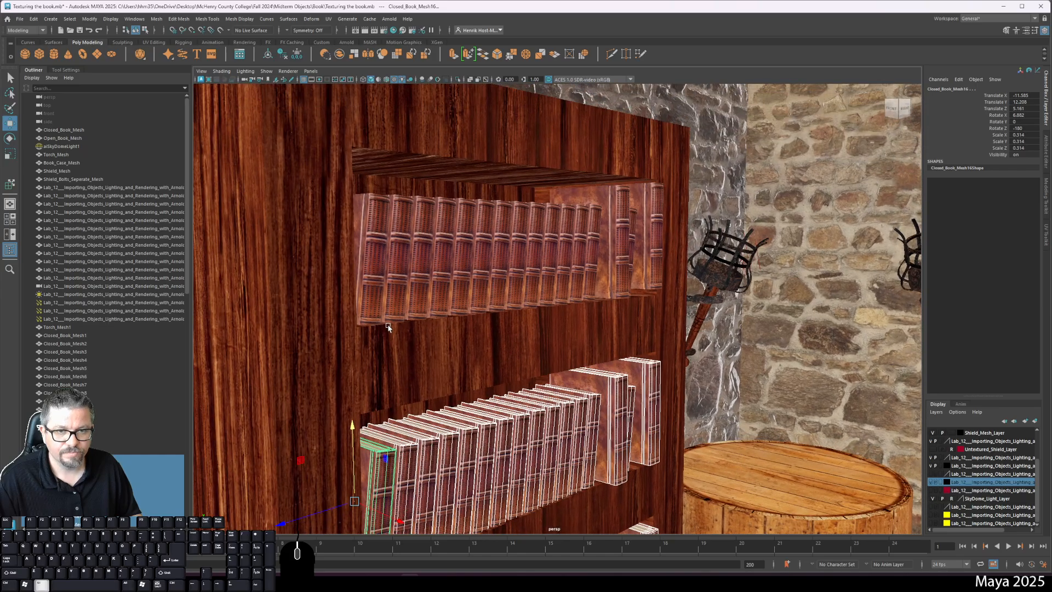
left_click(379, 279, "shift")
left_click(405, 264, "shift")
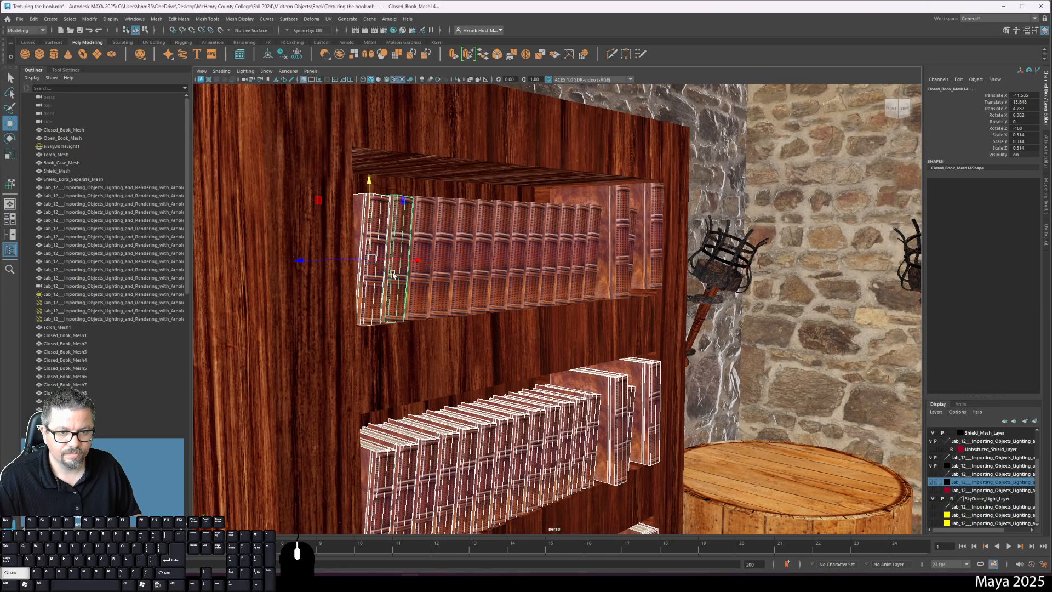
left_click(393, 275, "shift")
left_click(396, 276, "shift")
left_click(427, 277, "shift")
left_click(439, 279, "shift")
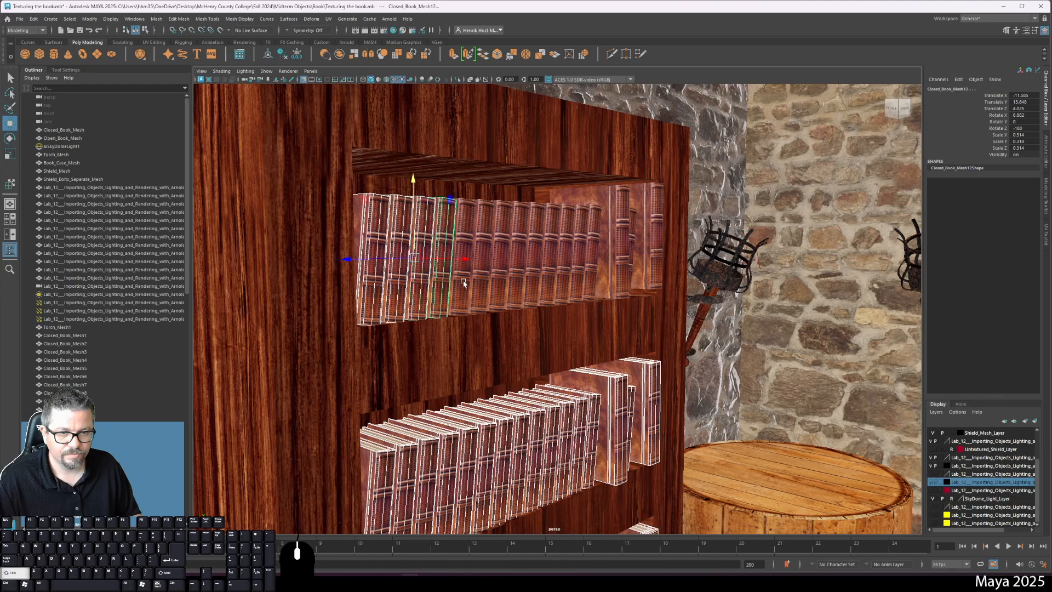
left_click(465, 283, "shift")
left_click(480, 285, "shift")
left_click(498, 286, "shift")
left_click(516, 286, "shift")
left_click(541, 287, "shift")
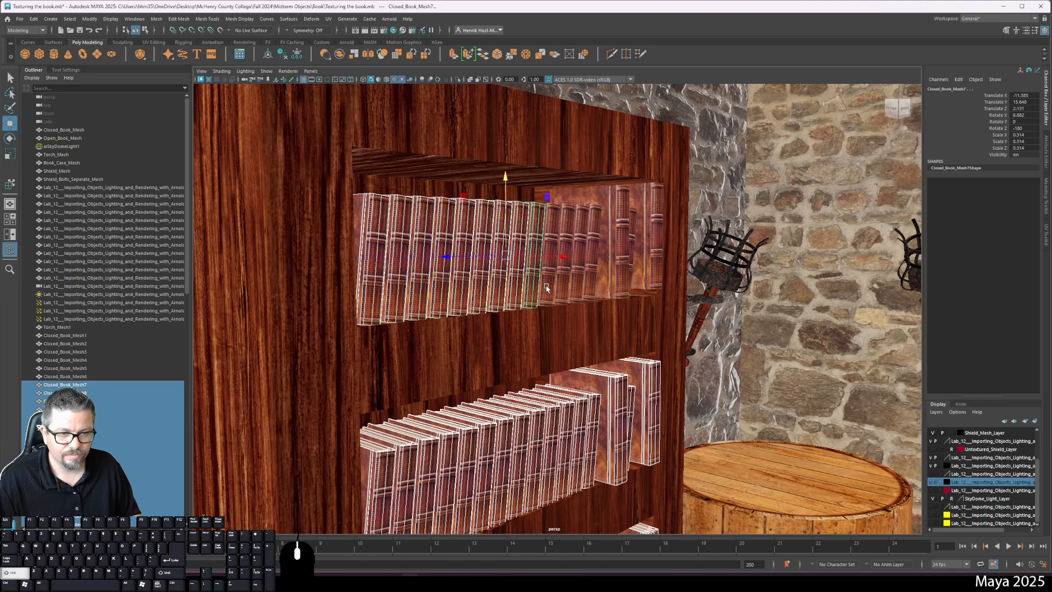
left_click(556, 288, "shift")
left_click(568, 285, "shift")
left_click(582, 283, "shift")
left_click(598, 280, "shift")
left_click(623, 276, "shift")
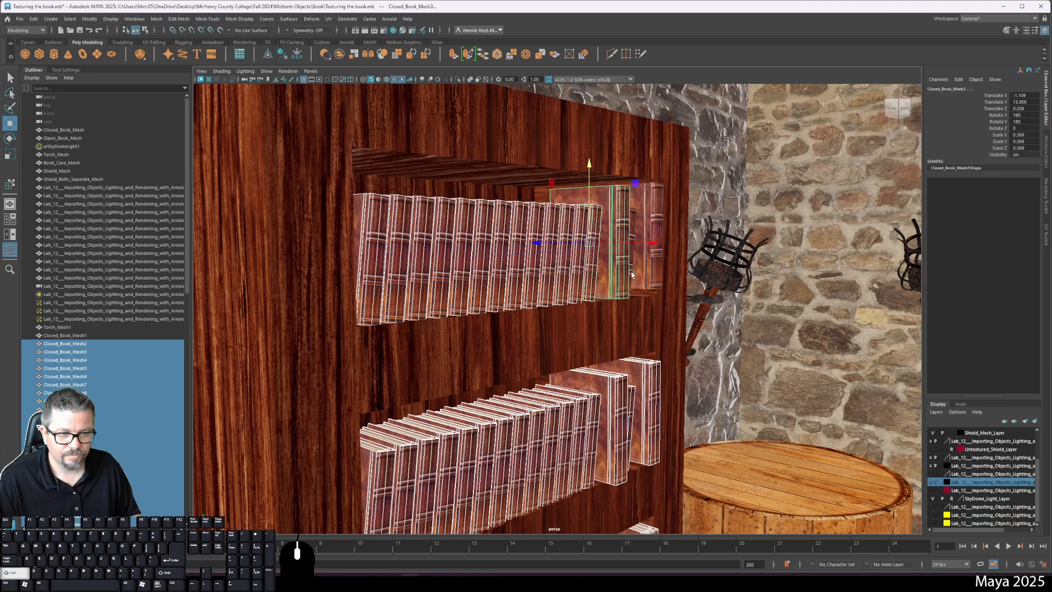
left_click(633, 266, "shift")
left_click(649, 267, "shift")
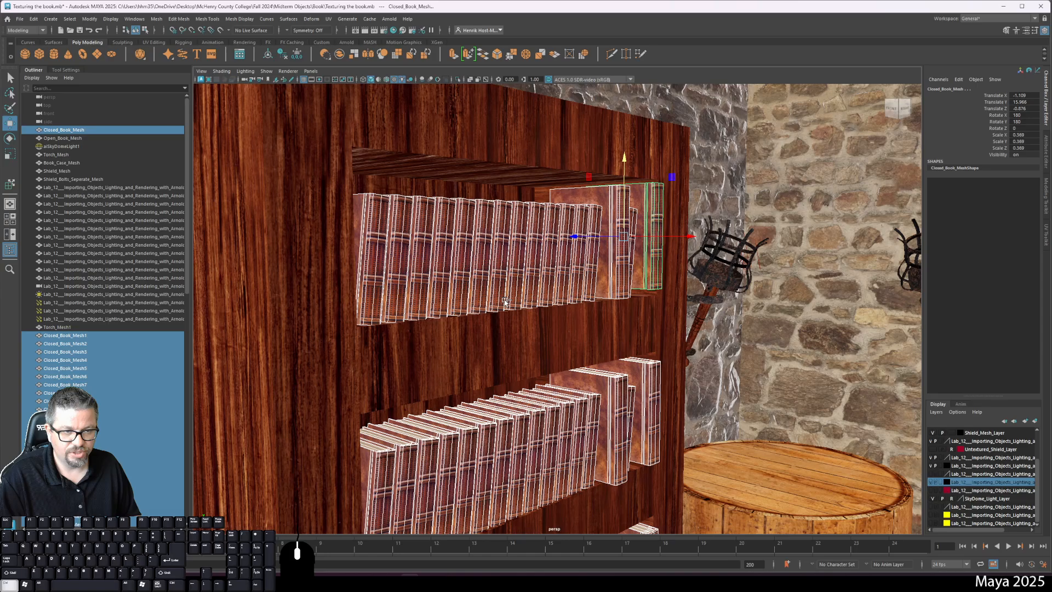
Group all the selected books and name the group Books_GRP
key("ctrl+g")
double_click(53, 343)
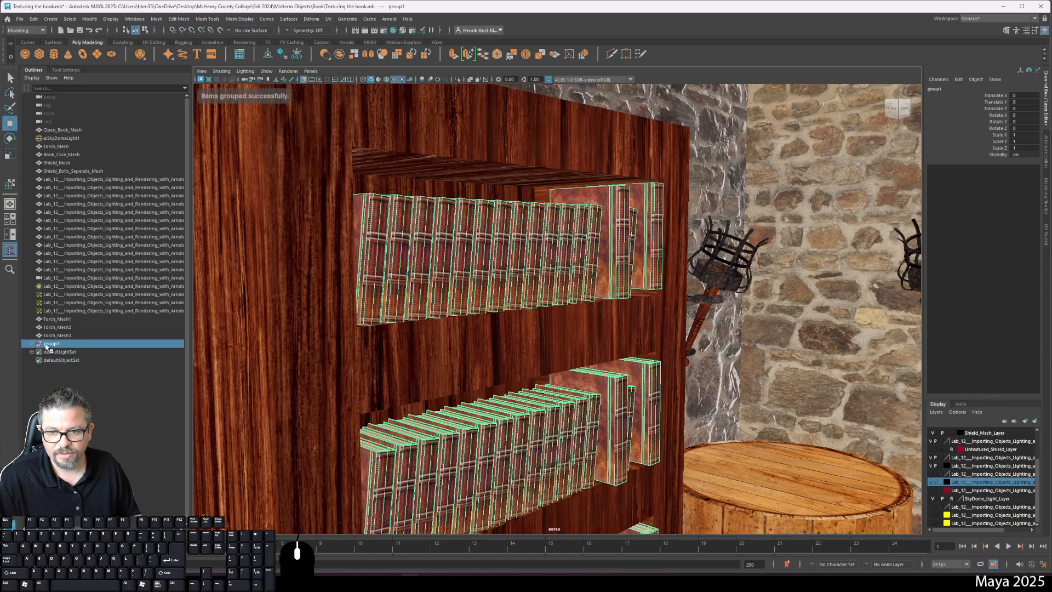
type("Books")
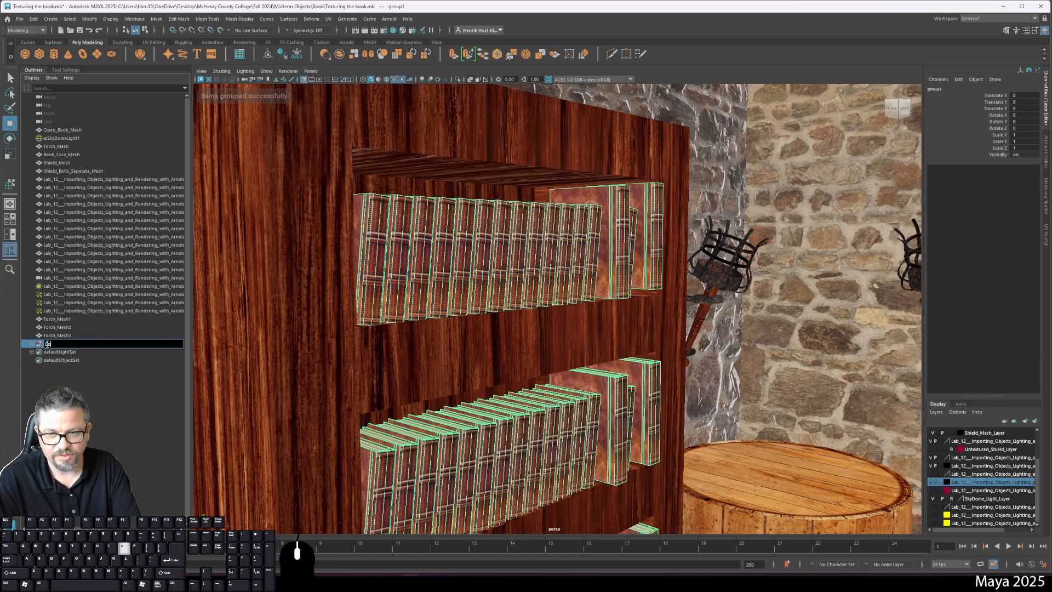
key("Return")
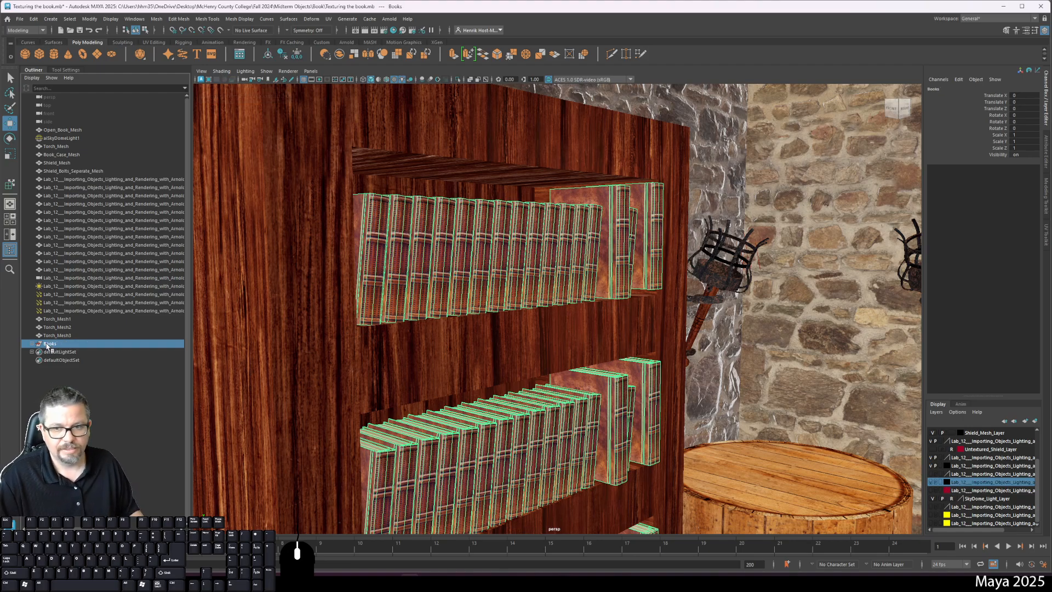
double_click(47, 344)
type("Book")
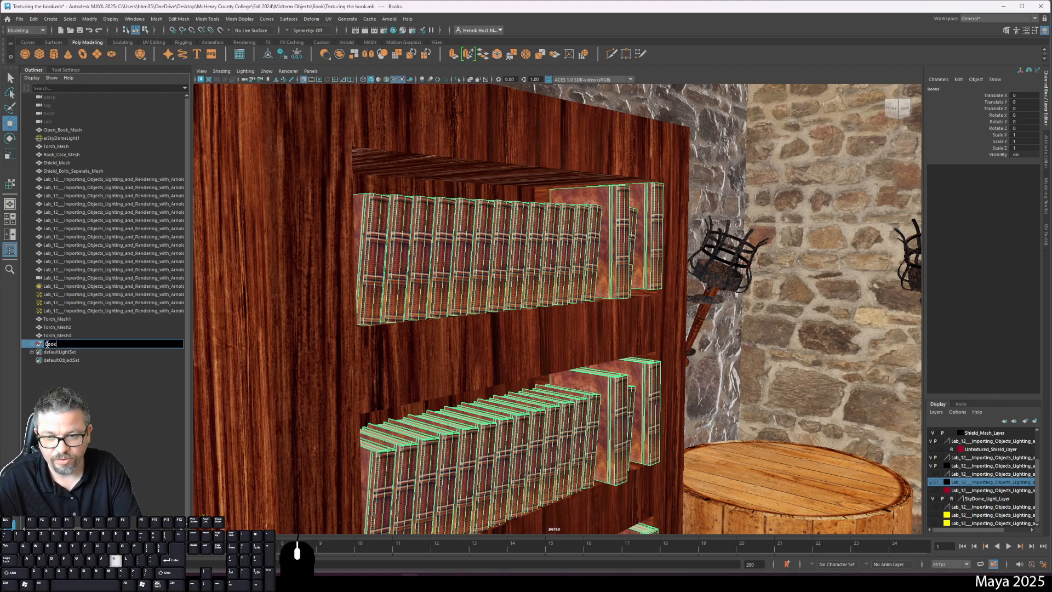
type("s_GRP")
key("Return")
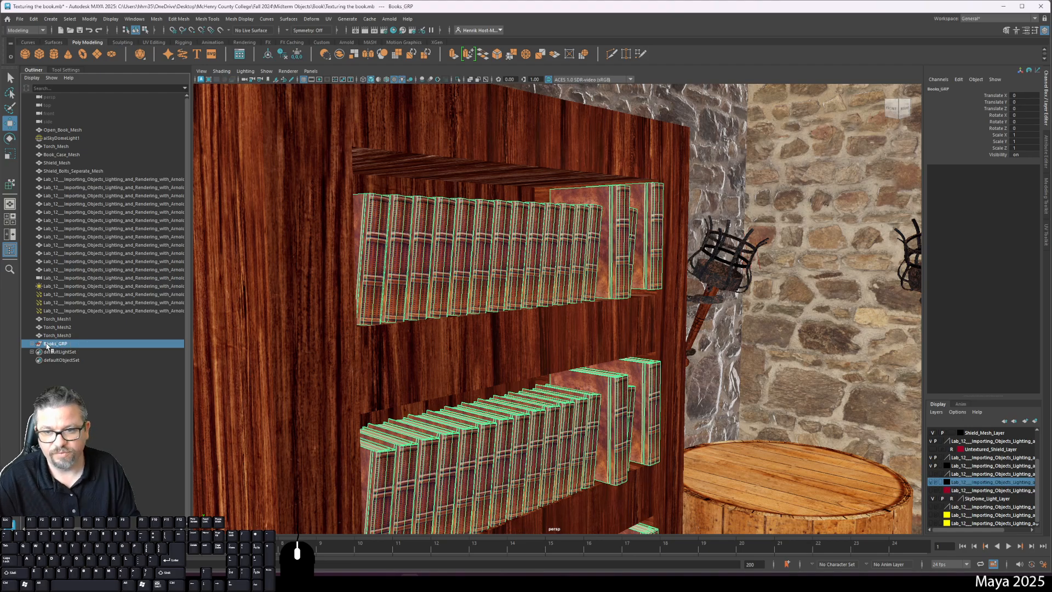
Group Torch_Mesh, Torch_Mesh1, Torch_Mesh2 and Torch_Mesh3 together and name the group Torch_GRP
left_click(69, 336)
left_click(73, 321, "shift")
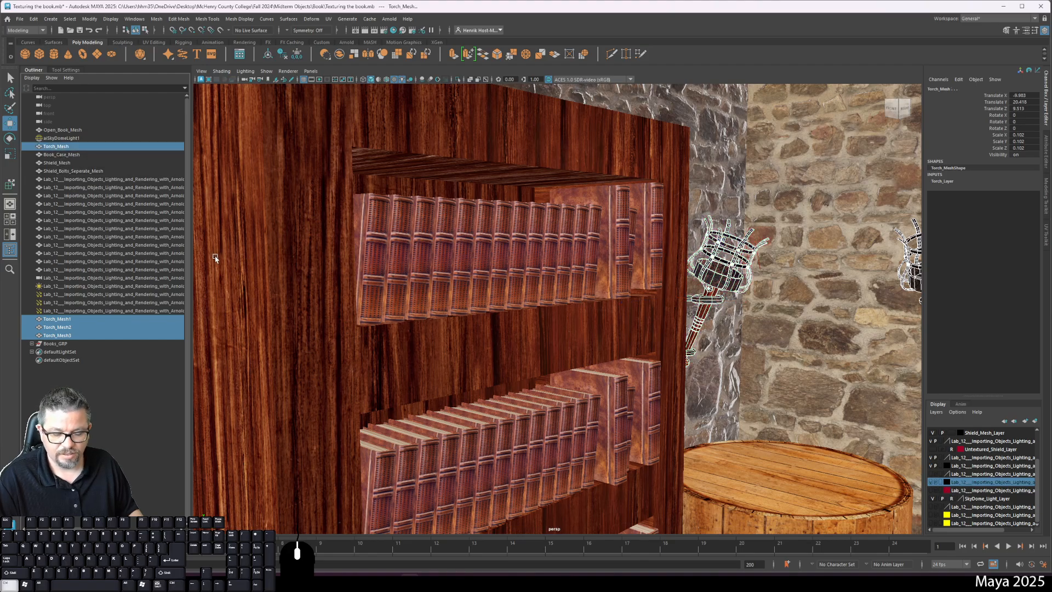
key("ctrl+g")
left_click(940, 90)
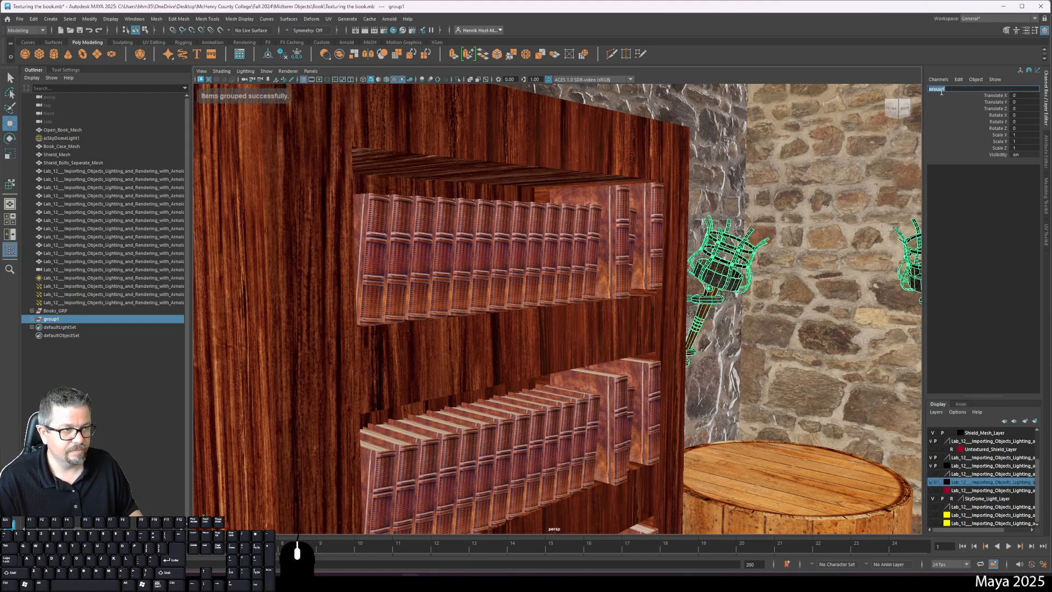
type("Torch")
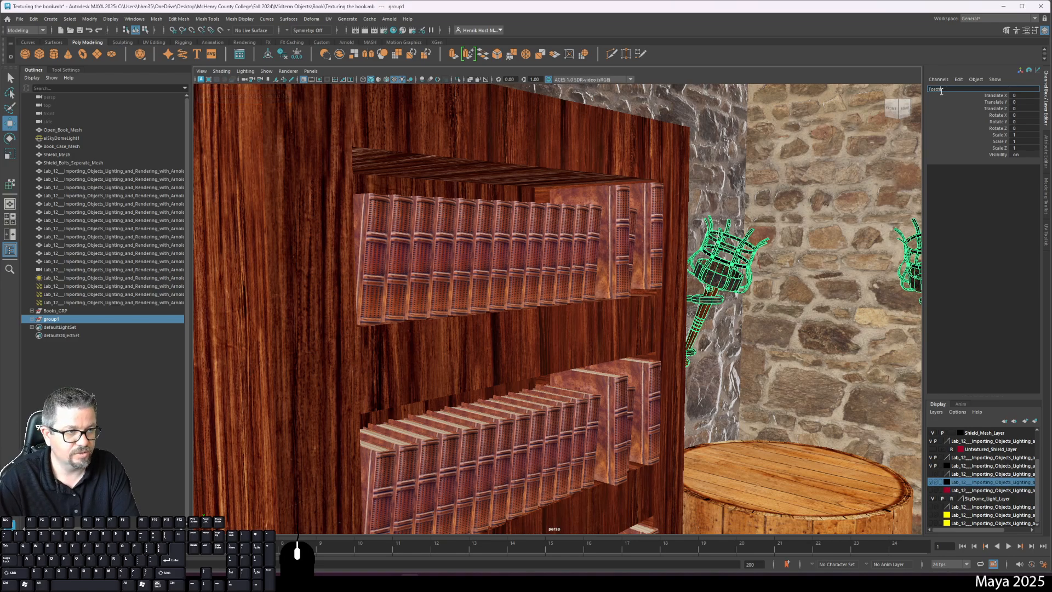
type("_GRP")
key("Return")
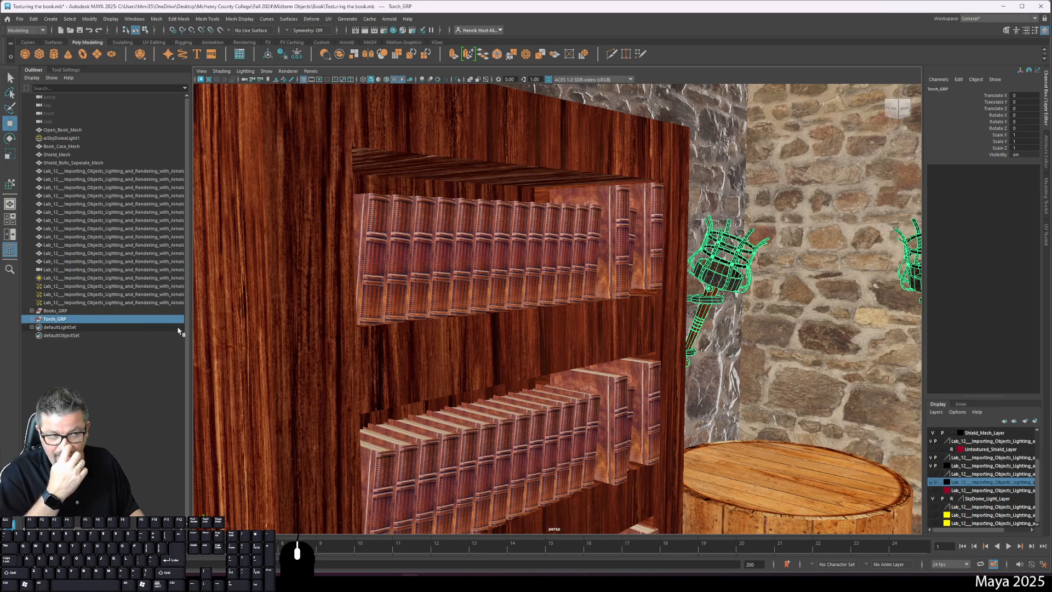
Check which imported lights are in the scene list and look through the contents of the Books_GRP group
left_click(90, 303)
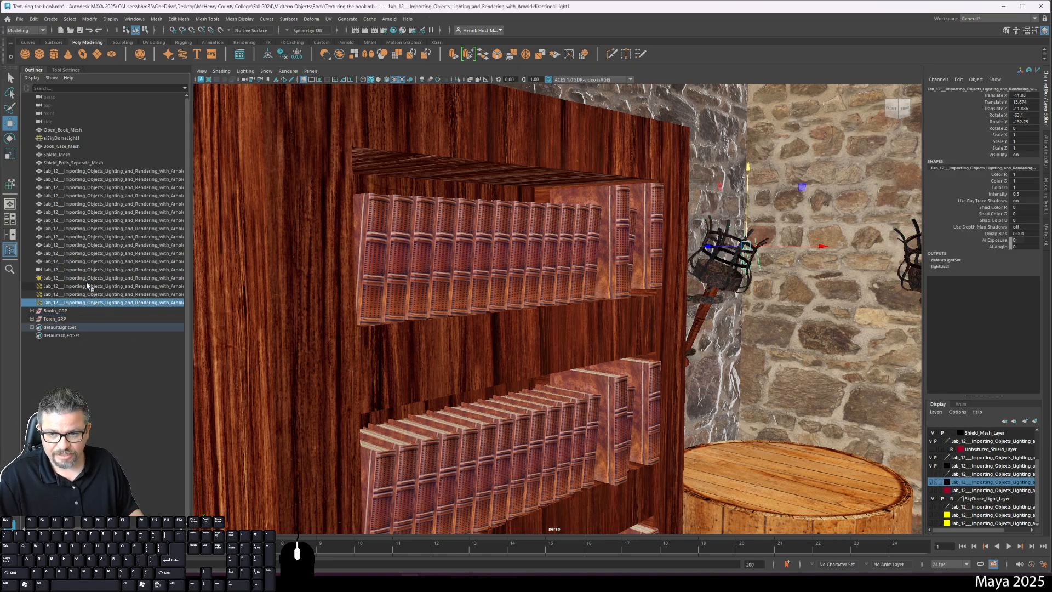
left_click(90, 278, "shift")
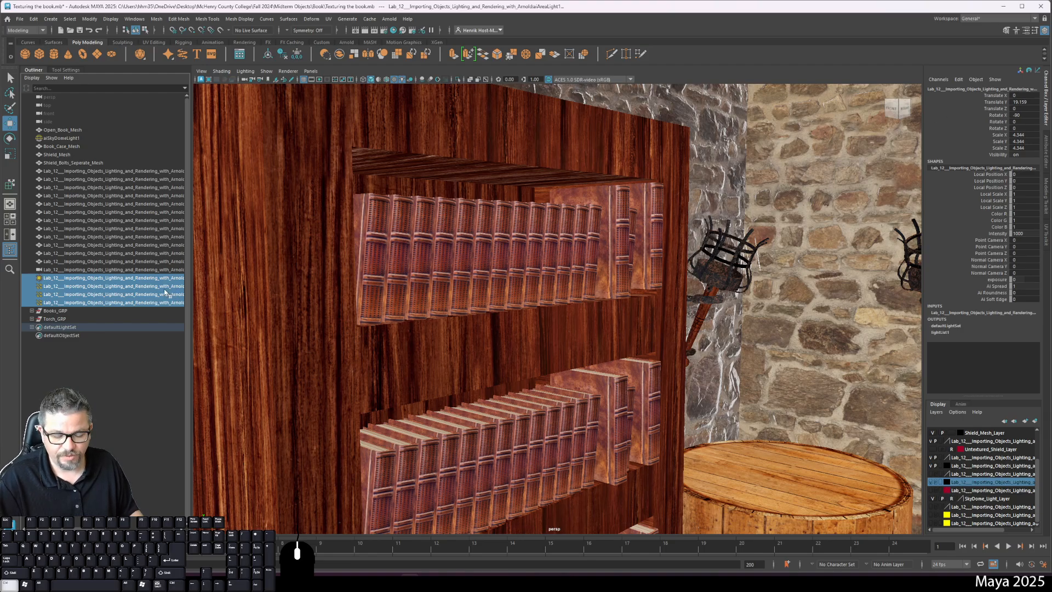
left_click(70, 303)
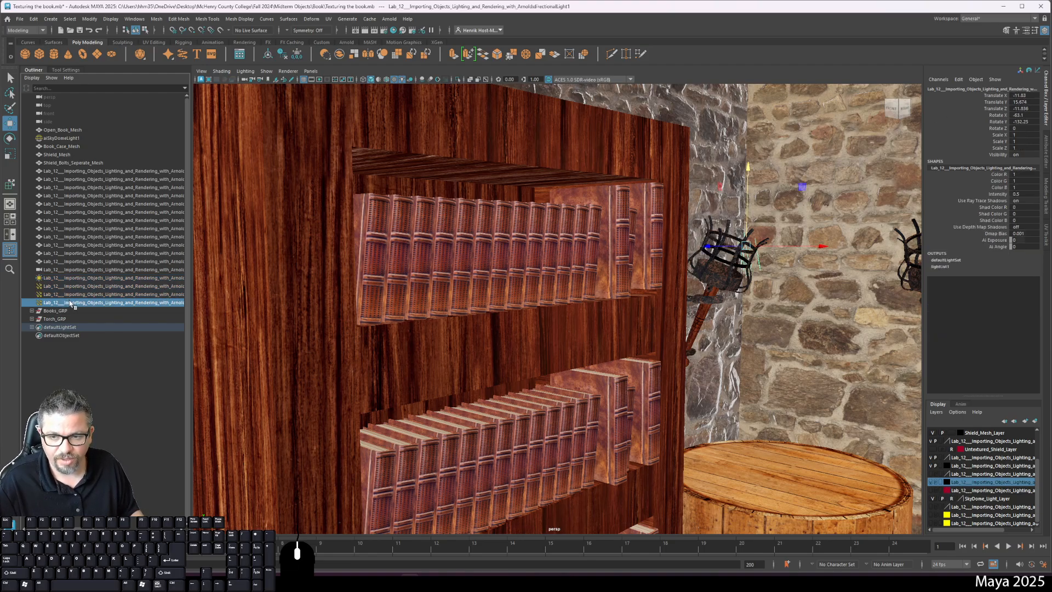
left_click(32, 310)
scroll(94, 419, "down", 3)
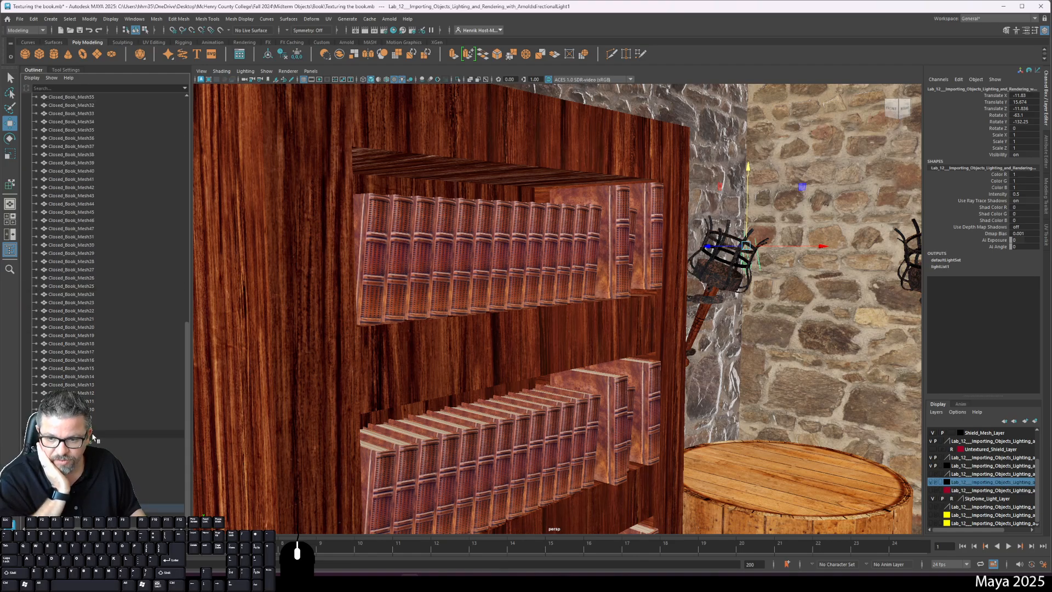
scroll(34, 327, "up", 3)
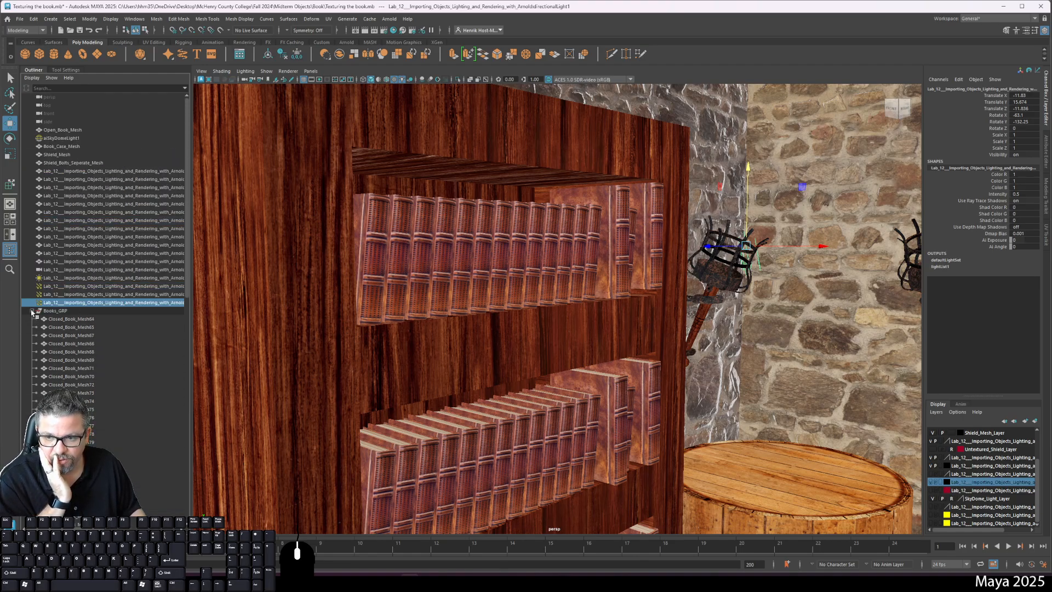
left_click(31, 311)
Try to shorten the imported directional light's name to directionalLight1 by removing its Lab_12 prefix
double_click(996, 88)
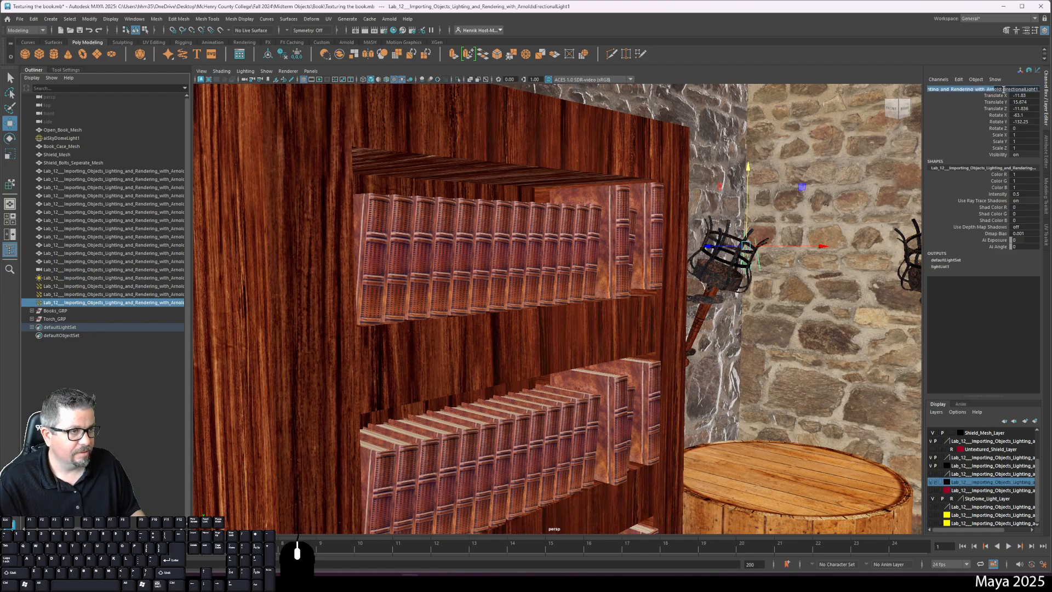
left_click_drag(1004, 89, 842, 93)
key("Delete")
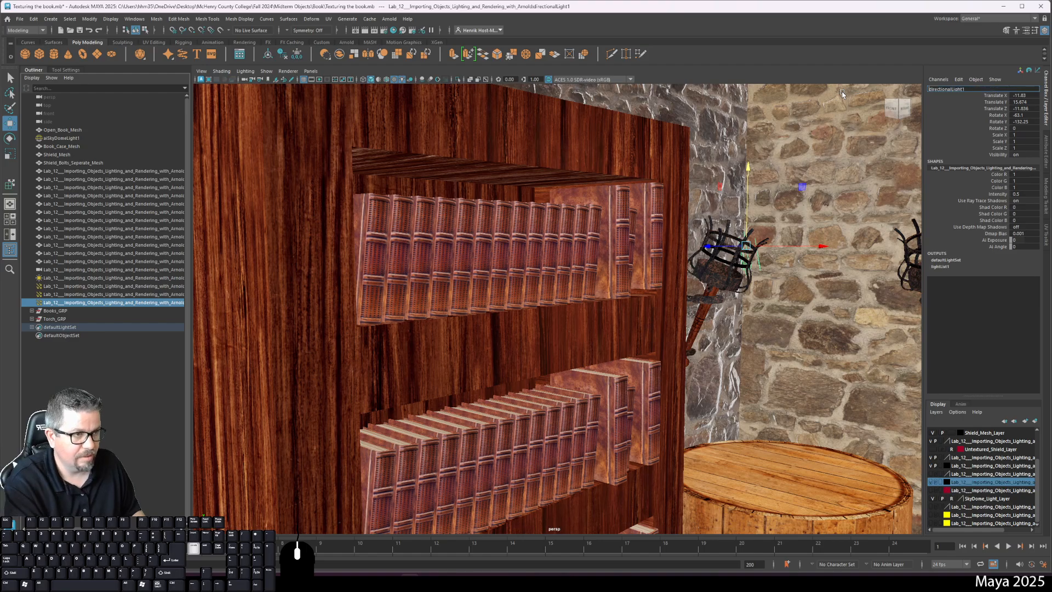
key("Return")
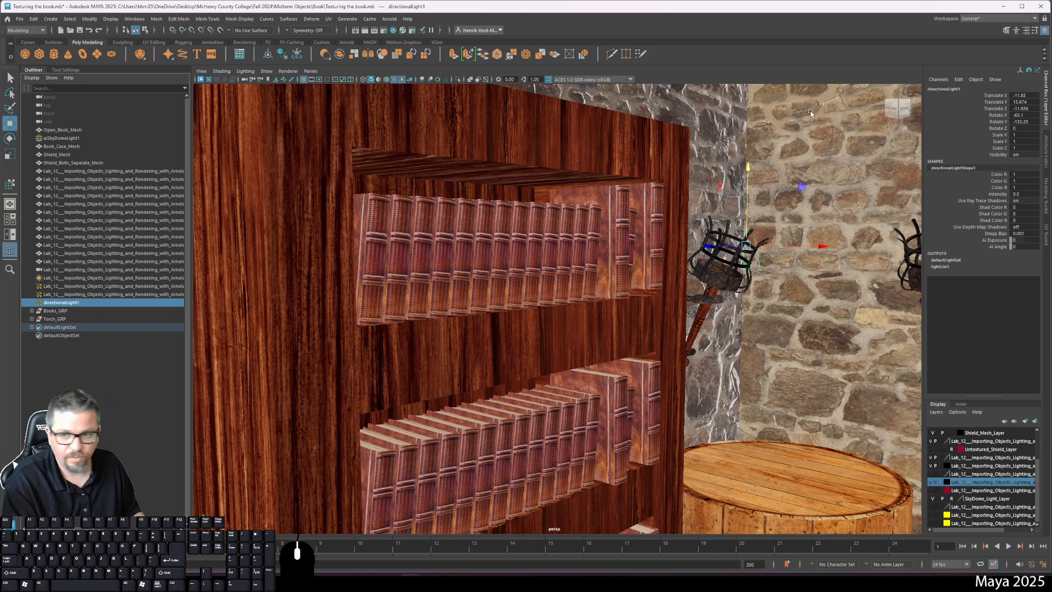
Try to strip the Lab_12 prefix from the second key light's name and undo the light name changes
left_click(803, 168)
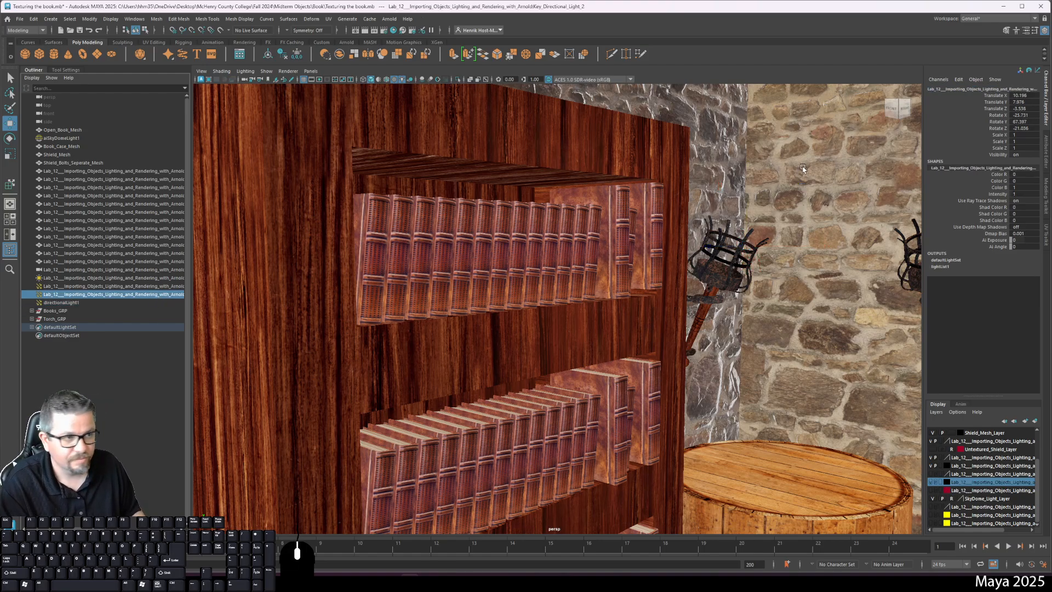
left_click(1022, 90)
left_click_drag(999, 91, 784, 81)
key("BackSpace")
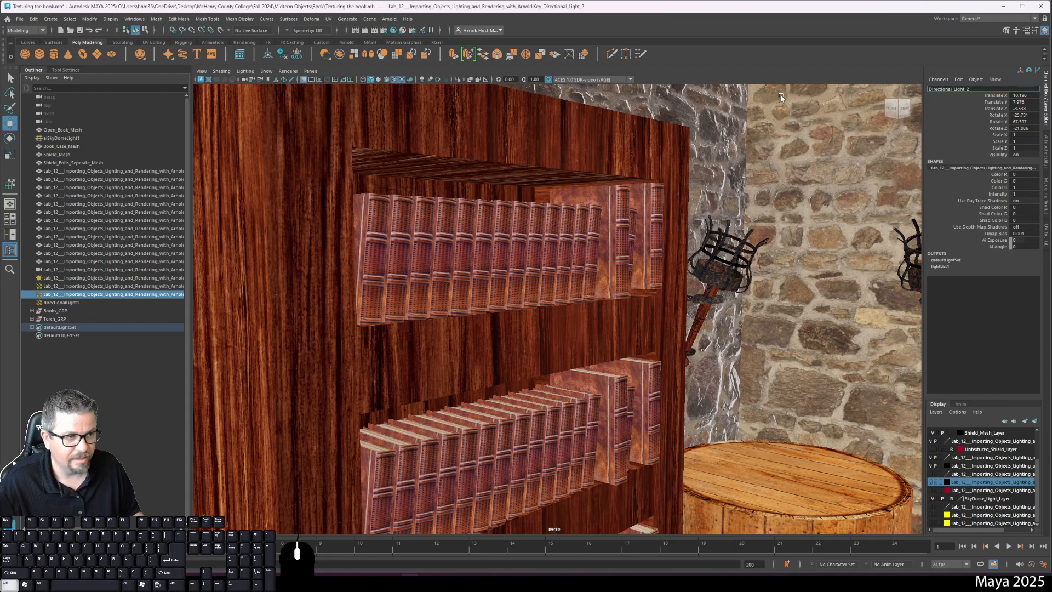
key("ctrl+z")
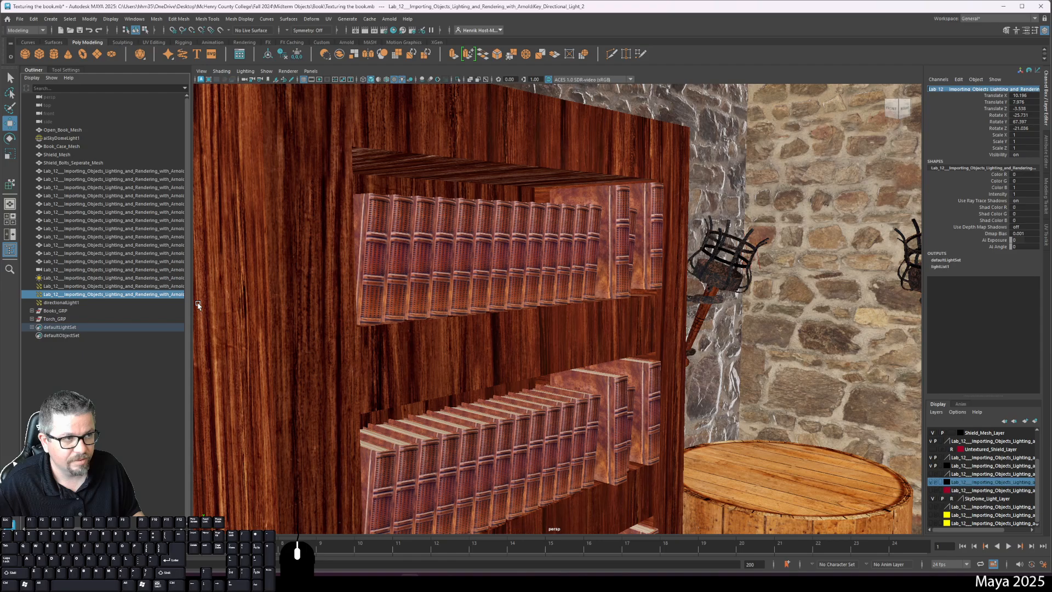
left_click(107, 294)
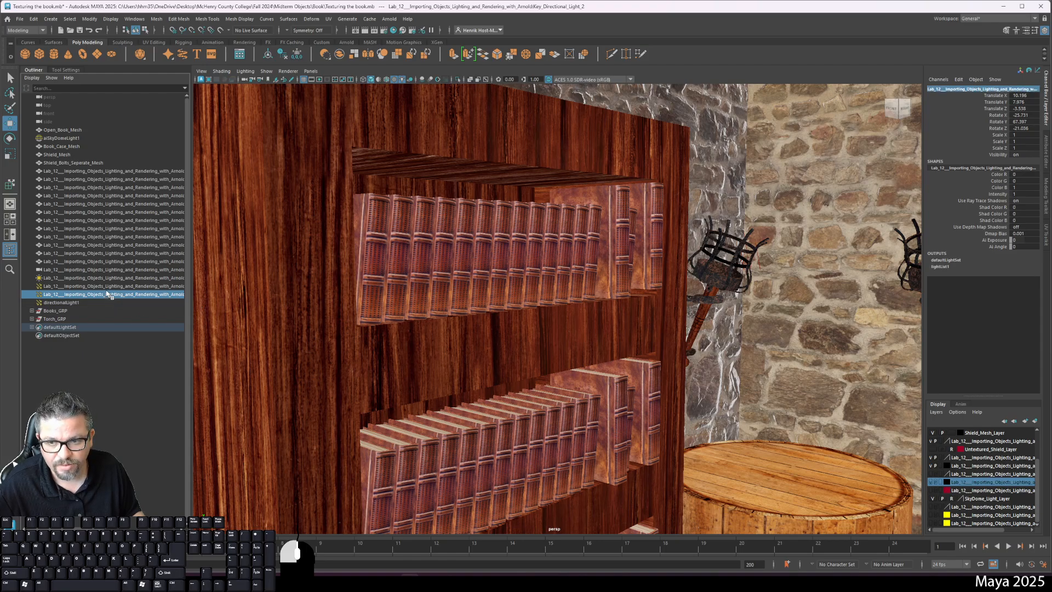
left_click(146, 303)
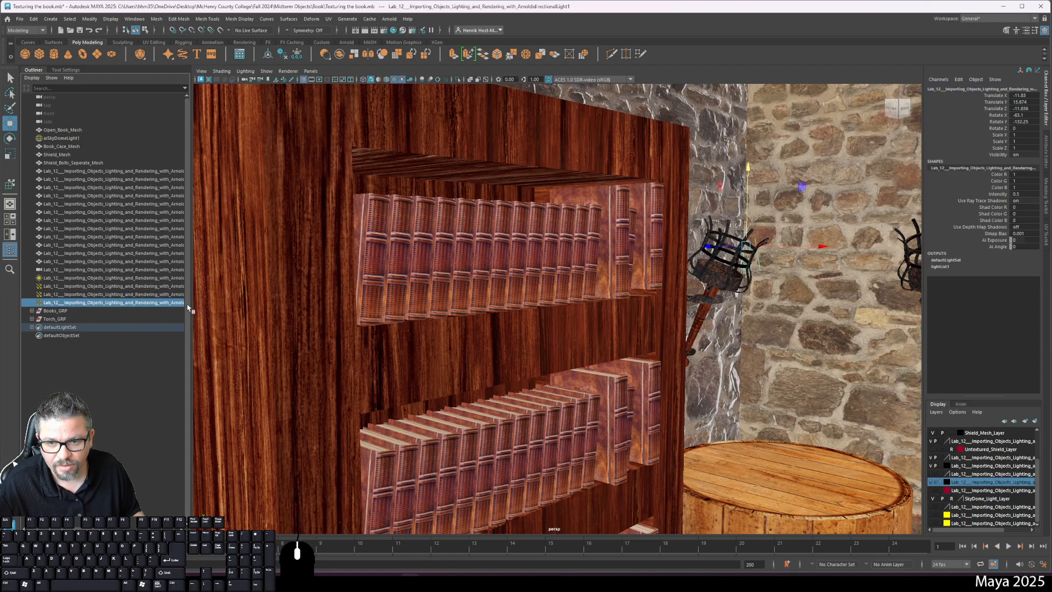
Widen the scene list to show full object names and rename the imported directional light as directionalLight1
left_click_drag(194, 307, 318, 308)
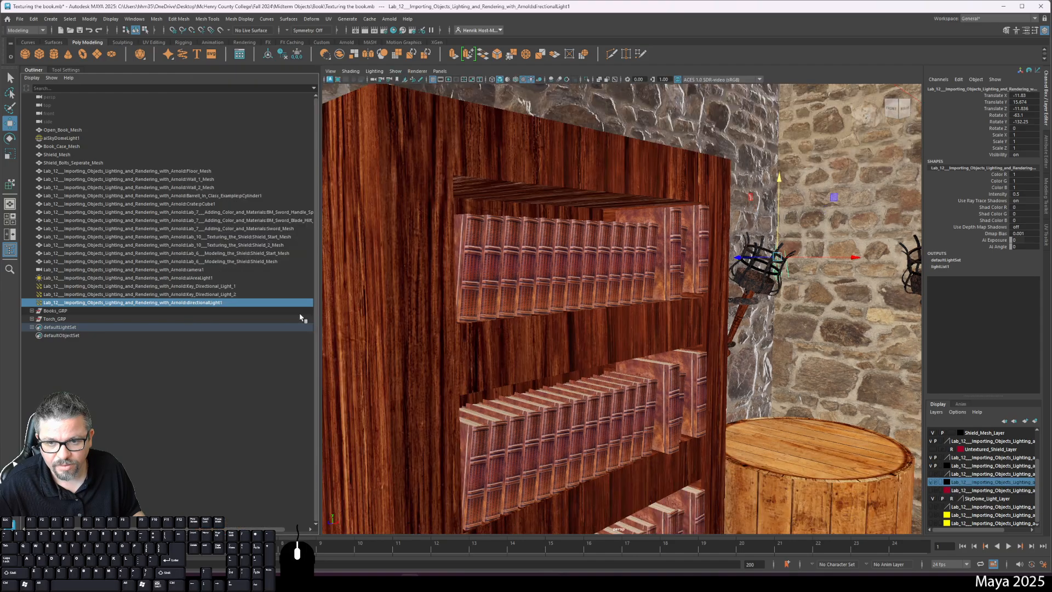
left_click(187, 286)
left_click(186, 303)
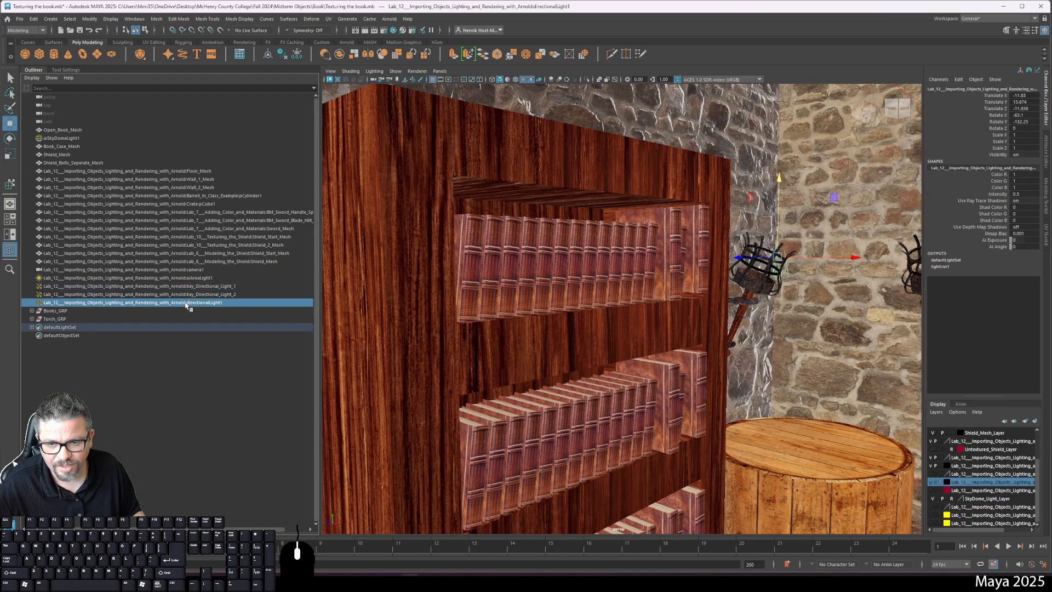
double_click(188, 303)
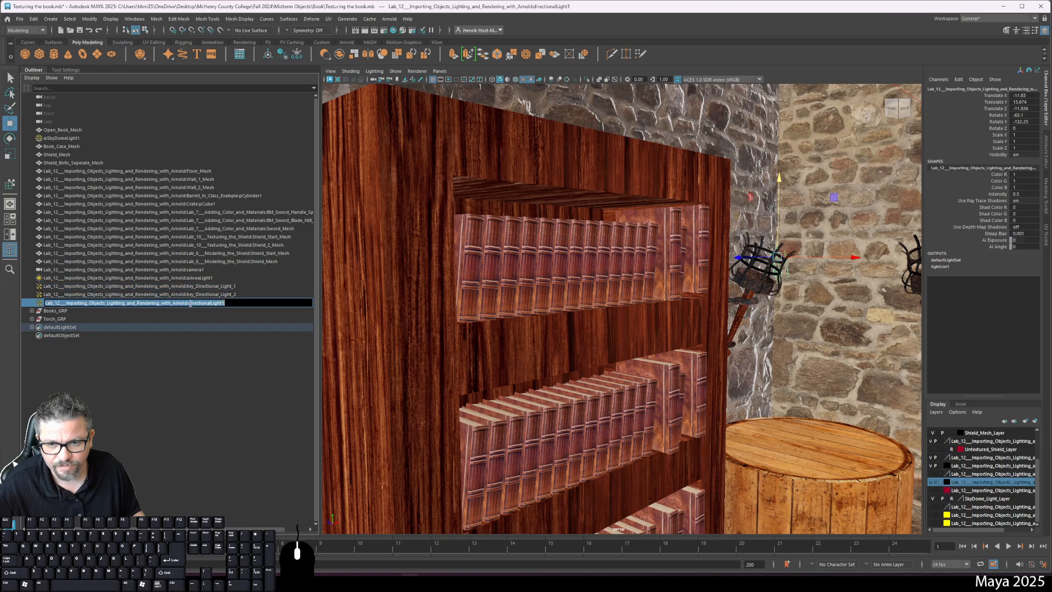
left_click_drag(188, 303, 61, 301)
key("BackSpace")
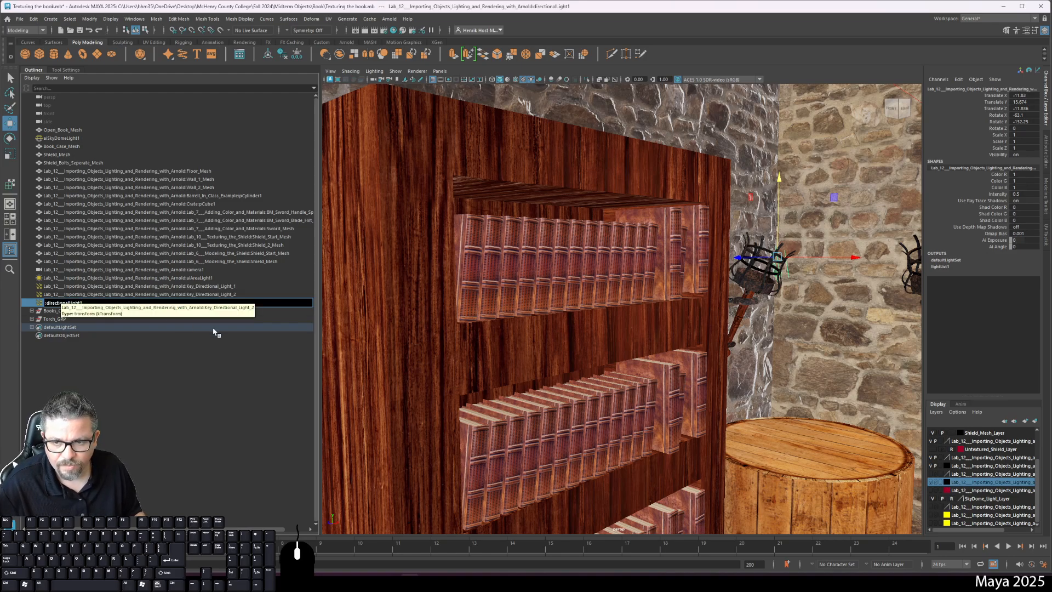
key("Delete")
key("Return")
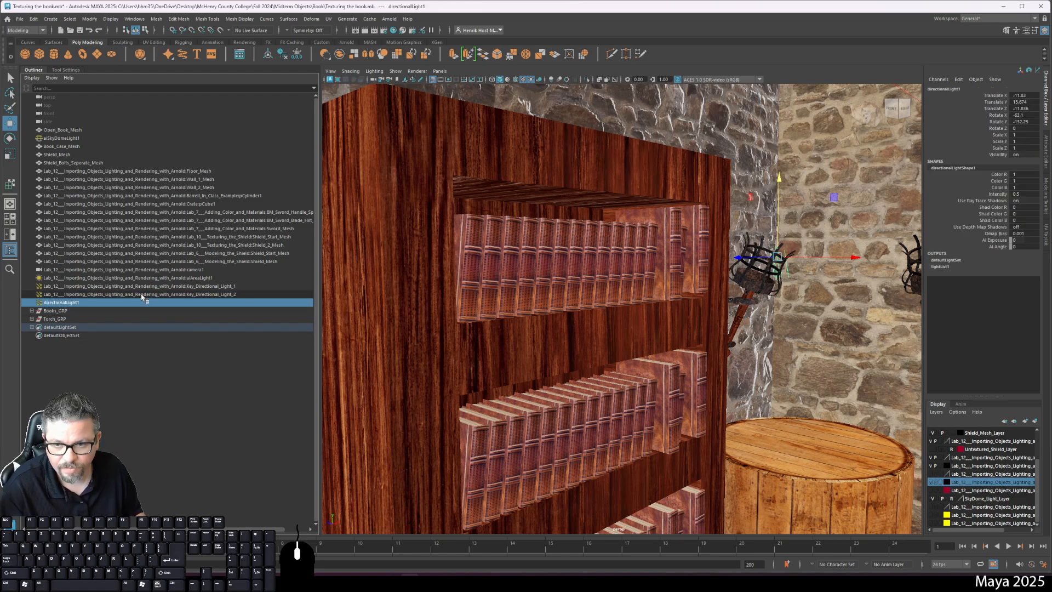
Strip the Lab_12 prefix from both key lights, naming them Key_Directional_Light_2 and Key_Directional_Light_1
left_click(113, 295)
double_click(112, 295)
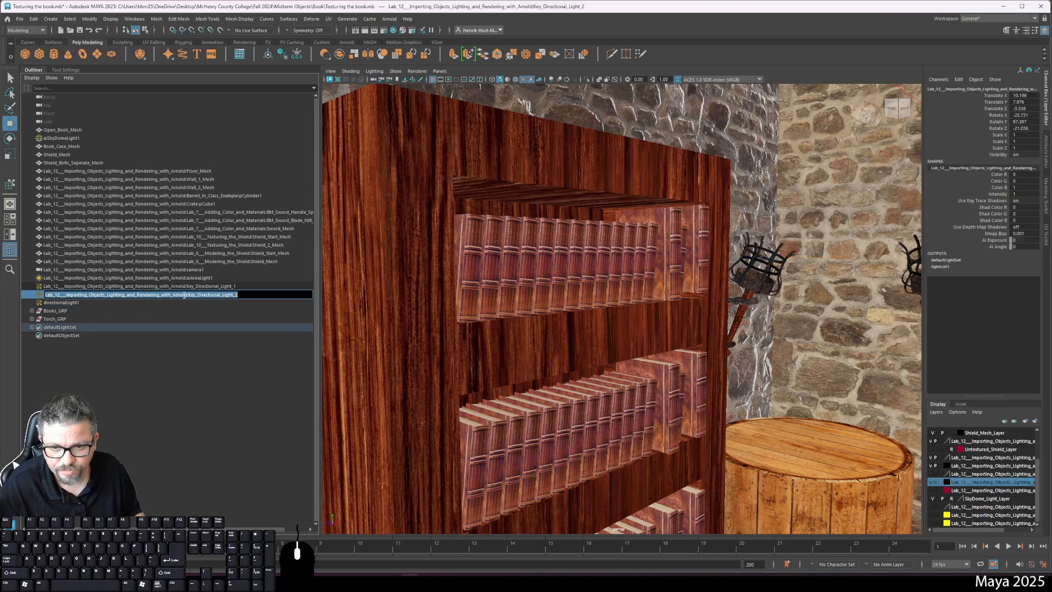
left_click_drag(189, 295, 45, 295)
key("Delete")
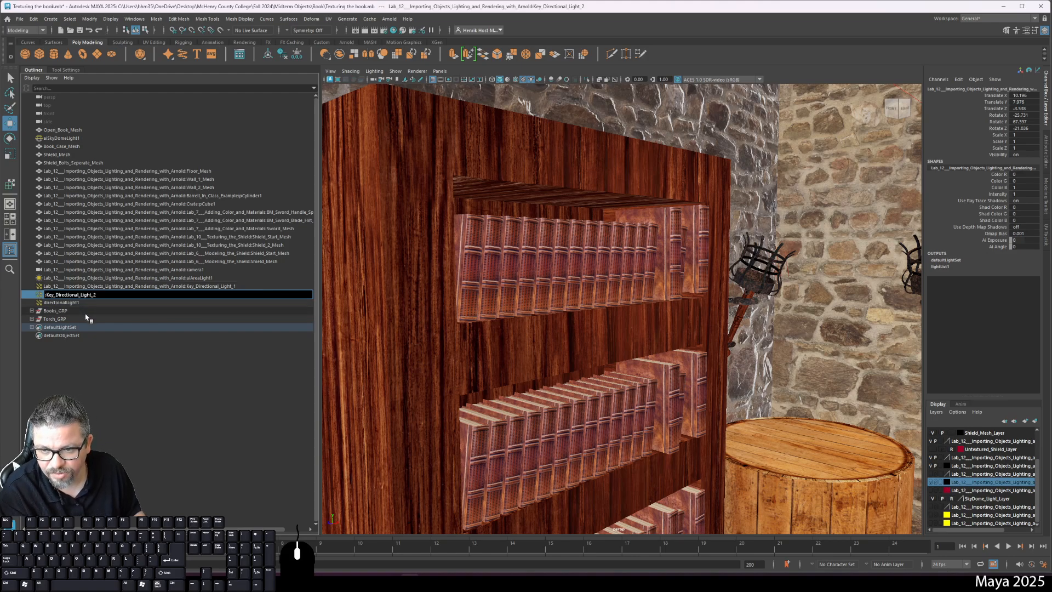
key("Return")
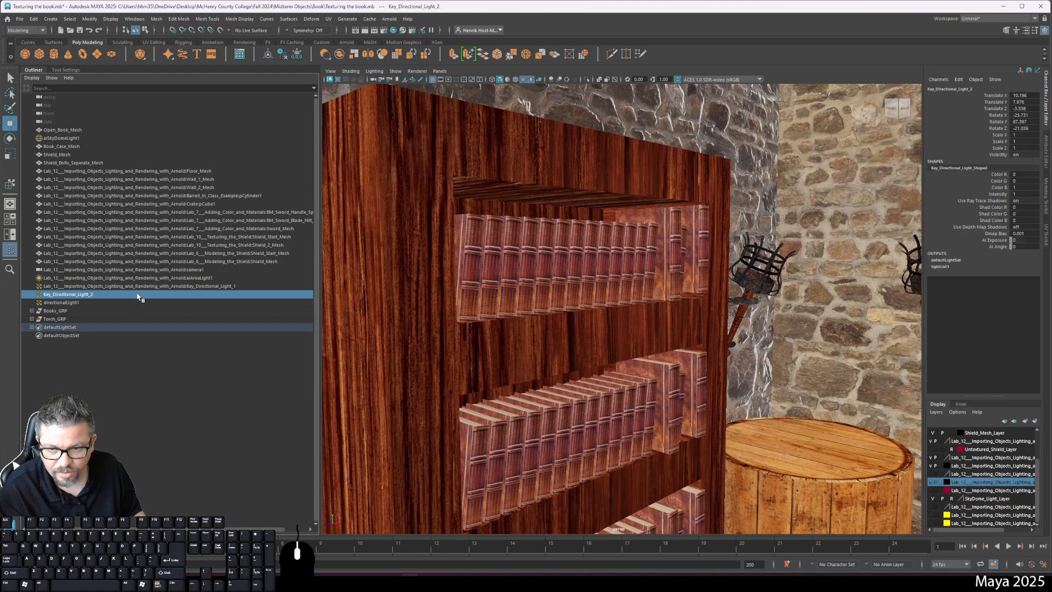
double_click(160, 286)
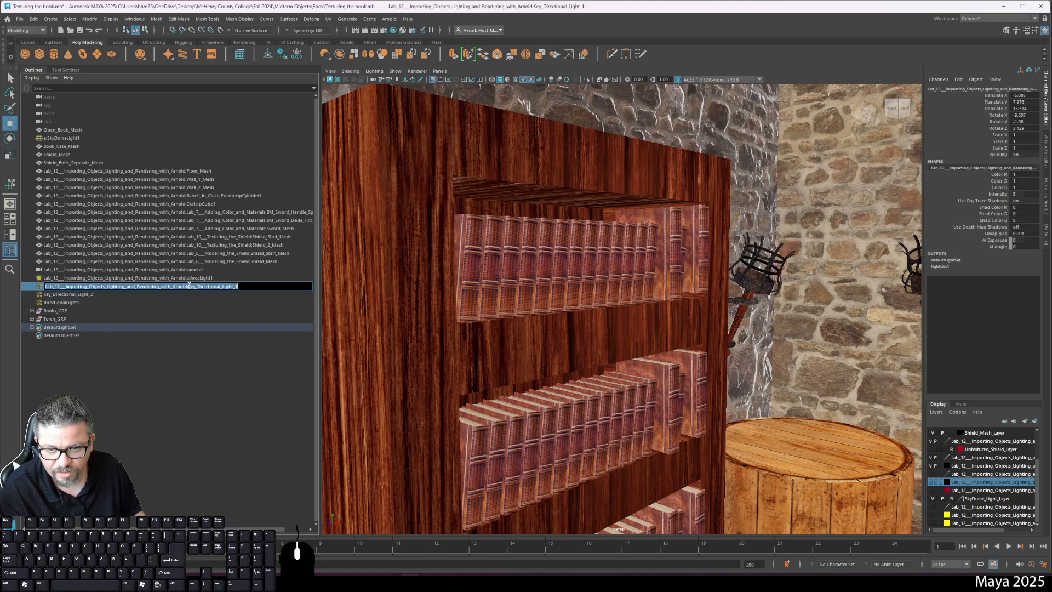
left_click_drag(189, 286, 45, 287)
key("Delete")
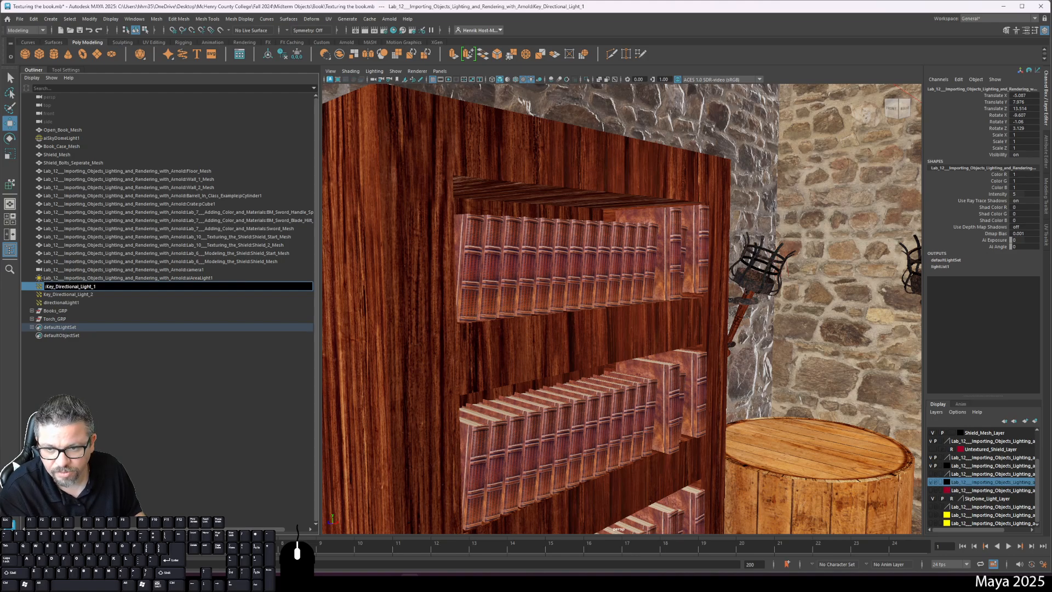
key("Return")
Rename the imported area light as aiAreaLight1 by removing its Lab_12 prefix
double_click(176, 279)
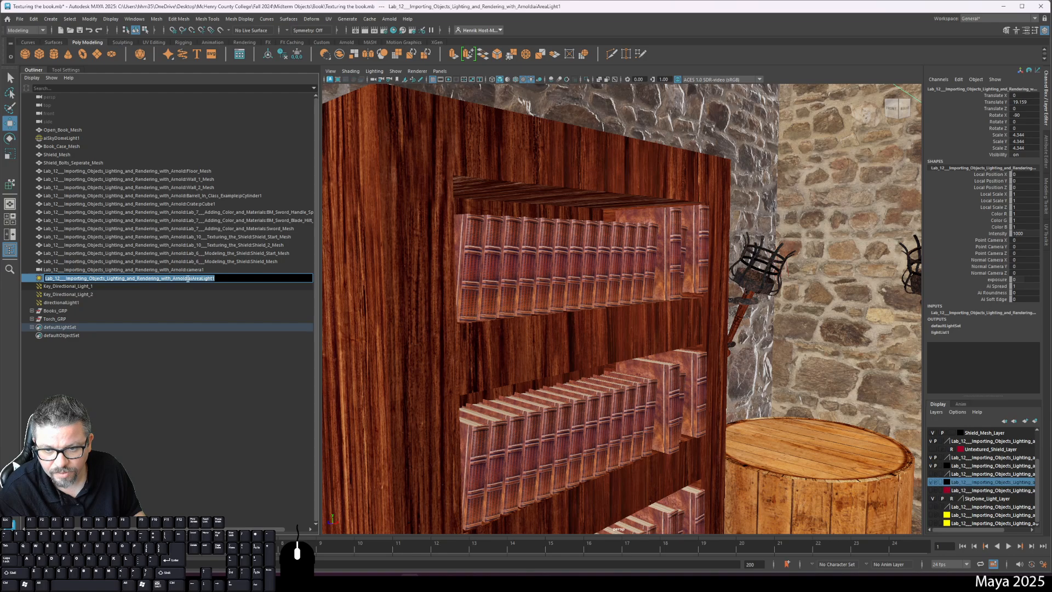
left_click_drag(188, 278, 45, 278)
key("Delete")
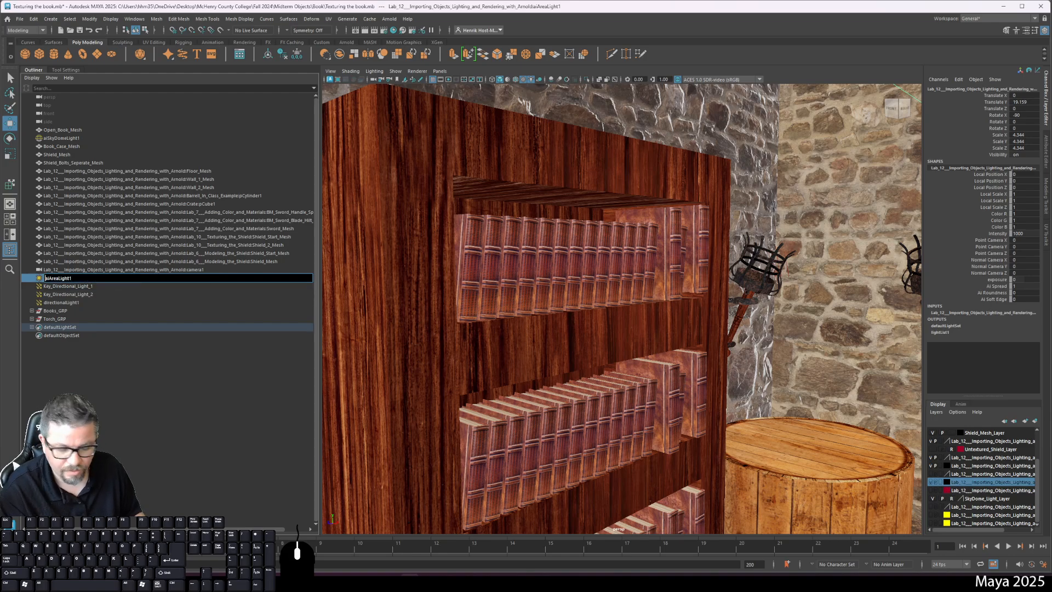
key("Return")
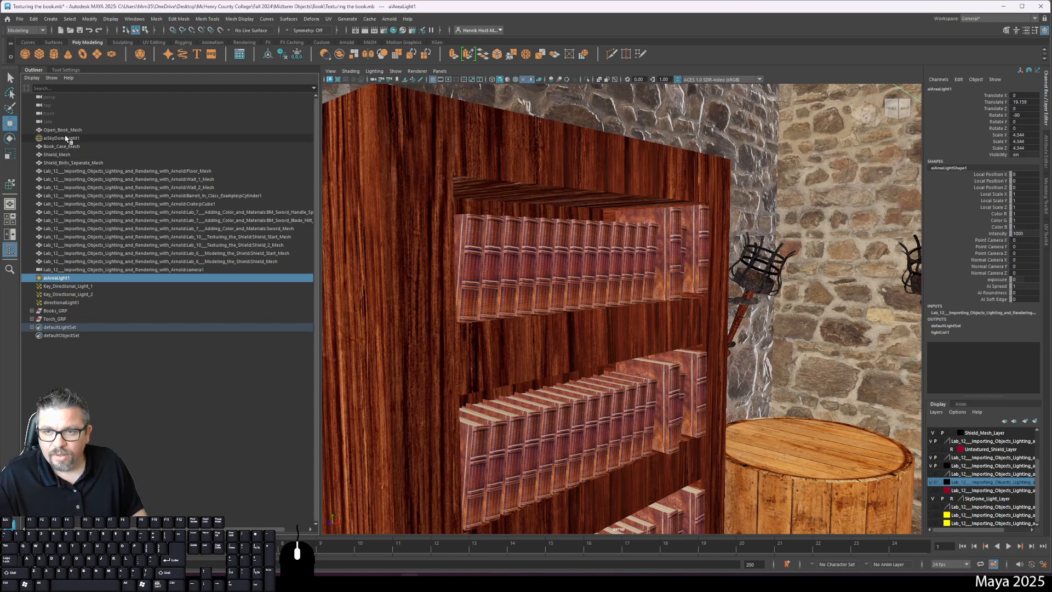
Rename the imported Lab_6 Shield_Mesh, the shield beside the bookcase, as Shield_Mesh_Import
left_click(178, 261)
key("f")
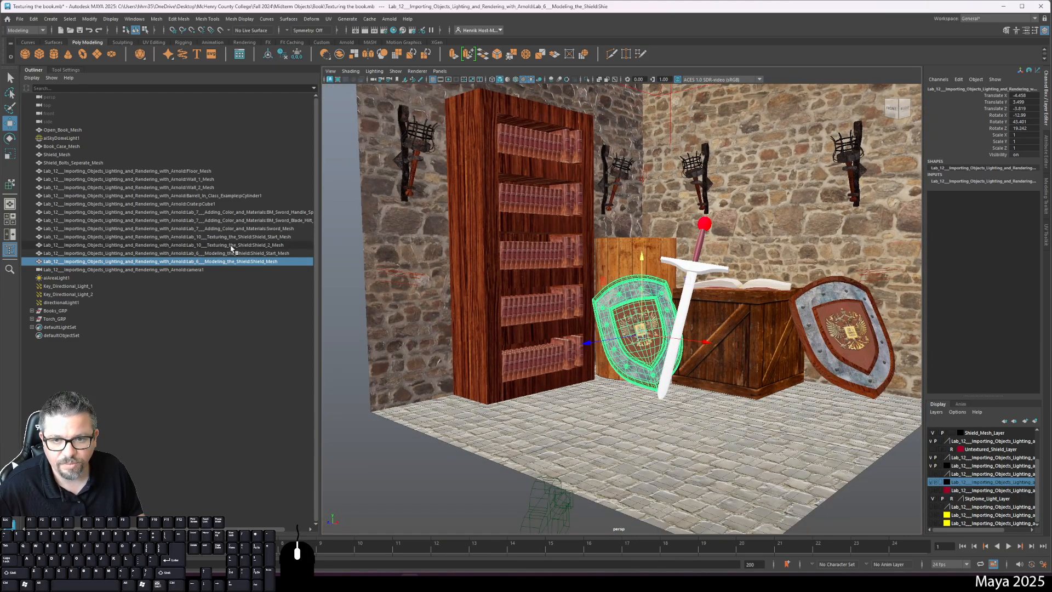
double_click(238, 262)
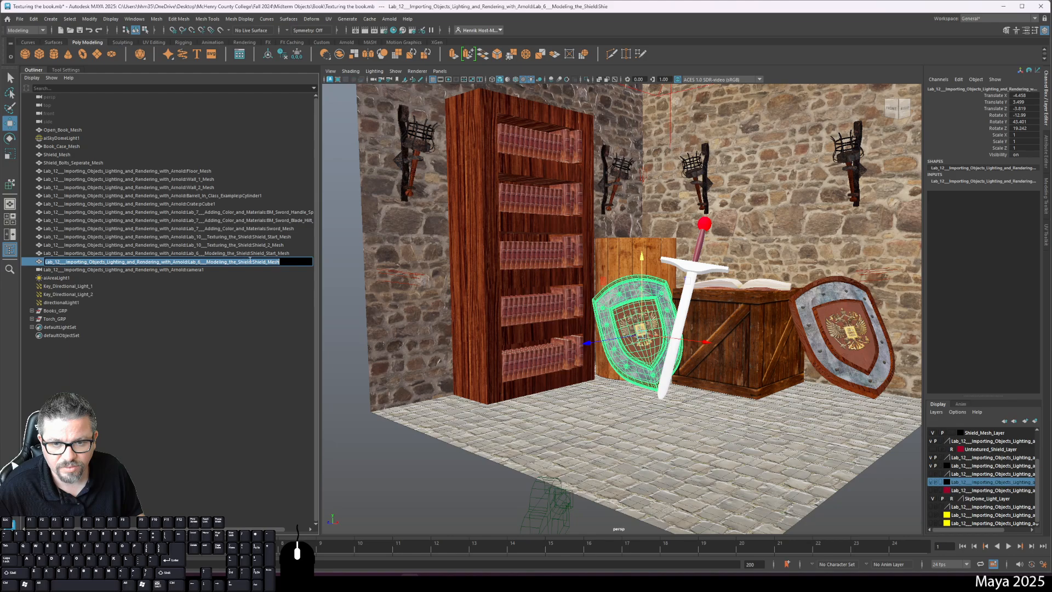
left_click_drag(253, 261, 42, 262)
key("Delete")
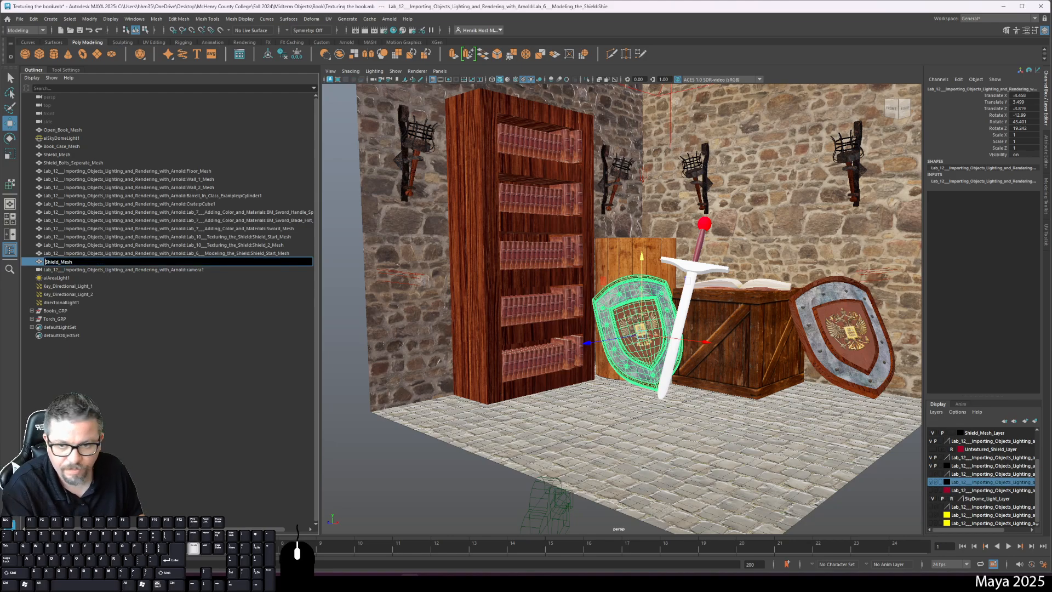
type("_")
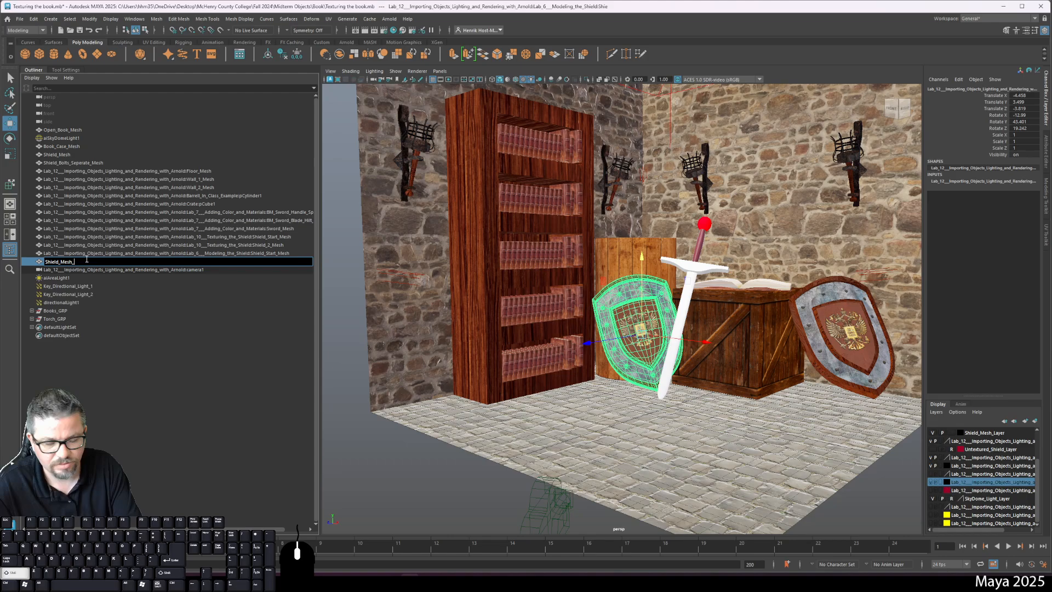
type("Impor")
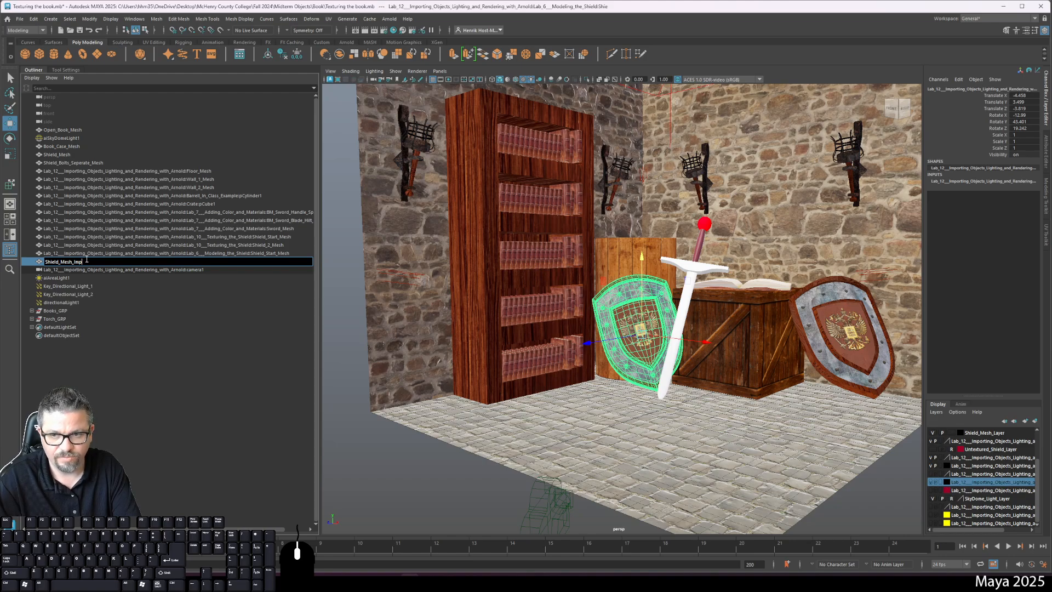
type("rt")
key("Return")
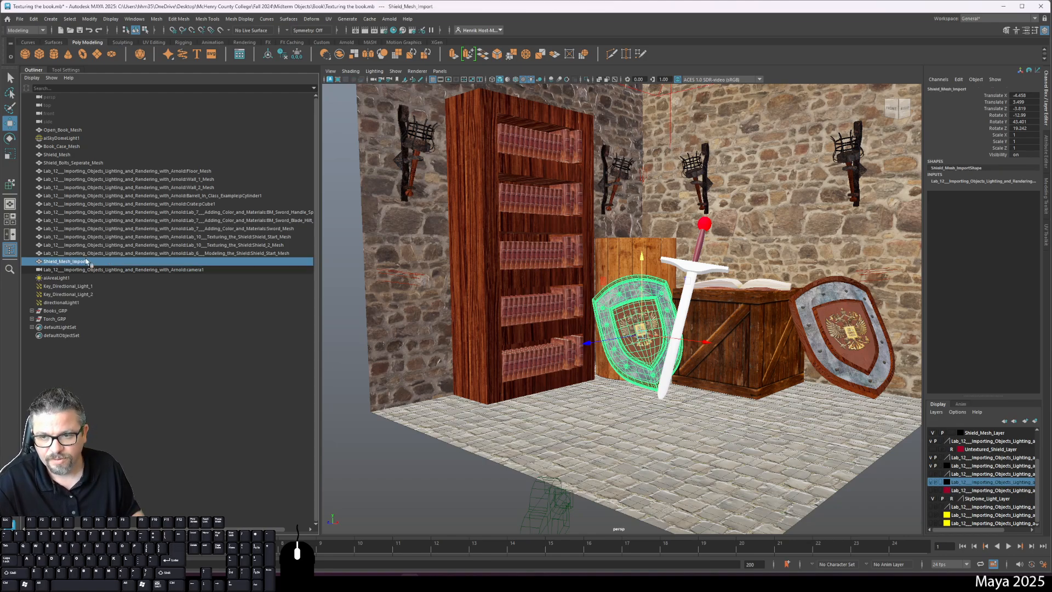
Delete the leftover imported shield objects Lab_6 Shield_Start_Mesh and Lab_10 Shield_2_Mesh
left_click(175, 253)
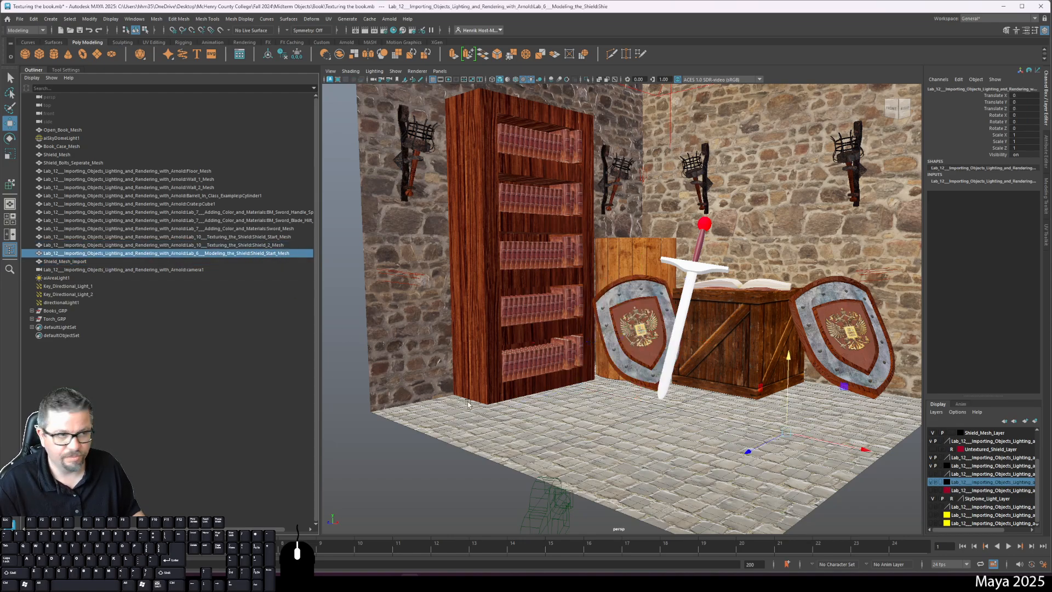
middle_click_drag(509, 395, 511, 393, "alt")
key("Delete")
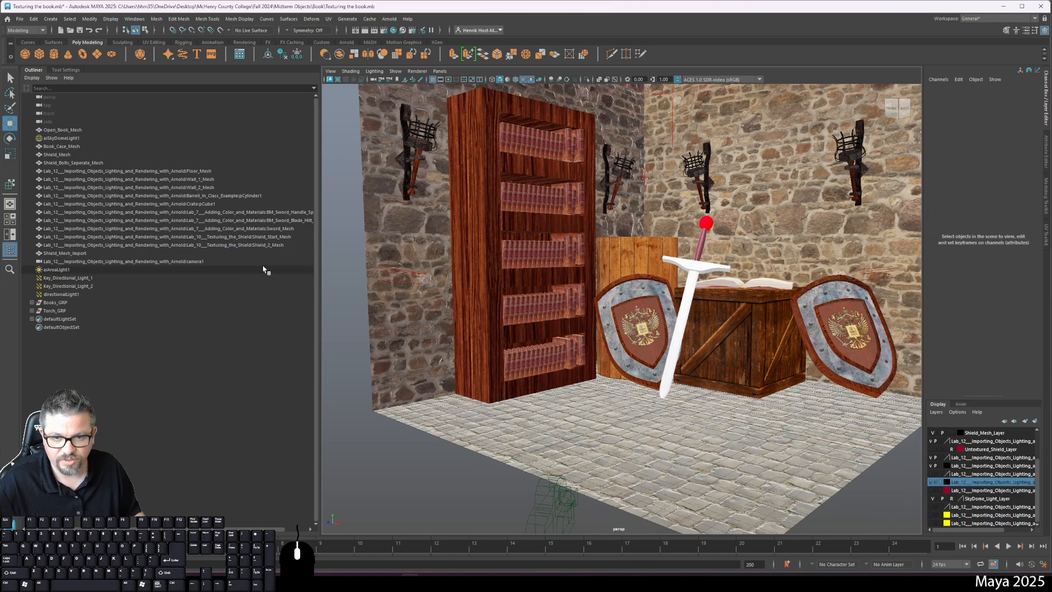
left_click(265, 246)
scroll(365, 338, "up", 1)
key("Delete")
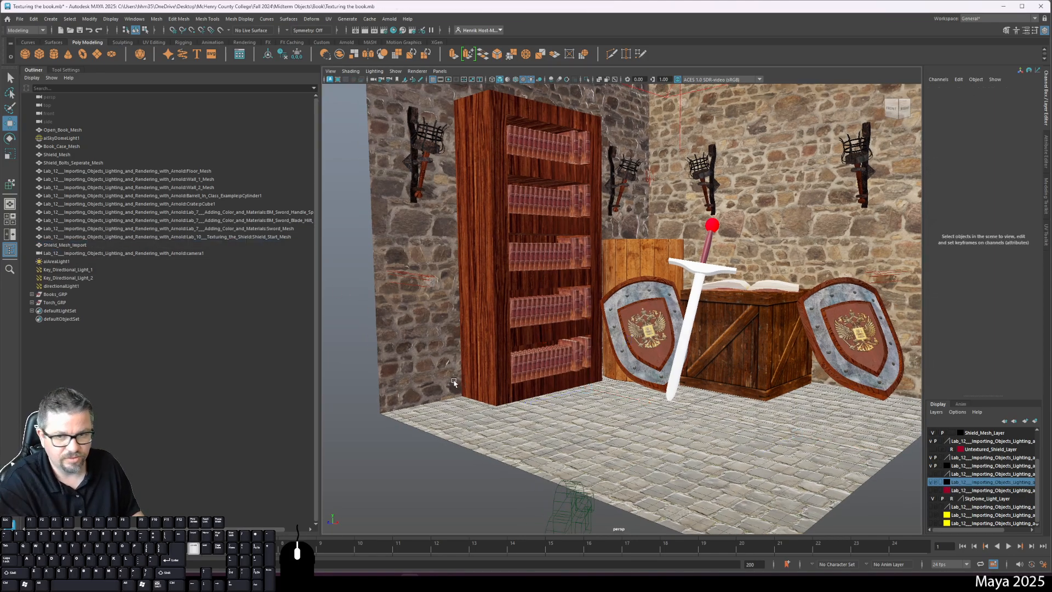
Delete the leftover Lab_10 Shield_Start_Mesh and the spare BM_Sword_Blade_Hilt and BM_Sword_Handle meshes, keeping the visible Sword_Mesh
left_click(278, 238)
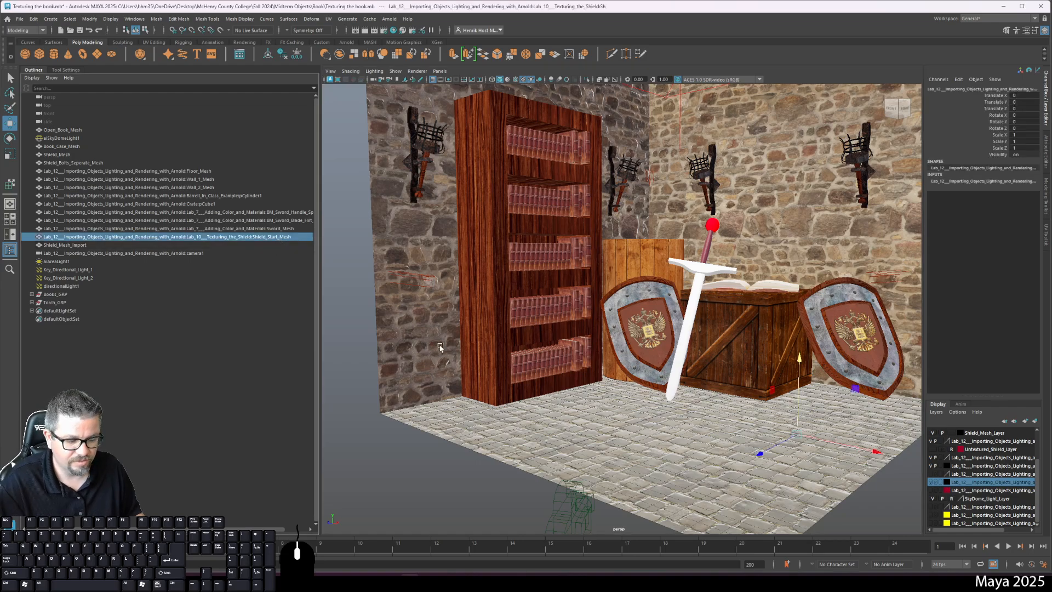
key("Delete")
left_click(278, 229)
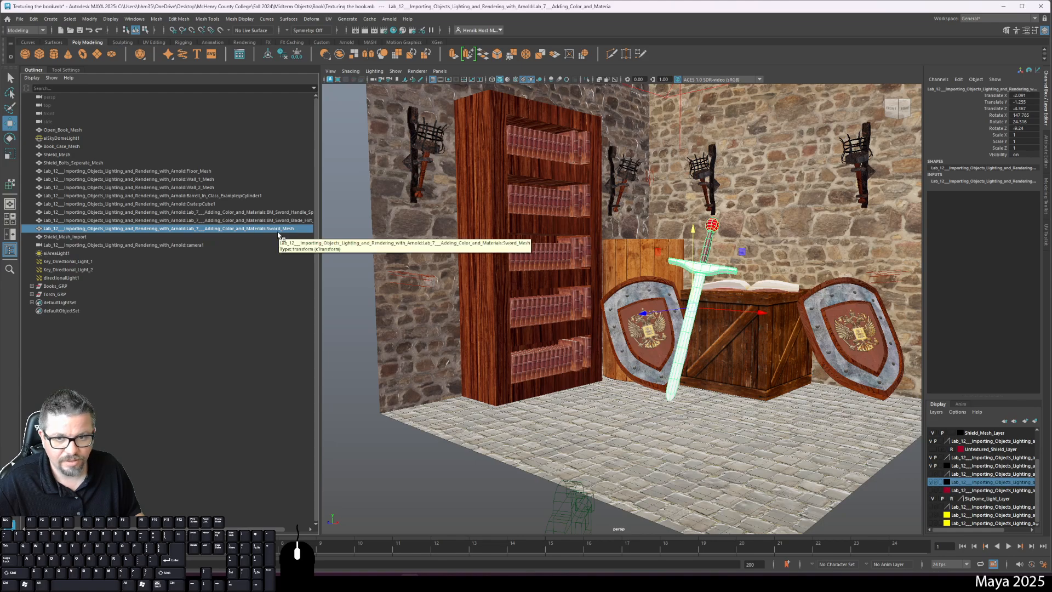
left_click(275, 220)
left_click(685, 272)
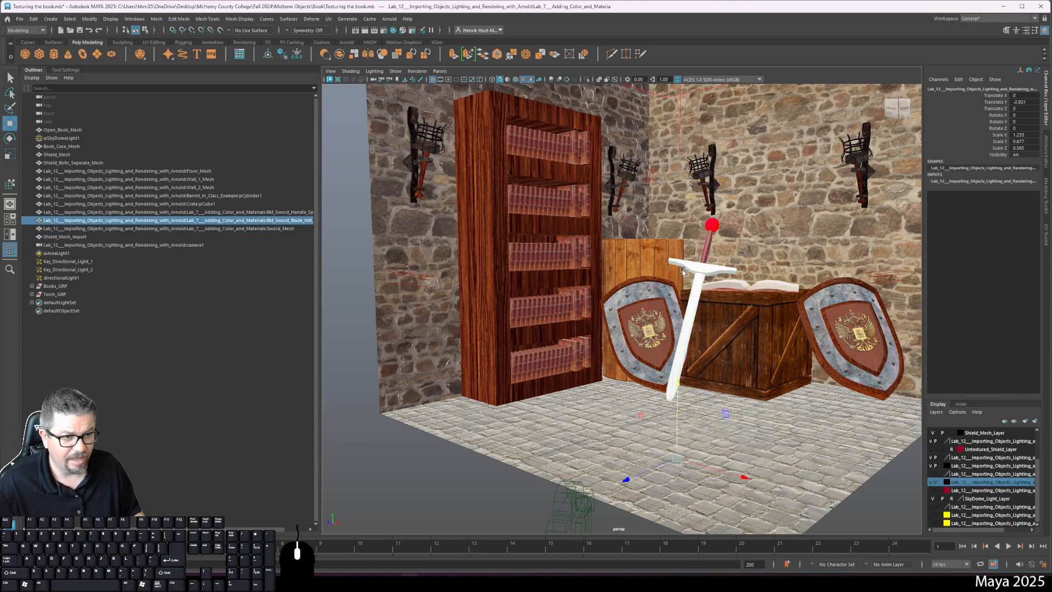
left_click(706, 270)
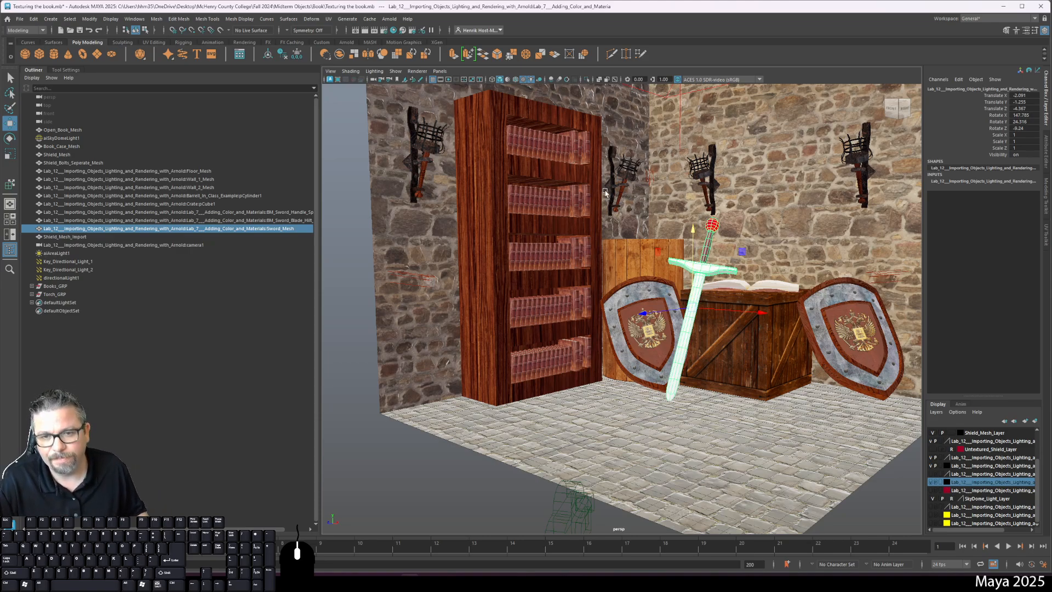
left_click(283, 221)
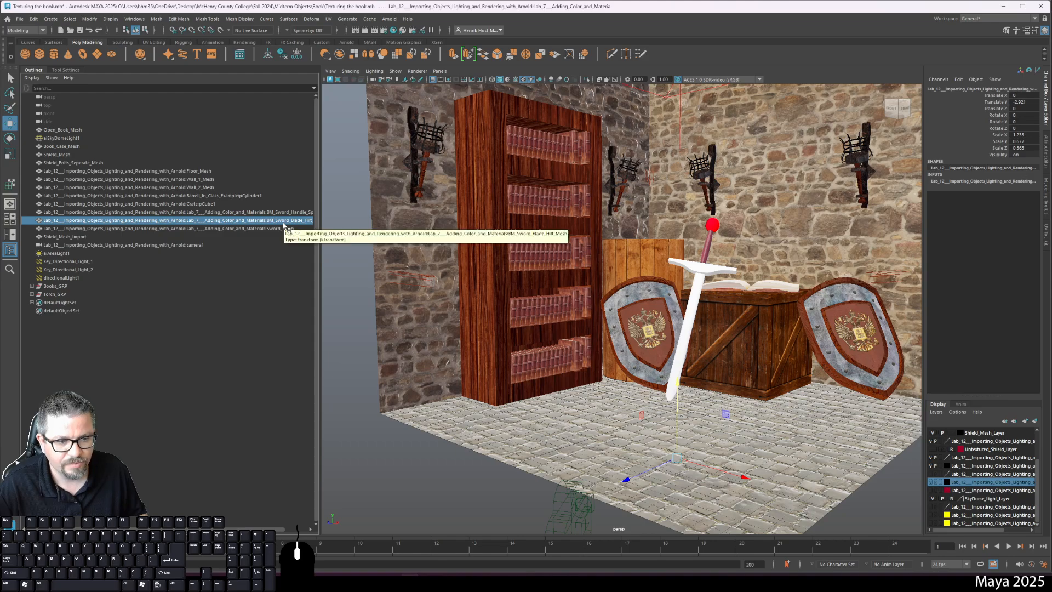
key("a")
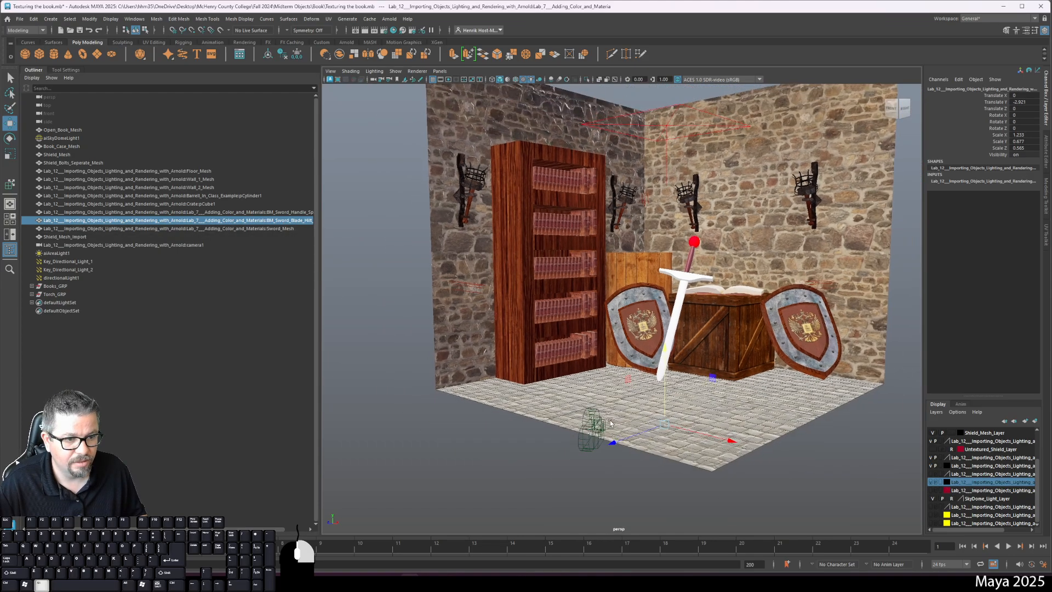
key("Delete")
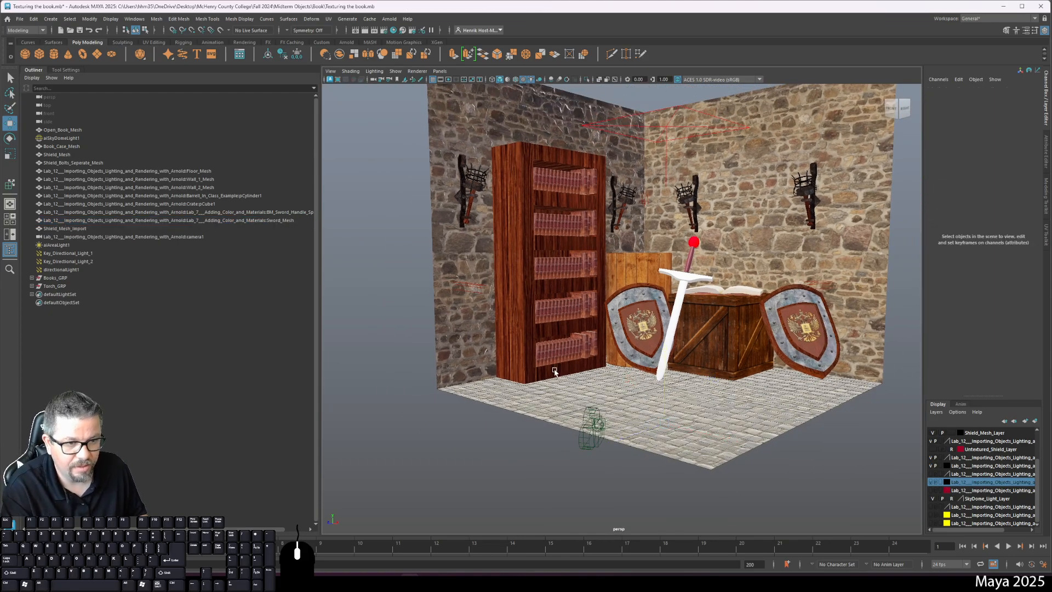
left_click(269, 212)
key("Delete")
Rename the imported crate object pCube1 under the open book as Crate_Mesh
left_click(270, 205)
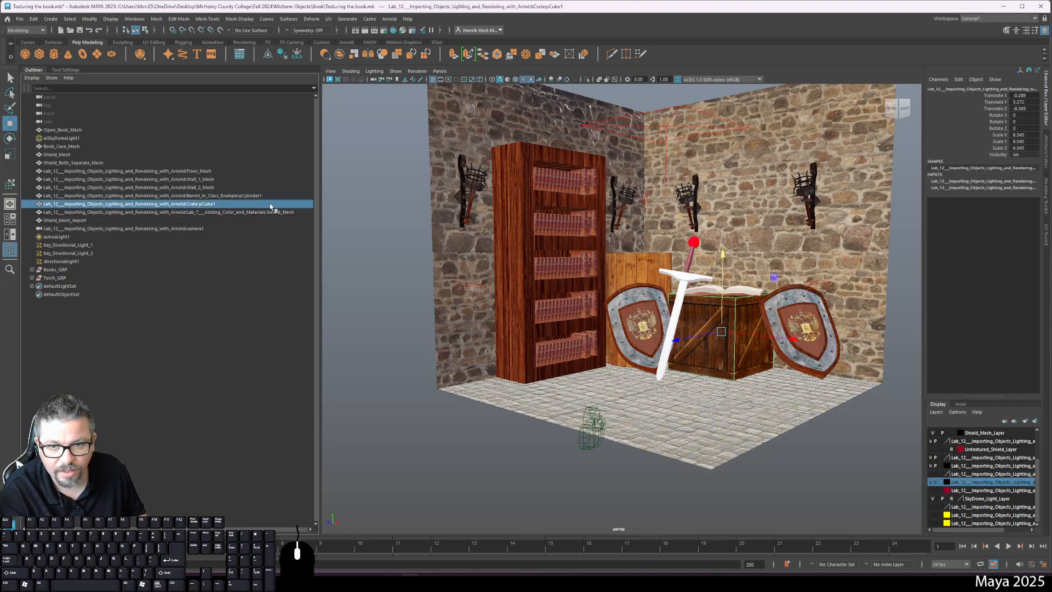
left_click(964, 89)
type("C")
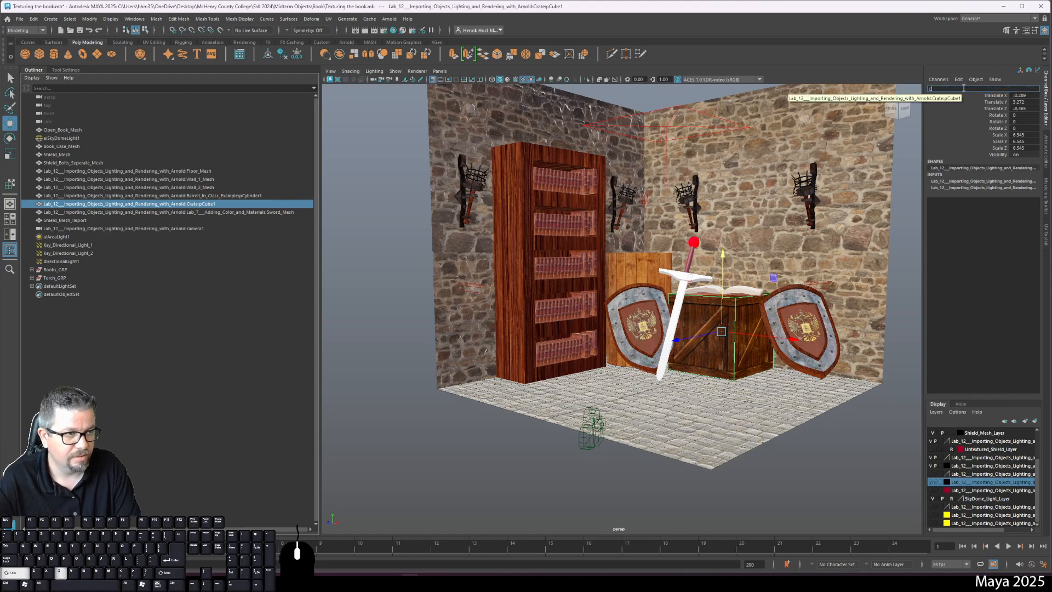
type("rate_Mesh_")
key("Return")
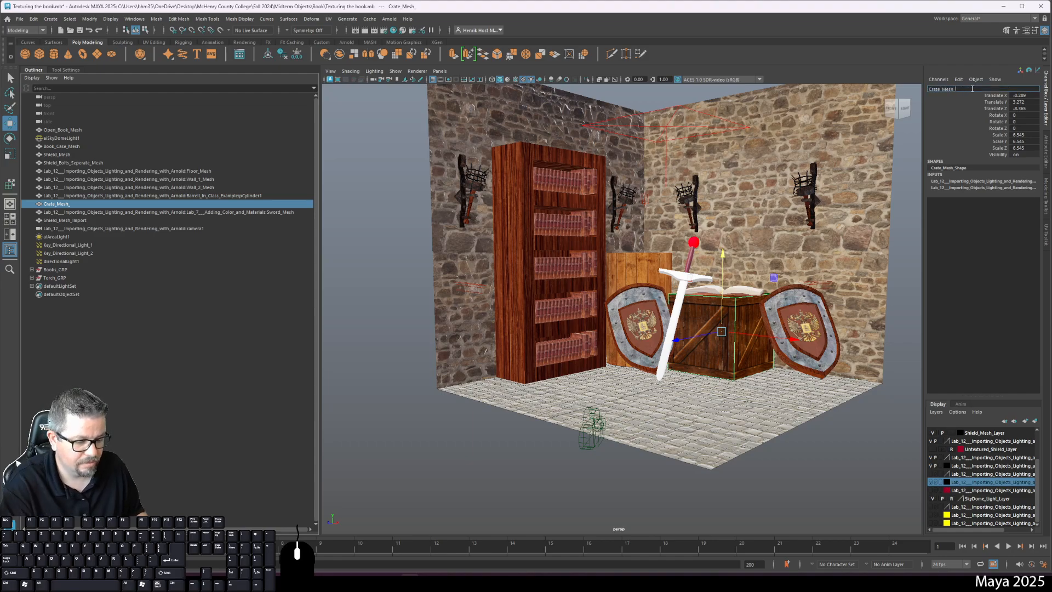
key("Return")
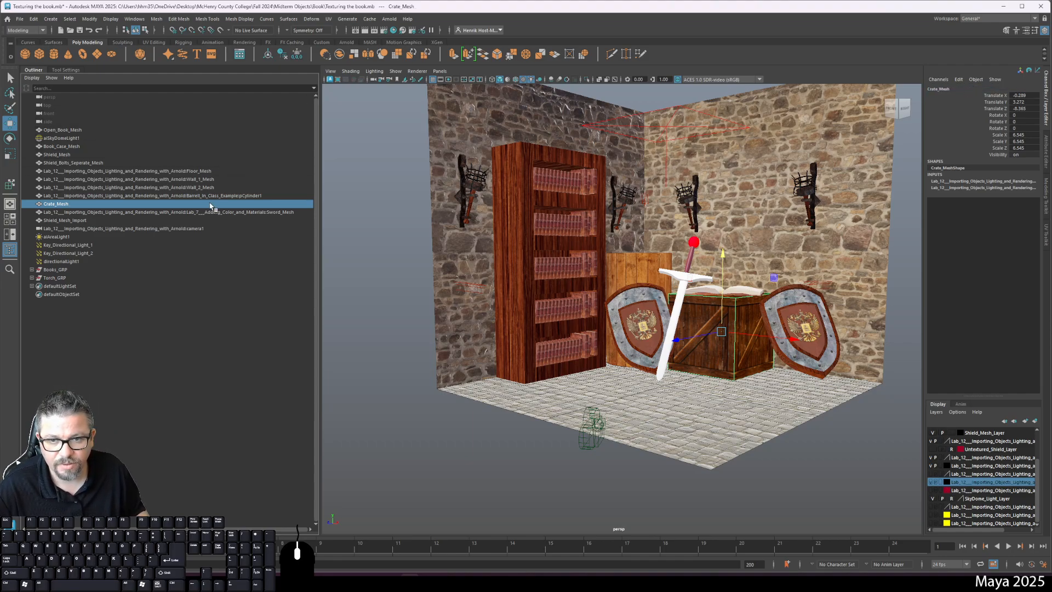
Rename the imported barrel object pCylinder1 behind the shield as Barrel_Mesh
left_click(229, 196)
double_click(980, 90)
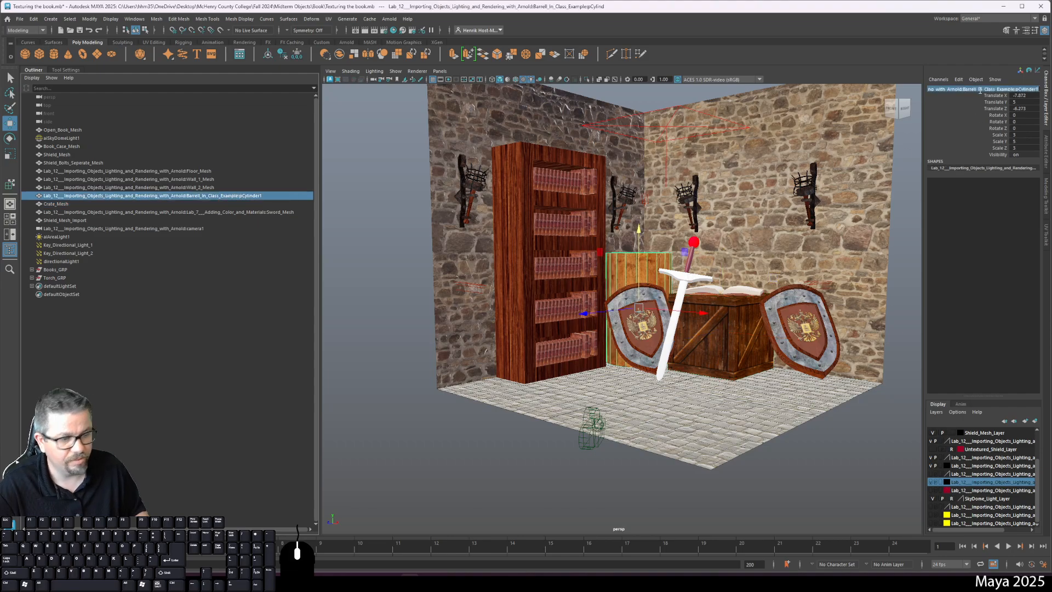
type("Barrell")
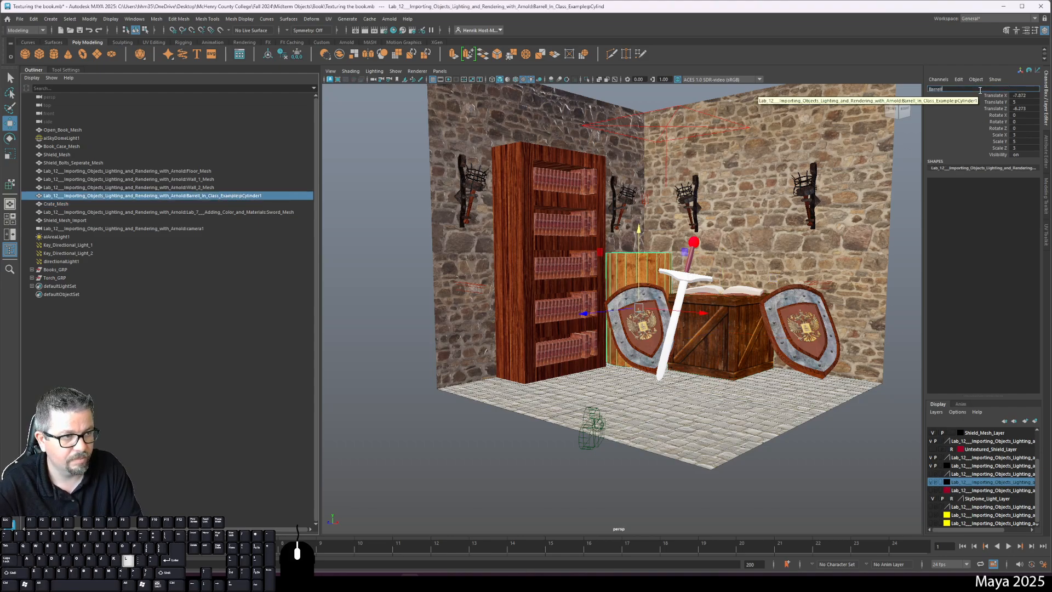
type("_Mesh")
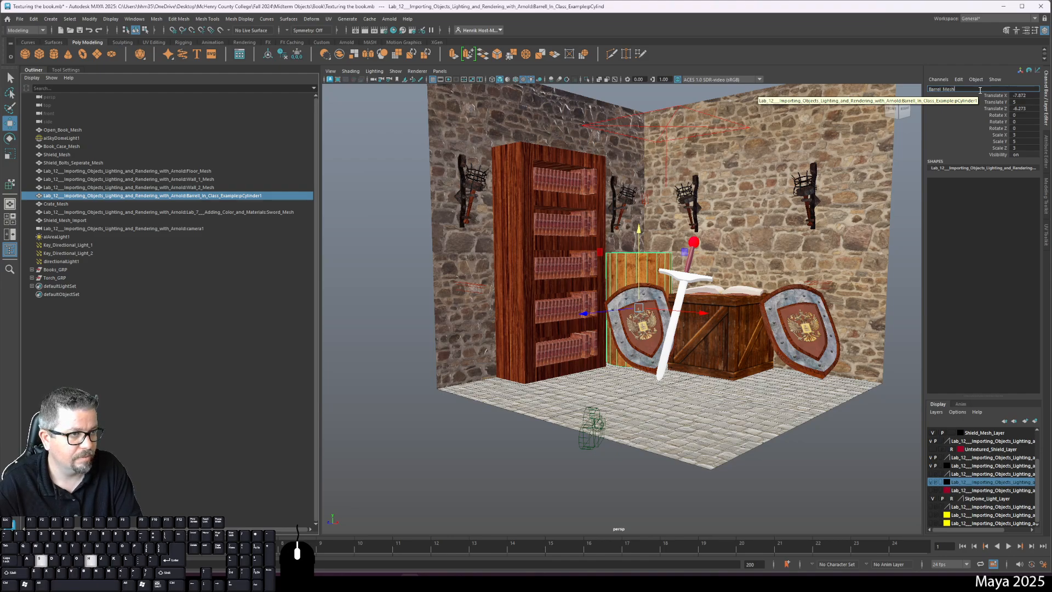
key("Return")
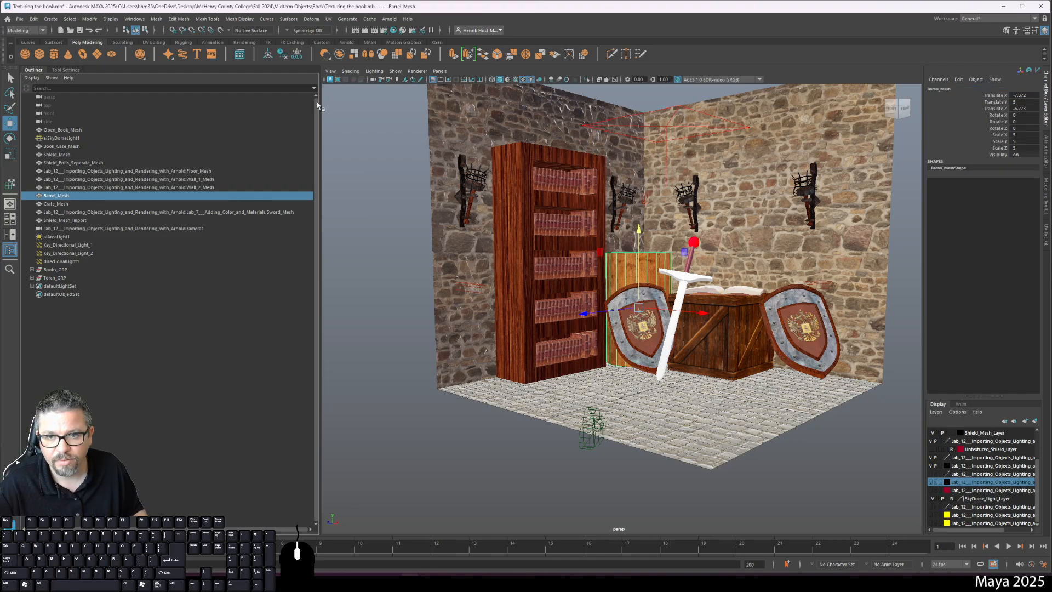
Rename the imported Wall_2_Mesh, the wall behind the bookcase, as L_Wall_Mesh
left_click(211, 187)
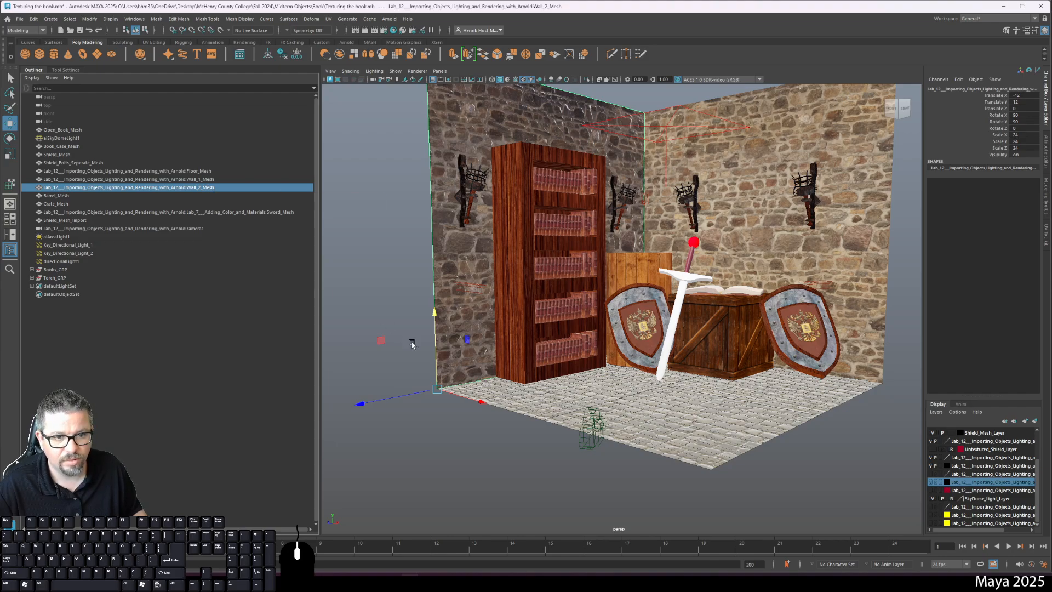
left_click(479, 403)
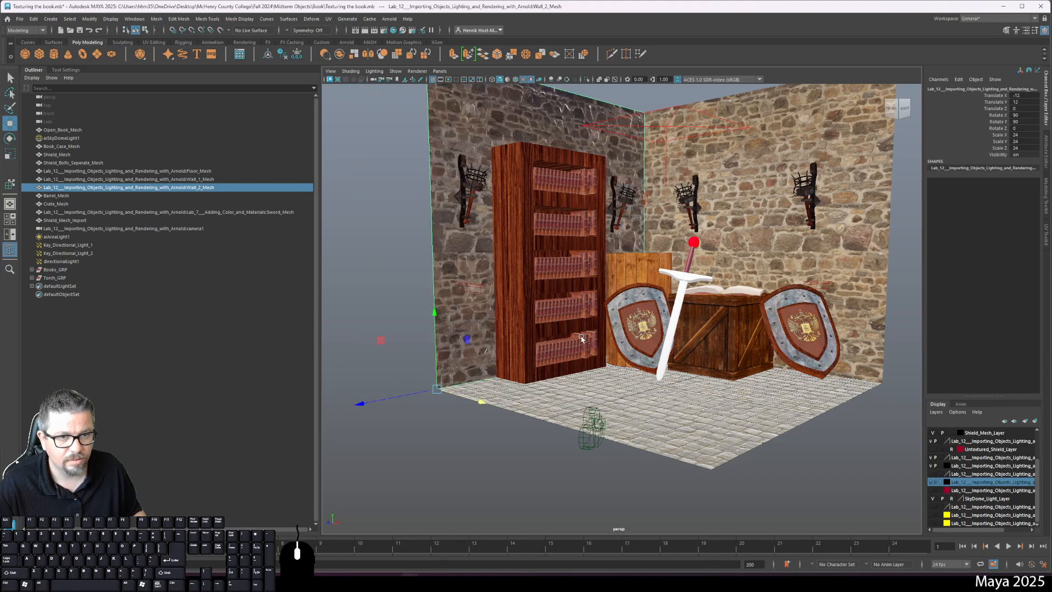
left_click(978, 89)
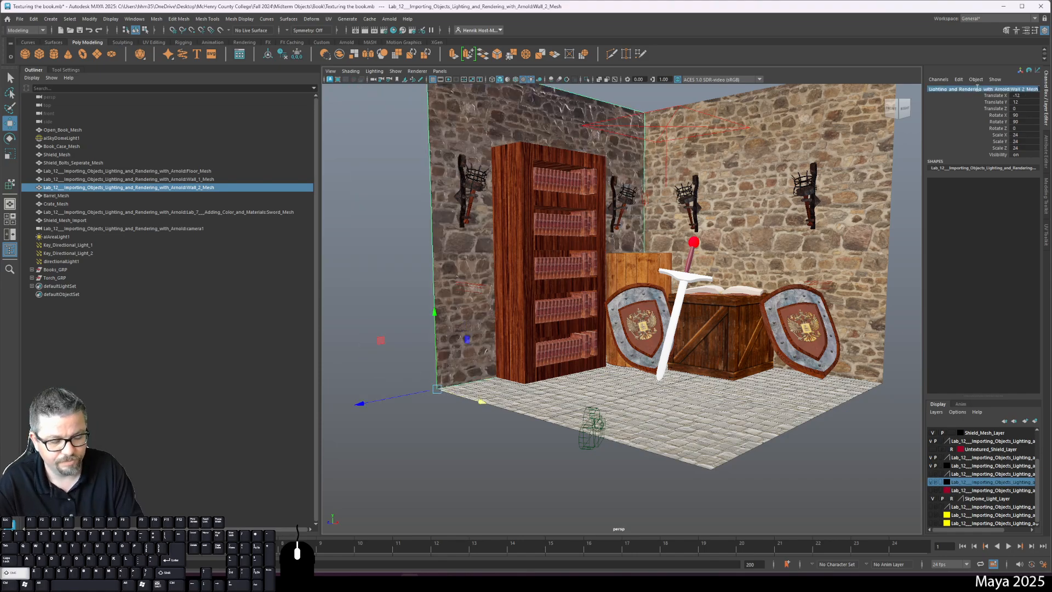
type("L_Wall_Mesh")
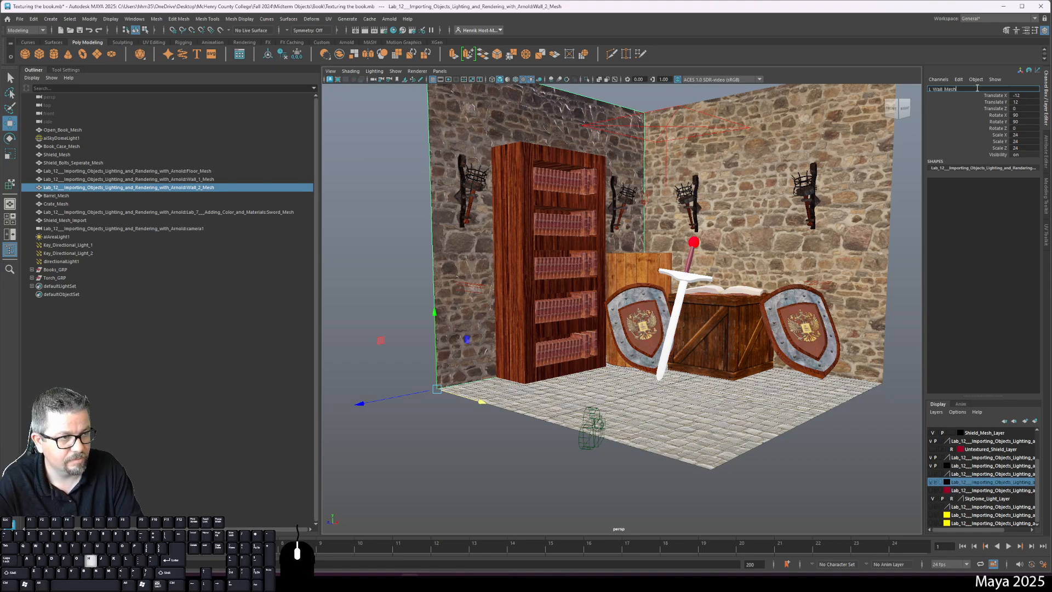
key("Return")
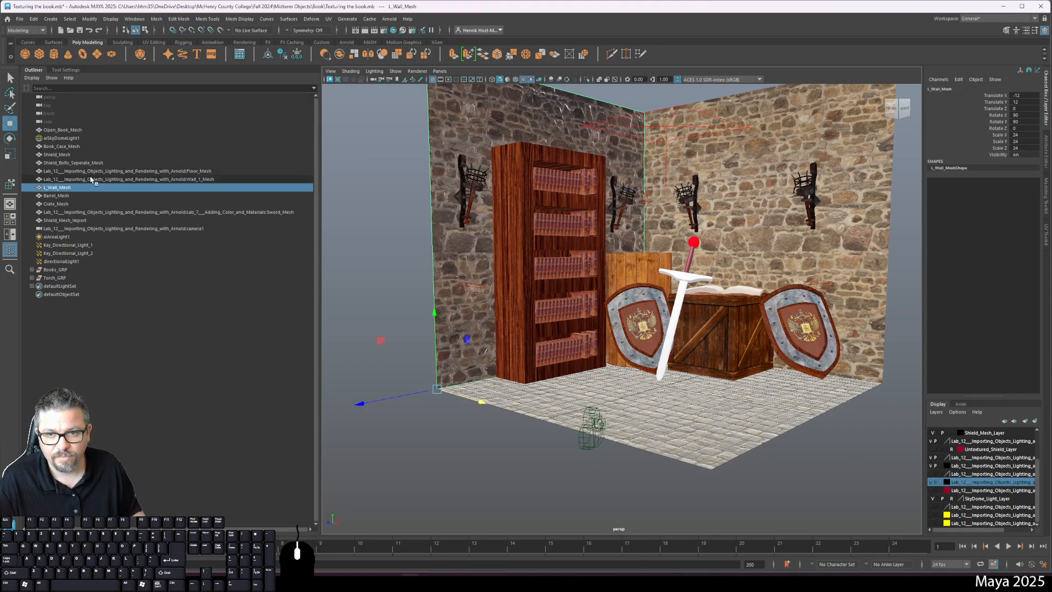
Rename the imported Wall_1_Mesh, the wall behind the crate, as R_Wall_Mesh
left_click(263, 179)
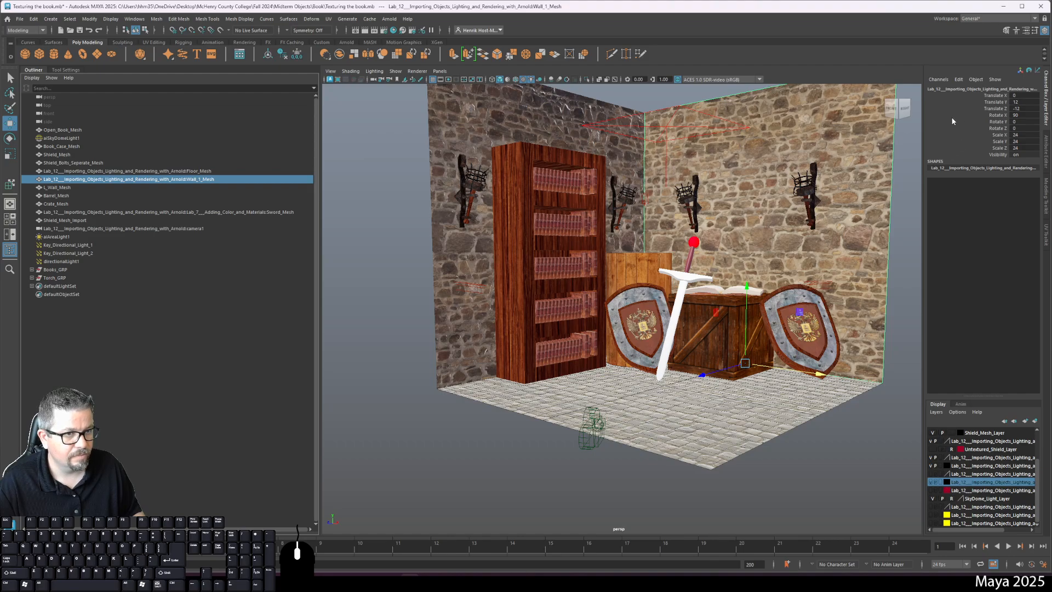
left_click(952, 88)
type("R")
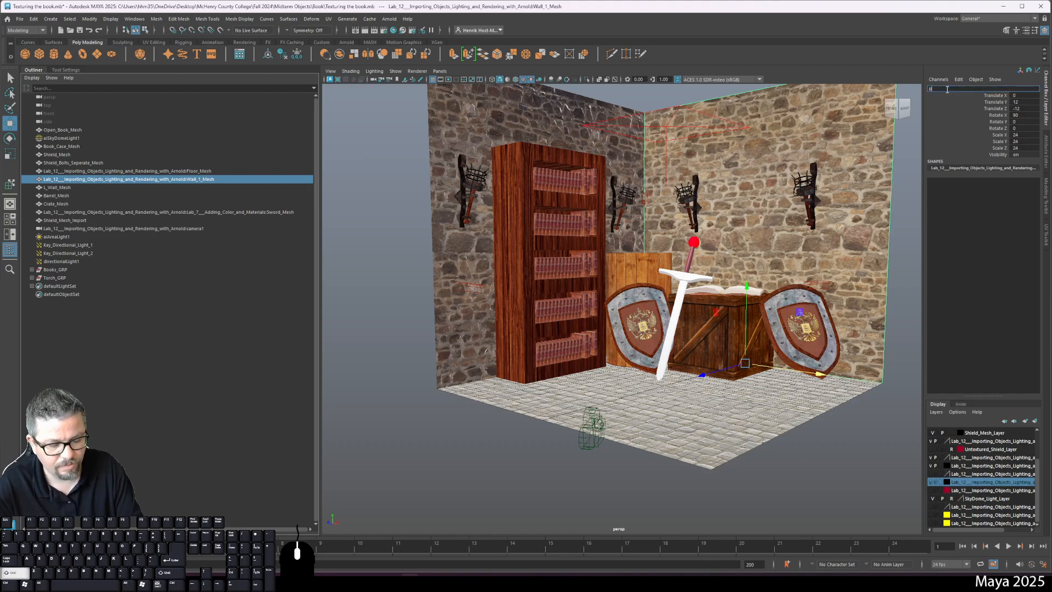
type("_Wall_Mesh")
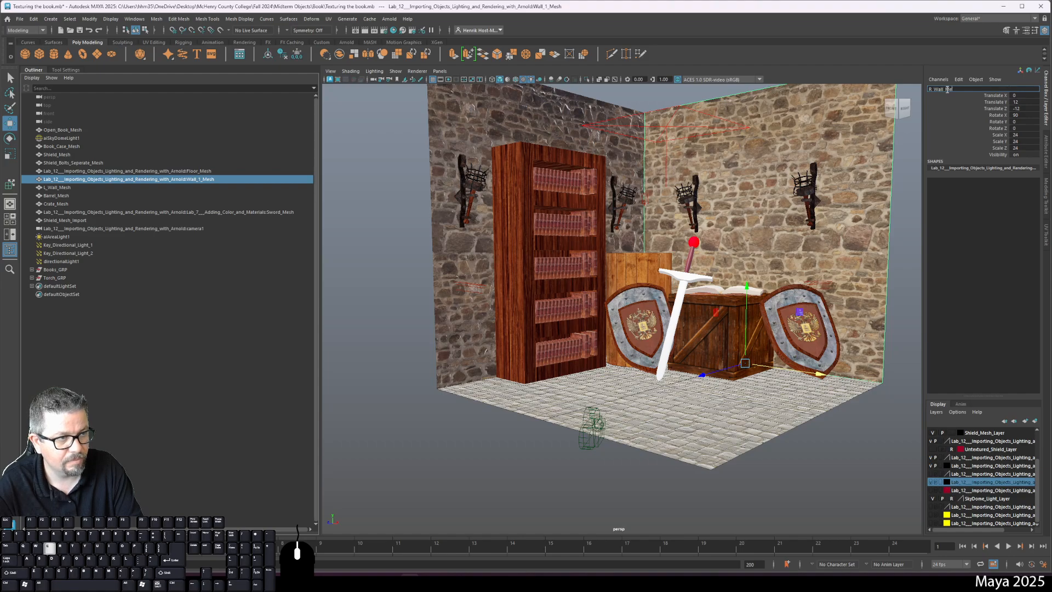
key("Return")
Rename the imported Lab_12 floor as Floor_Mesh and delete the leftover Shield_Bolts_Seperate_Mesh
left_click(54, 171)
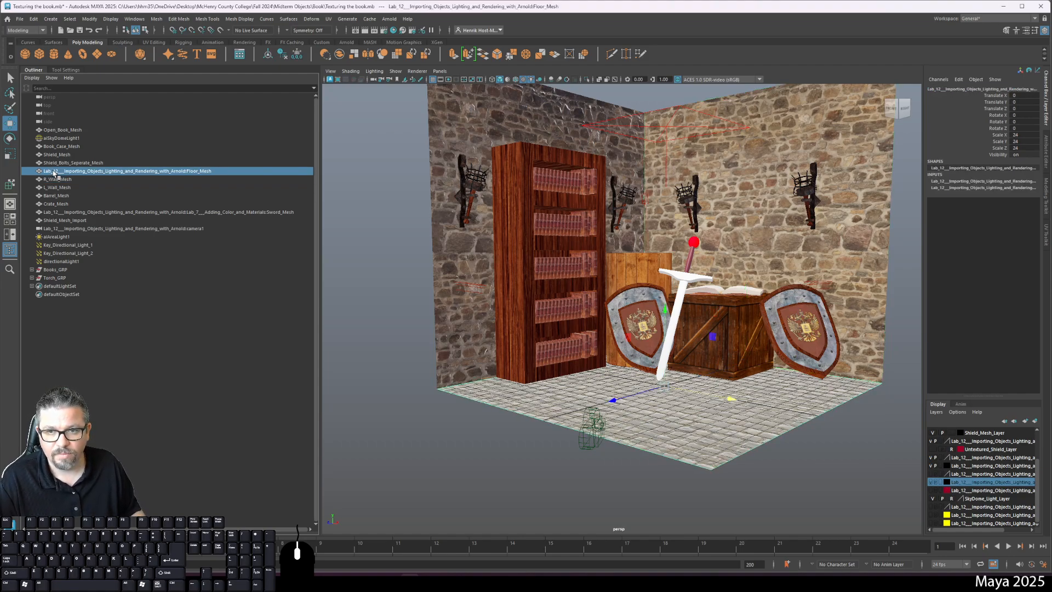
left_click(951, 88)
type("Floor_")
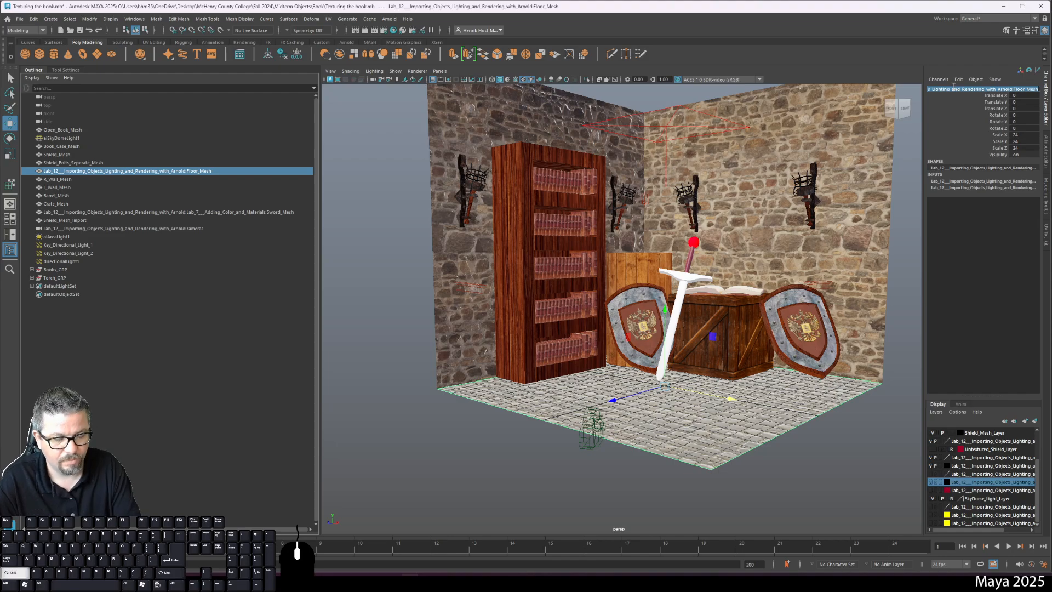
type("Mesh")
key("Return")
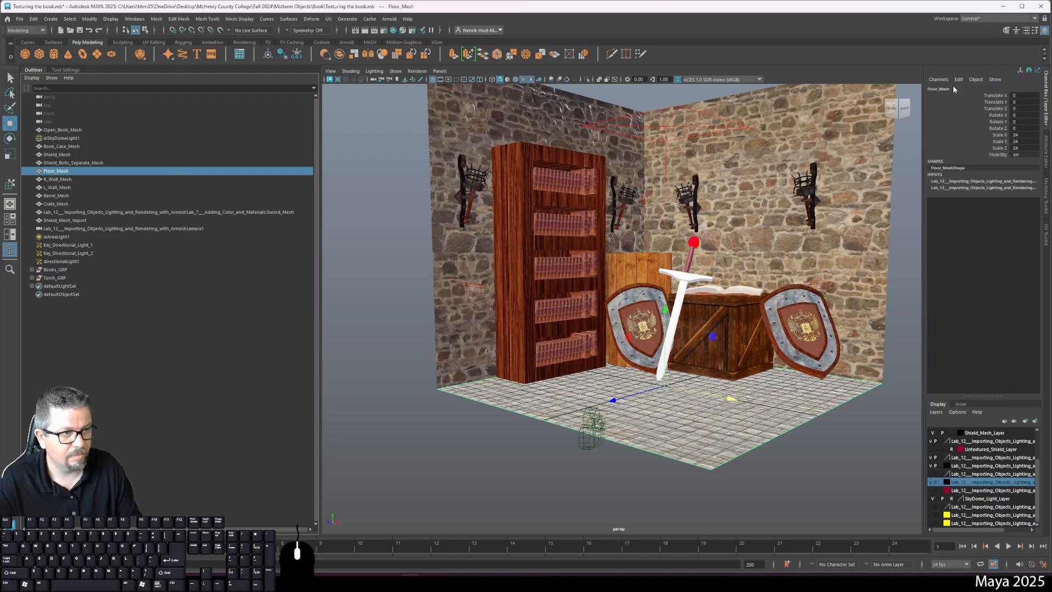
left_click(125, 163)
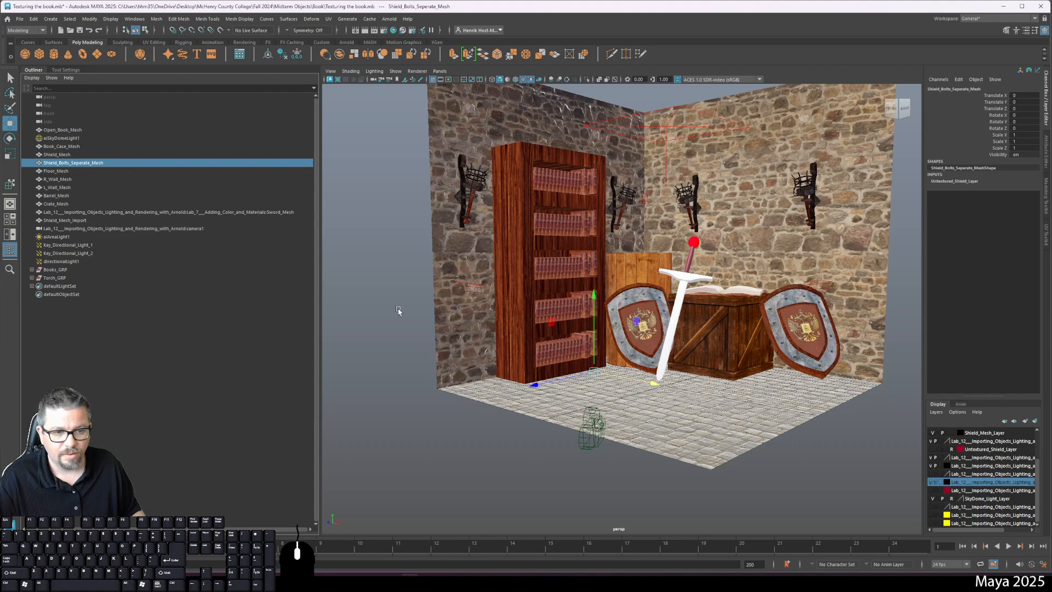
key("Delete")
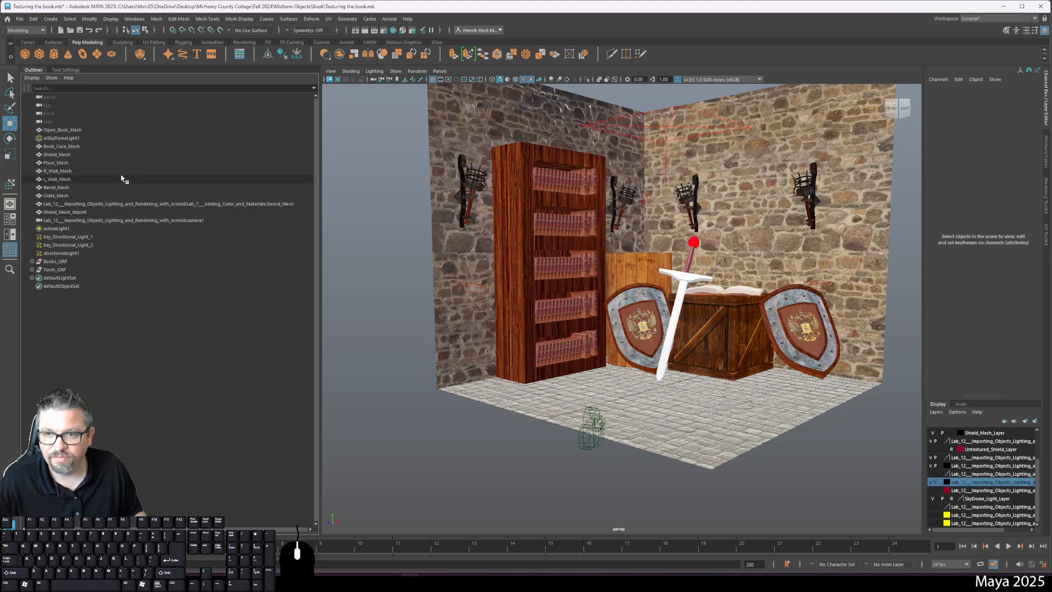
Group Floor_Mesh, R_Wall_Mesh and L_Wall_Mesh together and name the group Walls_Floor_GRP
left_click(101, 163)
left_click(96, 171, "ctrl")
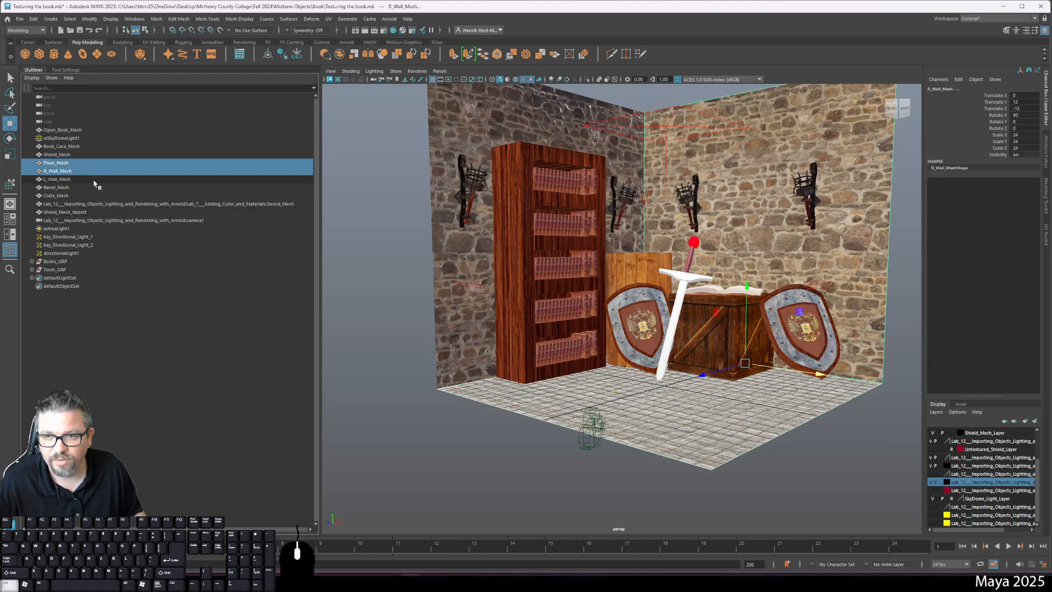
left_click(93, 180, "ctrl")
key("ctrl+g")
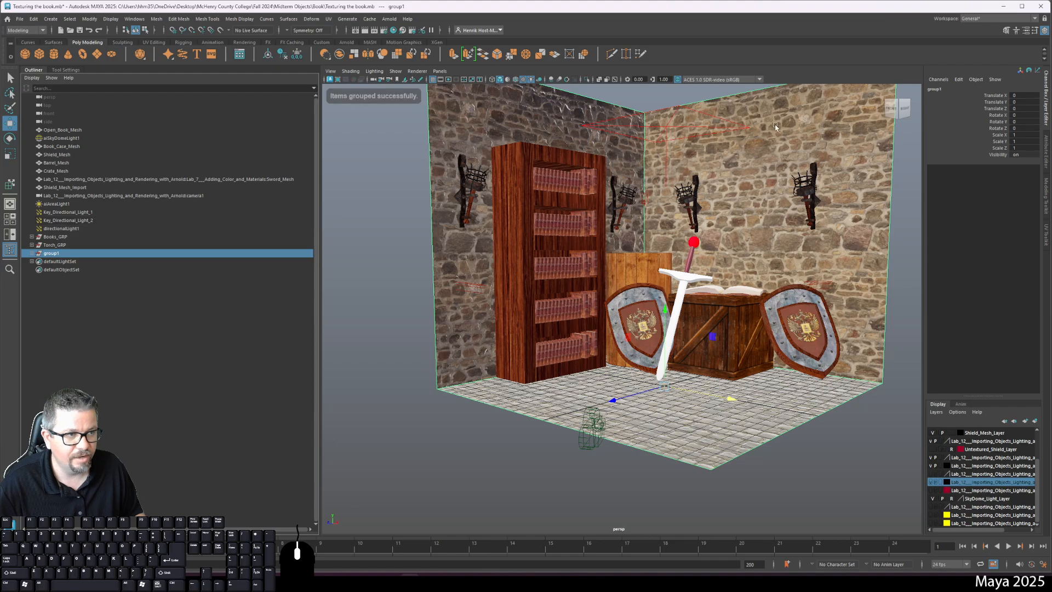
double_click(938, 89)
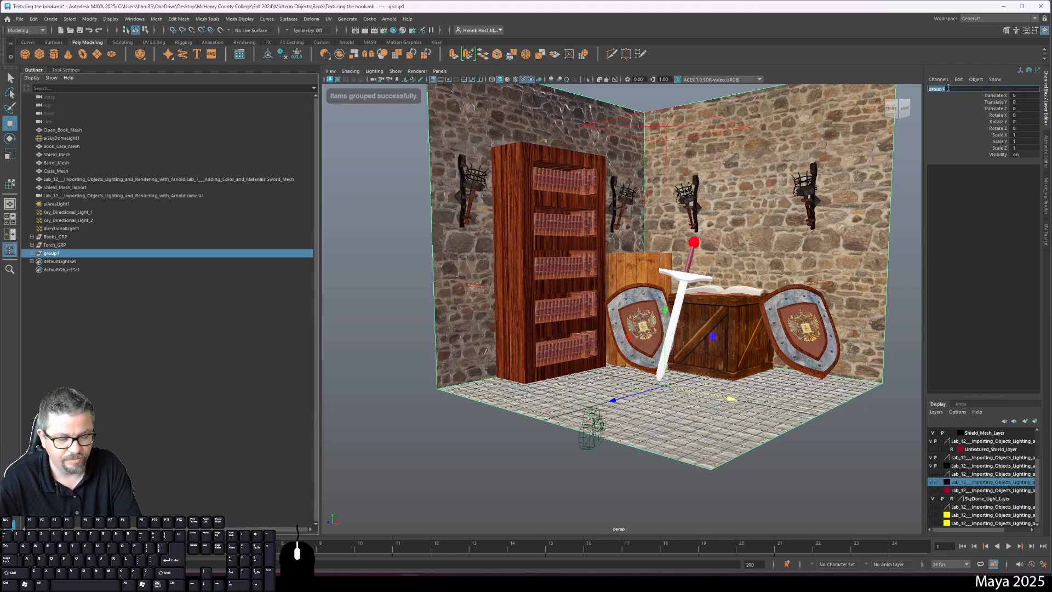
type("Walls")
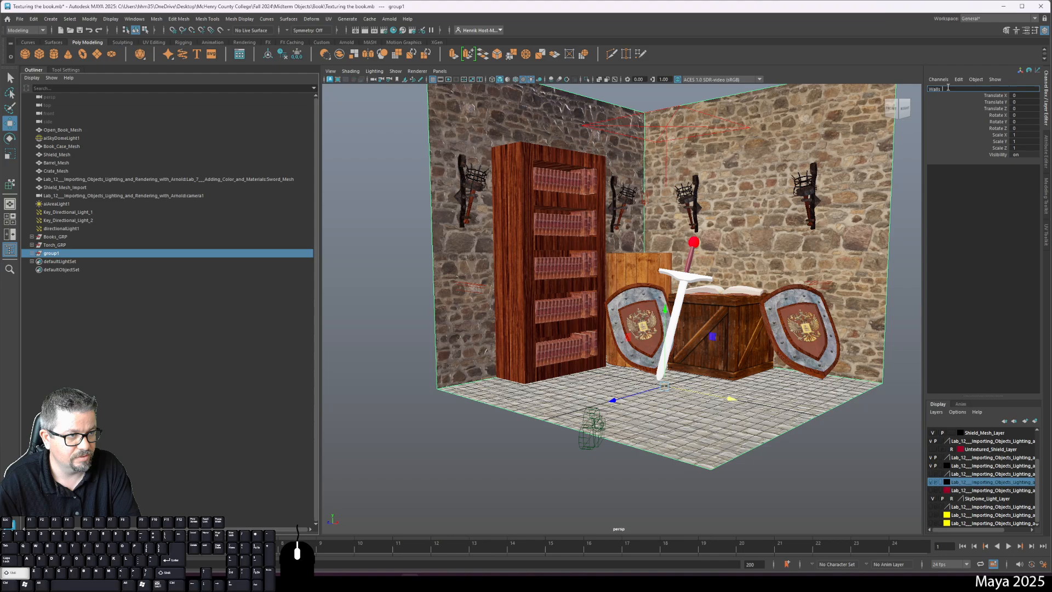
type(" Floor_GRP")
key("Return")
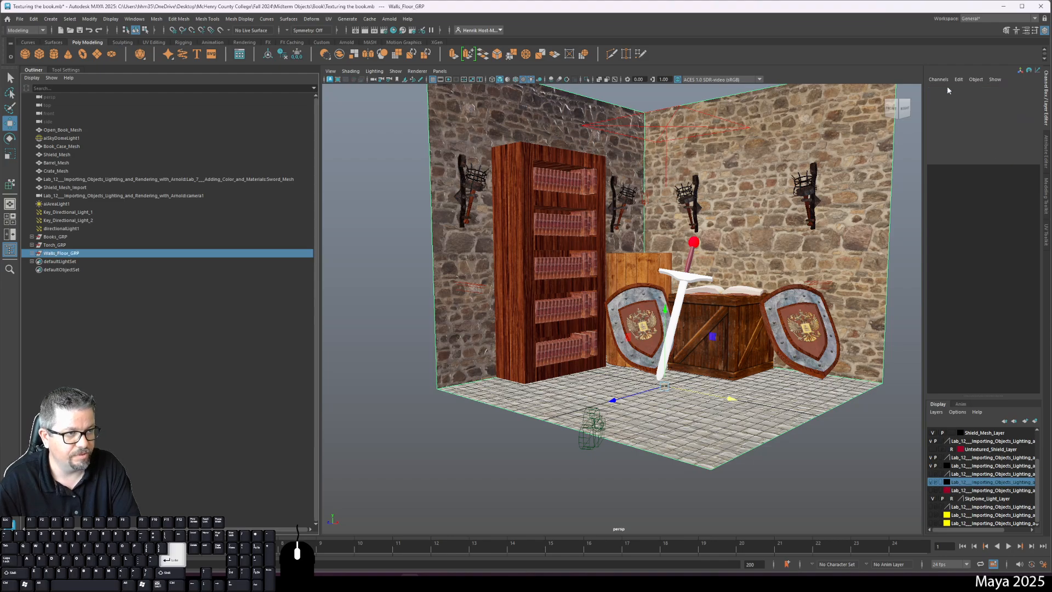
Group the area light, both key directional lights and directionalLight1 together and name the group Lights_GRP
left_click(72, 228)
left_click(72, 206, "shift")
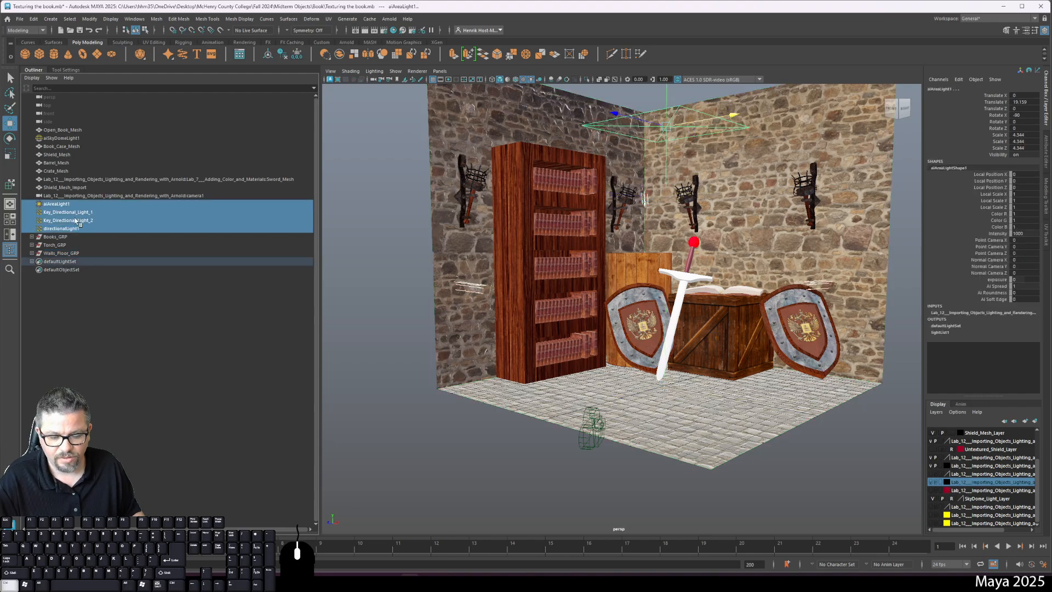
key("ctrl+g")
left_click(948, 88)
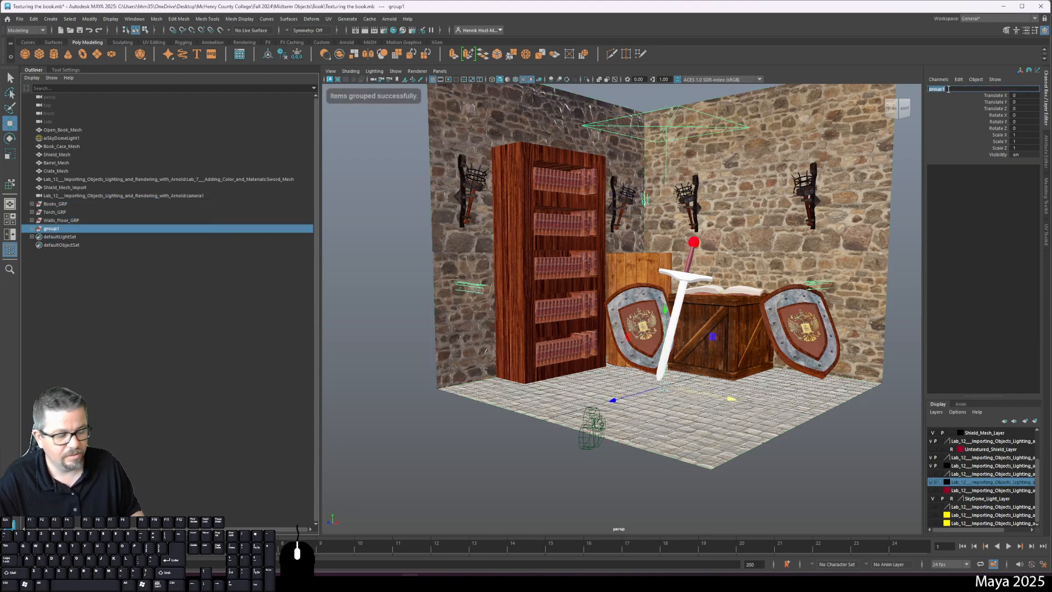
type("Lights")
key("Return")
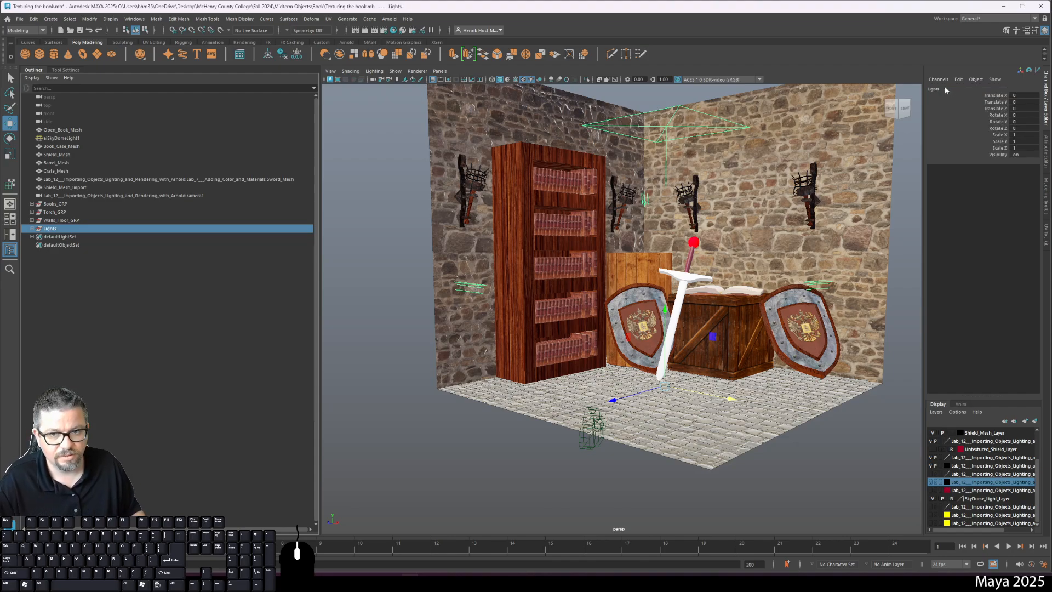
left_click(958, 89)
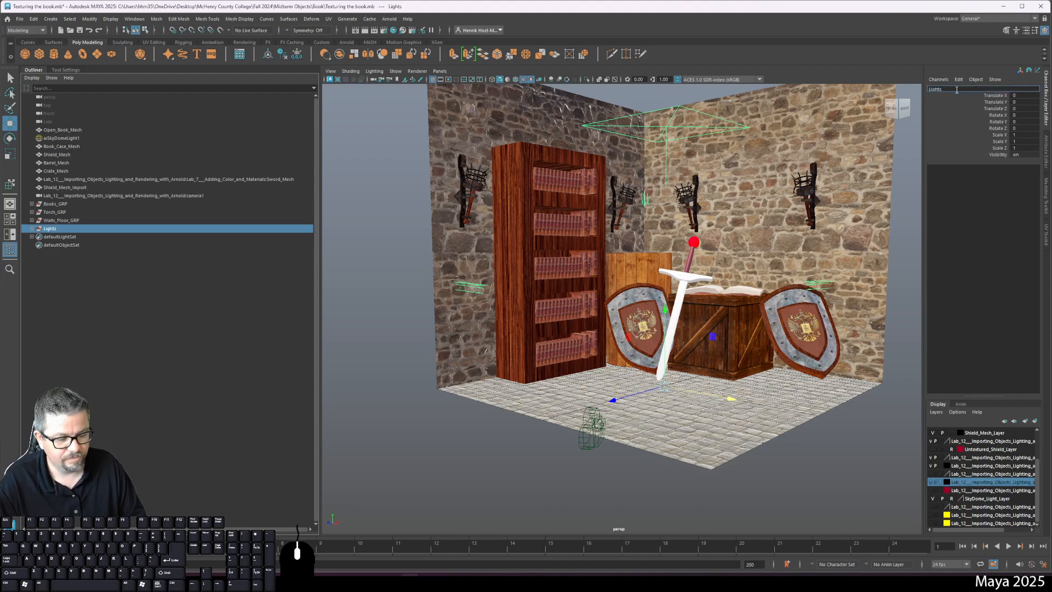
type("_GRP")
key("Return")
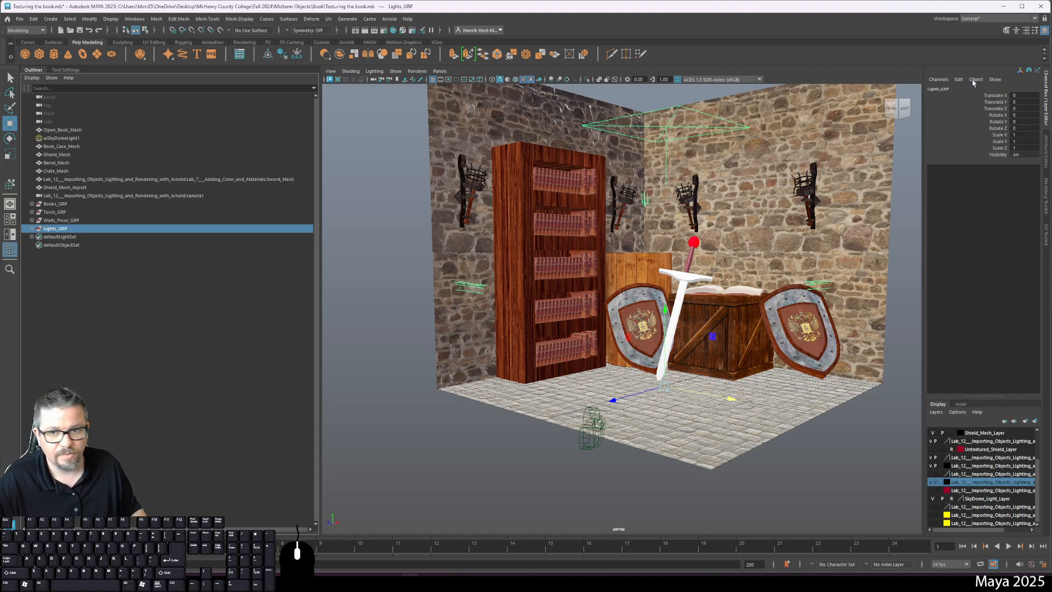
Examine the contents of the Walls_Floor_GRP, Torch_GRP and Books_GRP groups in the scene hierarchy
left_click(32, 220)
left_click(31, 221)
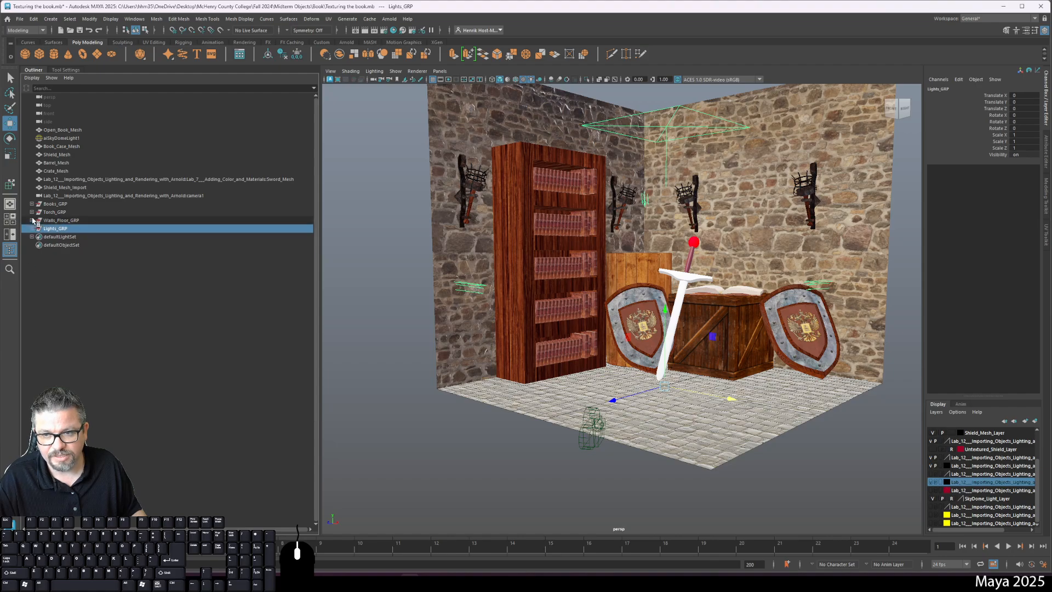
left_click(32, 212)
left_click(31, 212)
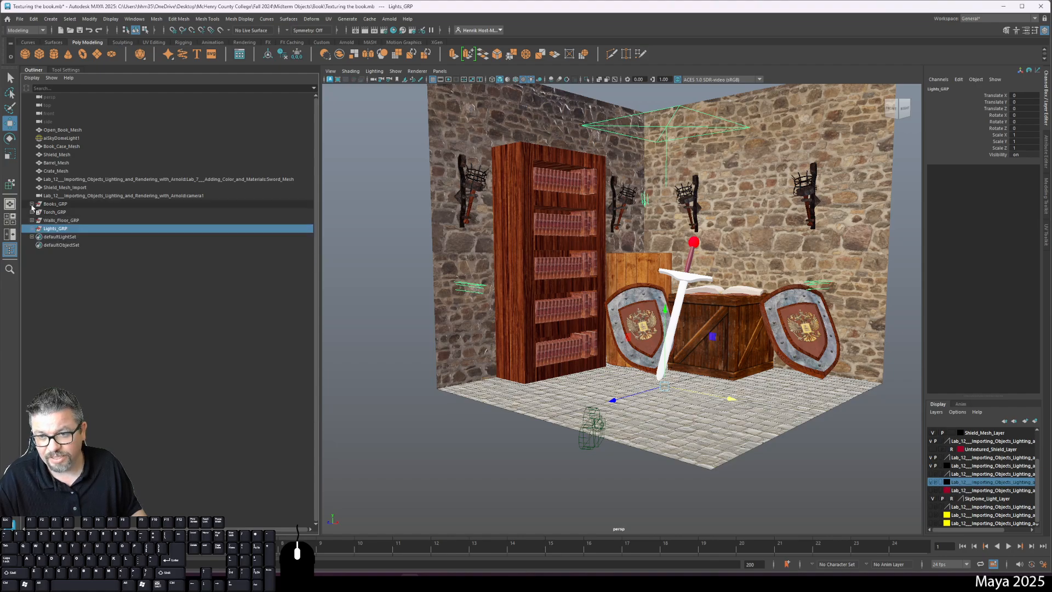
left_click(32, 204)
scroll(88, 285, "down", 5)
scroll(92, 318, "up", 5)
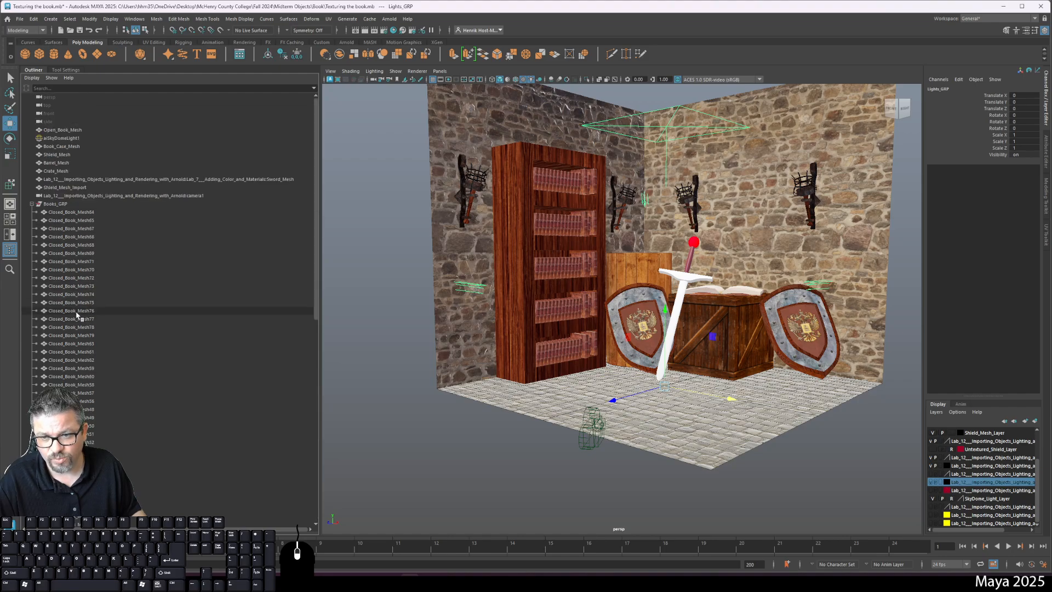
left_click(32, 204)
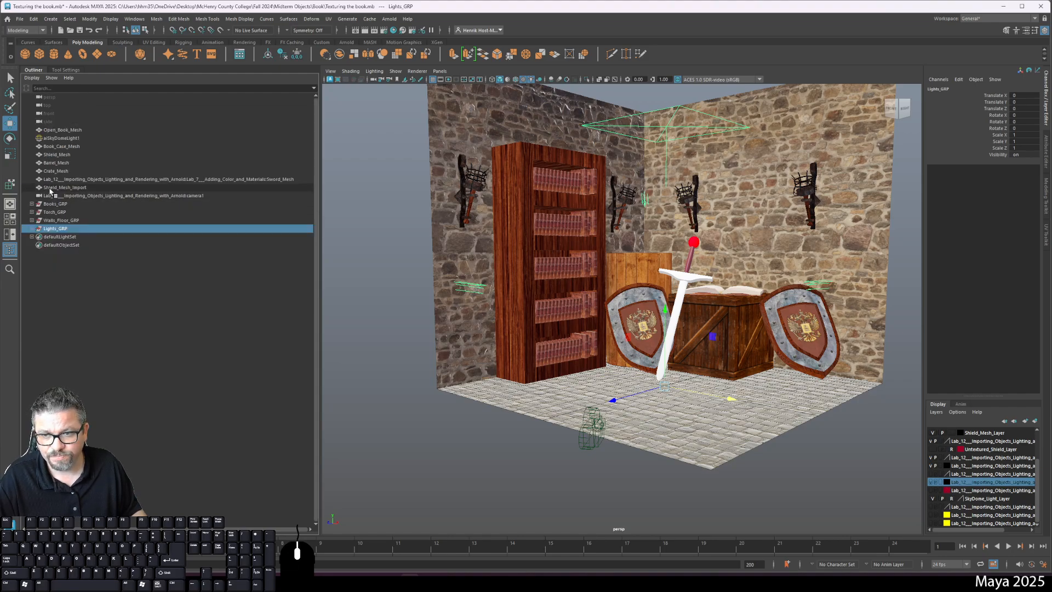
Group Shield_Mesh and Shield_Mesh_Import together and name the group Shields_GRP
left_click(54, 195)
left_click(56, 188)
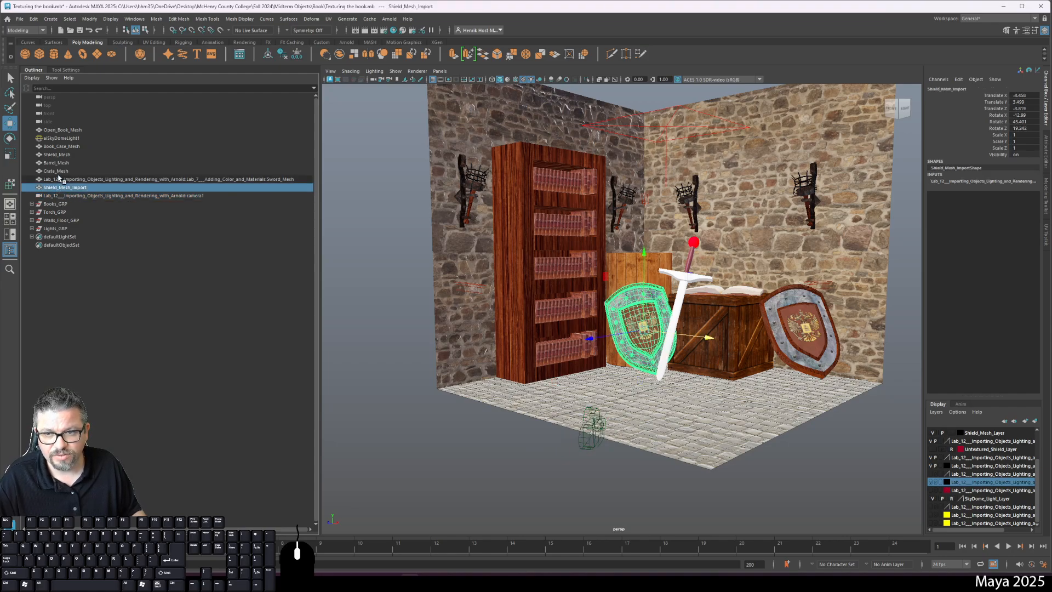
left_click(63, 155, "ctrl")
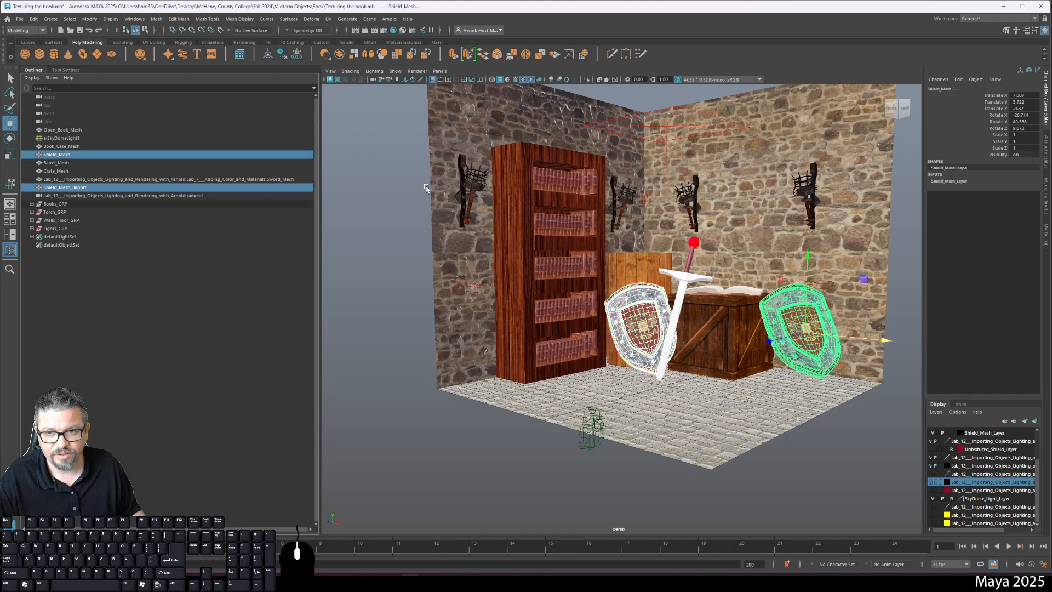
key("ctrl+g")
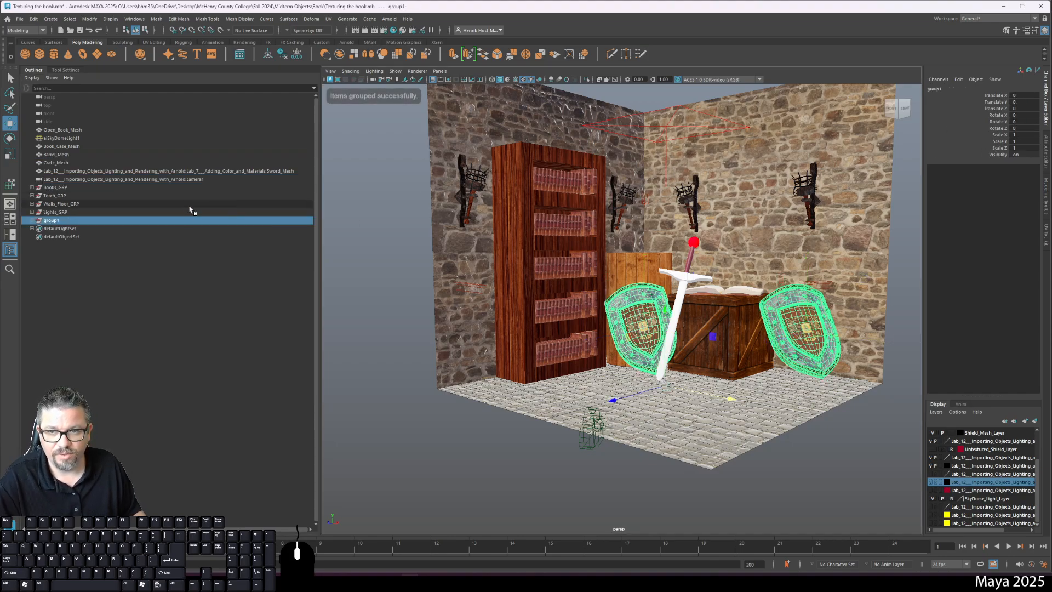
double_click(53, 220)
type("Shi")
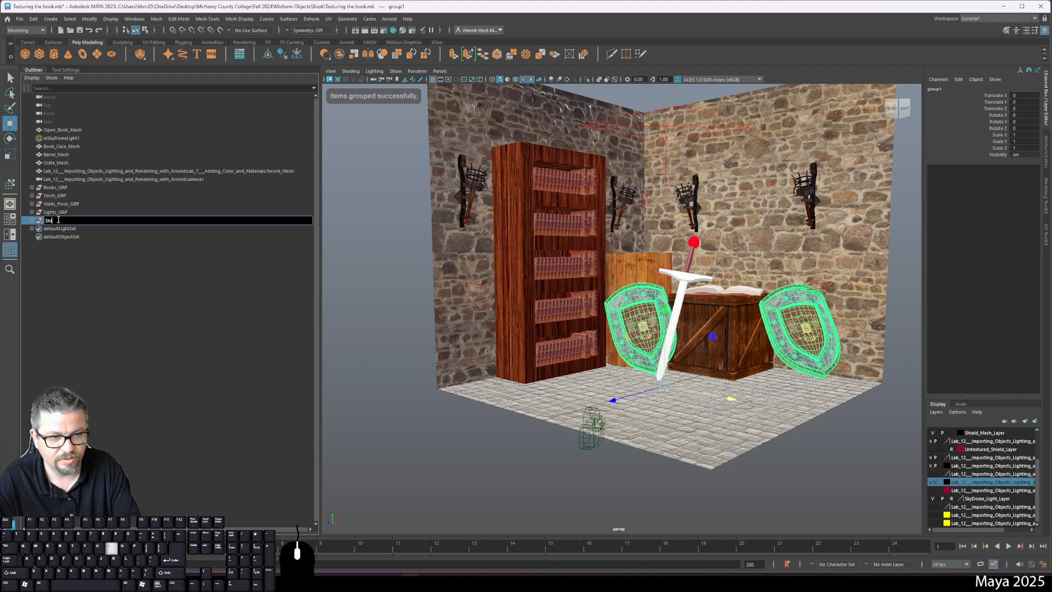
type("elds_GRP")
key("Return")
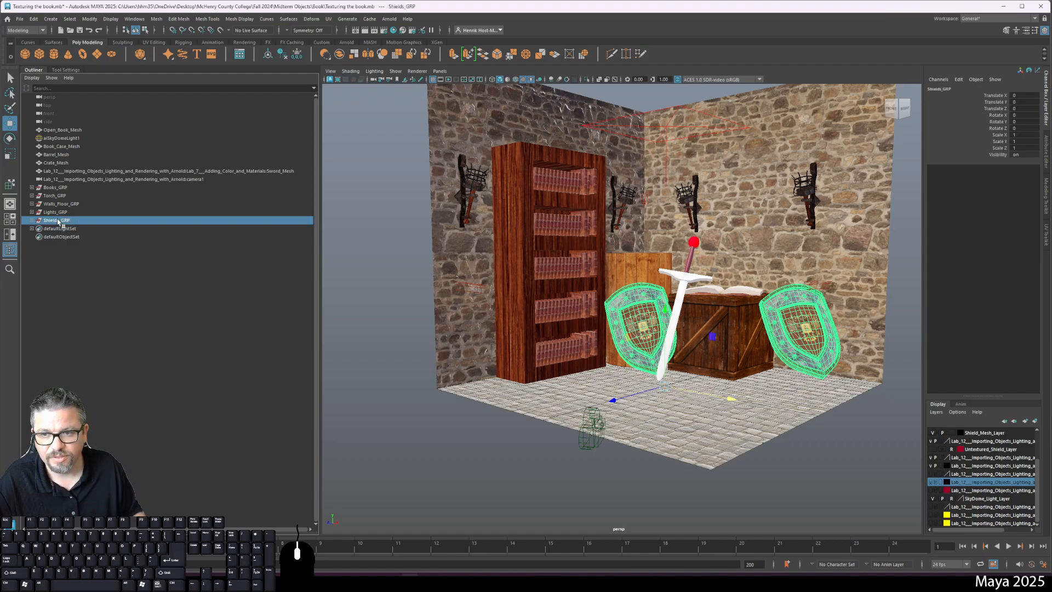
Group Book_Case_Mesh, Barrel_Mesh and Crate_Mesh together, name the group Crate_Barrel_Bookcase_GRP, and clear the selection
left_click(82, 163)
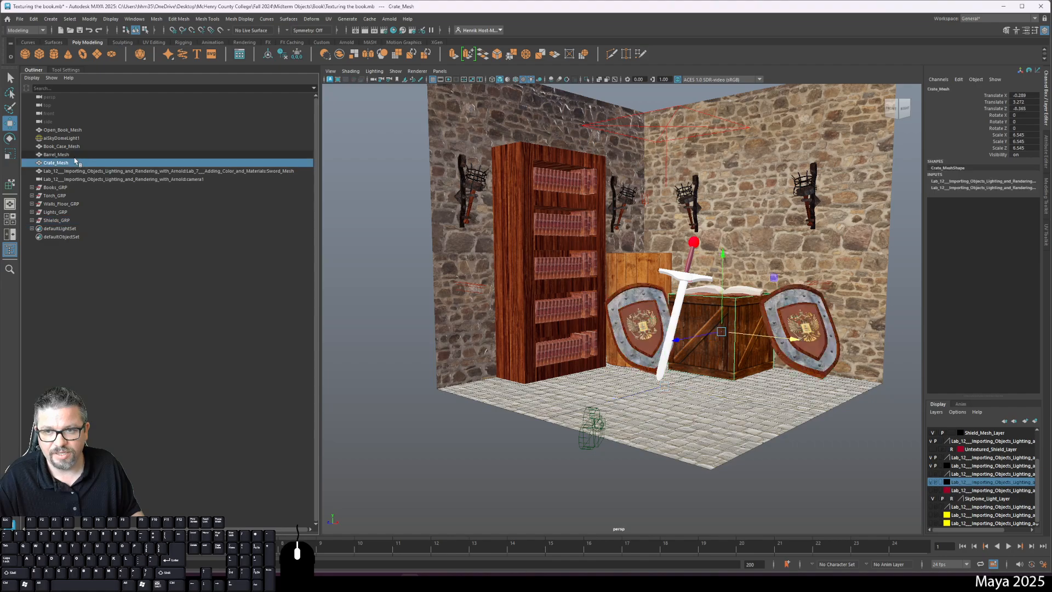
left_click(80, 157, "shift")
left_click(83, 146)
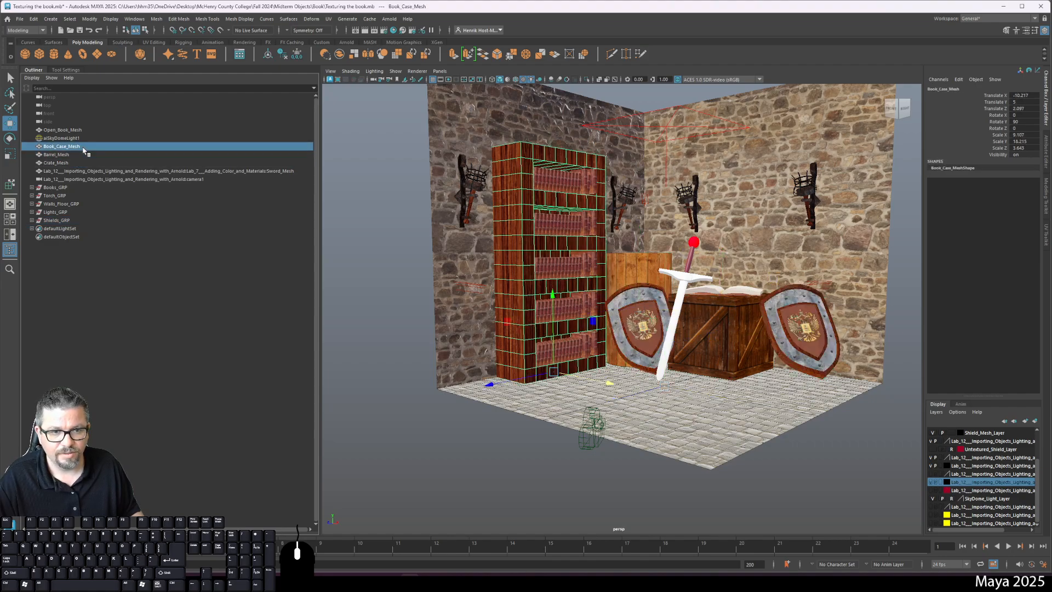
left_click(86, 155, "shift")
left_click(87, 164, "shift")
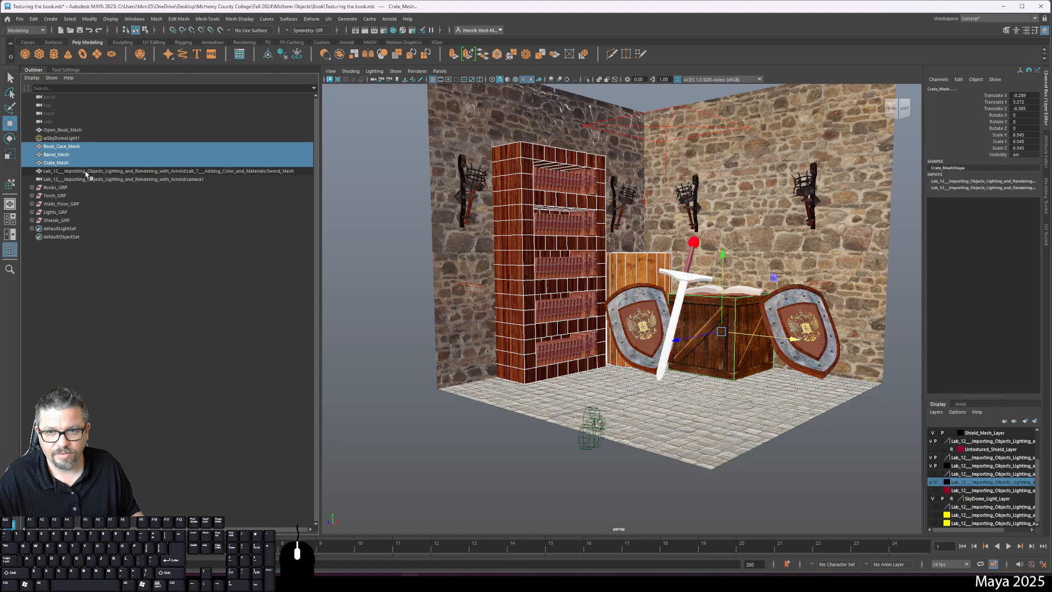
key("ctrl+g")
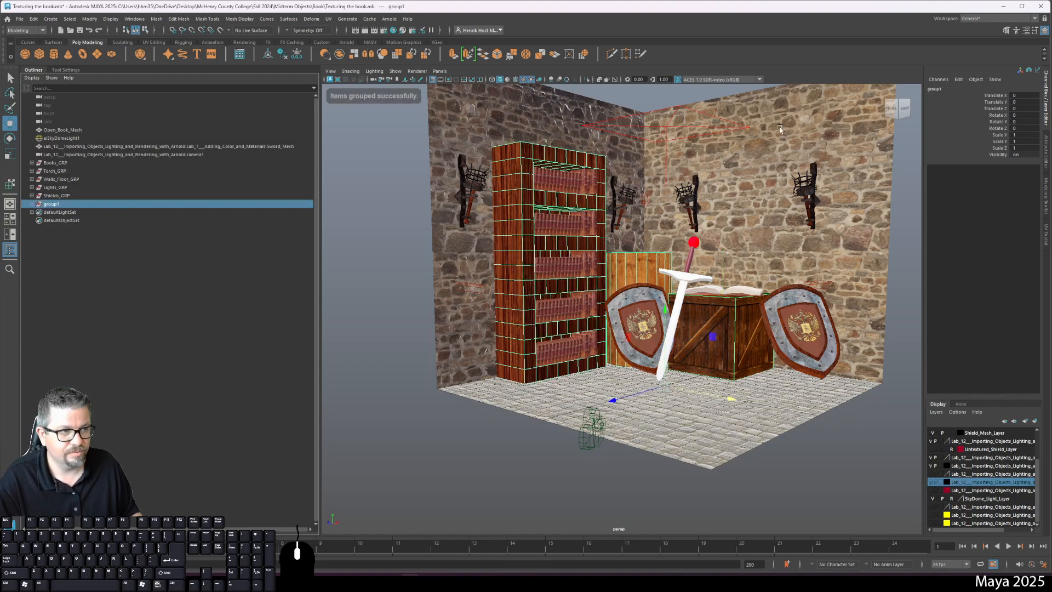
left_click(944, 89)
type("Crate_")
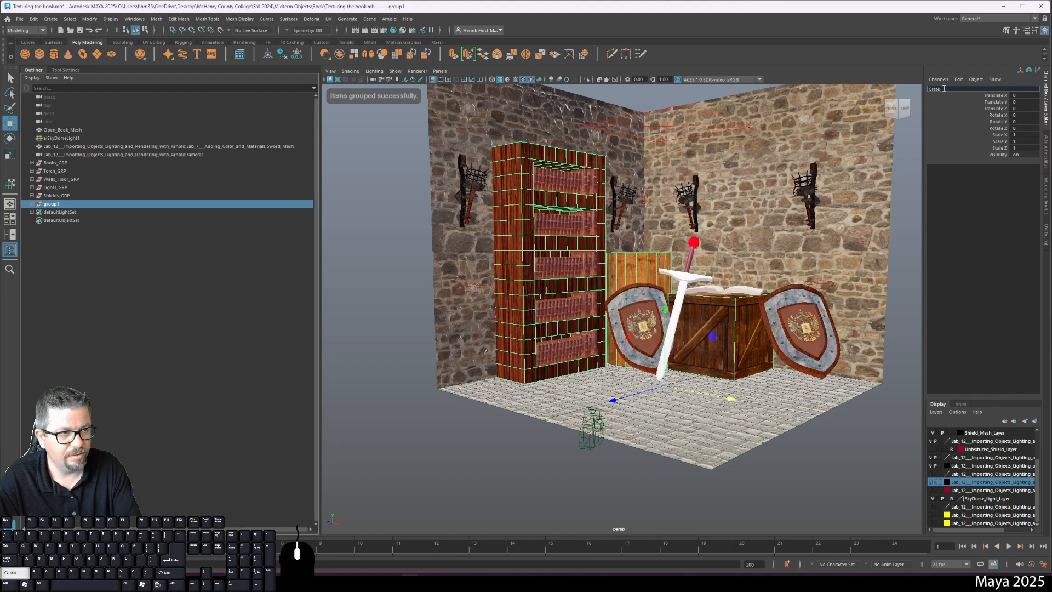
type("Barrel")
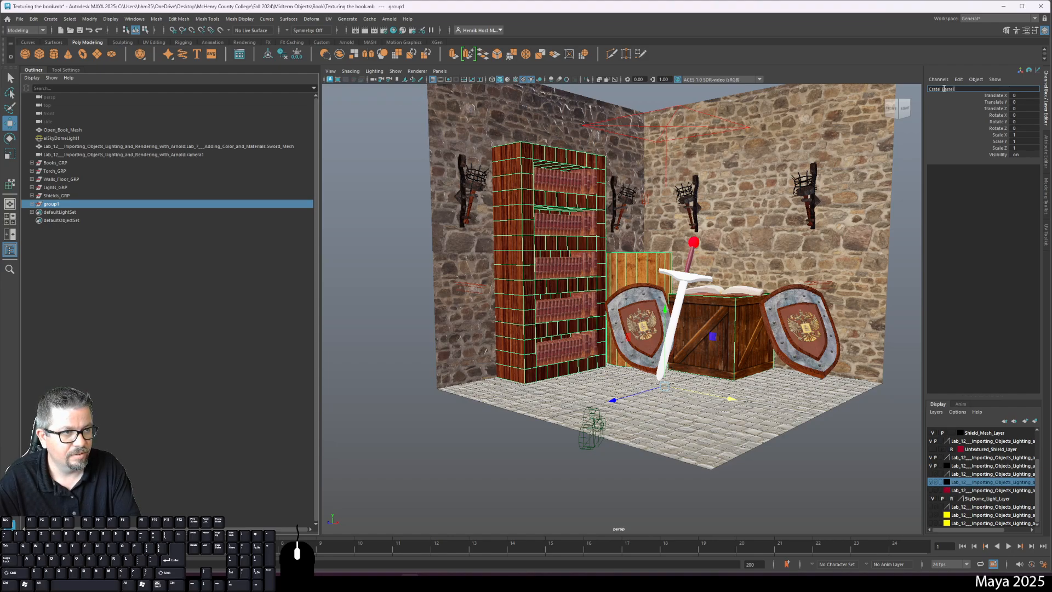
type("_")
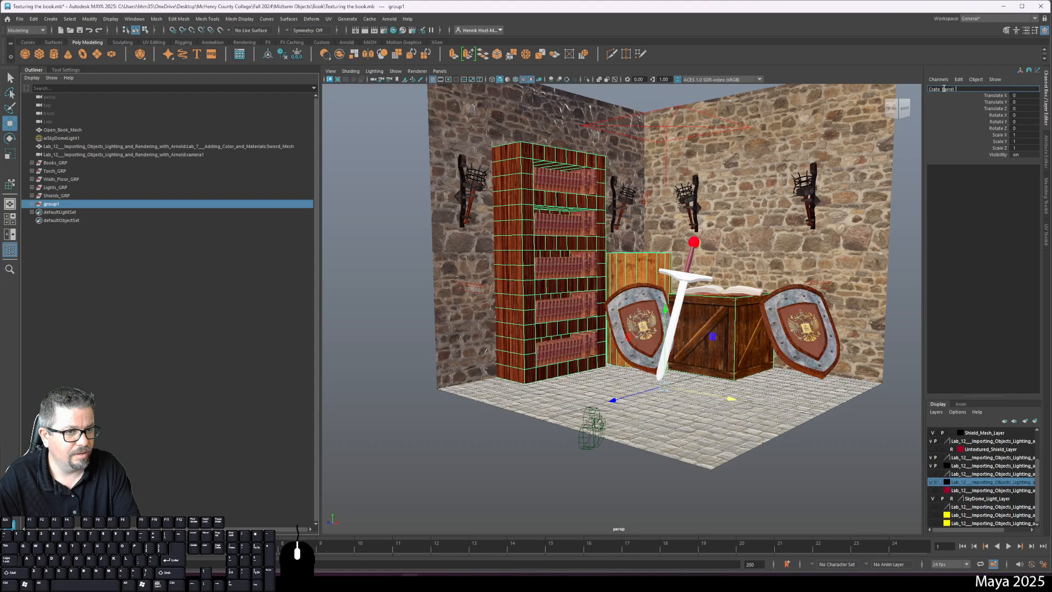
type("Bookcase")
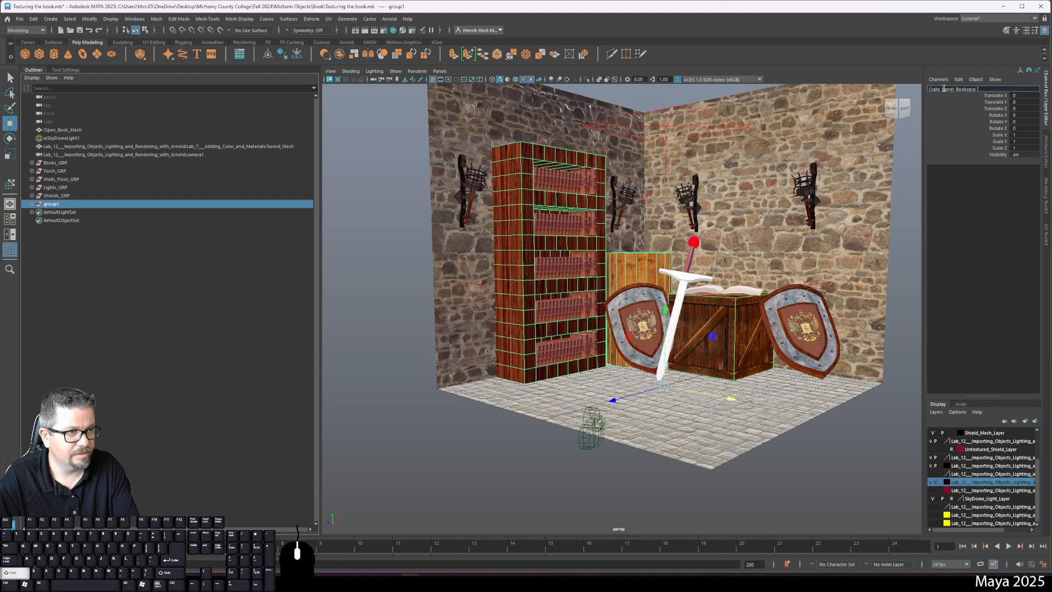
type("_GRP")
key("Return")
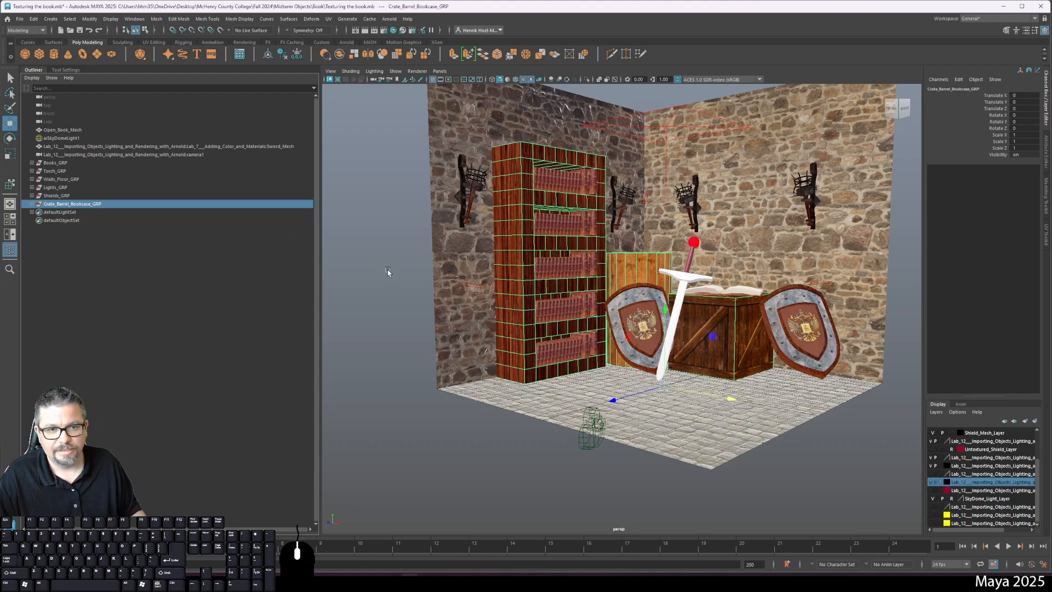
left_click(143, 235)
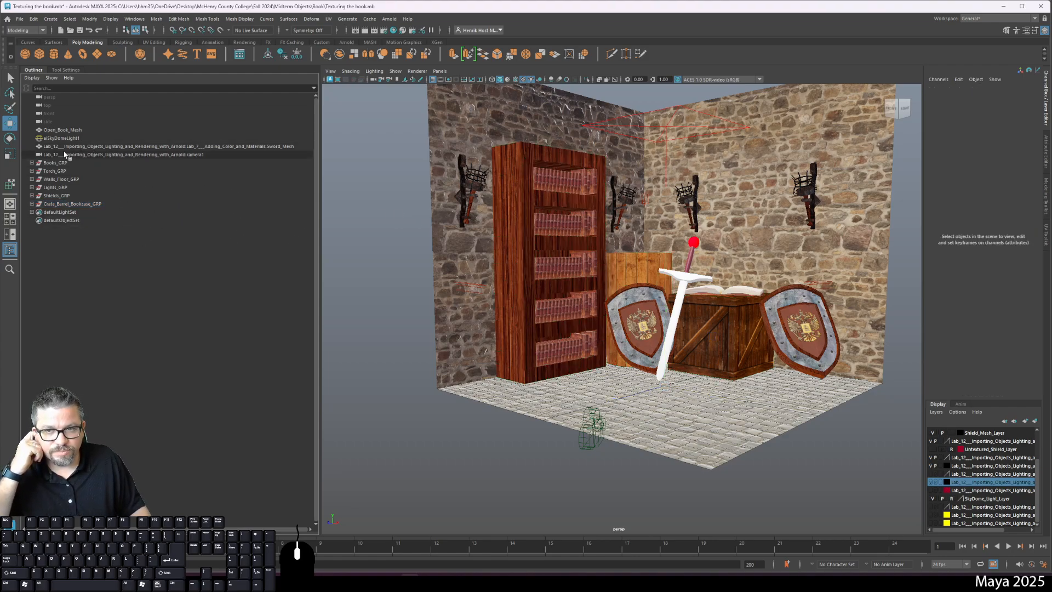
Shorten the imported sword's name to Sword_Mesh by removing its Lab_12 and Lab_7 prefixes
left_click(102, 147)
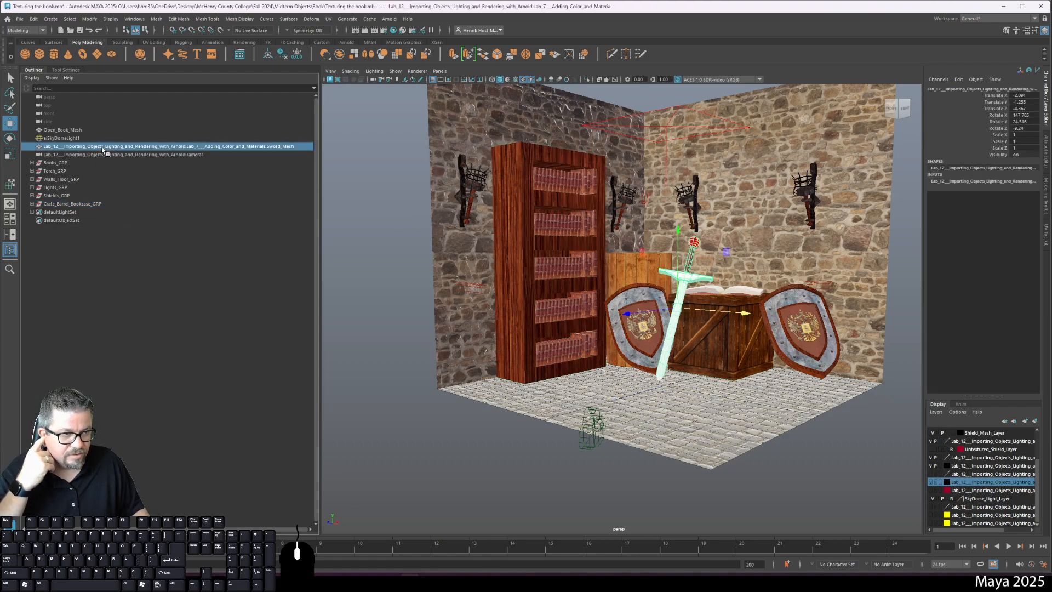
left_click(189, 154)
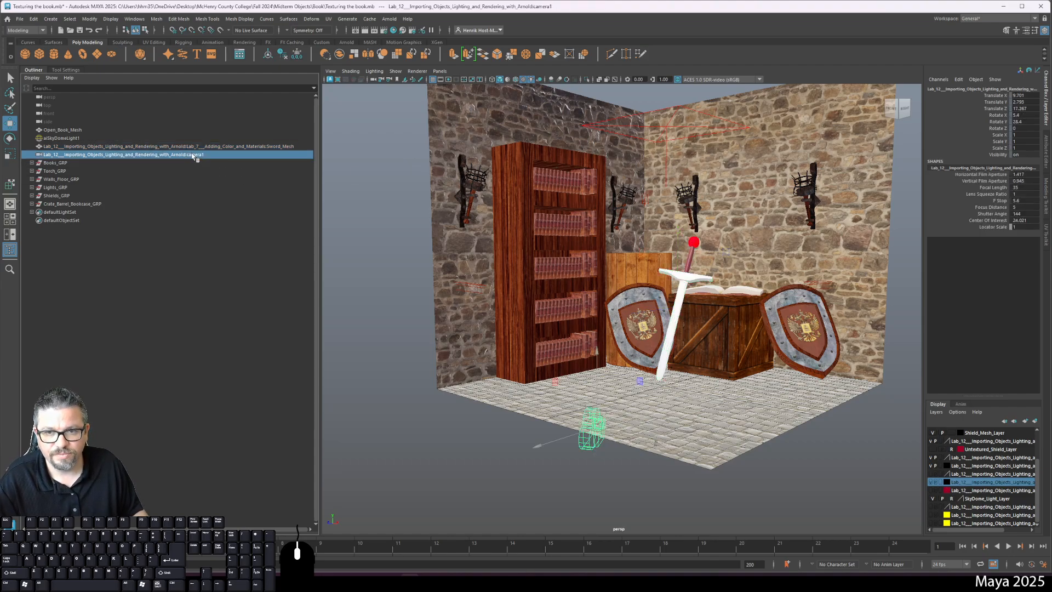
left_click(203, 146)
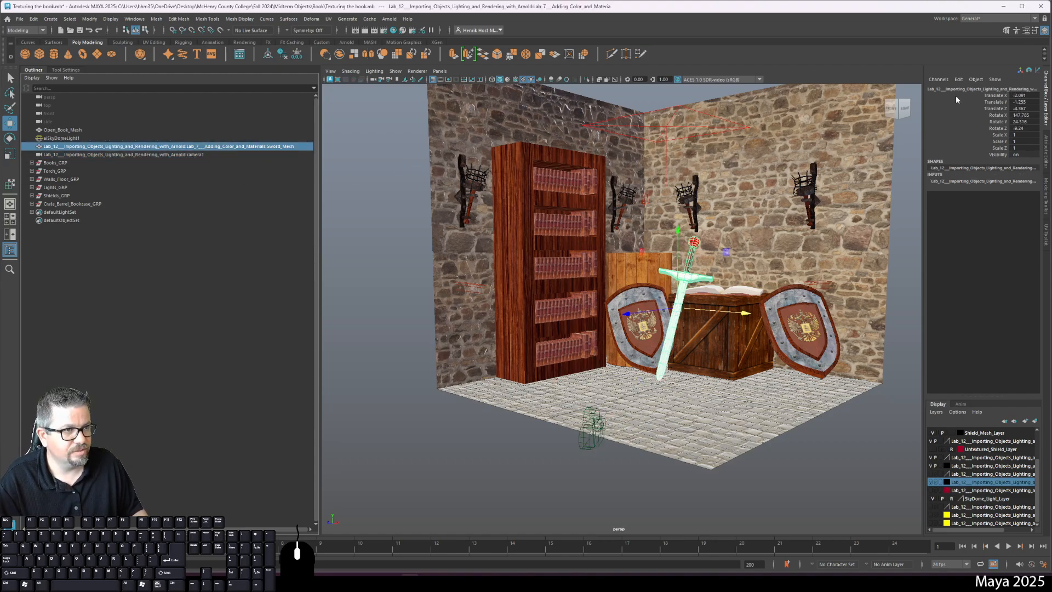
left_click(961, 89)
key("Delete")
key("Delete")
key("Delete")
key("Delete")
key("Delete")
key("Delete")
key("Delete")
key("Delete")
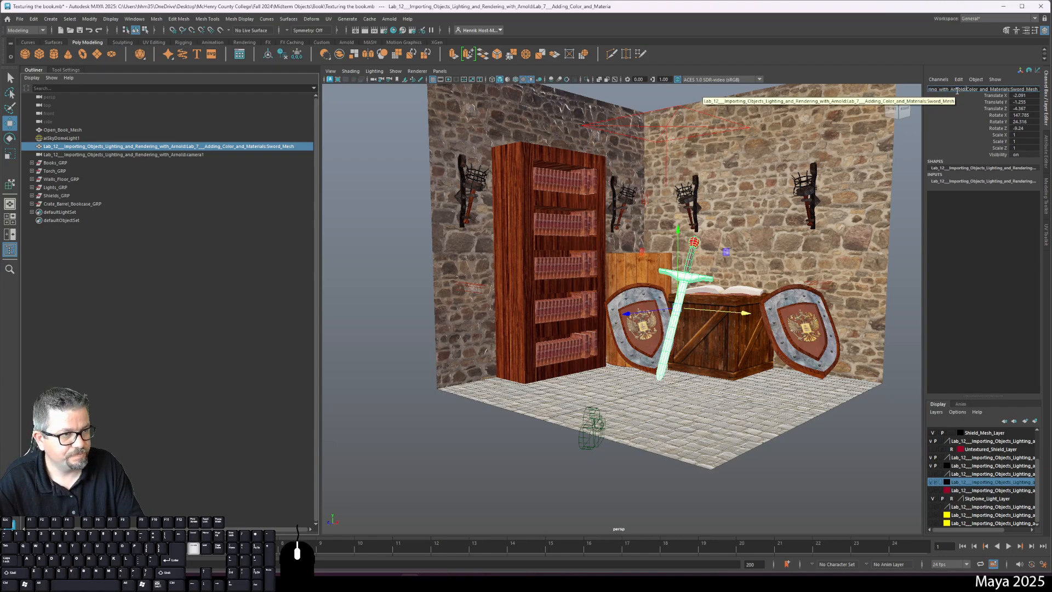
key("Delete")
key("Delete")
key("Delete")
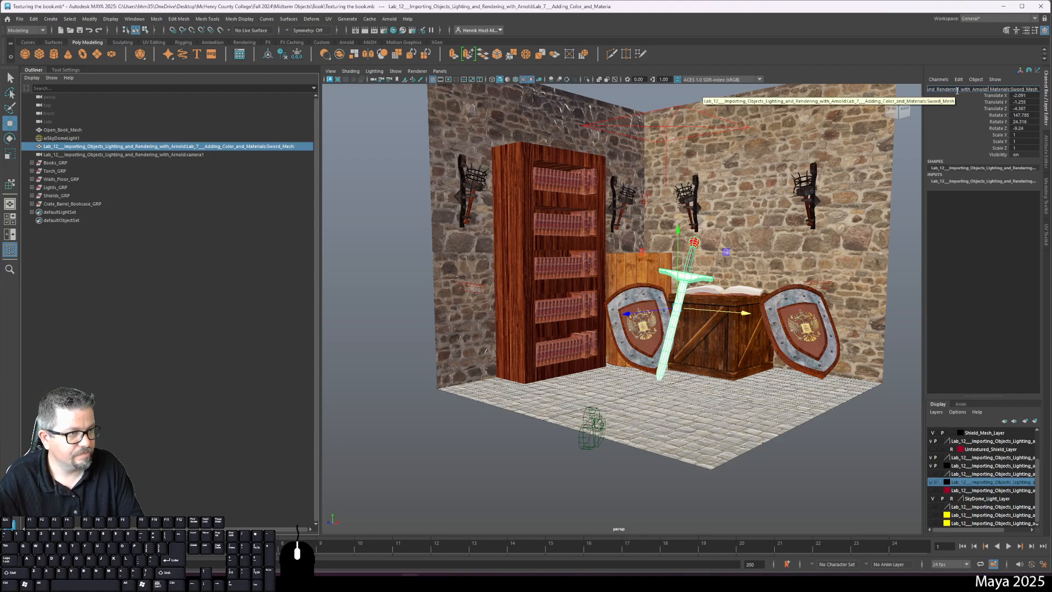
key("Delete")
key("Delete")
key("Delete")
key("Delete")
key("Delete")
key("Delete")
key("Delete")
key("Delete")
key("Delete")
key("Delete")
key("Delete")
key("Delete")
key("Delete")
key("Delete")
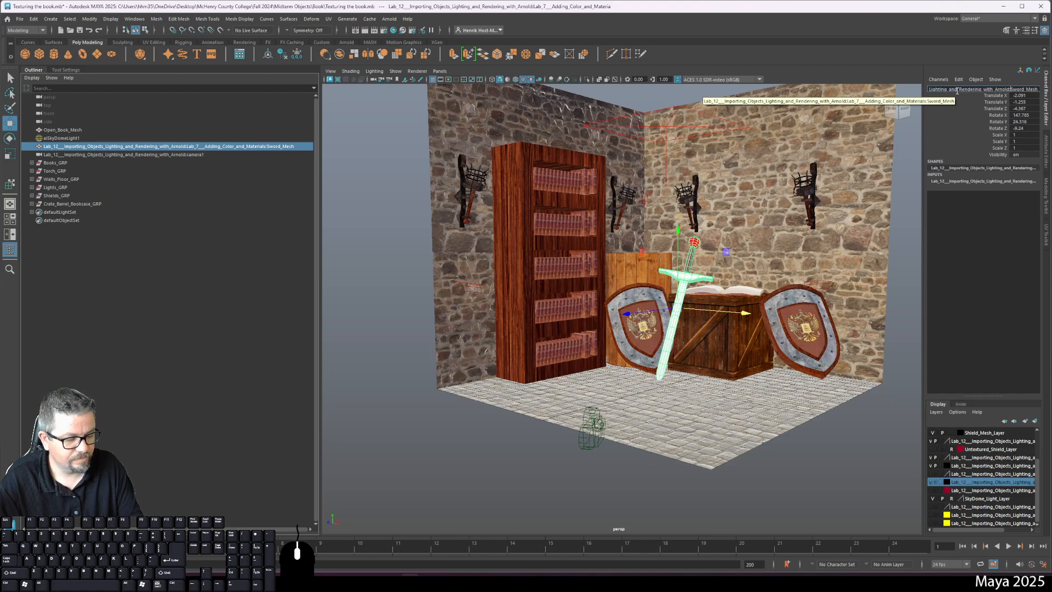
key("BackSpace")
key("BackSpace")
key("BackSpace")
key("BackSpace")
key("BackSpace")
key("BackSpace")
key("BackSpace")
key("BackSpace")
key("BackSpace")
key("BackSpace")
key("BackSpace")
key("BackSpace")
key("BackSpace")
key("BackSpace")
key("BackSpace")
key("BackSpace")
key("BackSpace")
key("BackSpace")
key("BackSpace")
key("BackSpace")
key("BackSpace")
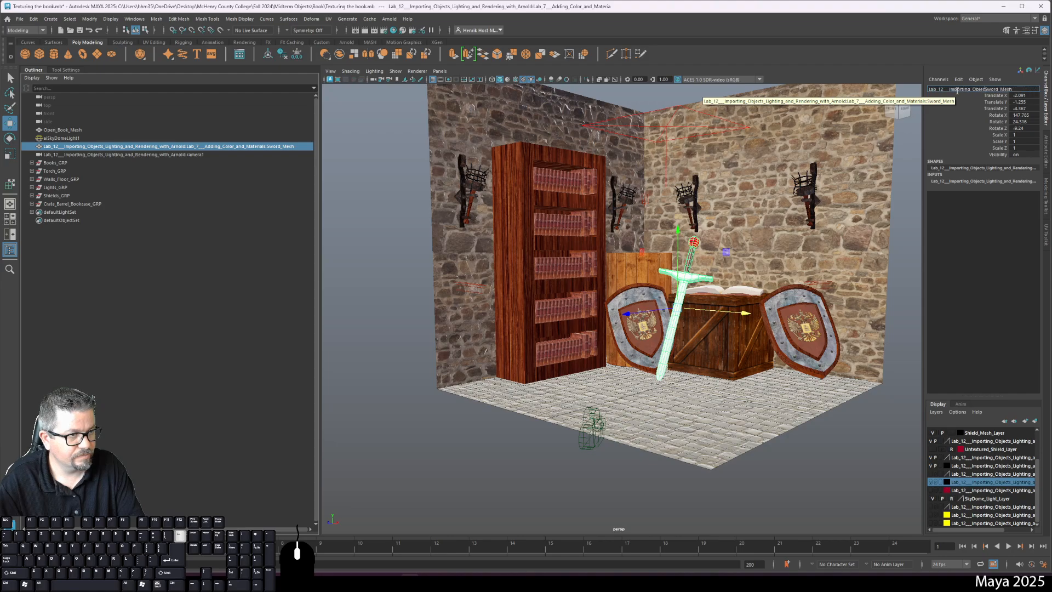
key("Return")
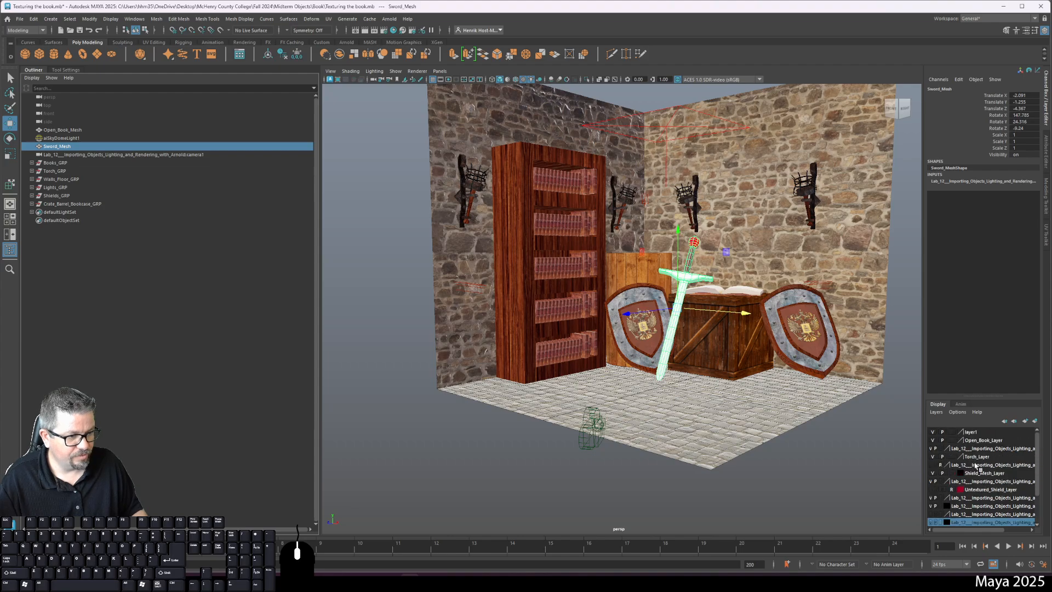
Examine the imported Lab_12 display layers, their full names and the options available for them
left_click(985, 465)
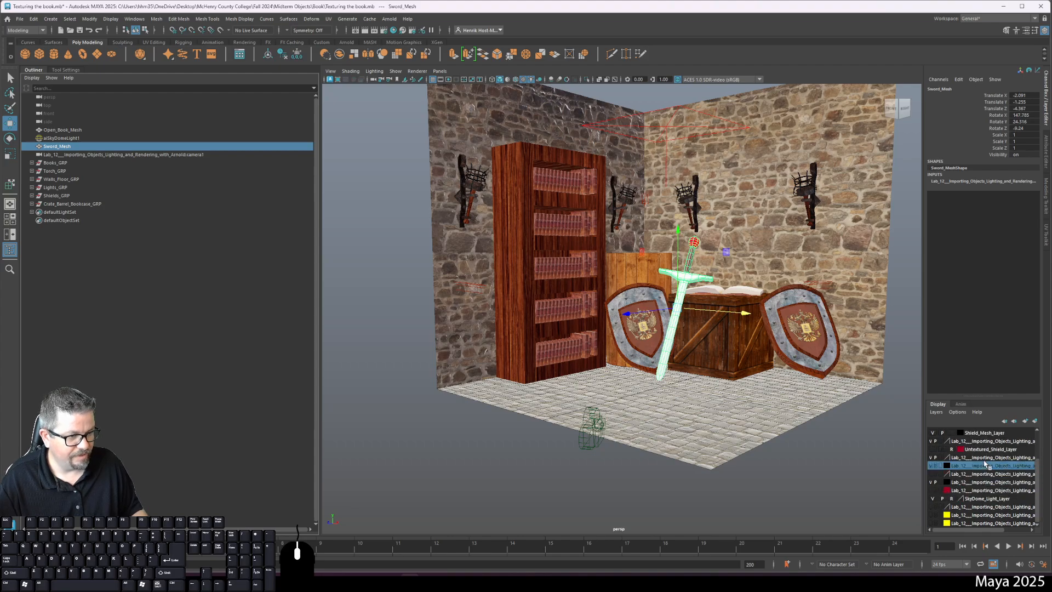
left_click(988, 457)
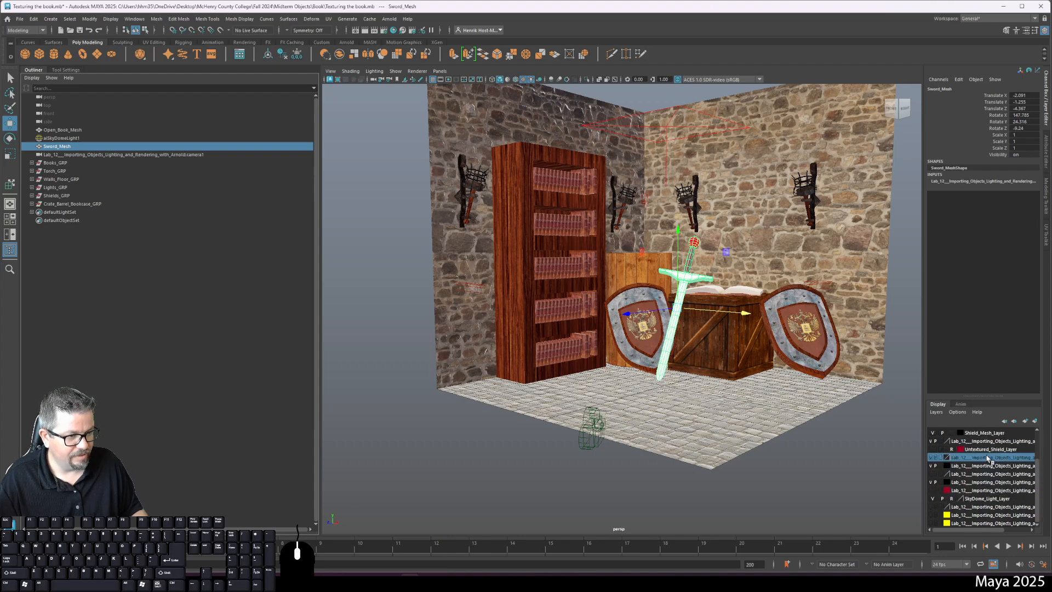
right_click(960, 460)
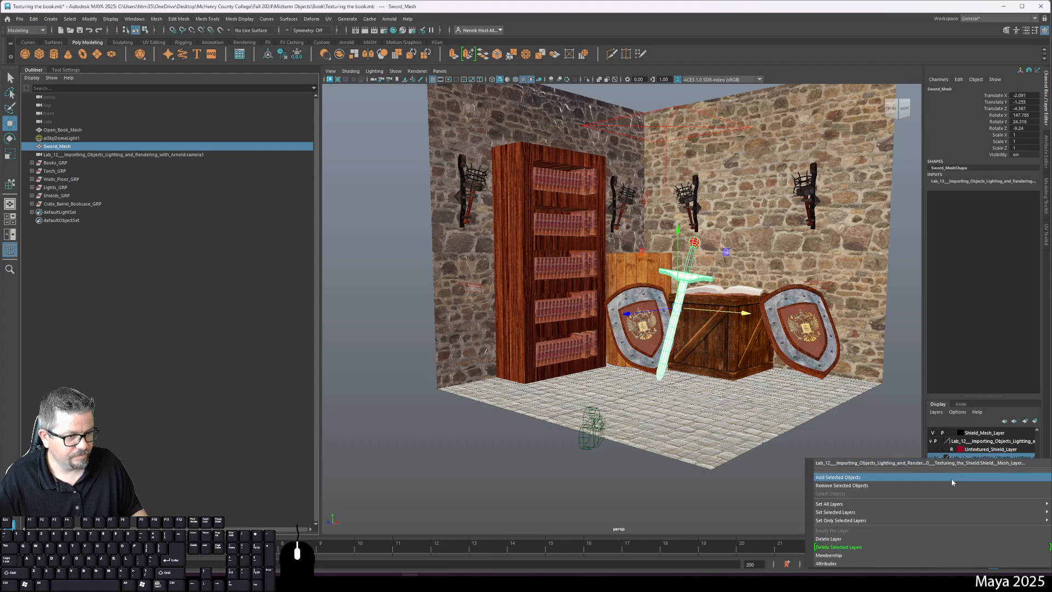
left_click(914, 452)
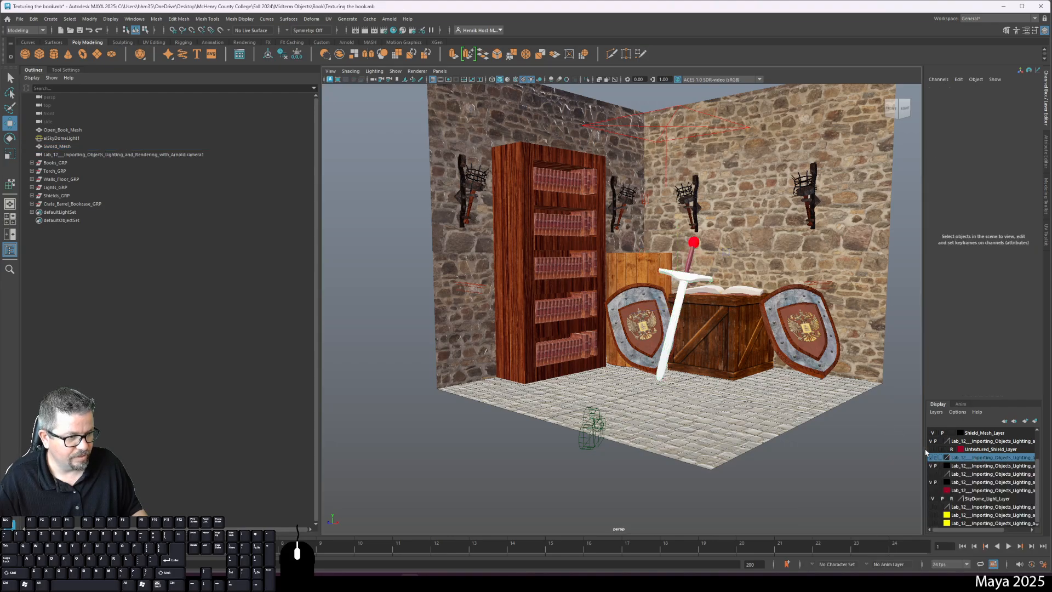
left_click_drag(926, 452, 776, 450)
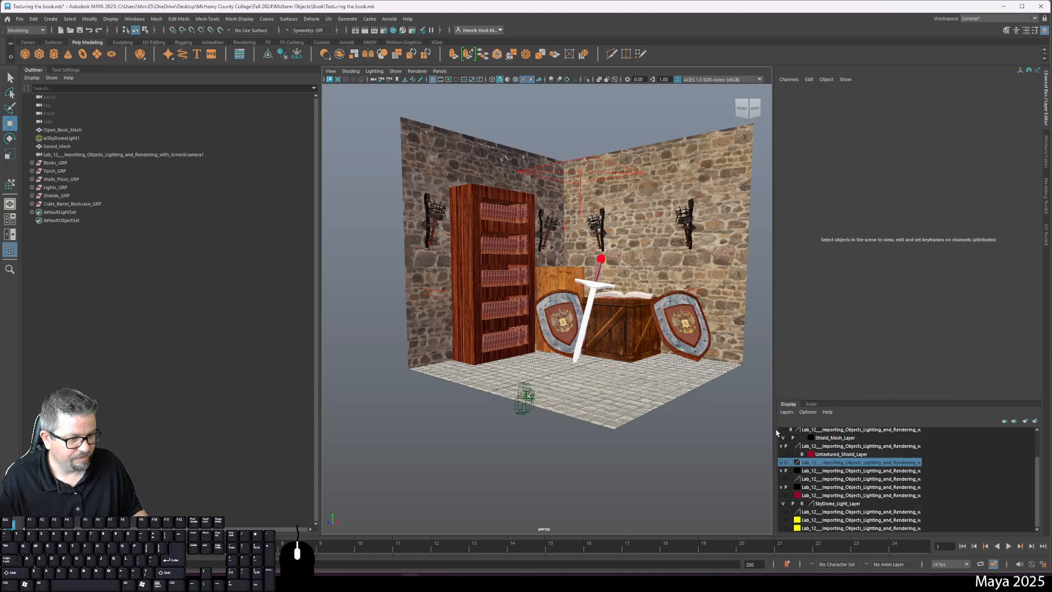
left_click_drag(775, 414, 905, 427)
right_click(954, 463)
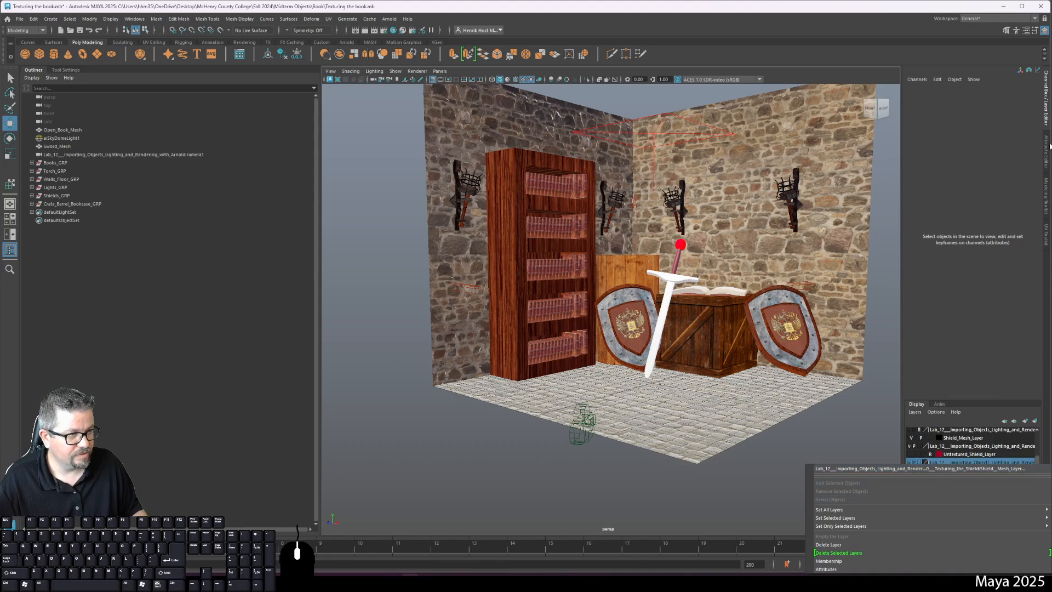
left_click(1047, 148)
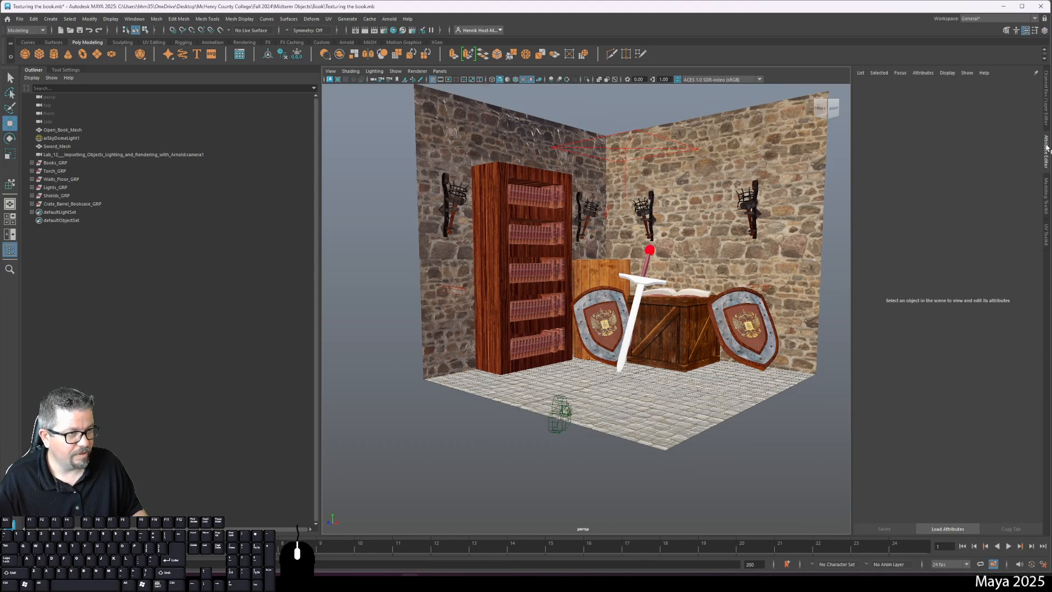
left_click(1044, 85)
right_click(951, 464)
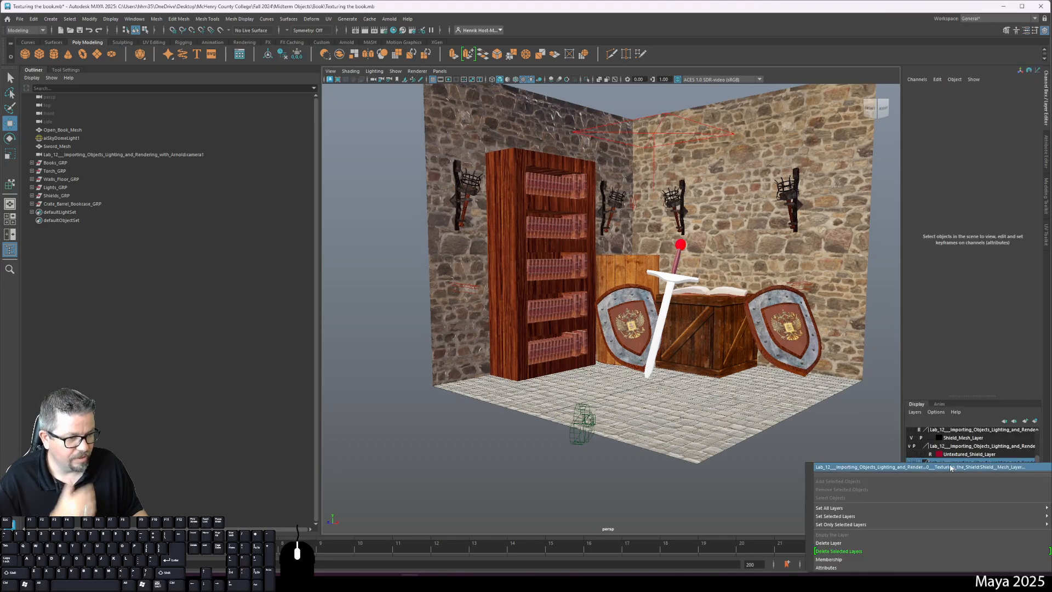
mouse_move(911, 515)
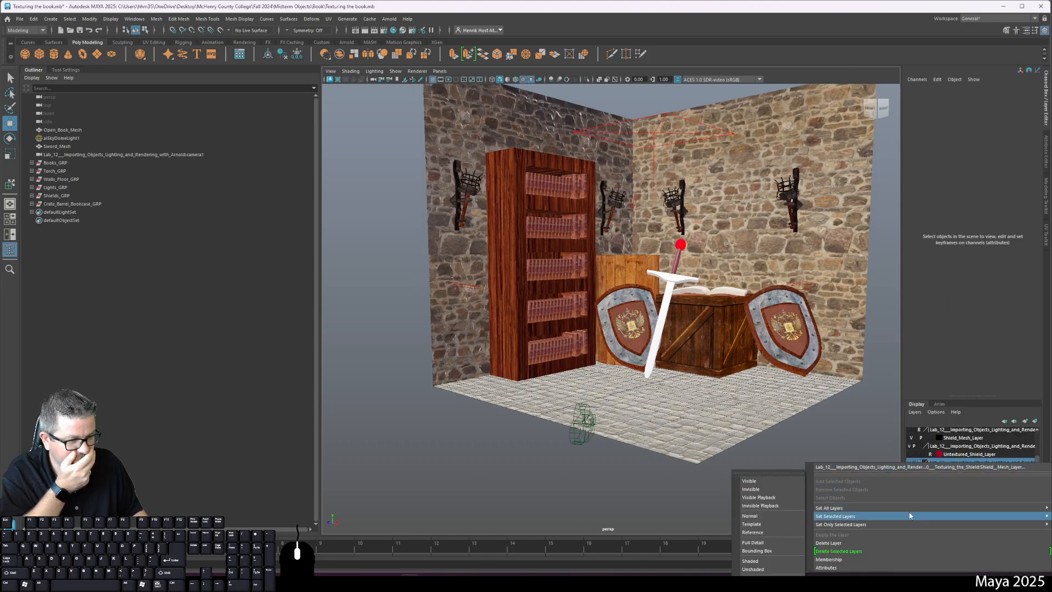
left_click(945, 468)
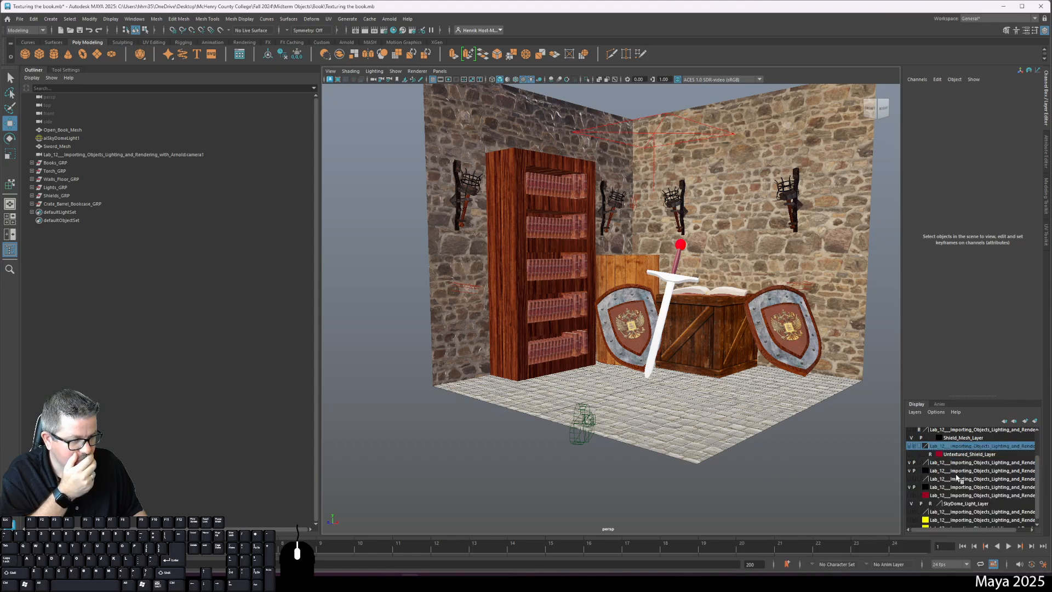
Delete the imported Sword_Mesh_Layer and the Texturing_the_Shield Shield__Mesh_Layer from the display layers
left_click(963, 465)
scroll(964, 478, "down", 1)
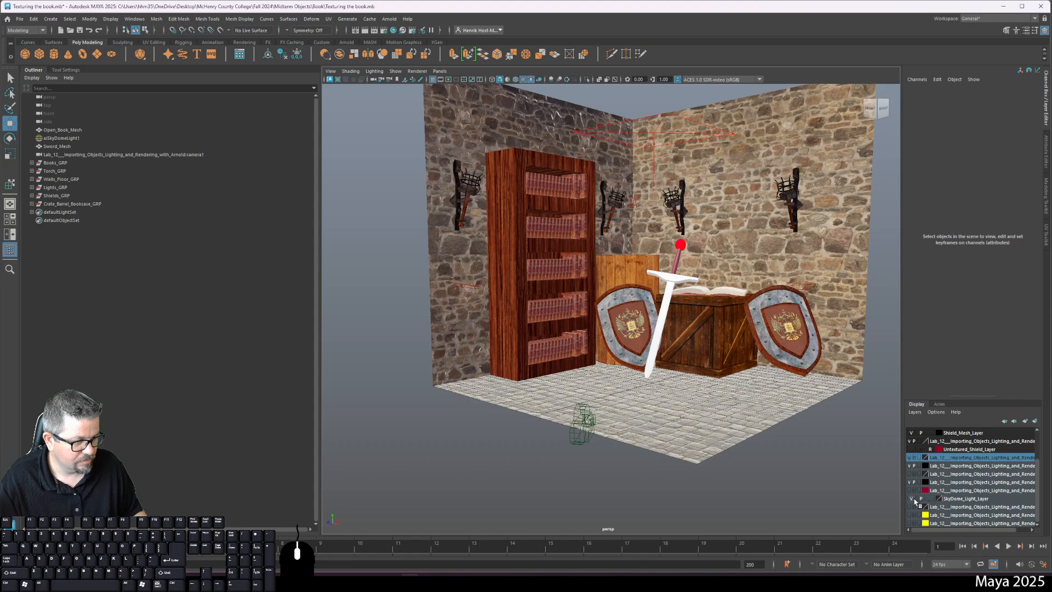
right_click(952, 486)
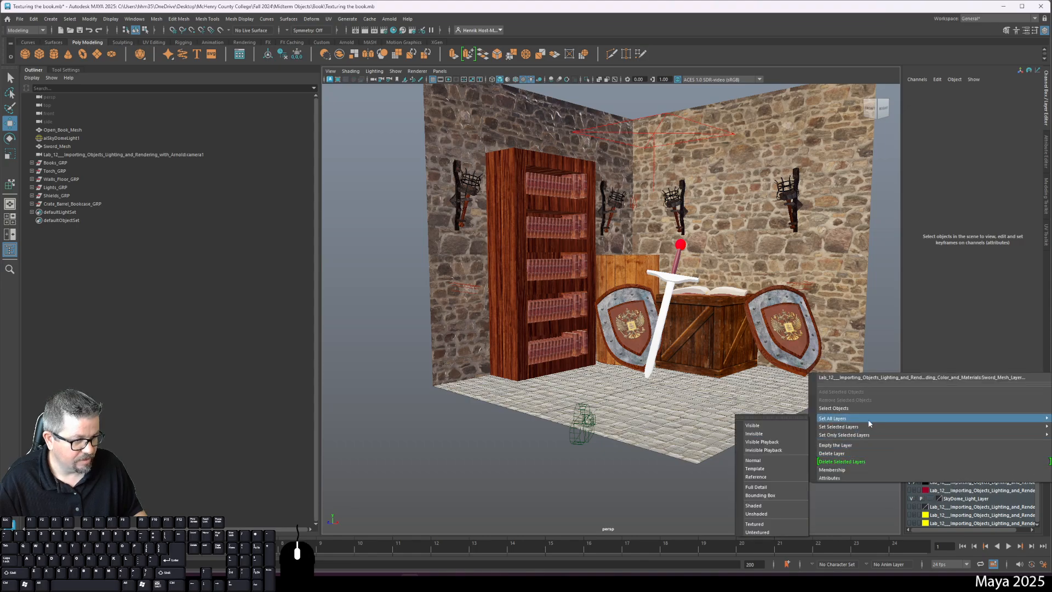
left_click(882, 454)
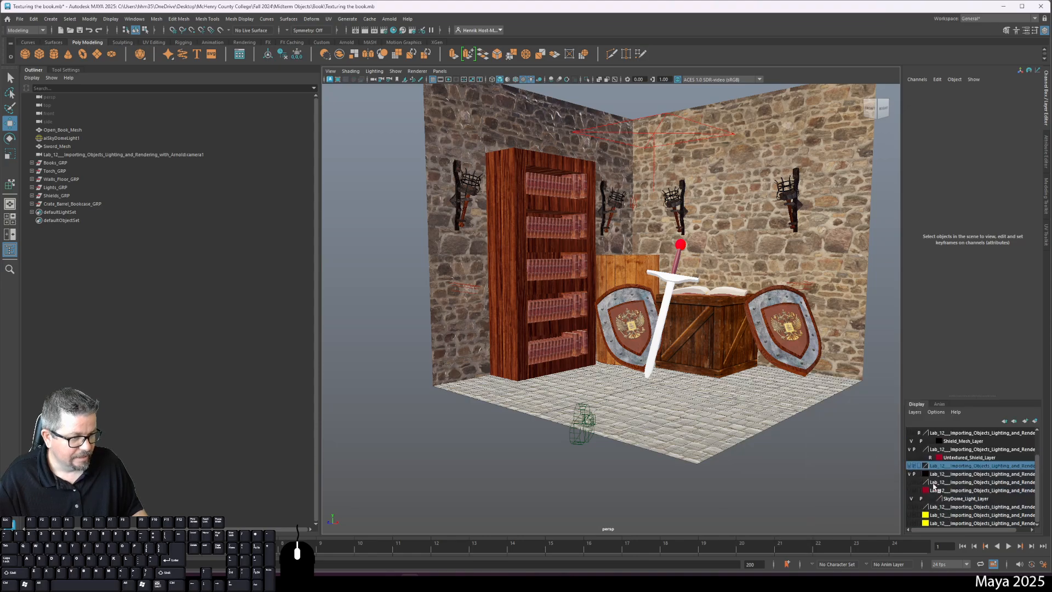
left_click(972, 523)
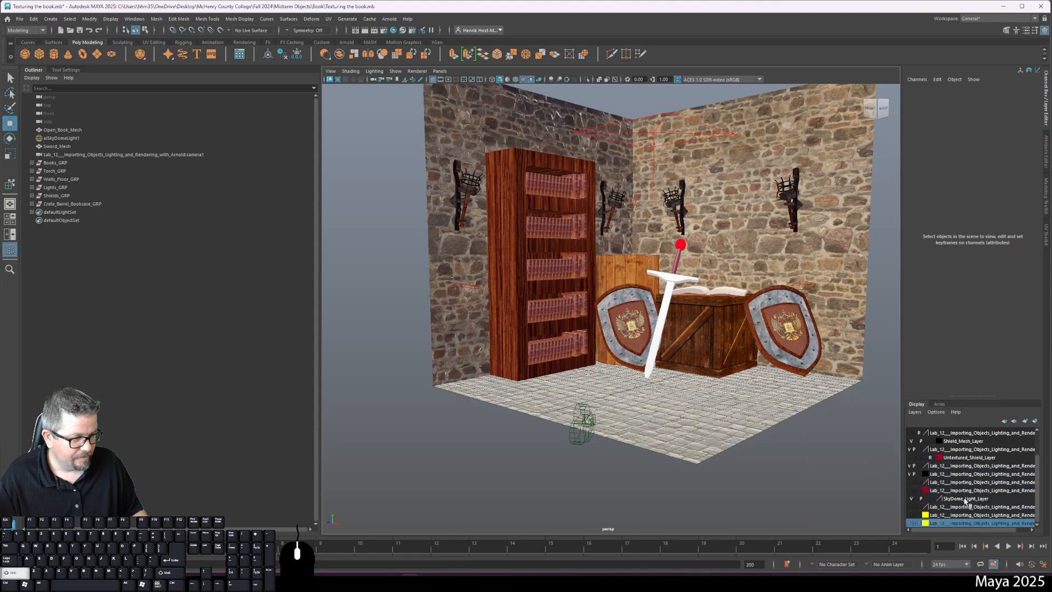
left_click(975, 474, "shift")
right_click(977, 469)
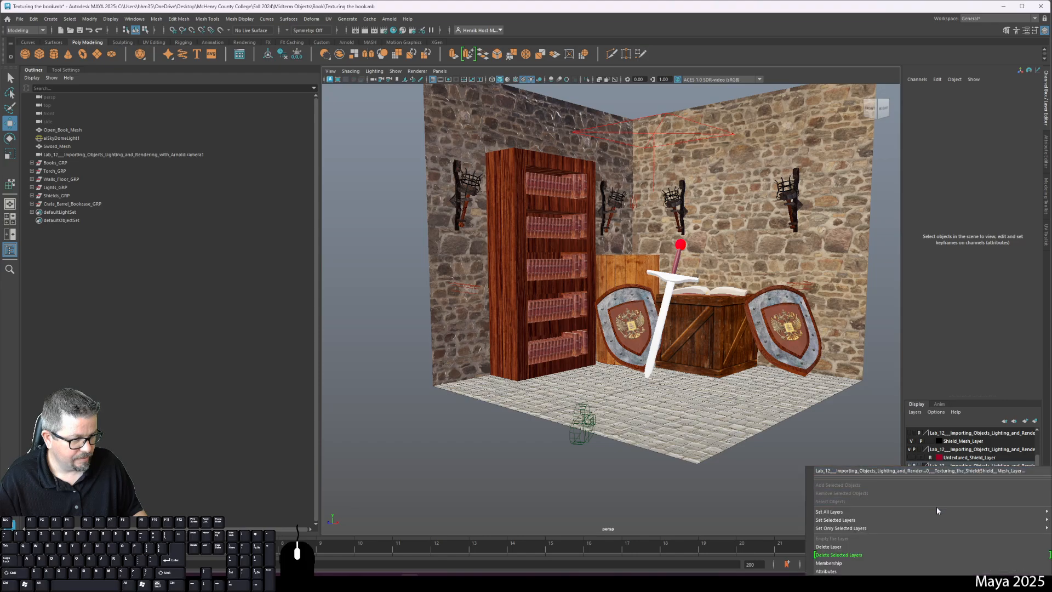
left_click(929, 547)
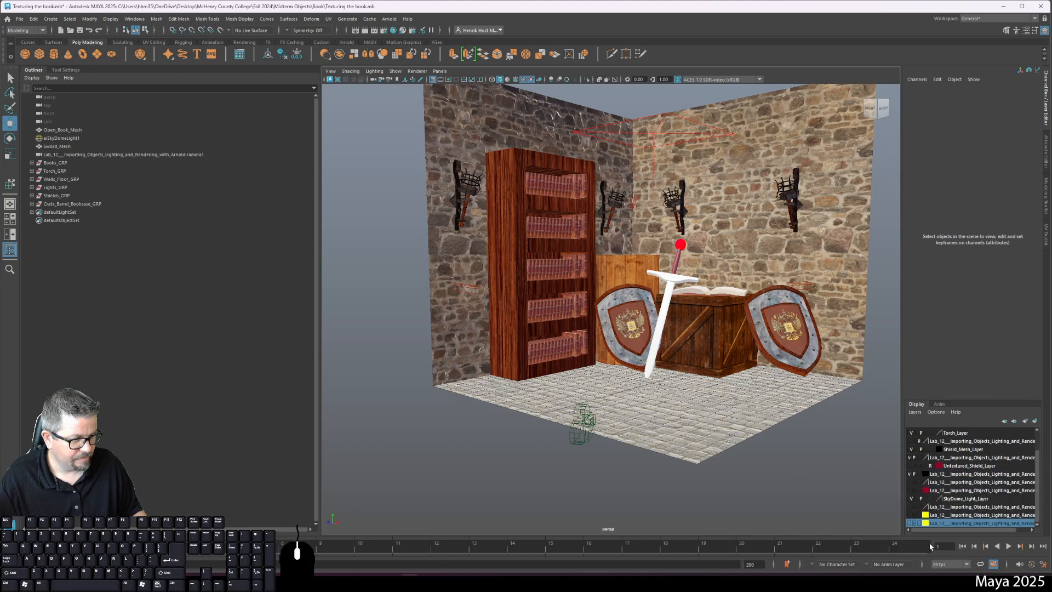
Delete the two imported Shield_Start_Layer display layers and the last Lab_12 layer listed below SkyDome_Light_Layer
right_click(975, 515)
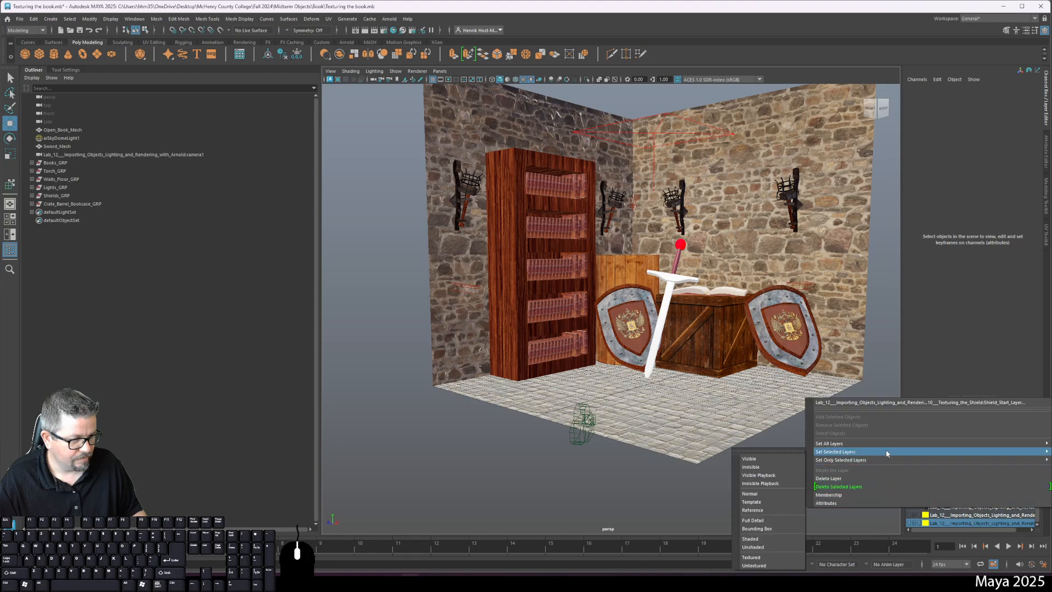
left_click(889, 477)
right_click(951, 524)
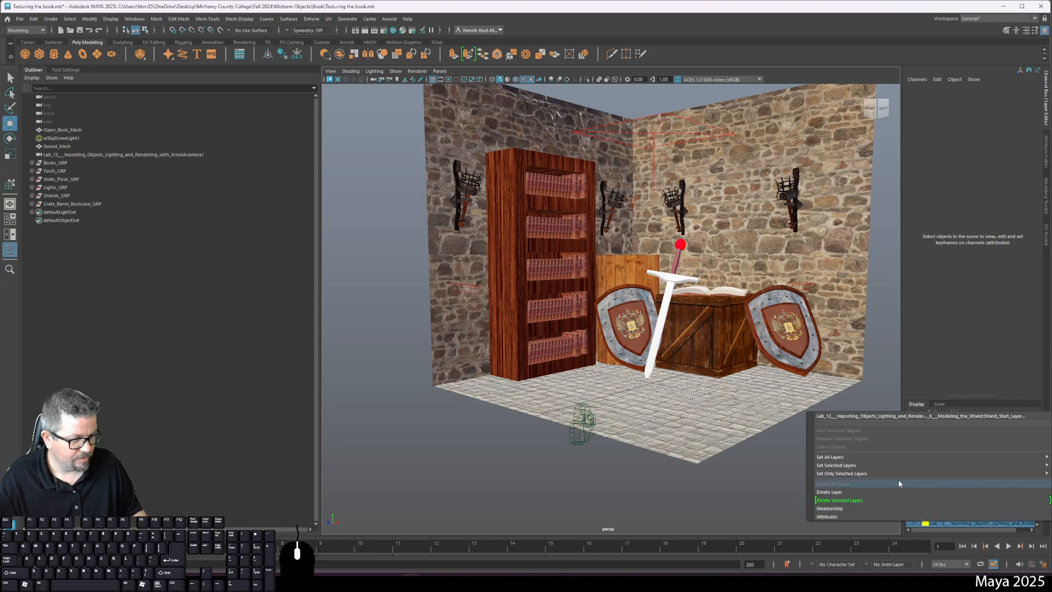
left_click(869, 492)
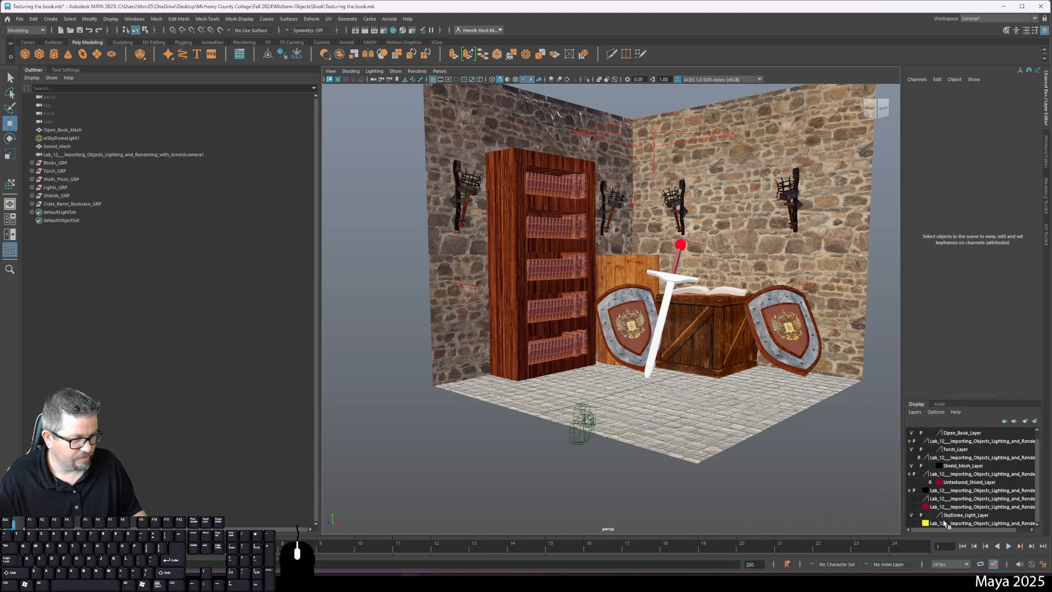
right_click(951, 525)
left_click(868, 495)
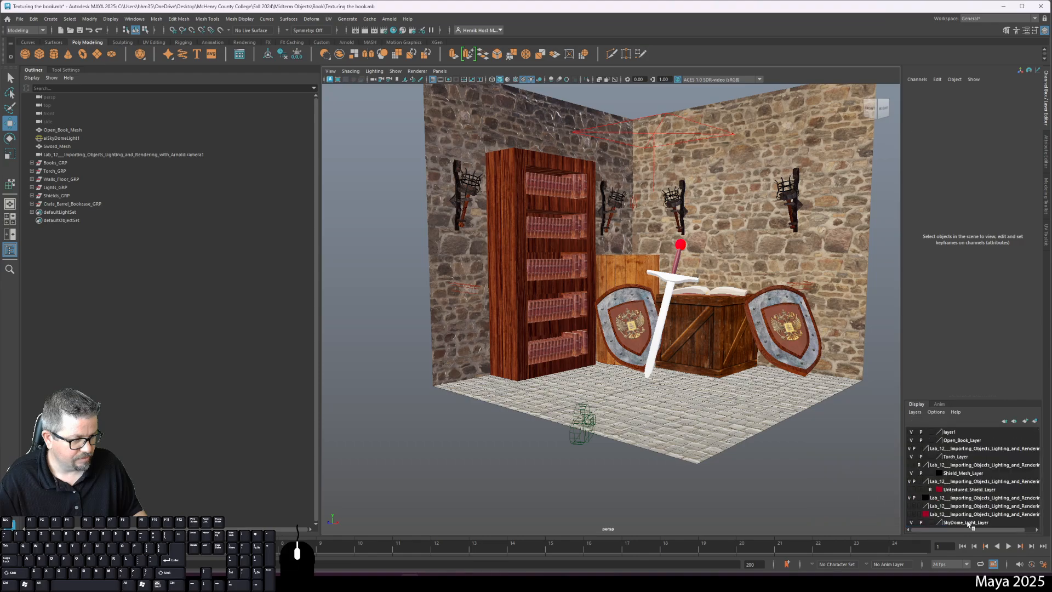
Delete the imported Shield_Bolts_Seperate_Mesh_Layer and Shield_Before_Subdivide_Layer display layers
right_click(948, 516)
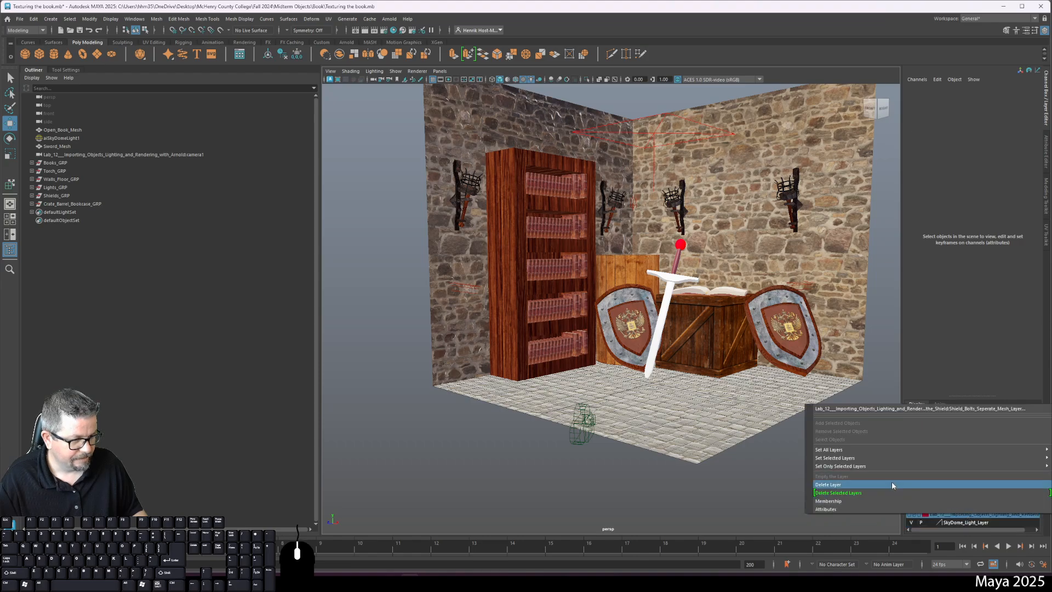
left_click(893, 485)
left_click(956, 508)
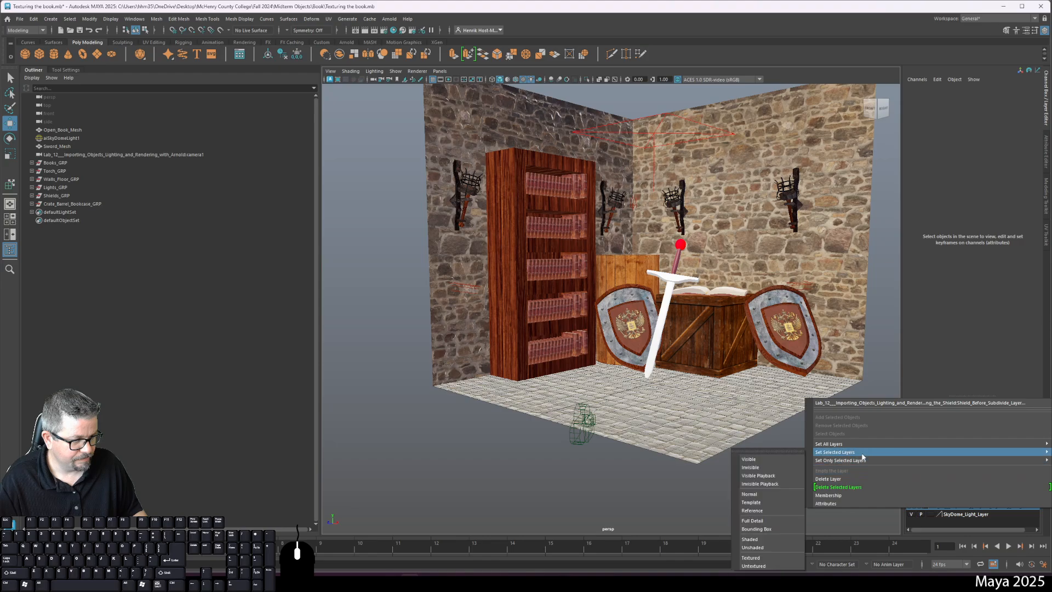
left_click(864, 478)
Delete the Untextured_Shield_Layer display layer
right_click(952, 491)
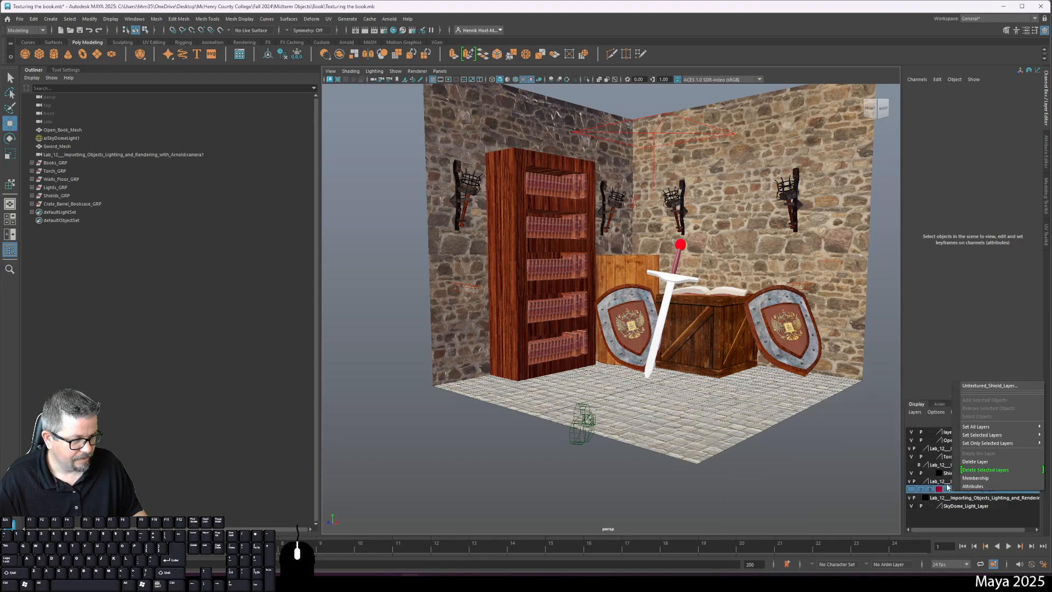
left_click(948, 488)
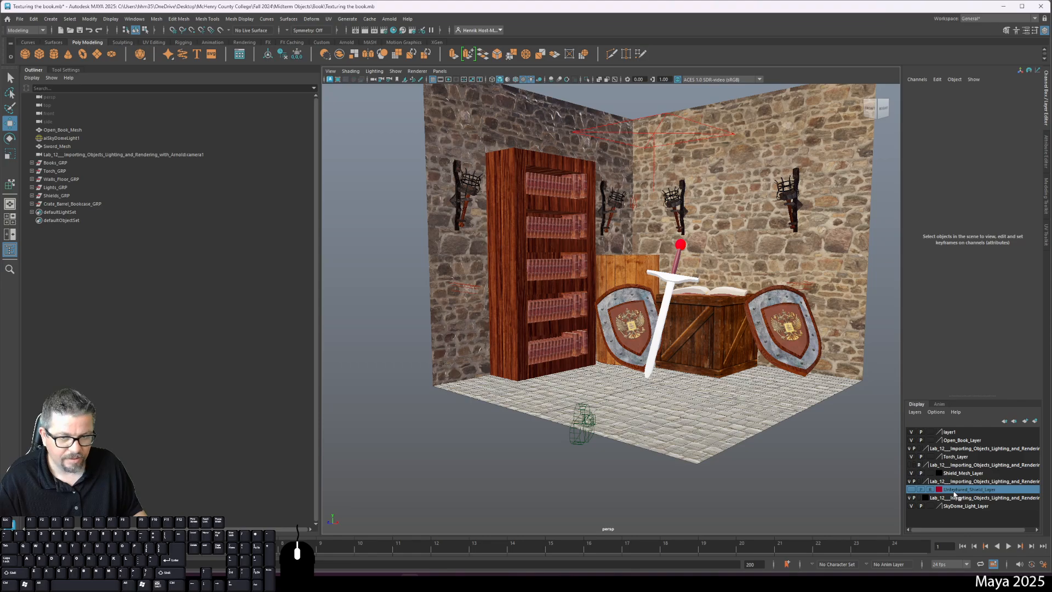
right_click(954, 492)
left_click(986, 461)
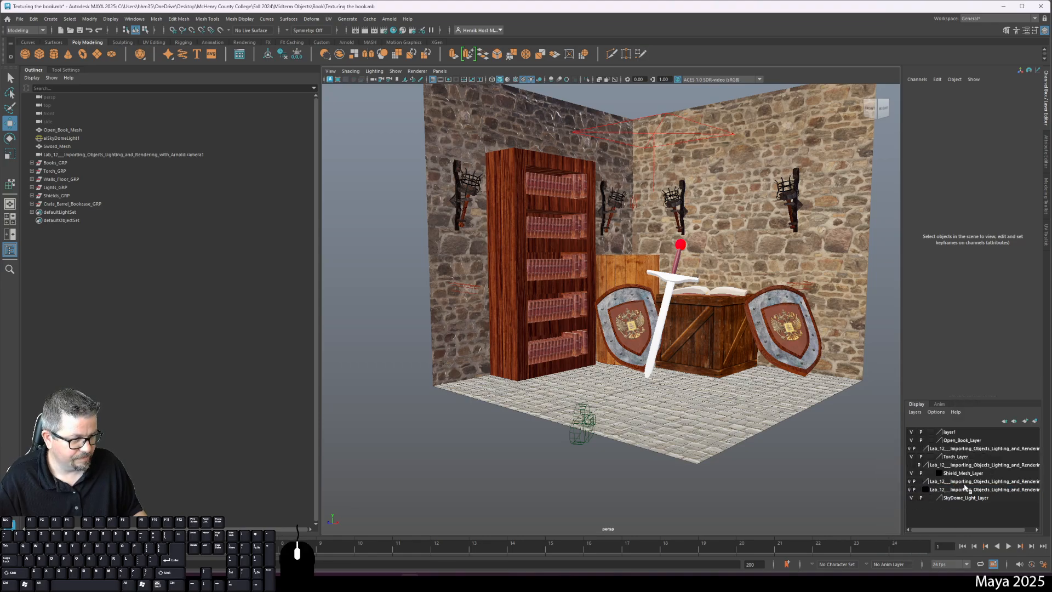
Select the objects on the Modeling_the_Shield Shield_Mesh_Layer, delete that layer, and delete the Lab_12 layer directly above SkyDome_Light_Layer
right_click(965, 490)
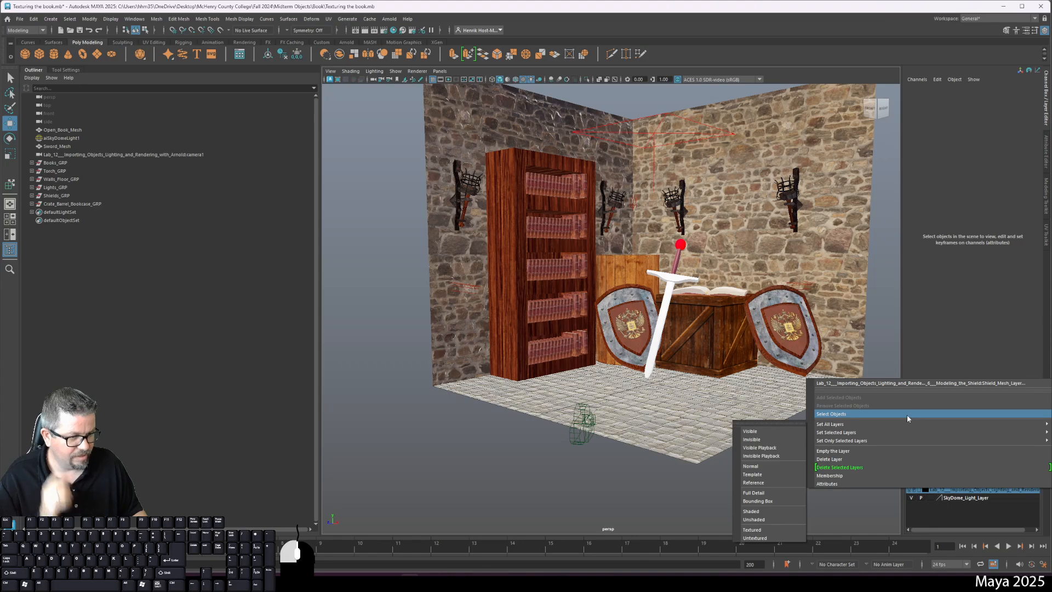
left_click(908, 414)
right_click(962, 491)
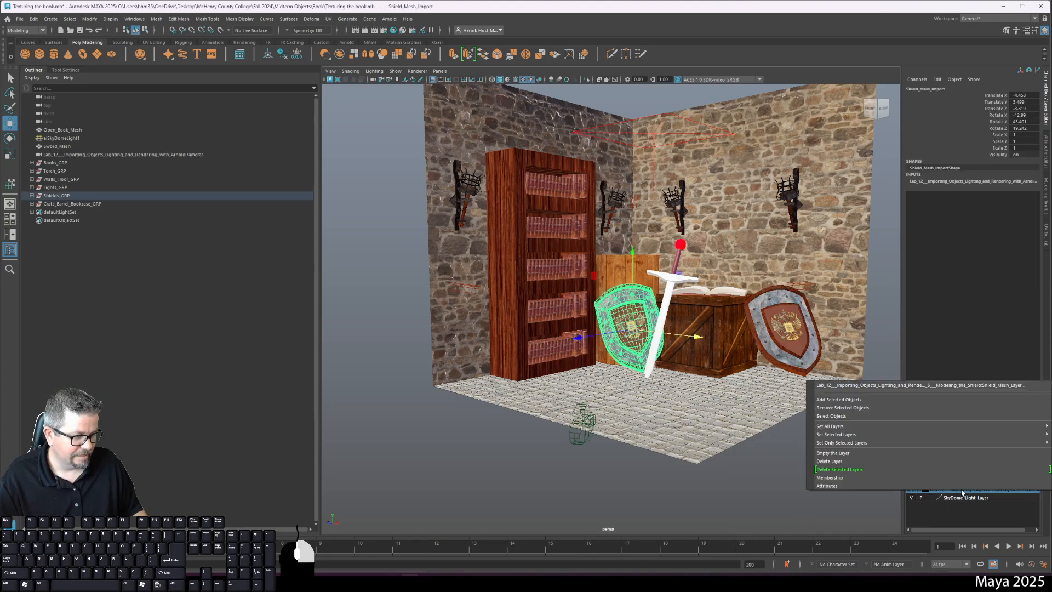
left_click(892, 461)
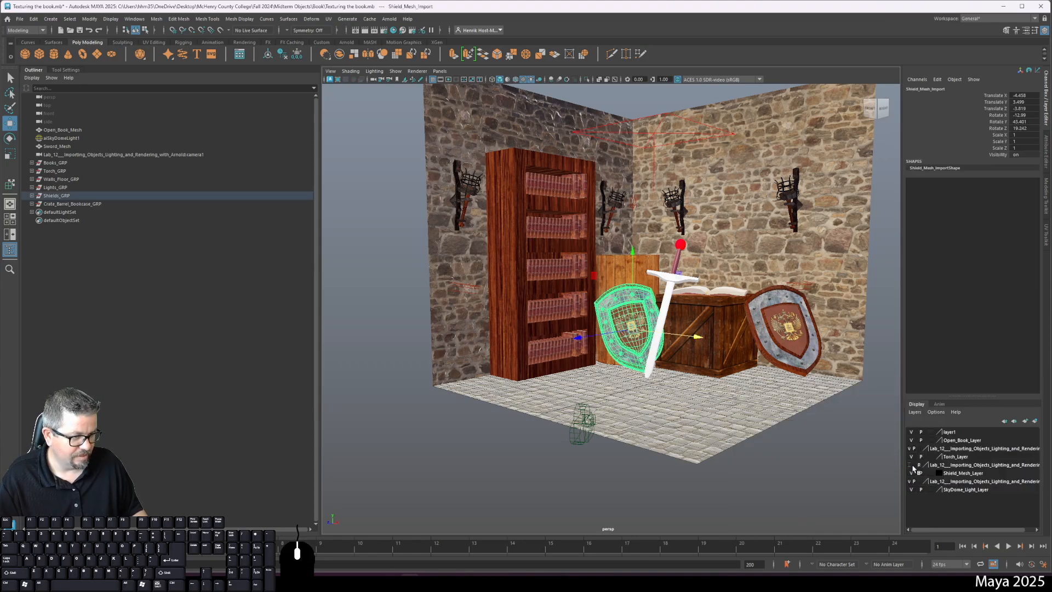
right_click(952, 485)
left_click(908, 563)
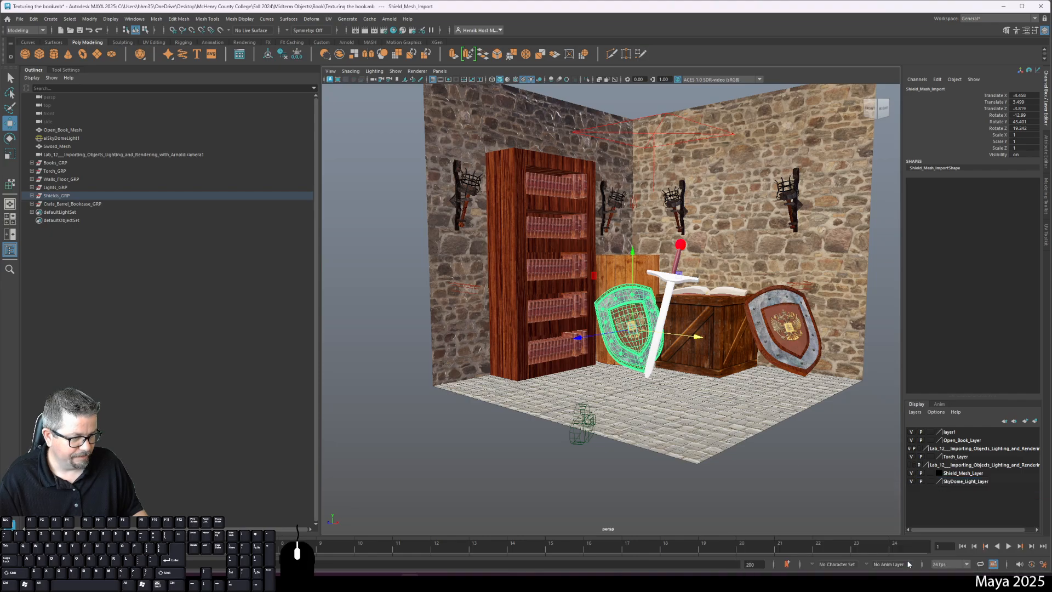
Select the objects on Shield_Mesh_Layer, and delete the imported Arnold_Sky_Dome_Light_Layer and Area_Light_Layer display layers
left_click(960, 465)
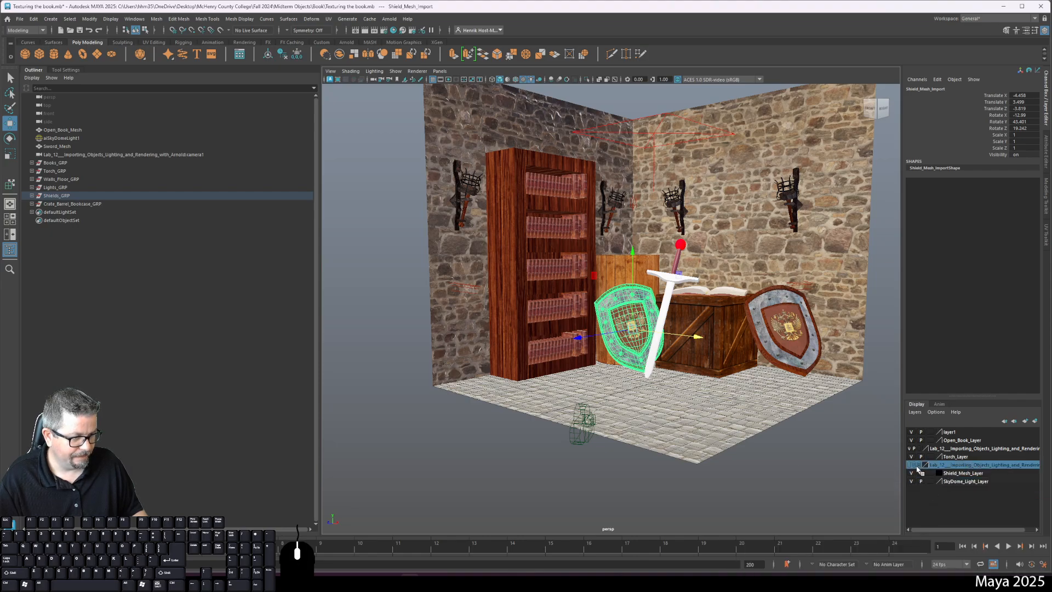
left_click(908, 465)
right_click(981, 471)
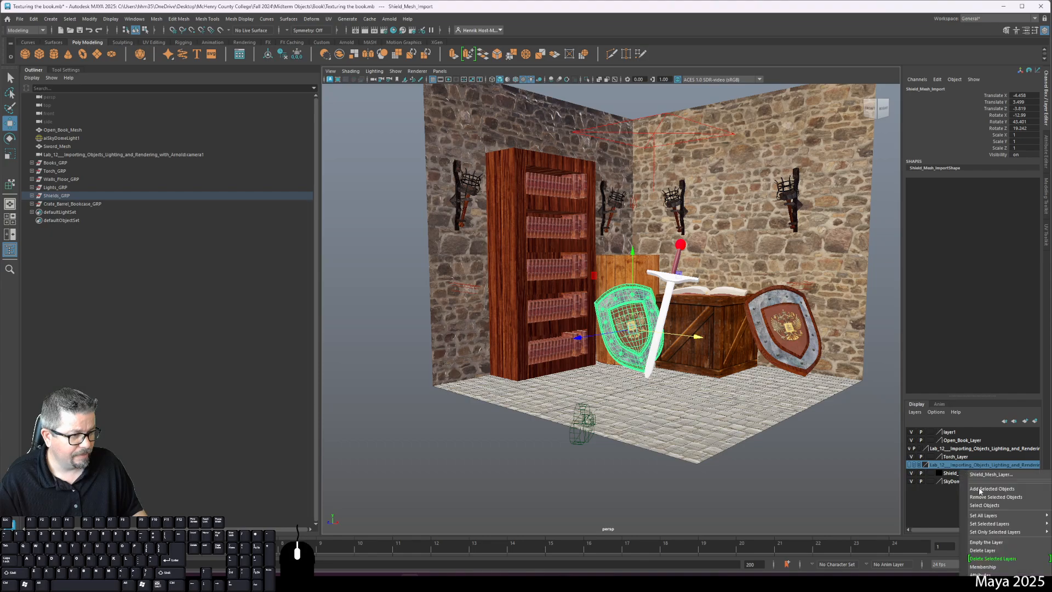
left_click(985, 506)
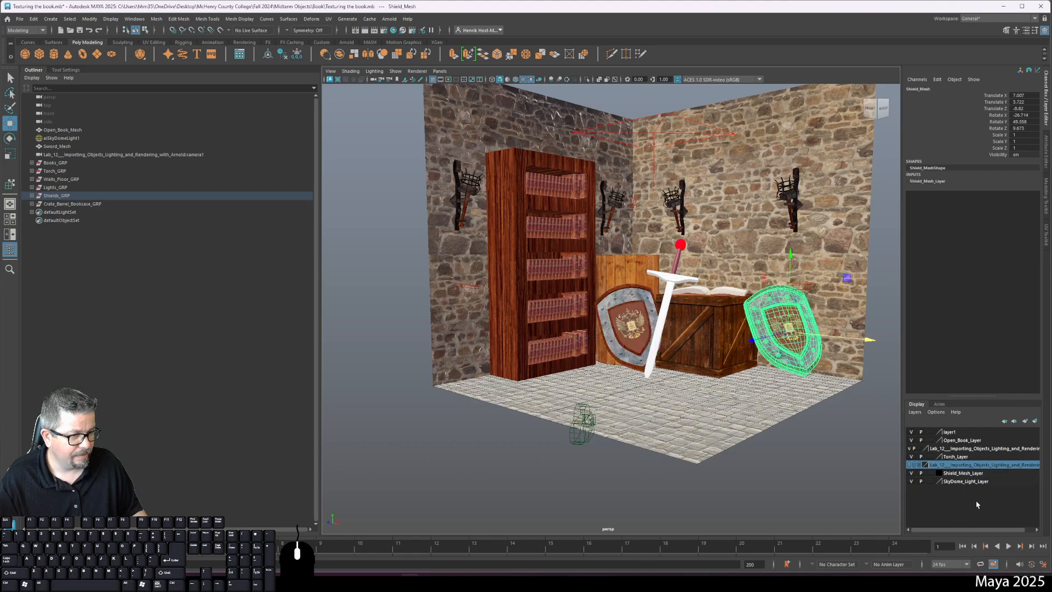
right_click(973, 468)
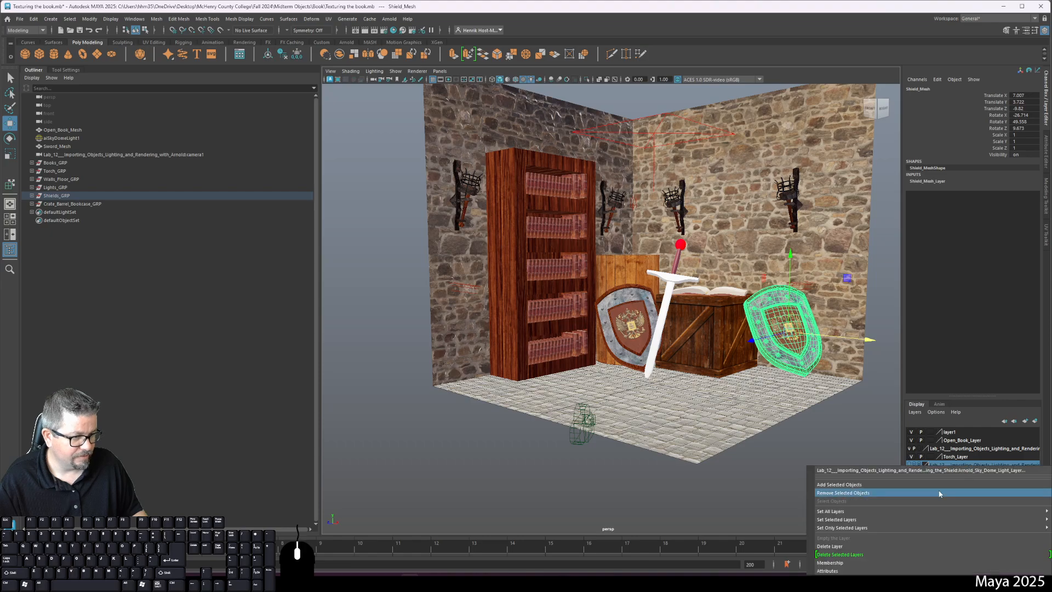
left_click(912, 546)
right_click(965, 449)
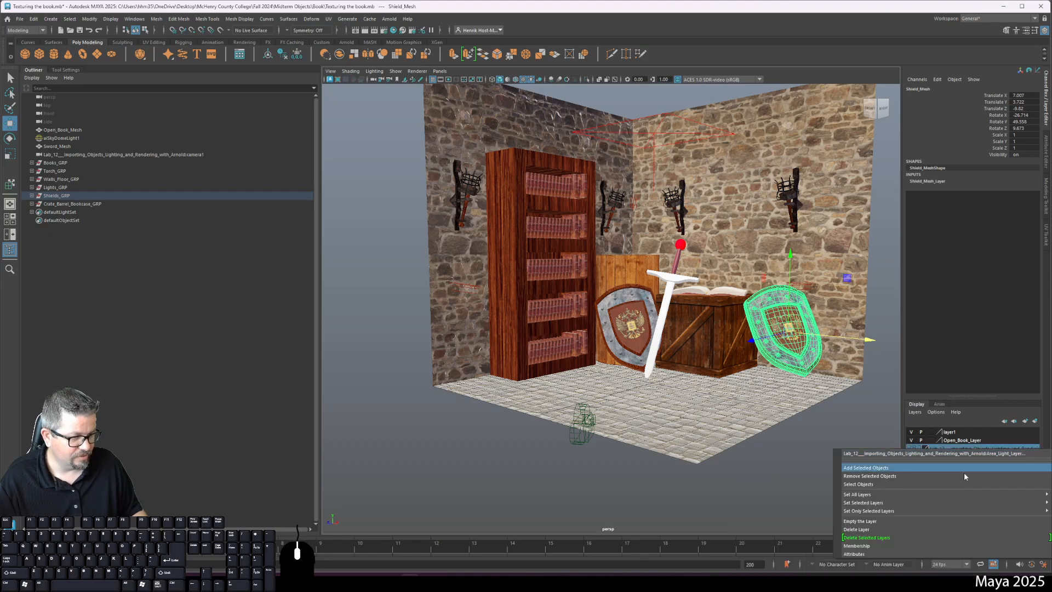
left_click(947, 530)
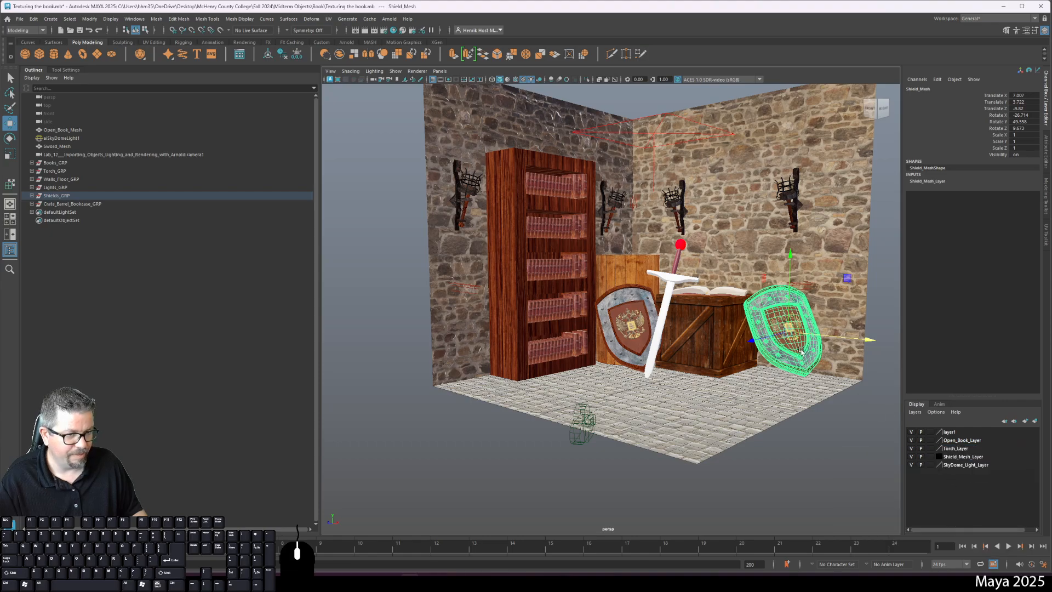
Create a display layer from the two selected shield meshes and name it Shields_Layer
left_click(651, 329)
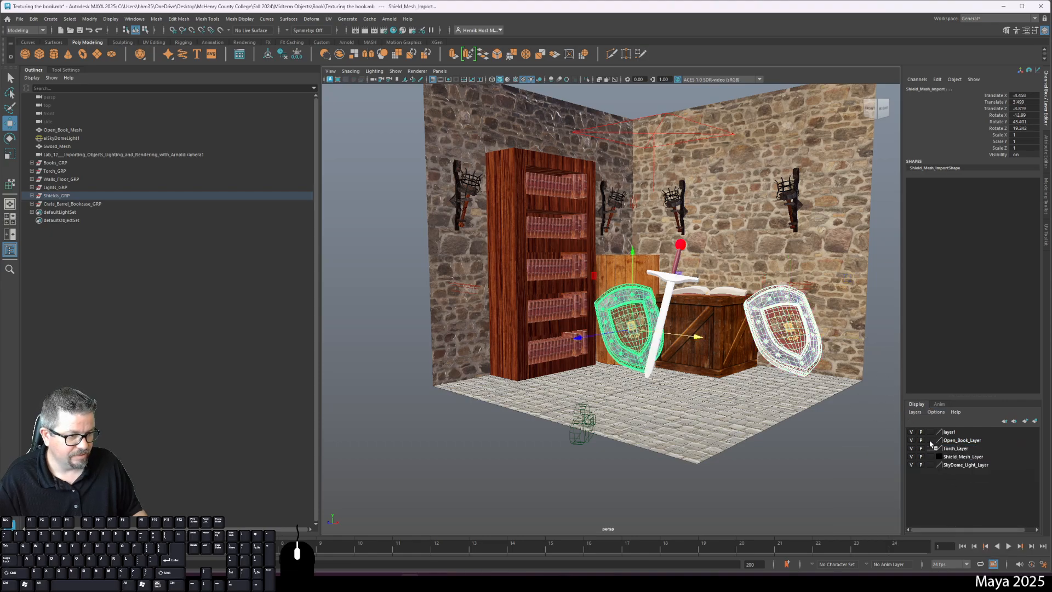
left_click(915, 413)
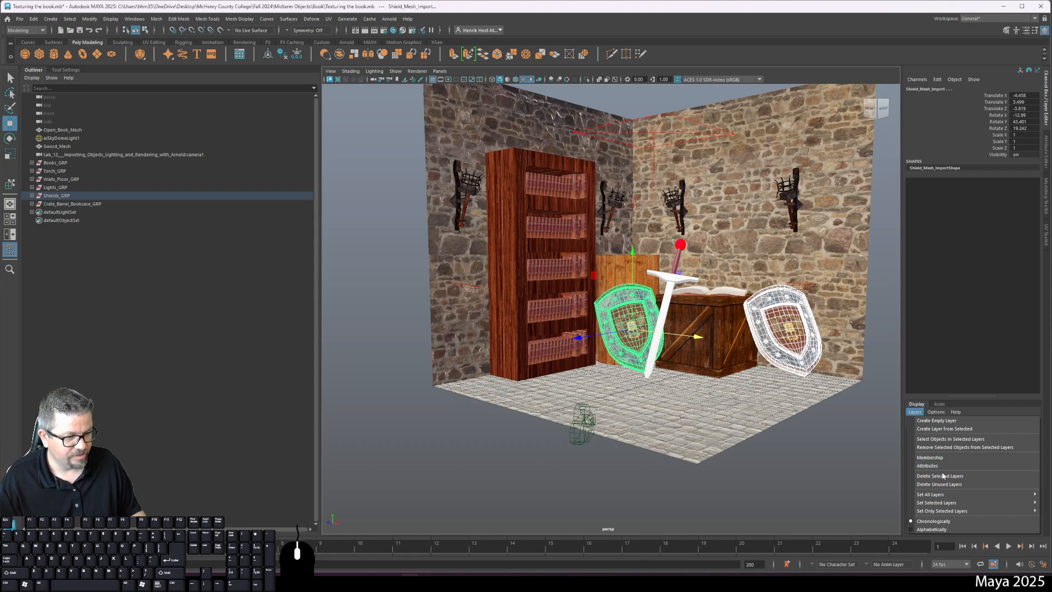
mouse_move(948, 497)
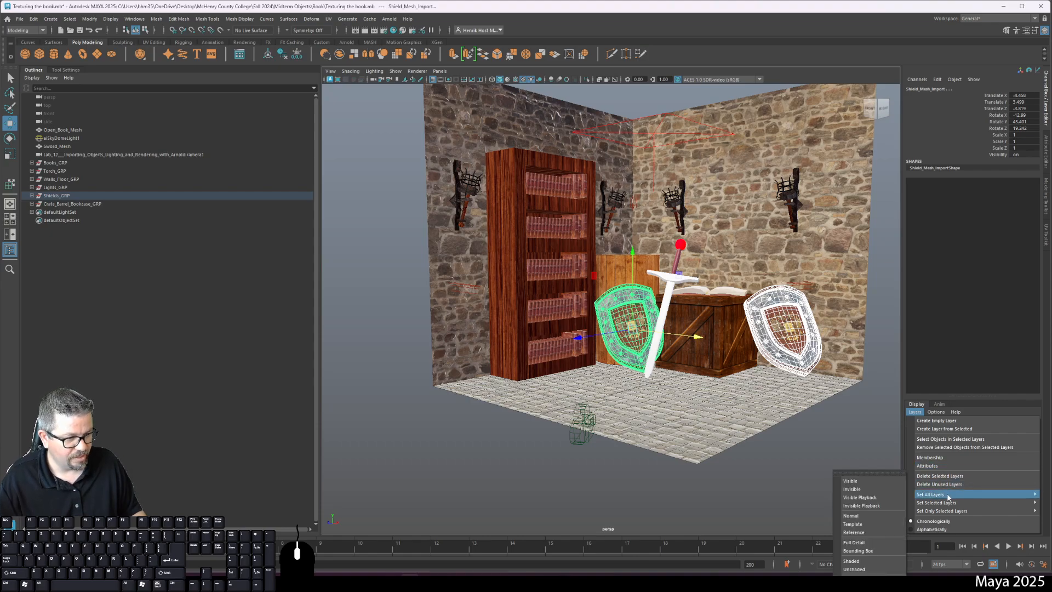
left_click(963, 429)
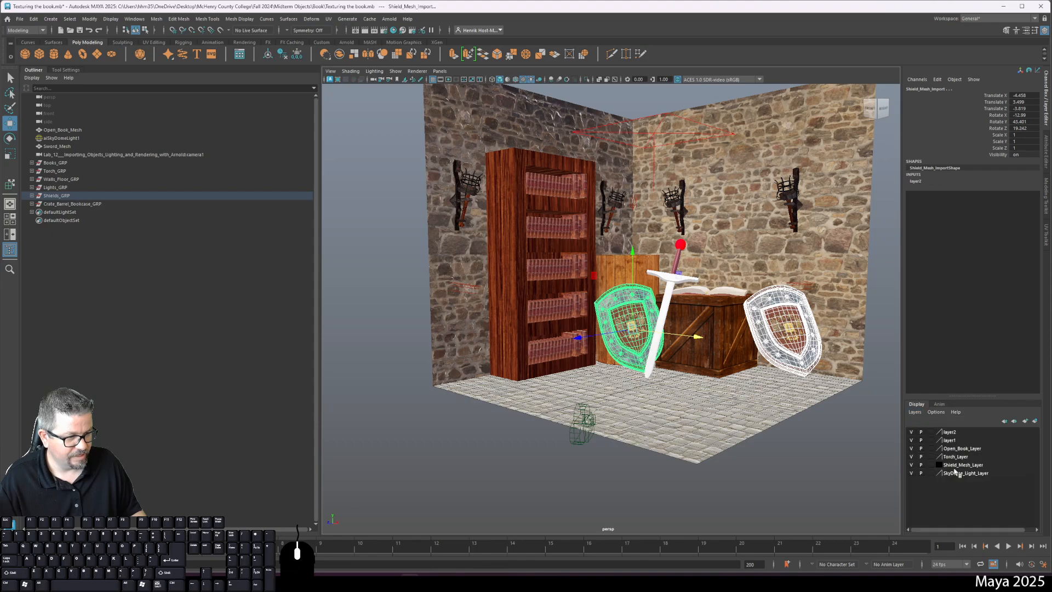
left_click(953, 433)
double_click(953, 433)
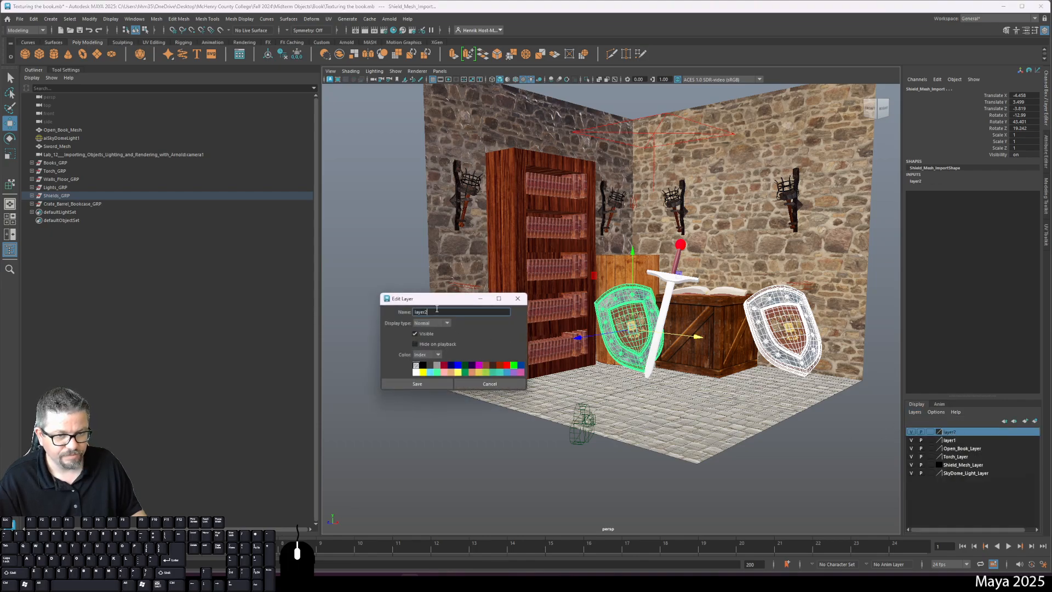
type("Shields")
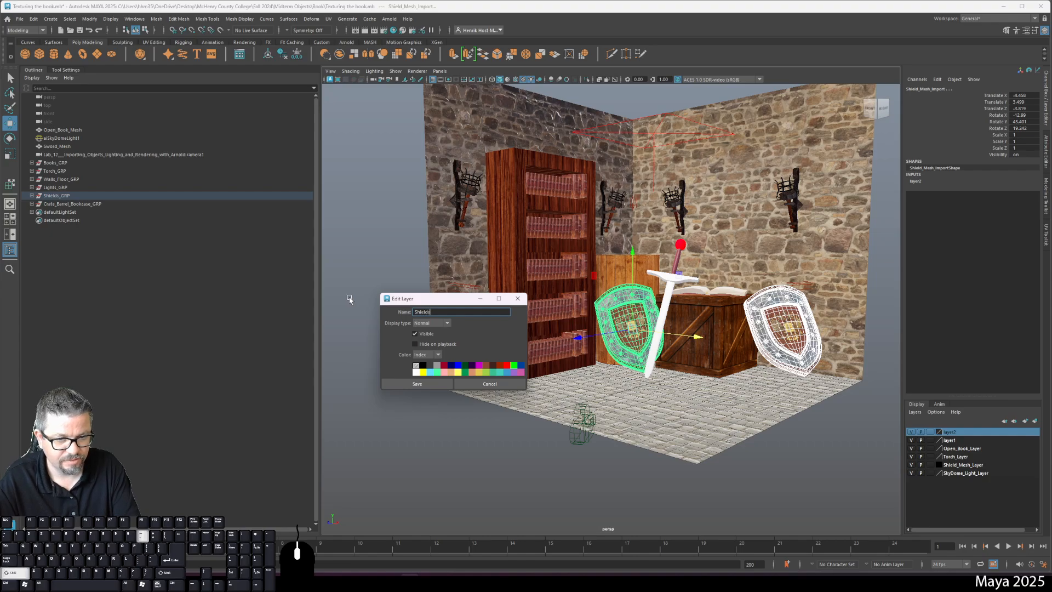
type("_Layer")
key("Return")
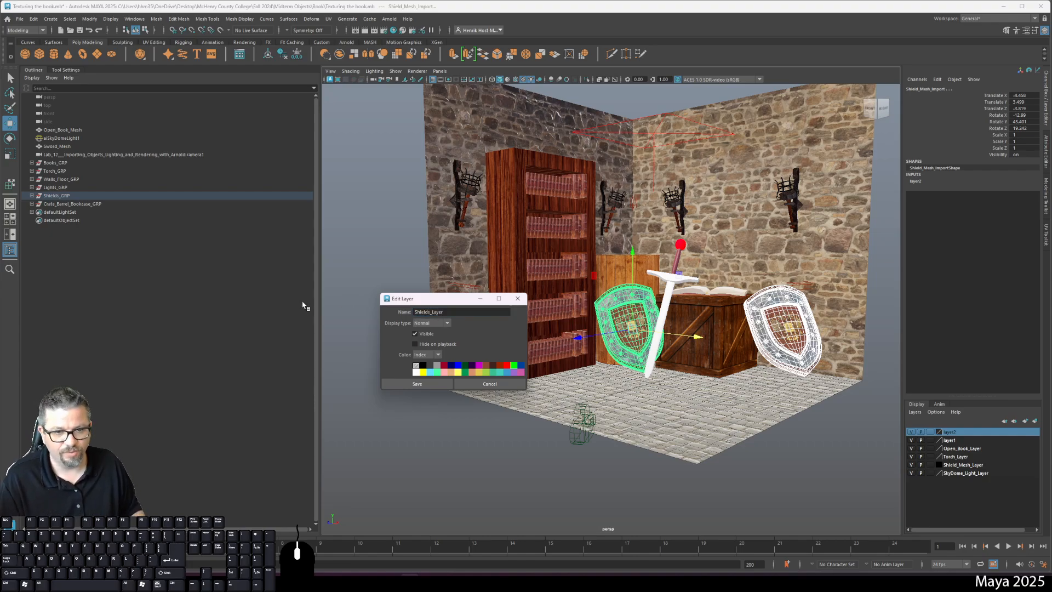
Toggle the visibility of Shields_Layer off and on to check which objects it controls
left_click(912, 434)
left_click(911, 434)
left_click(911, 433)
left_click(911, 432)
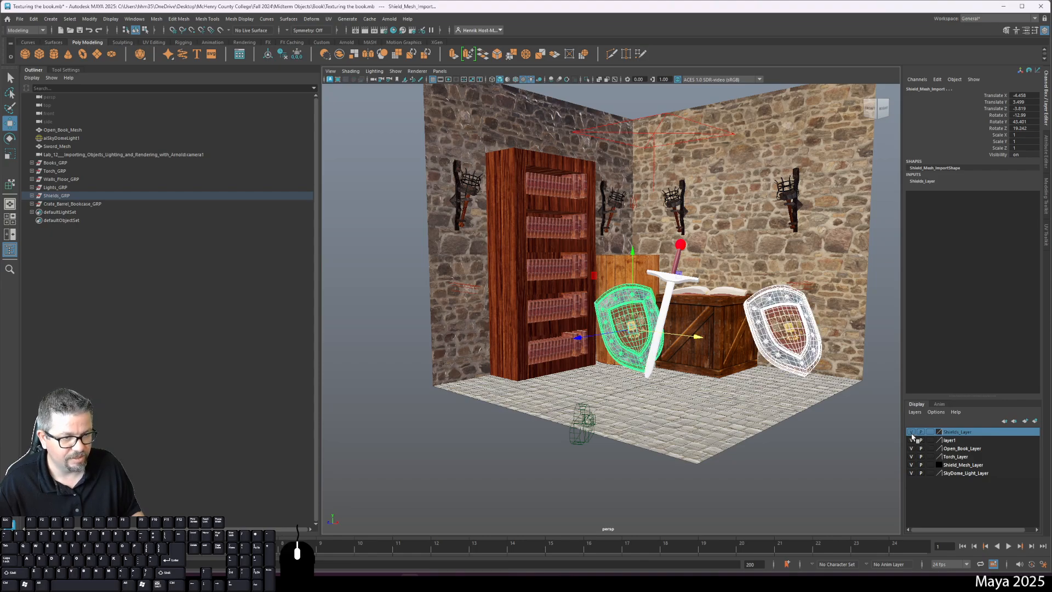
left_click(911, 433)
left_click(911, 433)
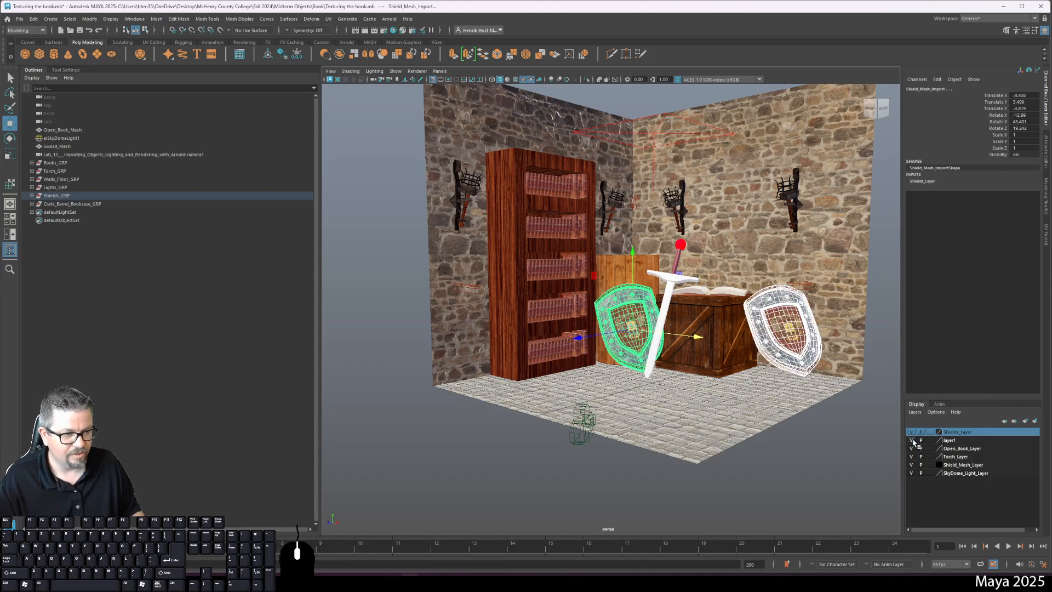
left_click(960, 440)
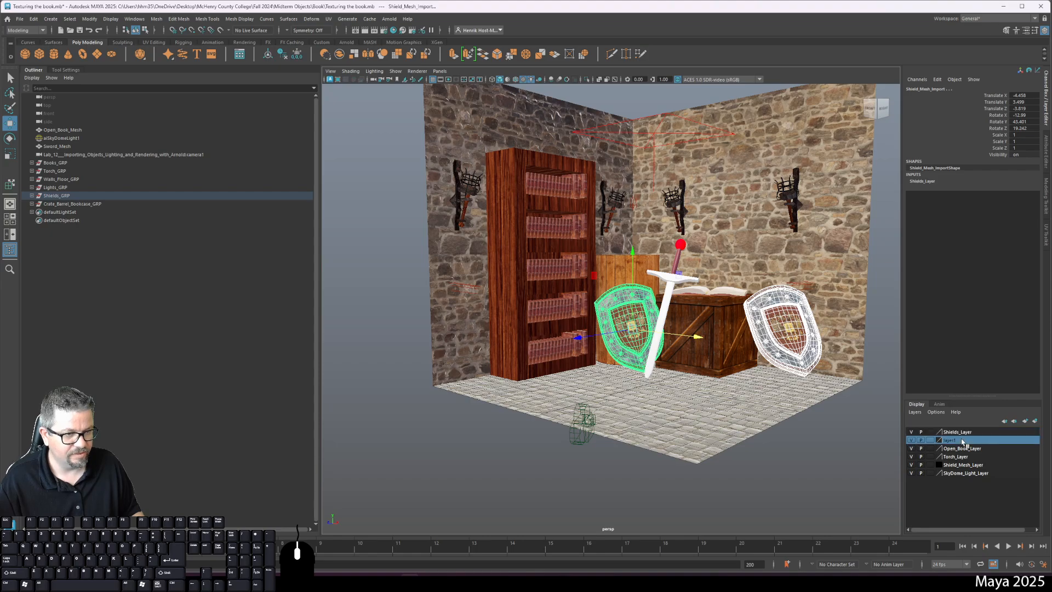
Create a display layer from the whole Books_GRP group and name it Books_Layer
left_click(729, 294)
left_click(570, 339)
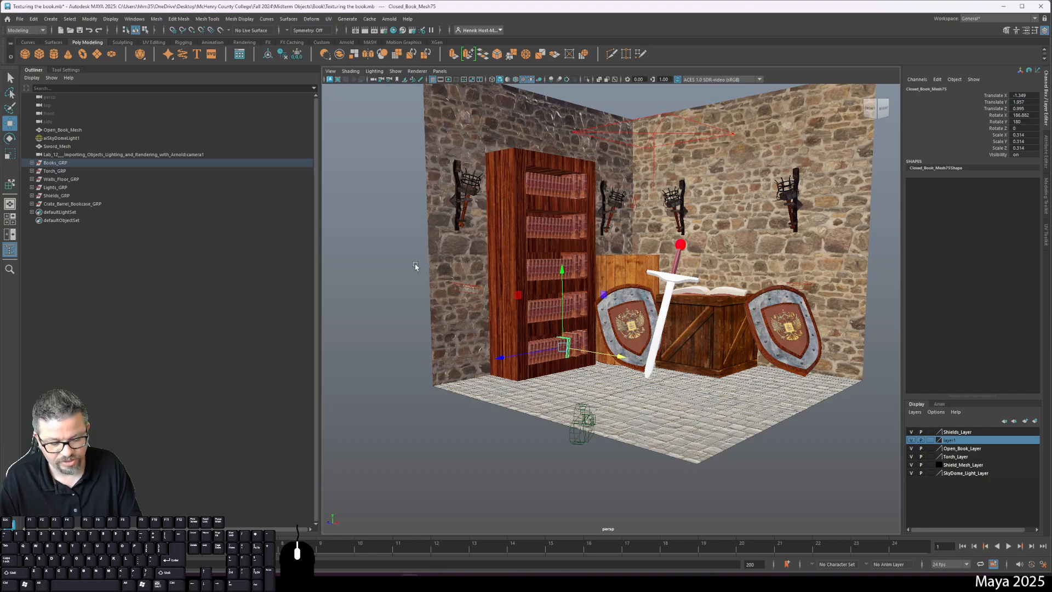
key("Up")
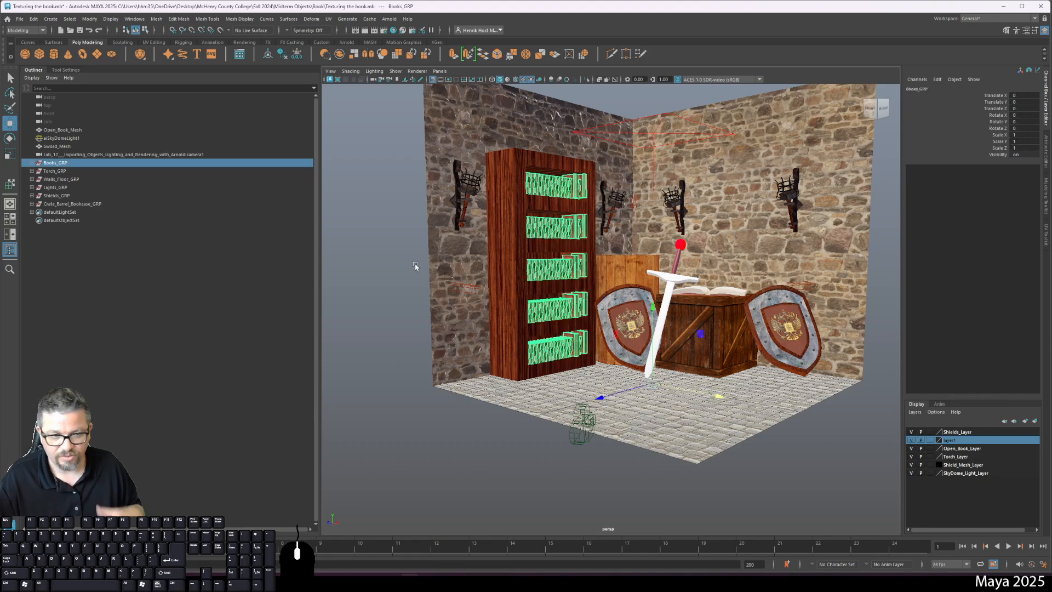
left_click(915, 412)
left_click(937, 429)
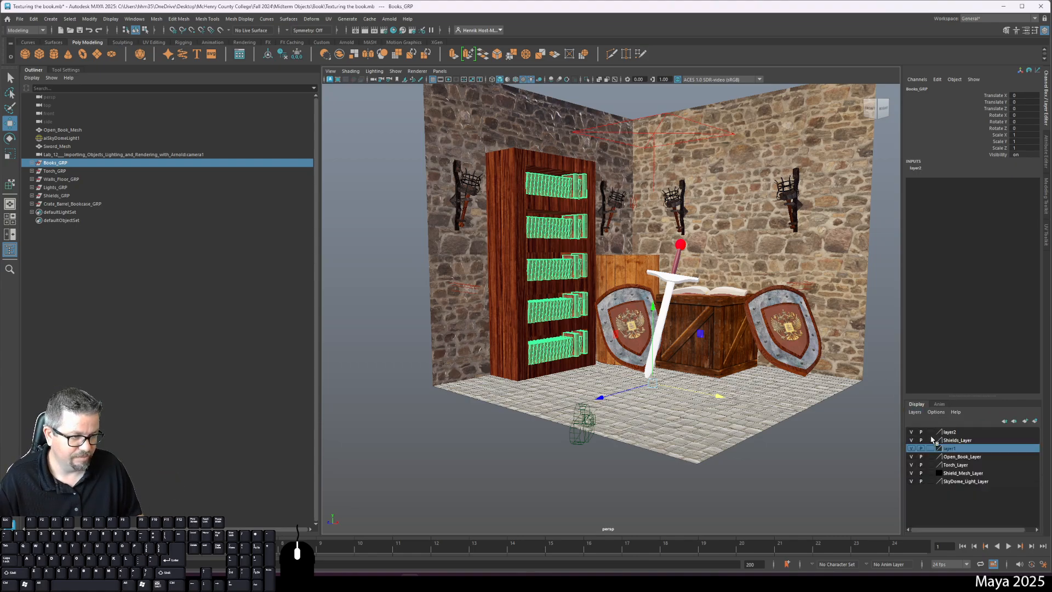
double_click(955, 431)
type("B")
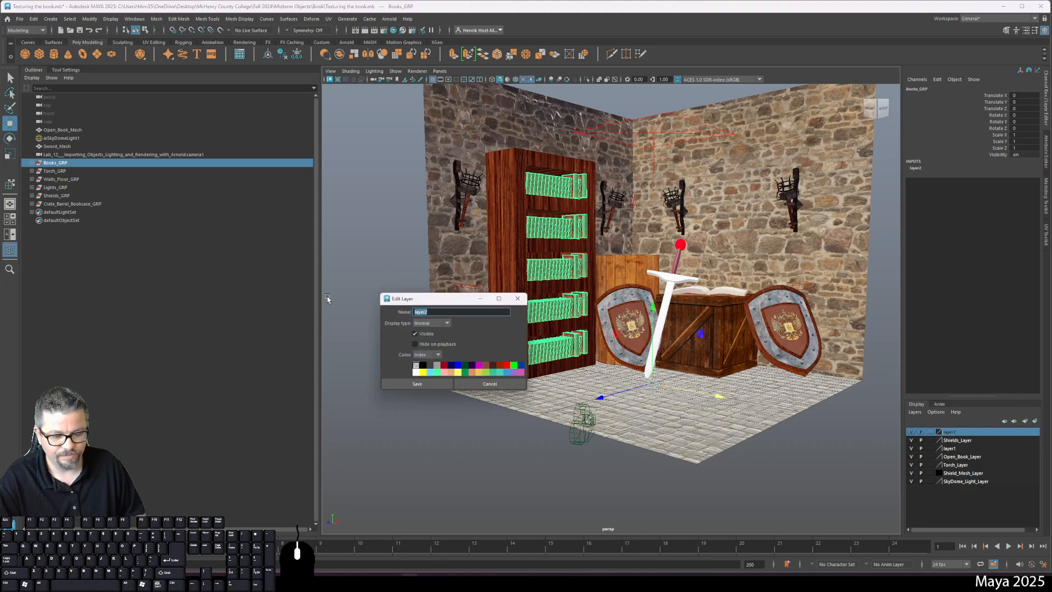
type("ooks_L")
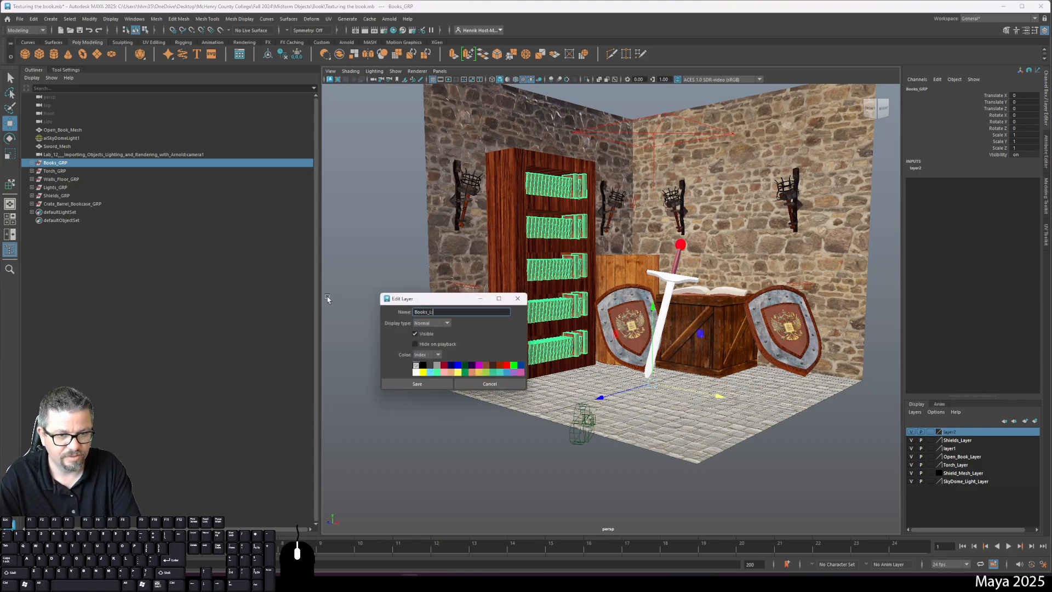
type("ayer")
key("Return")
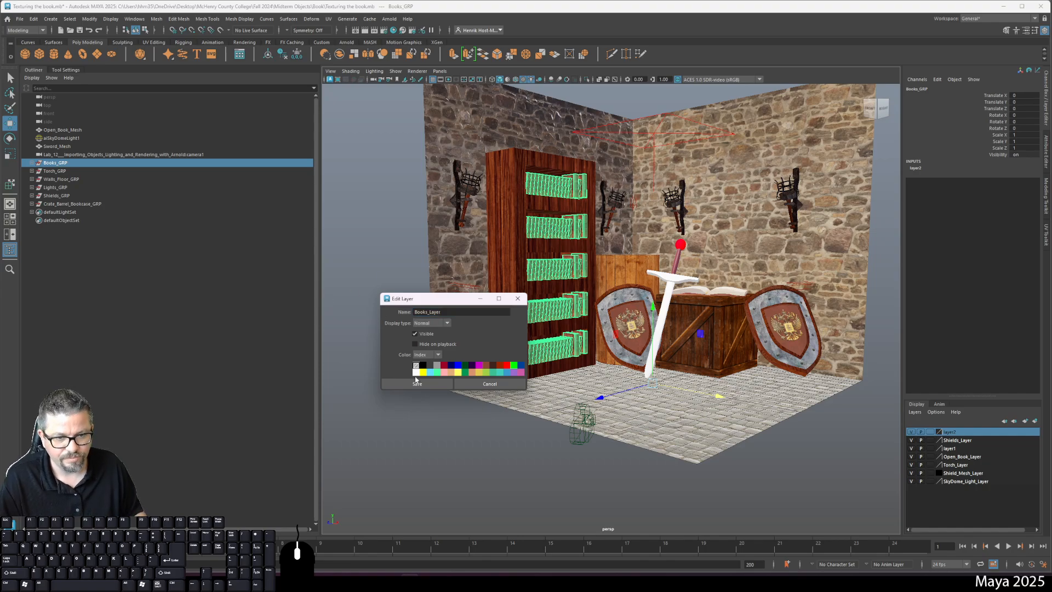
left_click(432, 386)
left_click(426, 391)
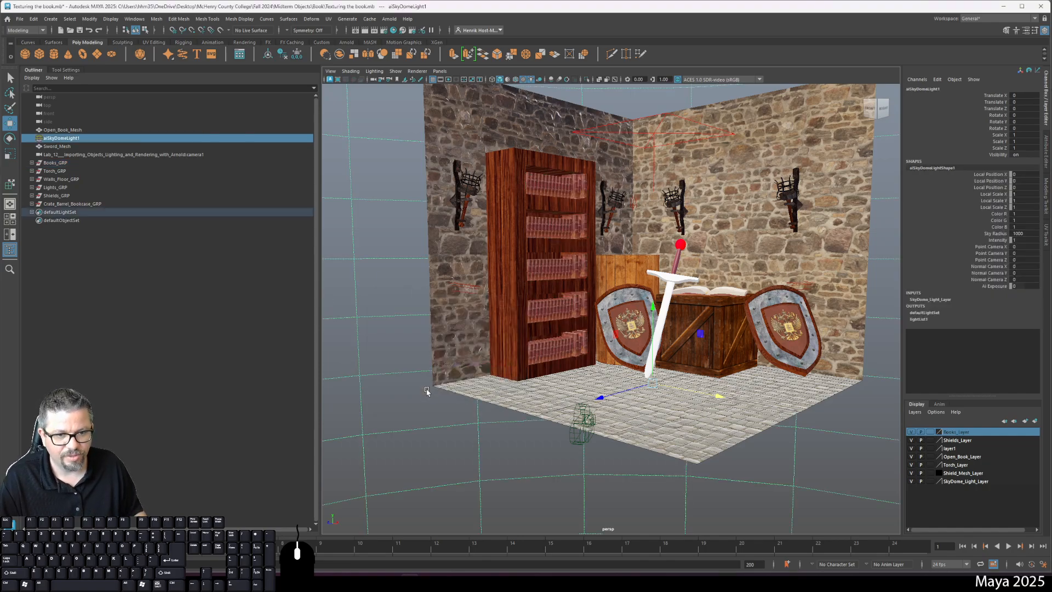
Add the bookcase mesh to Books_Layer
left_click(490, 297)
left_click(966, 432)
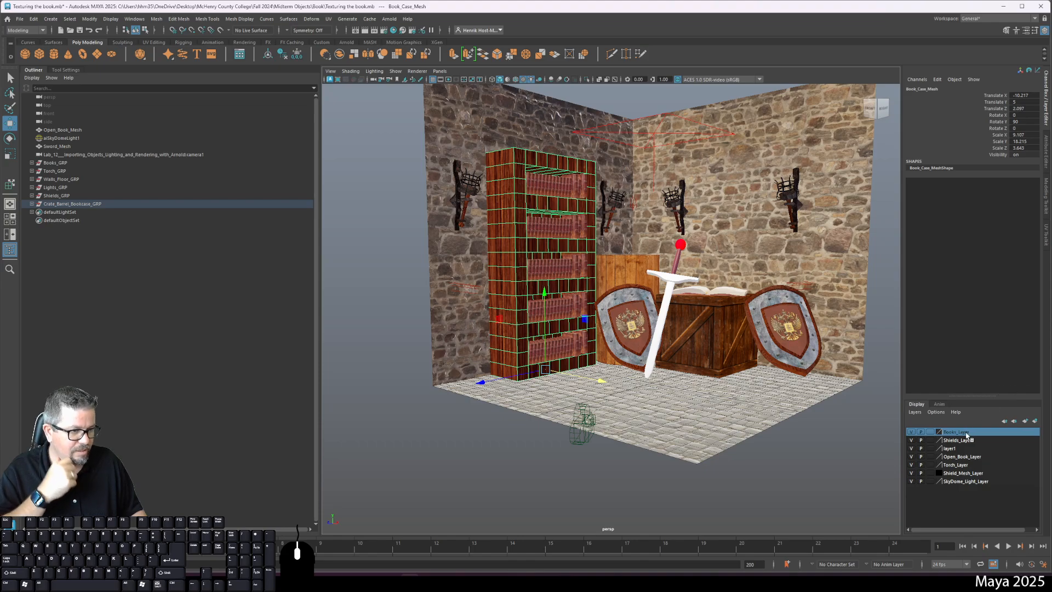
right_click(963, 433)
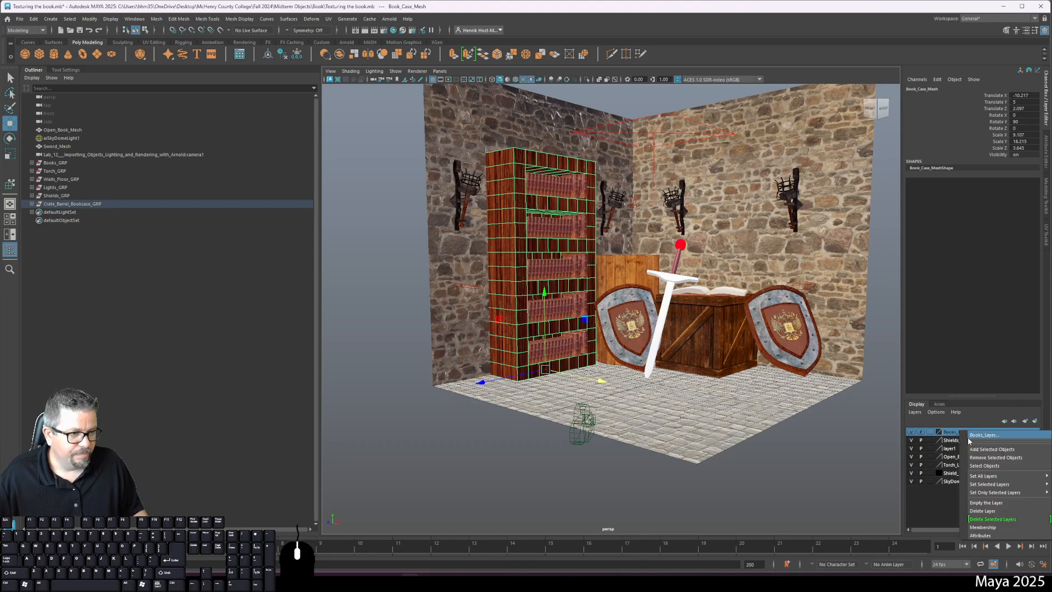
left_click(975, 451)
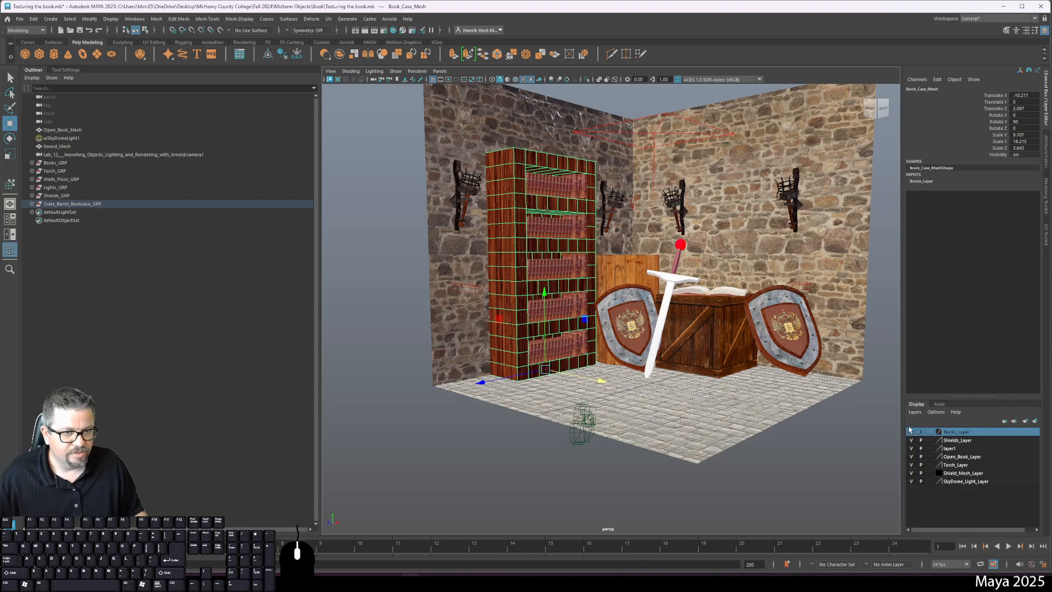
Toggle Books_Layer off and on to check that it controls both the books and the bookcase
left_click(912, 433)
left_click(912, 433)
left_click(913, 433)
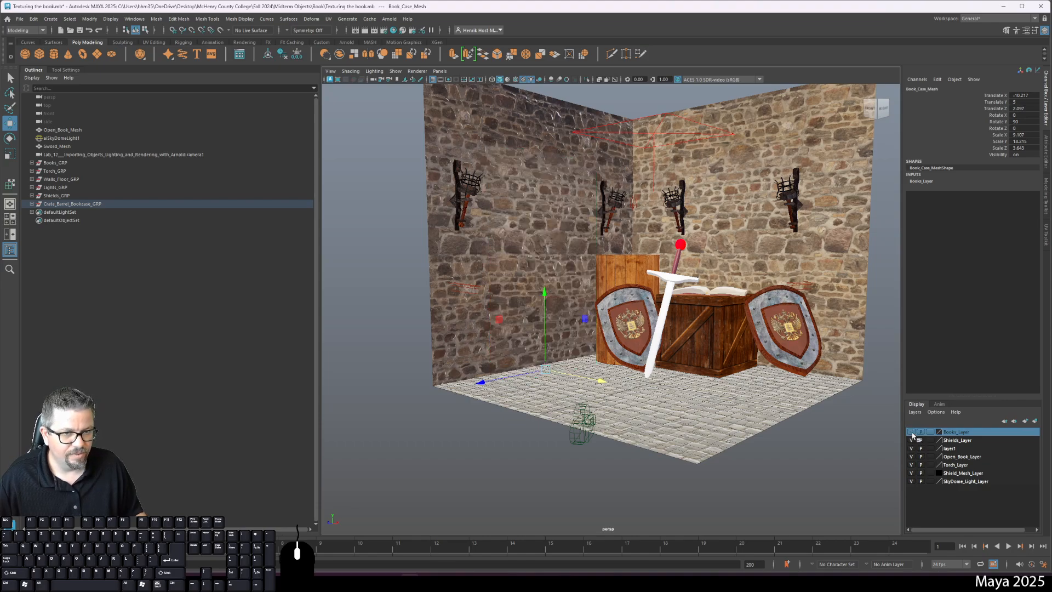
left_click(913, 433)
left_click(913, 433)
left_click(912, 433)
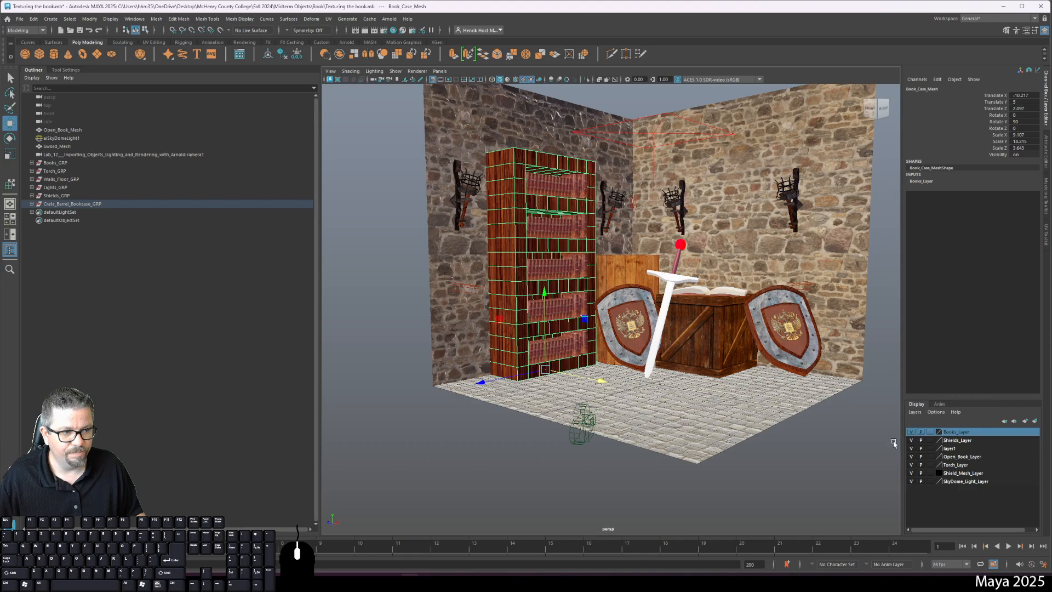
left_click(807, 475)
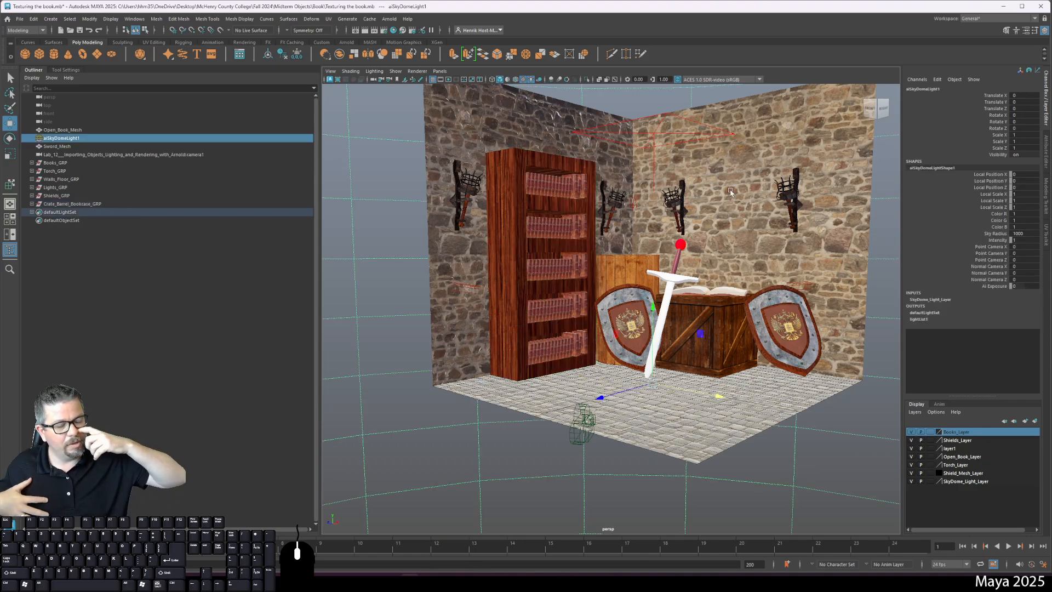